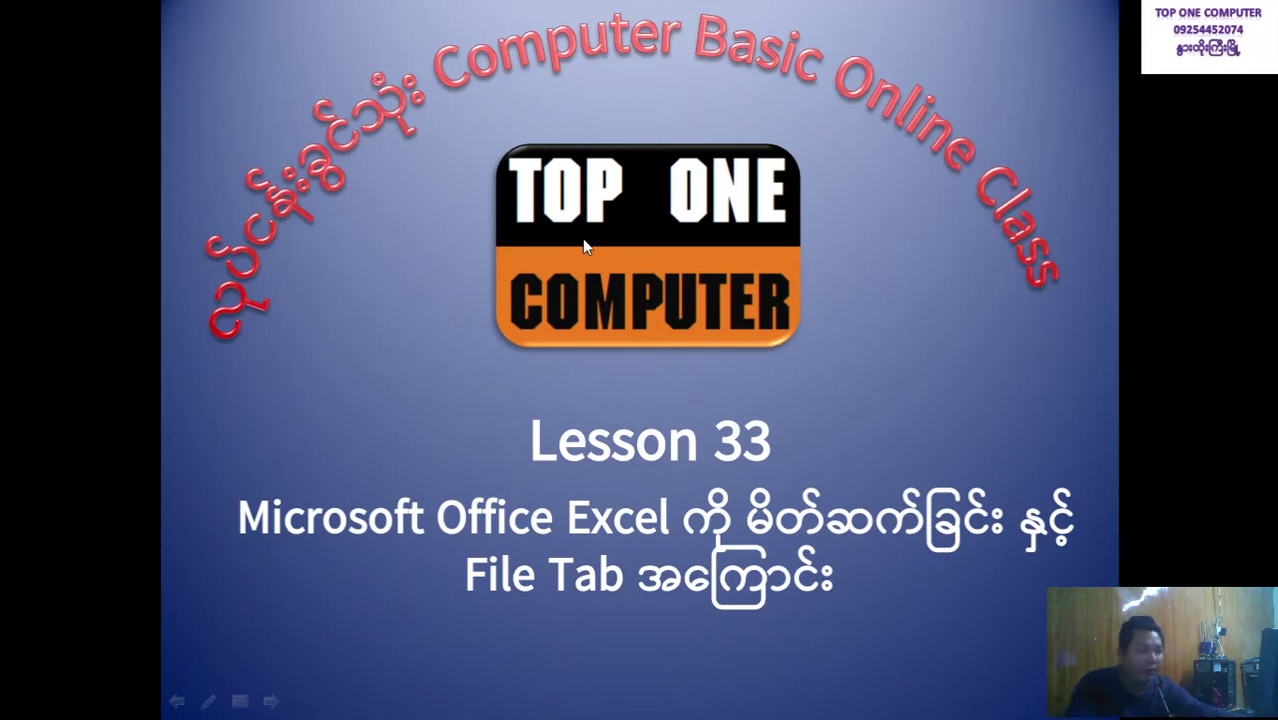
# End the slideshow and close PowerPoint, saving the presentation changes
pyautogui.rightClick(591, 314)
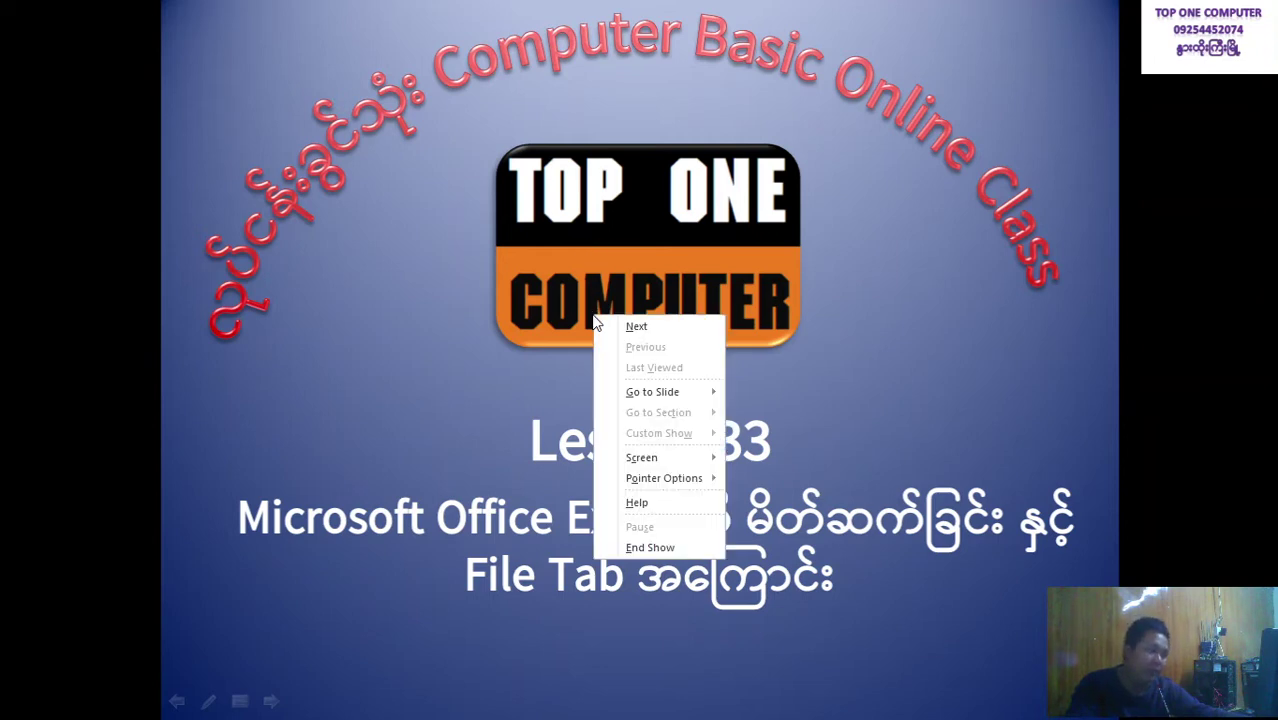
pyautogui.click(630, 542)
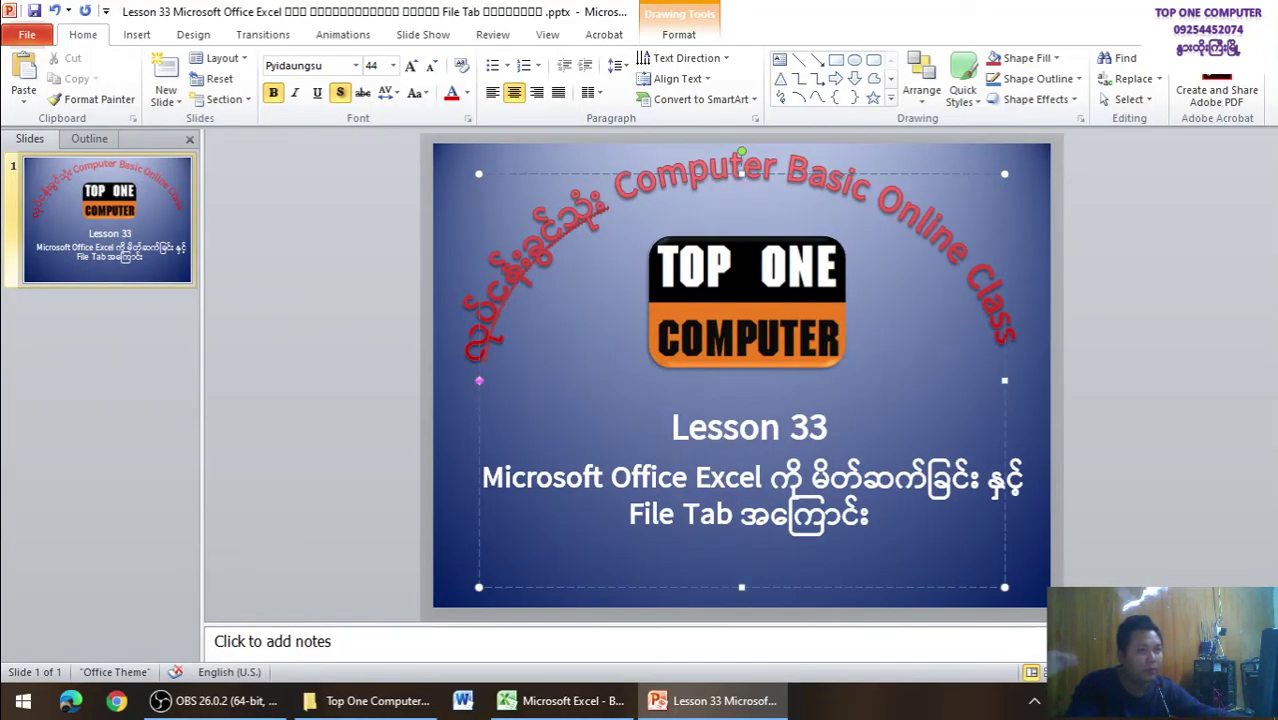
pyautogui.click(1263, 11)
pyautogui.click(563, 380)
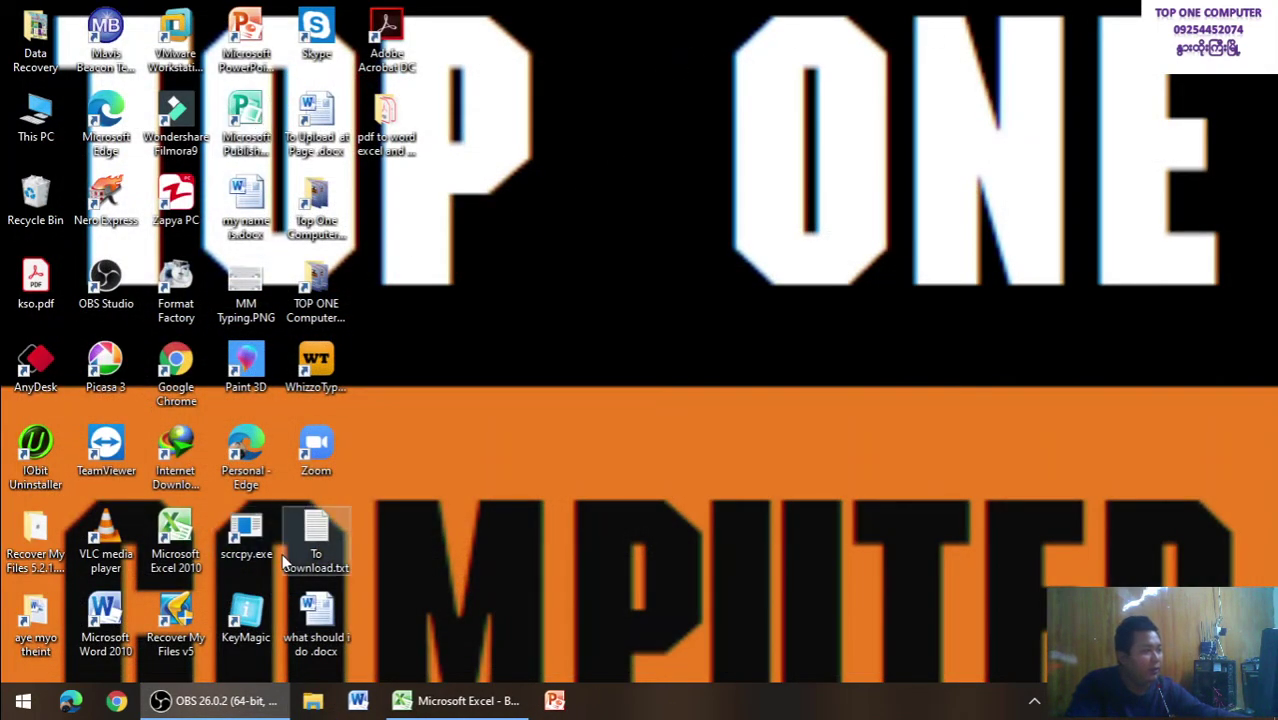
# Move the Excel 2010 shortcut to mid-desktop, test-launch Excel, then open the Top One Computer Basic Online Class folder
pyautogui.moveTo(175, 540); pyautogui.dragTo(526, 455)
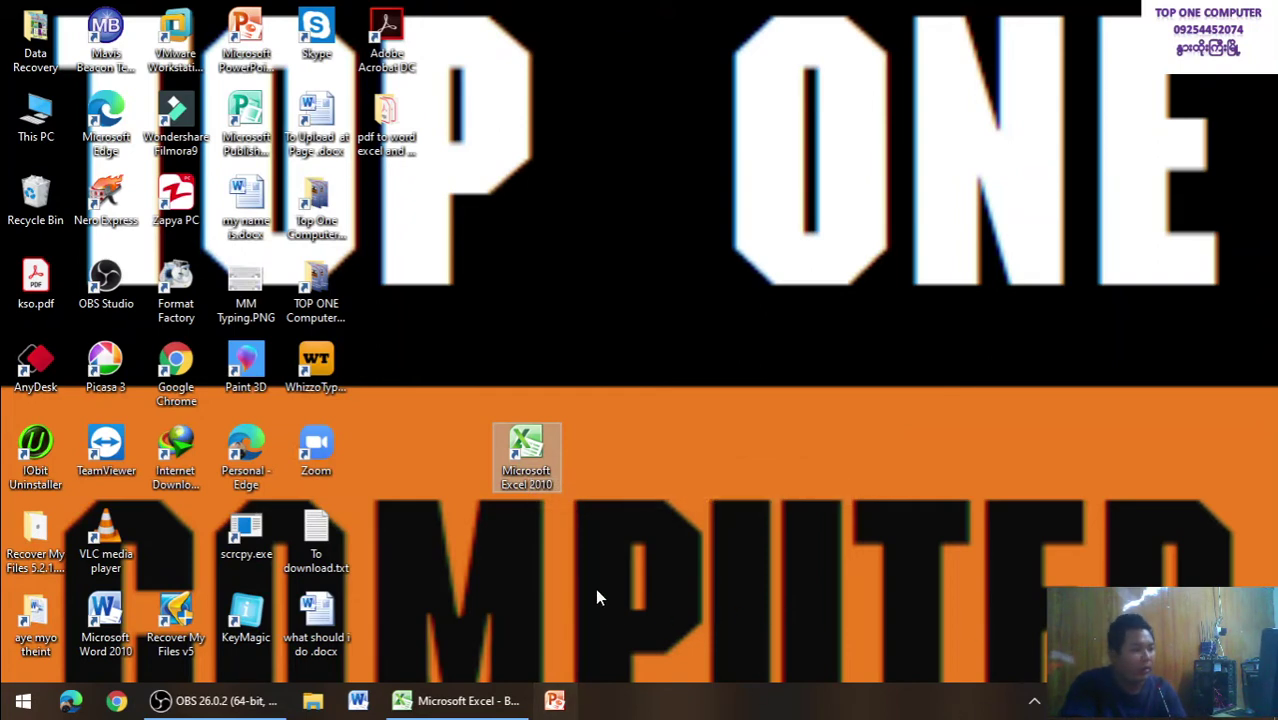
pyautogui.doubleClick(535, 478)
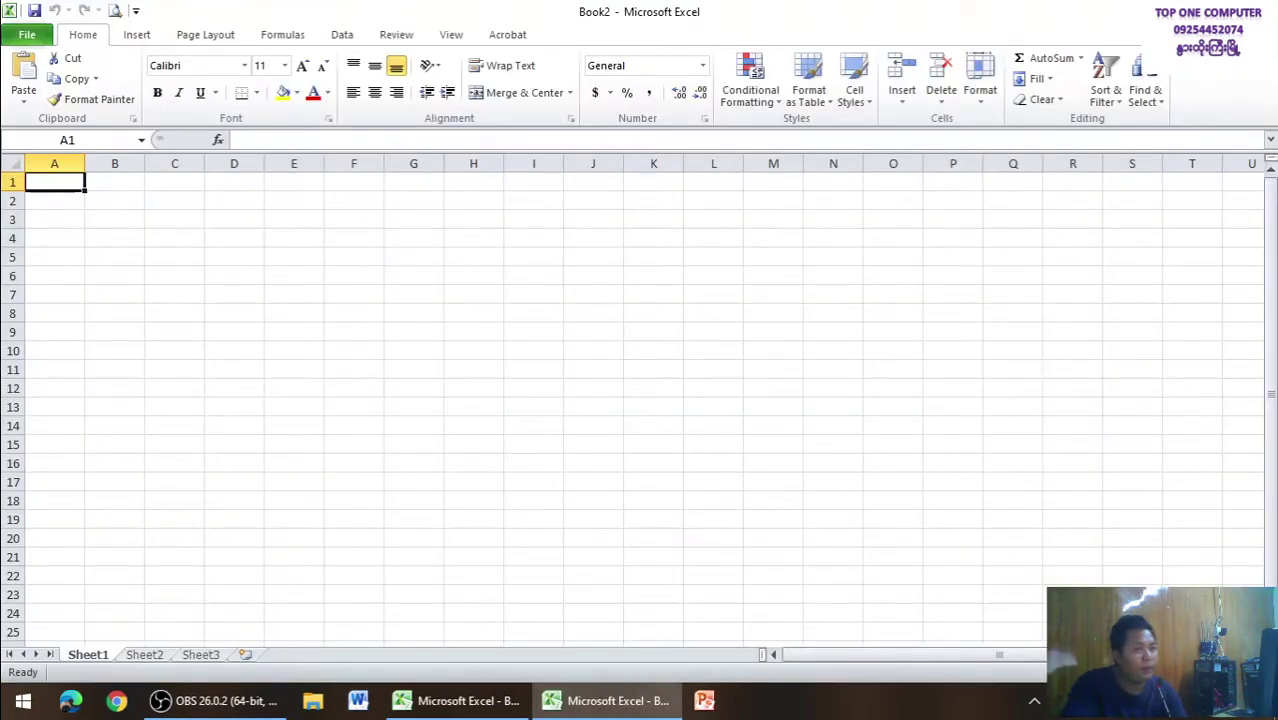
pyautogui.hotkey('alt', 'F4')
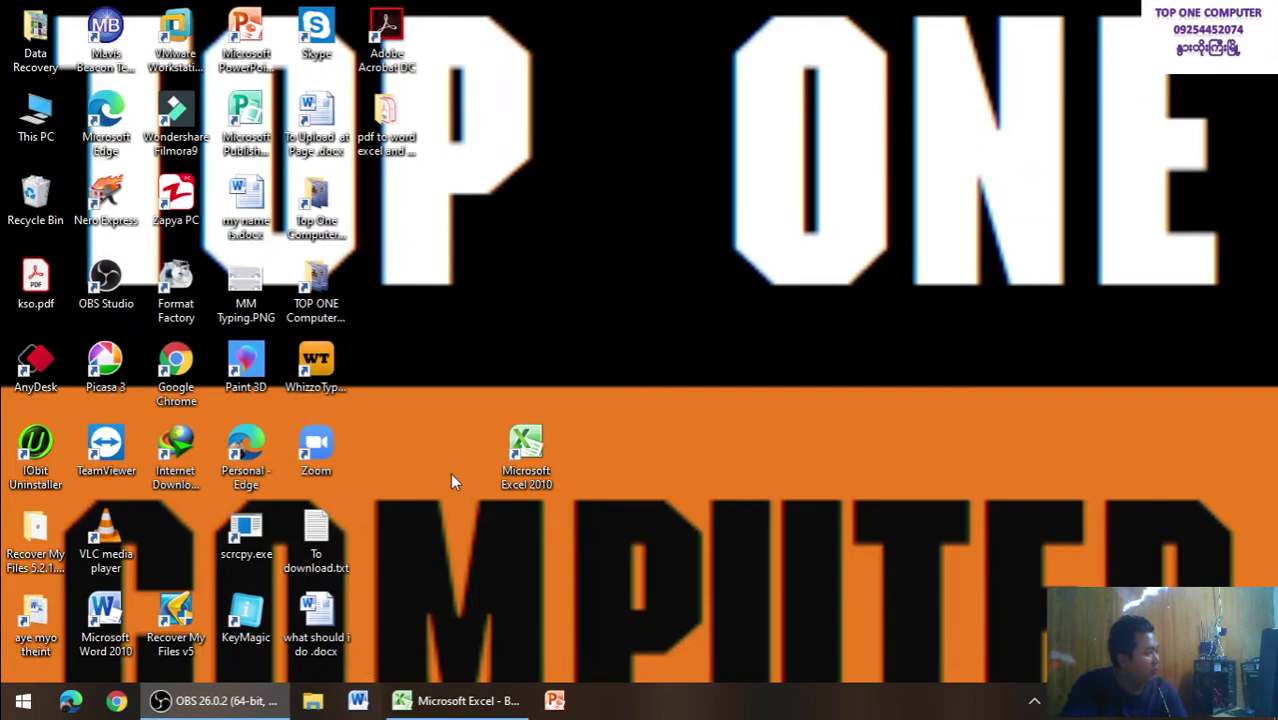
pyautogui.doubleClick(335, 208)
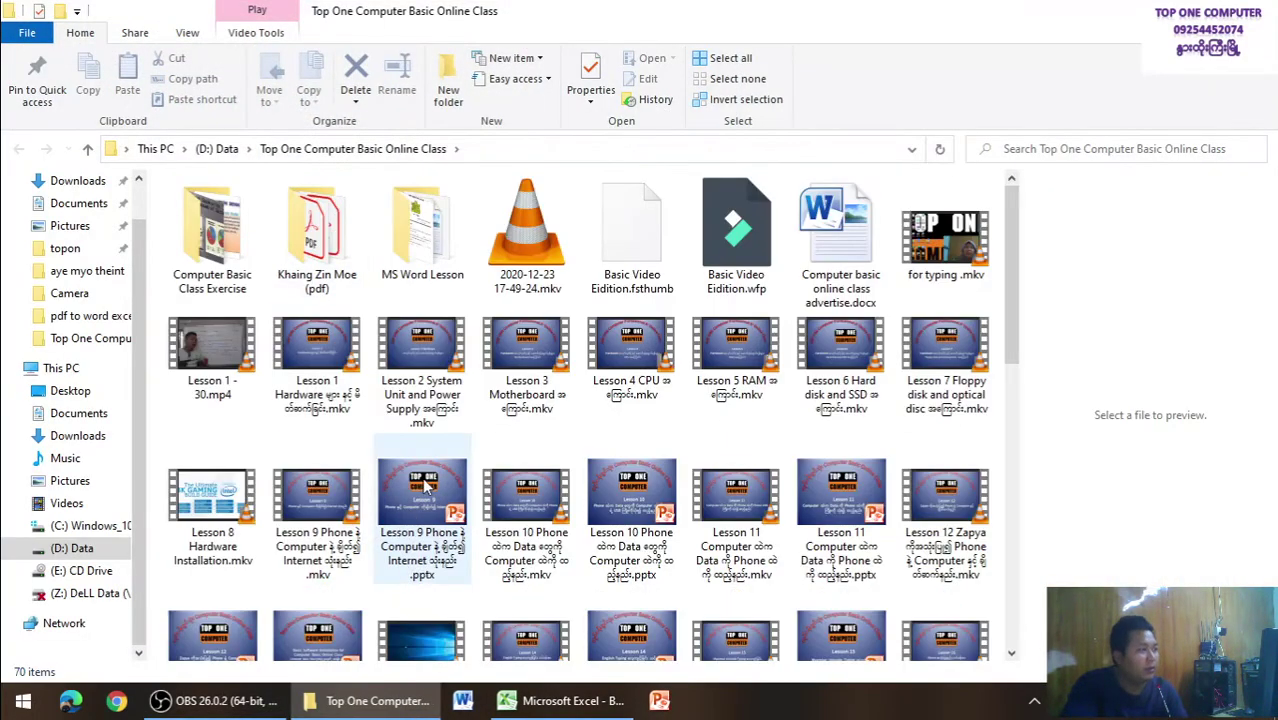
# Add a new folder named 'MS Excel Lesson', switching the keyboard from Myanmar to English for the name
pyautogui.rightClick(471, 296)
pyautogui.moveTo(514, 558)
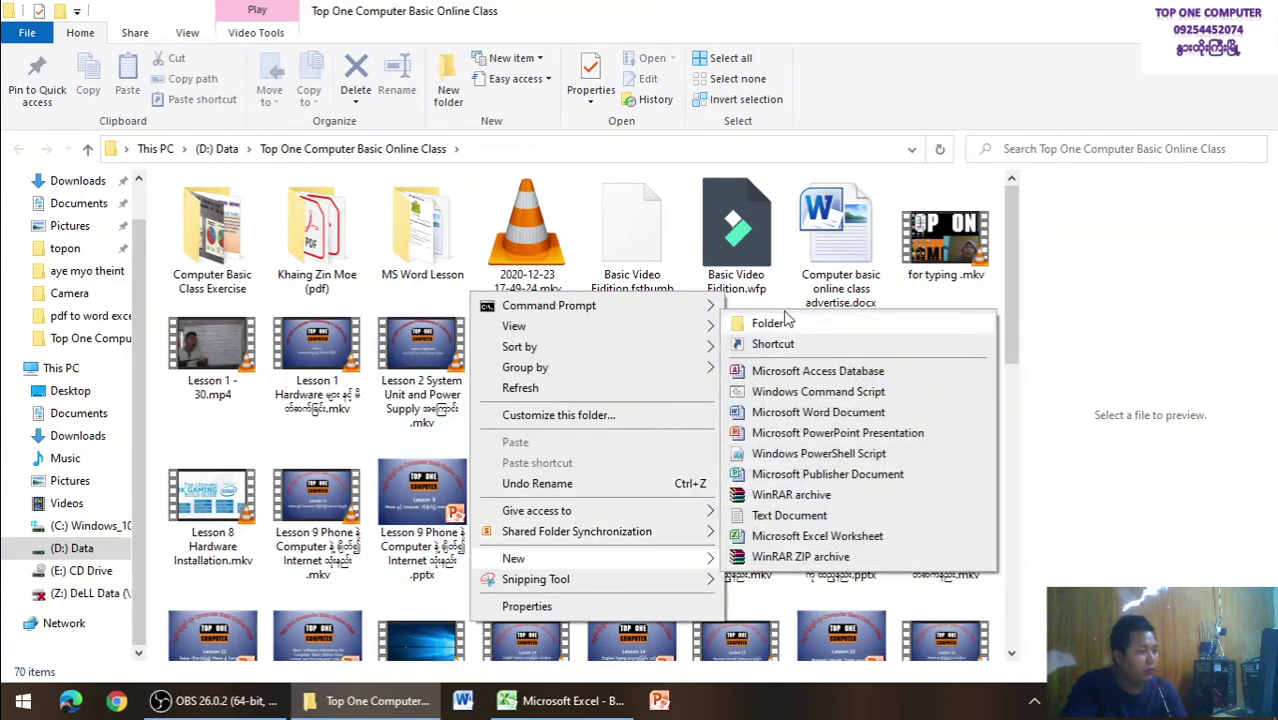
pyautogui.click(785, 322)
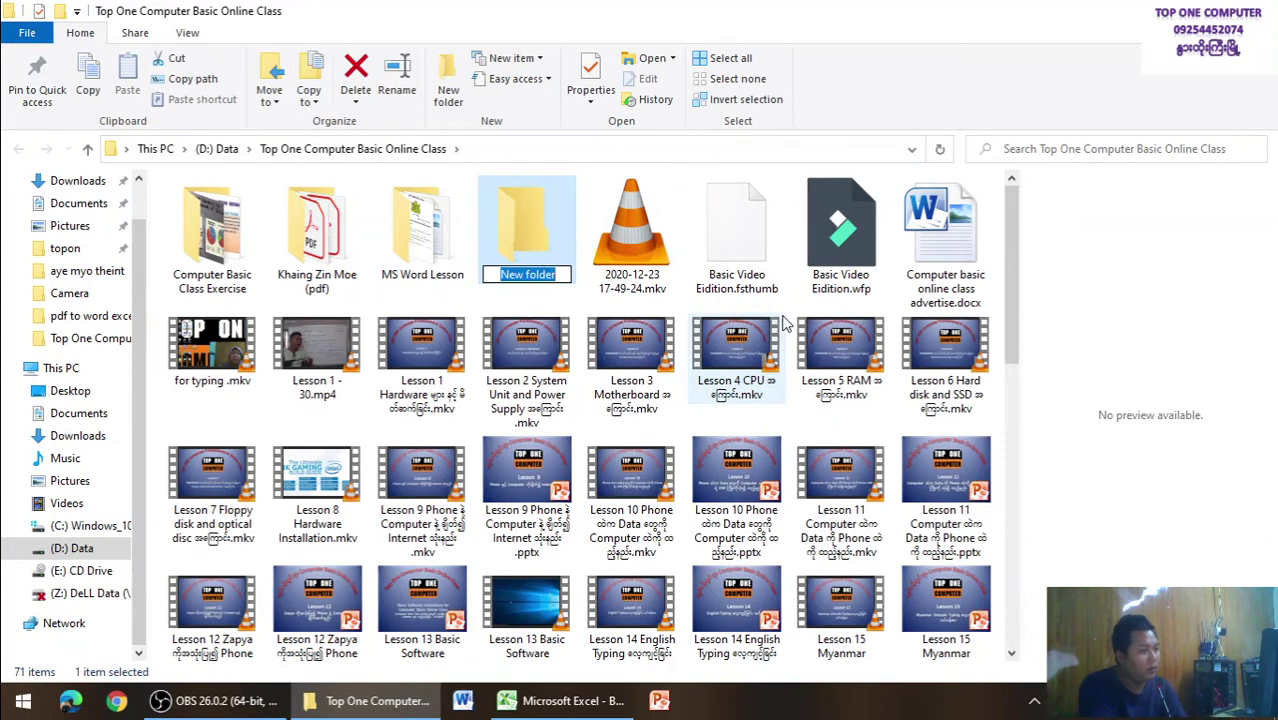
pyautogui.write('ဒ')
pyautogui.press('BackSpace')
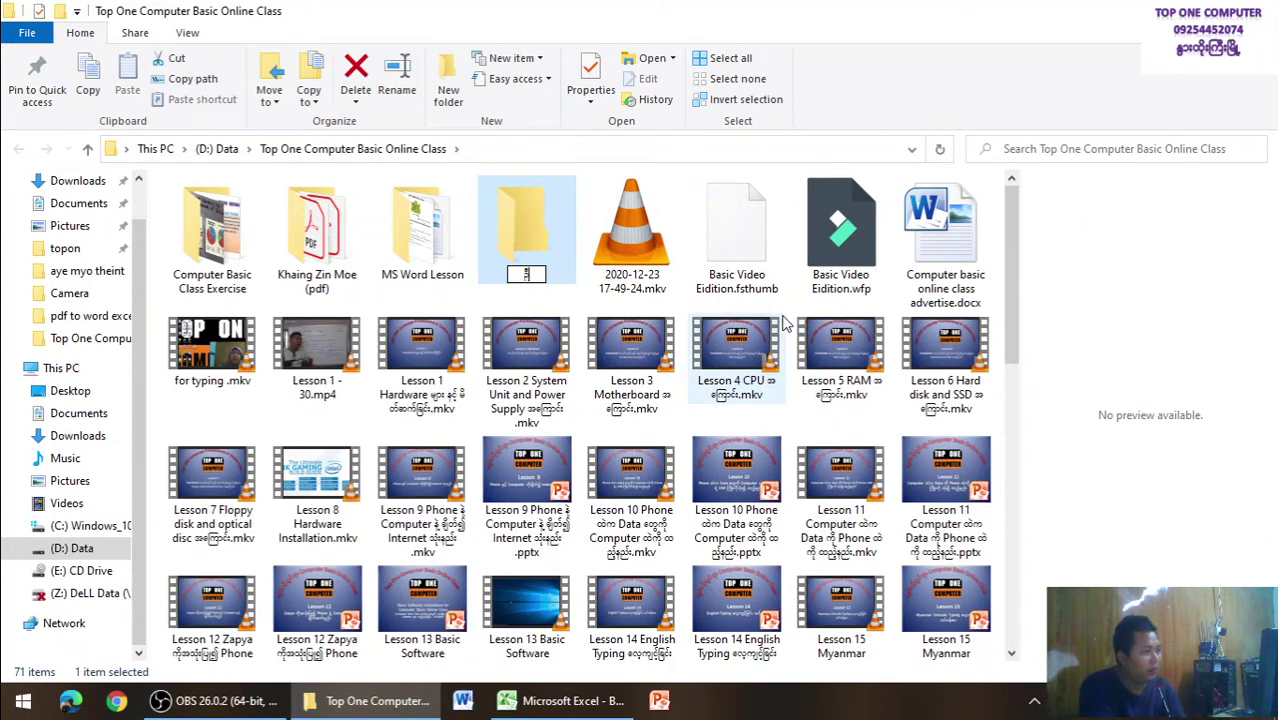
pyautogui.hotkey('ctrl', 'shift')
pyautogui.write('M')
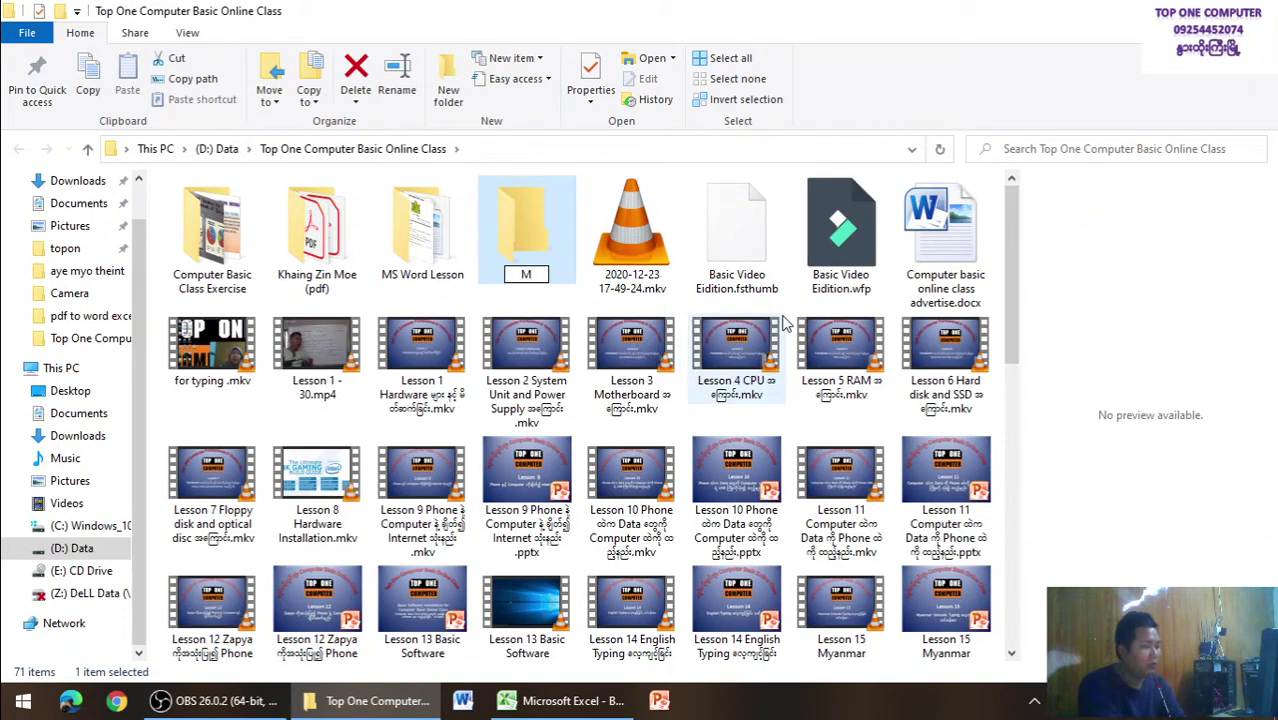
pyautogui.write('S E')
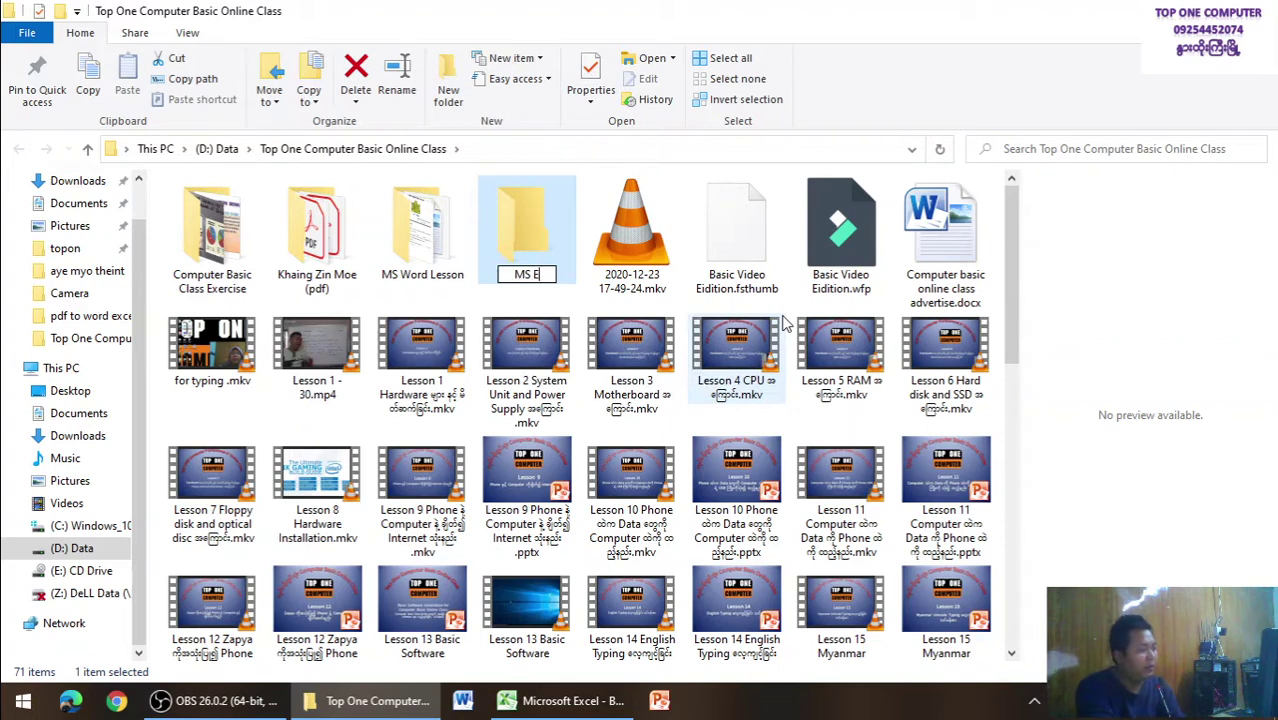
pyautogui.write('xcel ')
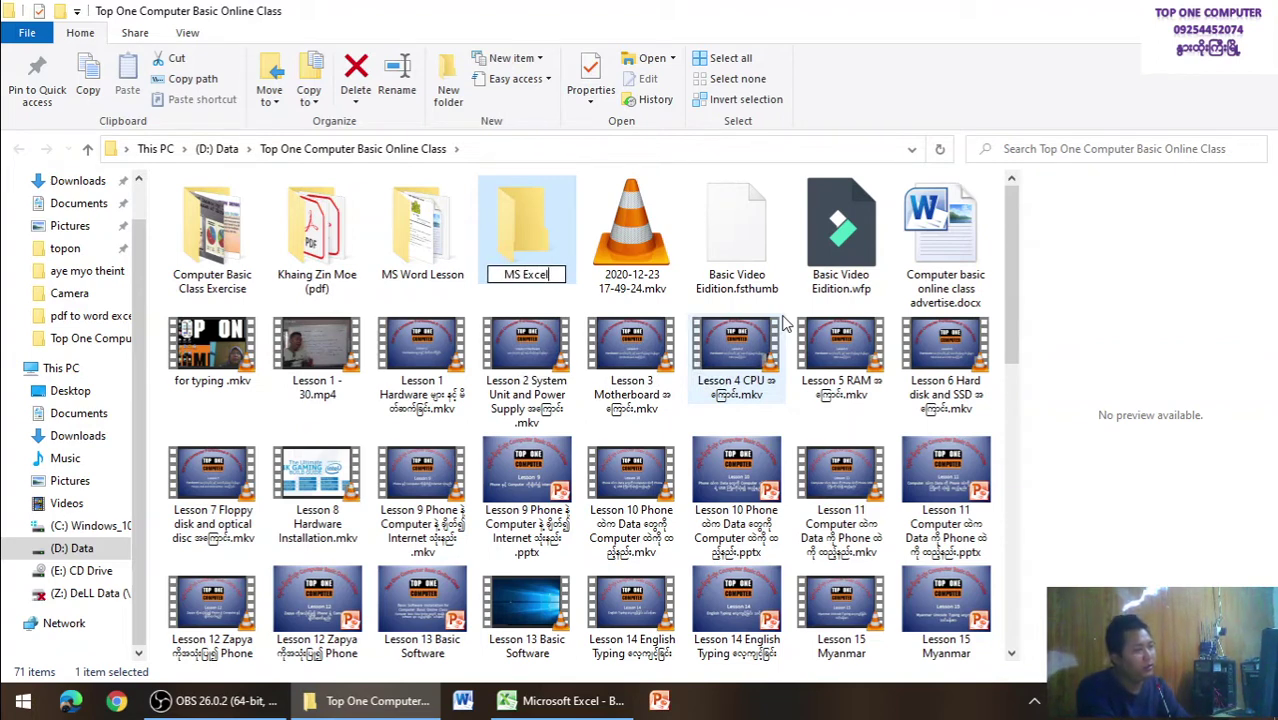
pyautogui.write('Less')
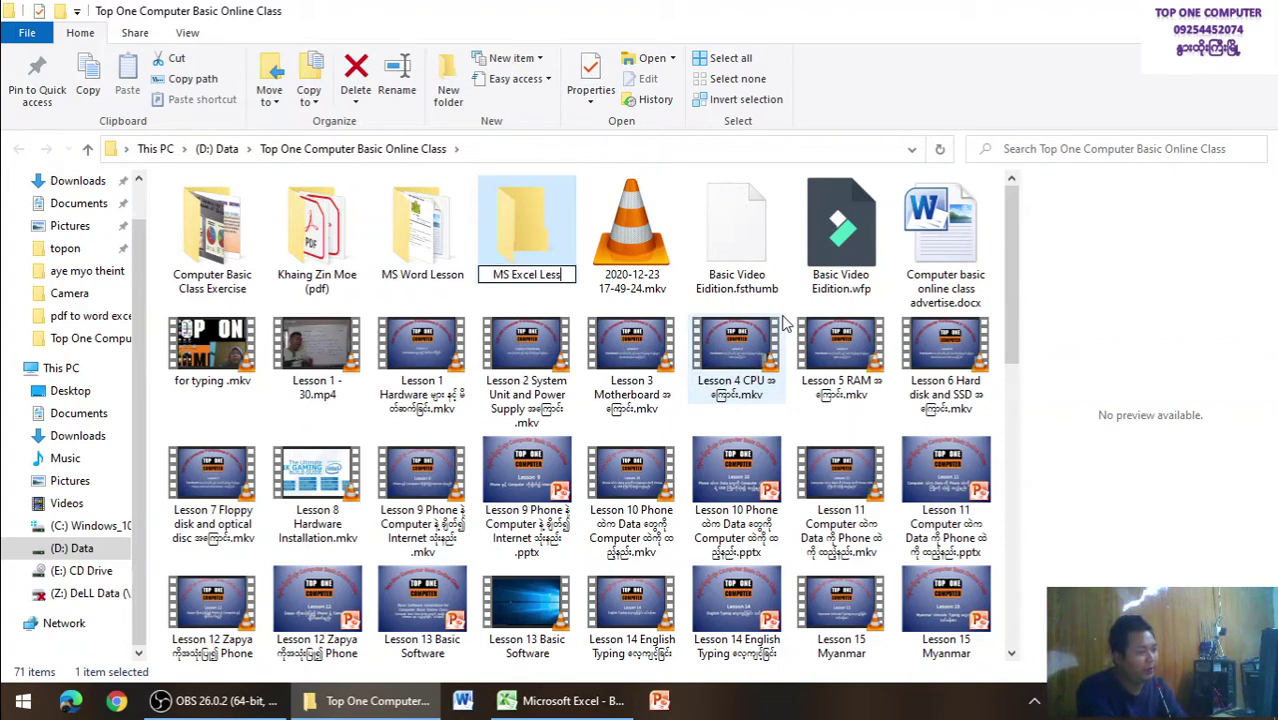
pyautogui.write('on')
pyautogui.press('Return')
pyautogui.press('Return')
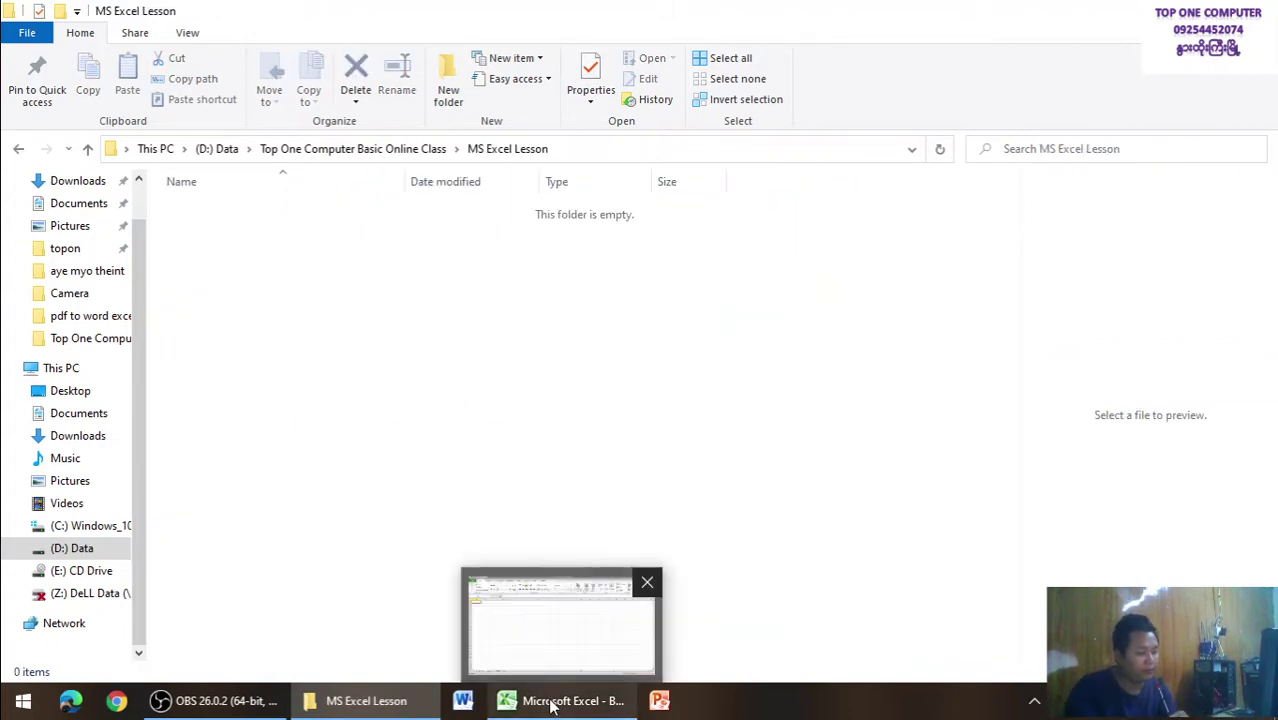
# Create a new Excel worksheet named 'Excel Lesson 1' and open it
pyautogui.rightClick(443, 370)
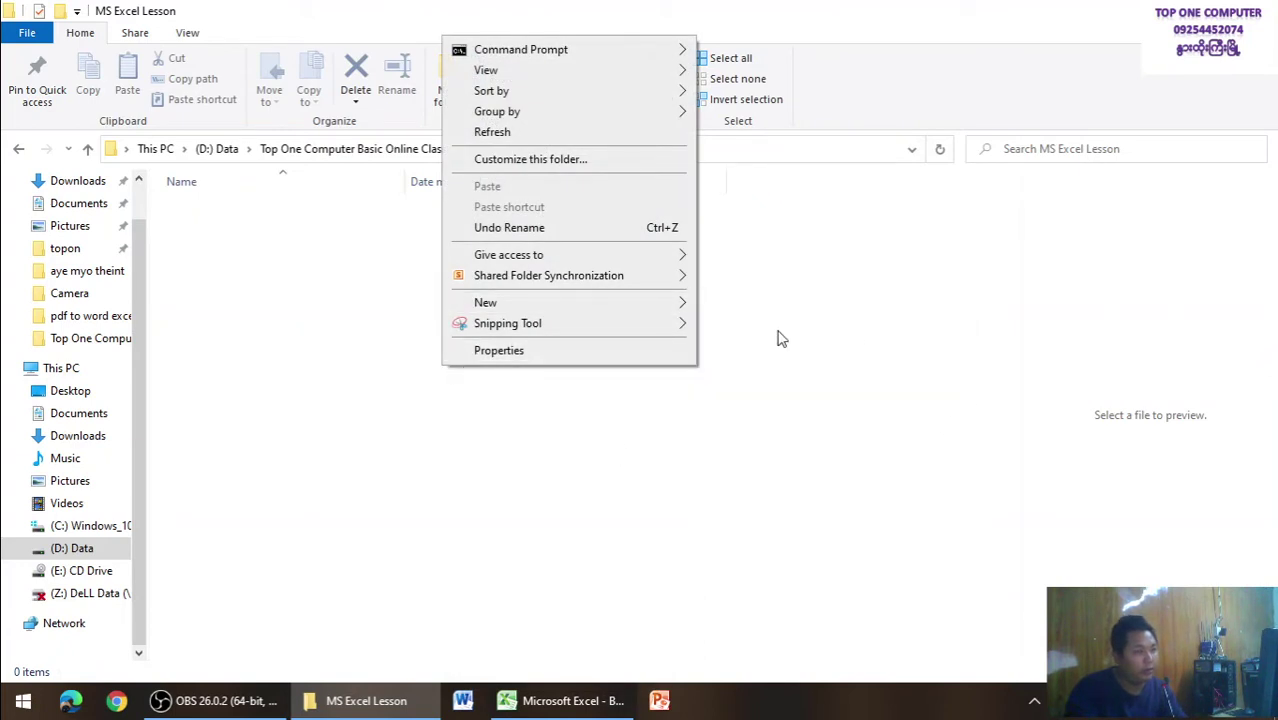
pyautogui.moveTo(486, 302)
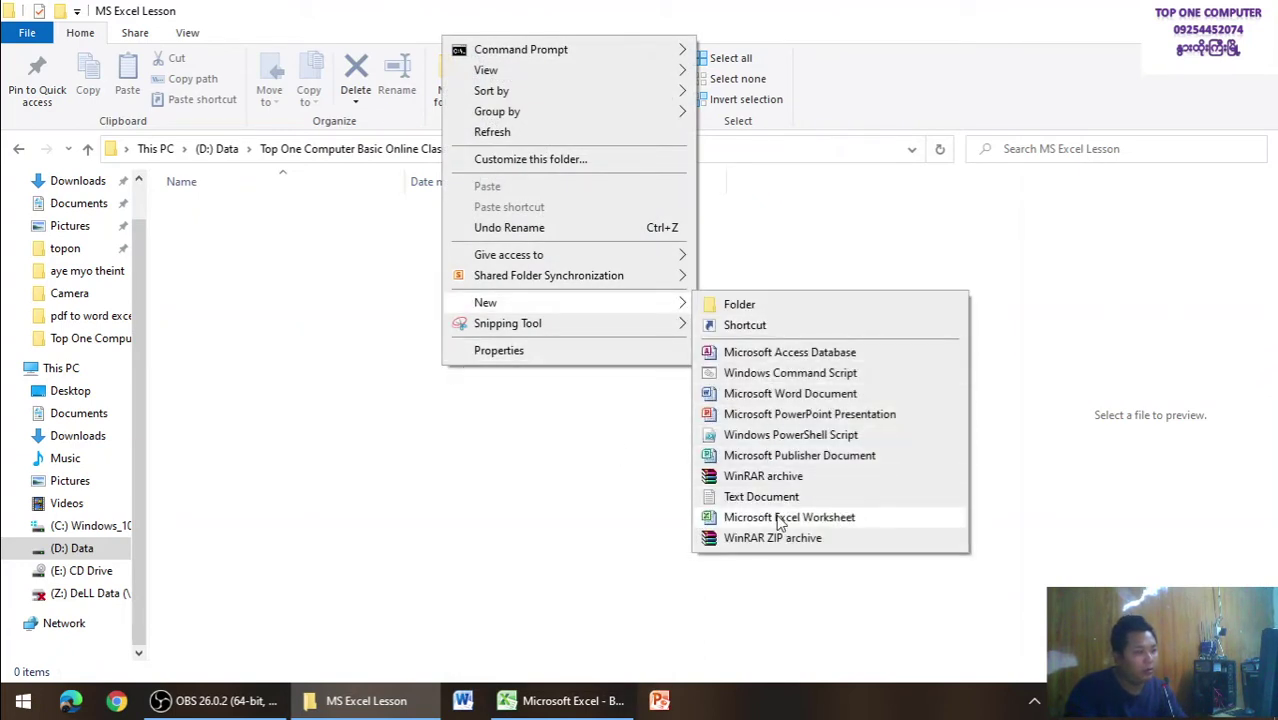
pyautogui.click(780, 517)
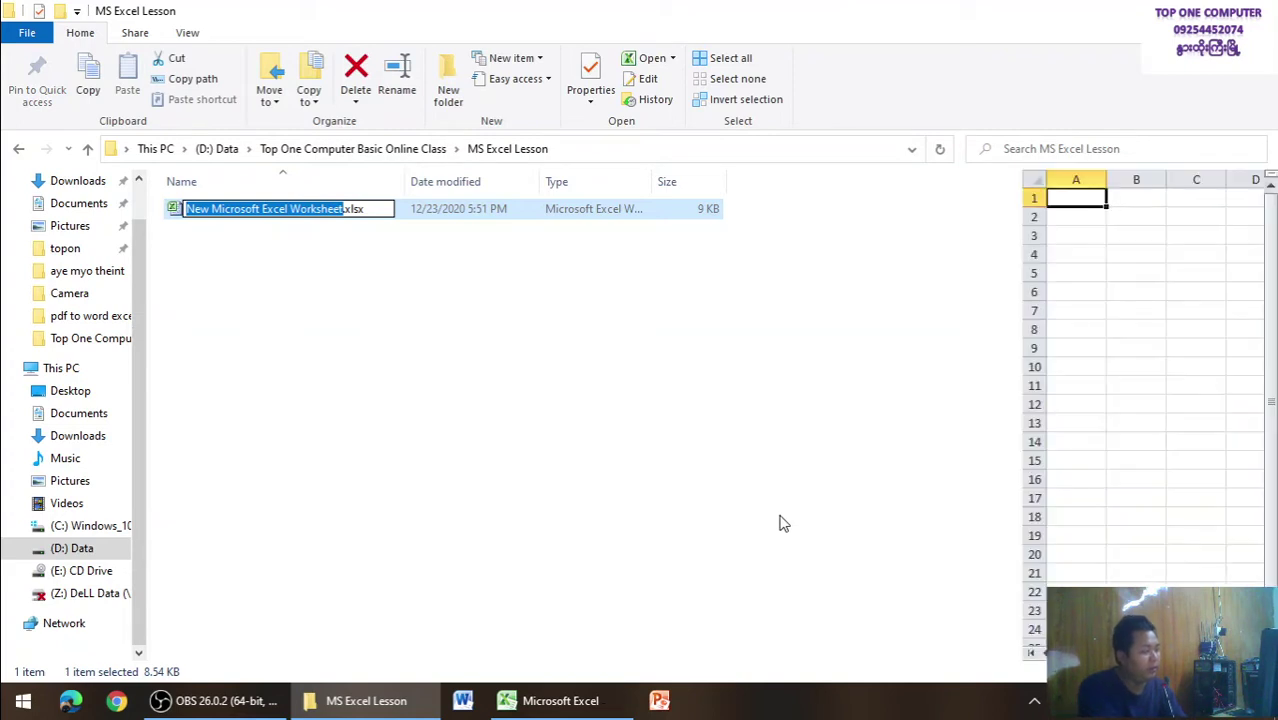
pyautogui.write('E.xlsx')
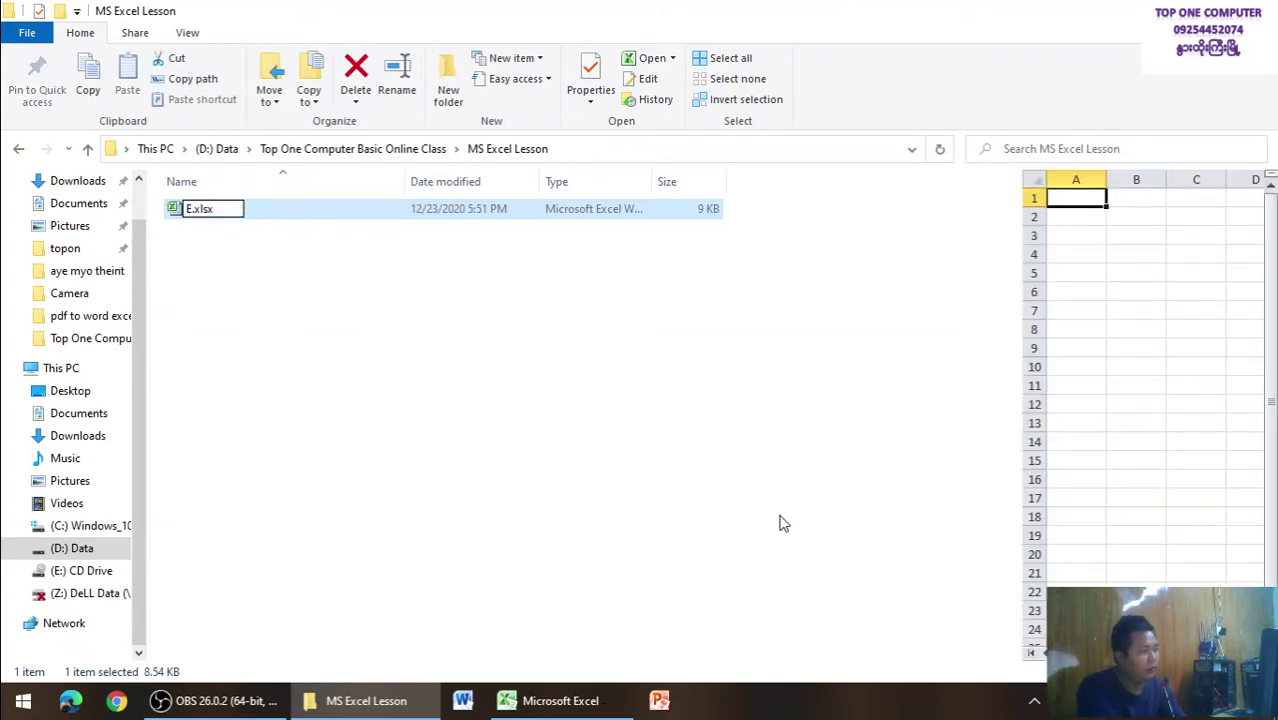
pyautogui.write('cel LEs')
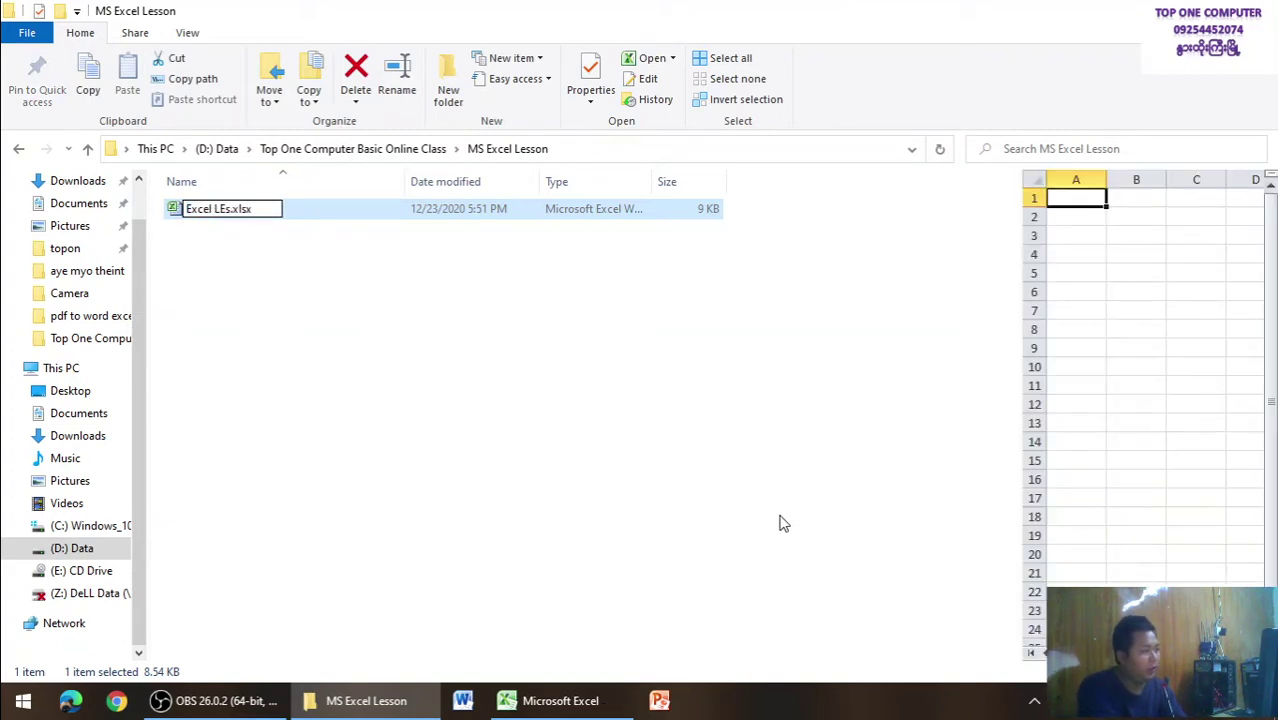
pyautogui.press('BackSpace')
pyautogui.press('BackSpace')
pyautogui.write('esson ')
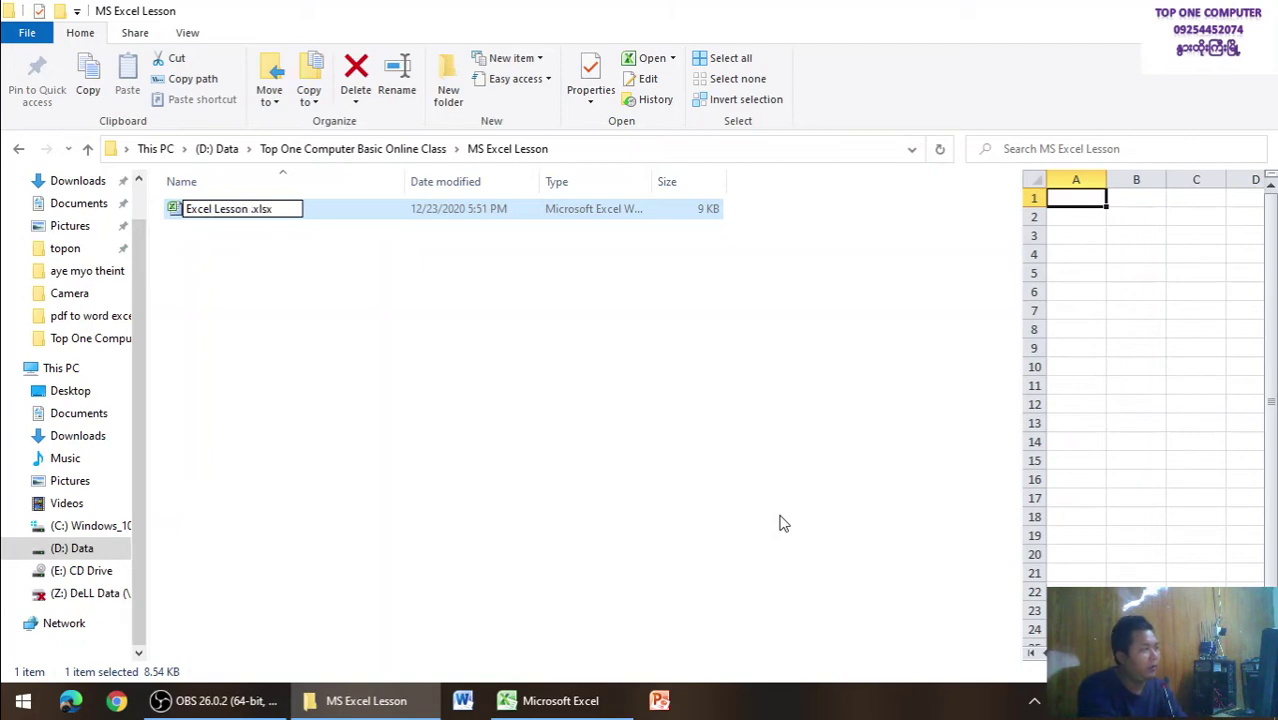
pyautogui.write('1')
pyautogui.press('Return')
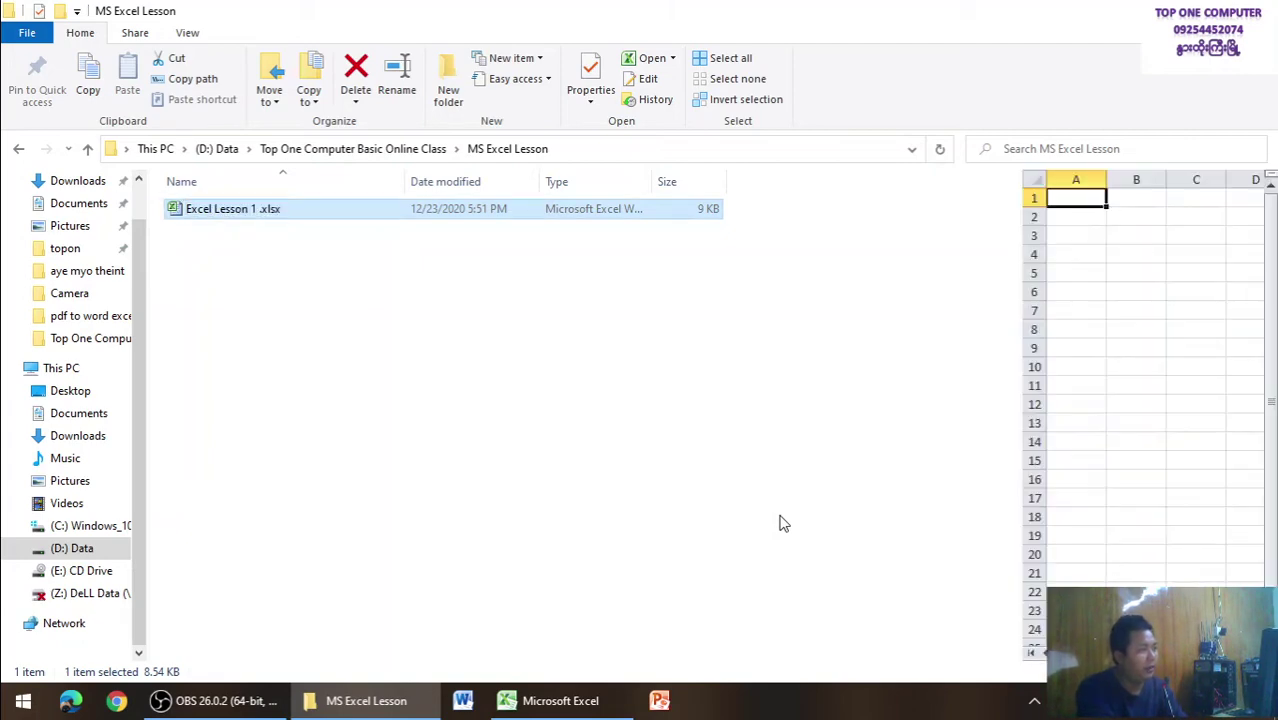
pyautogui.press('Return')
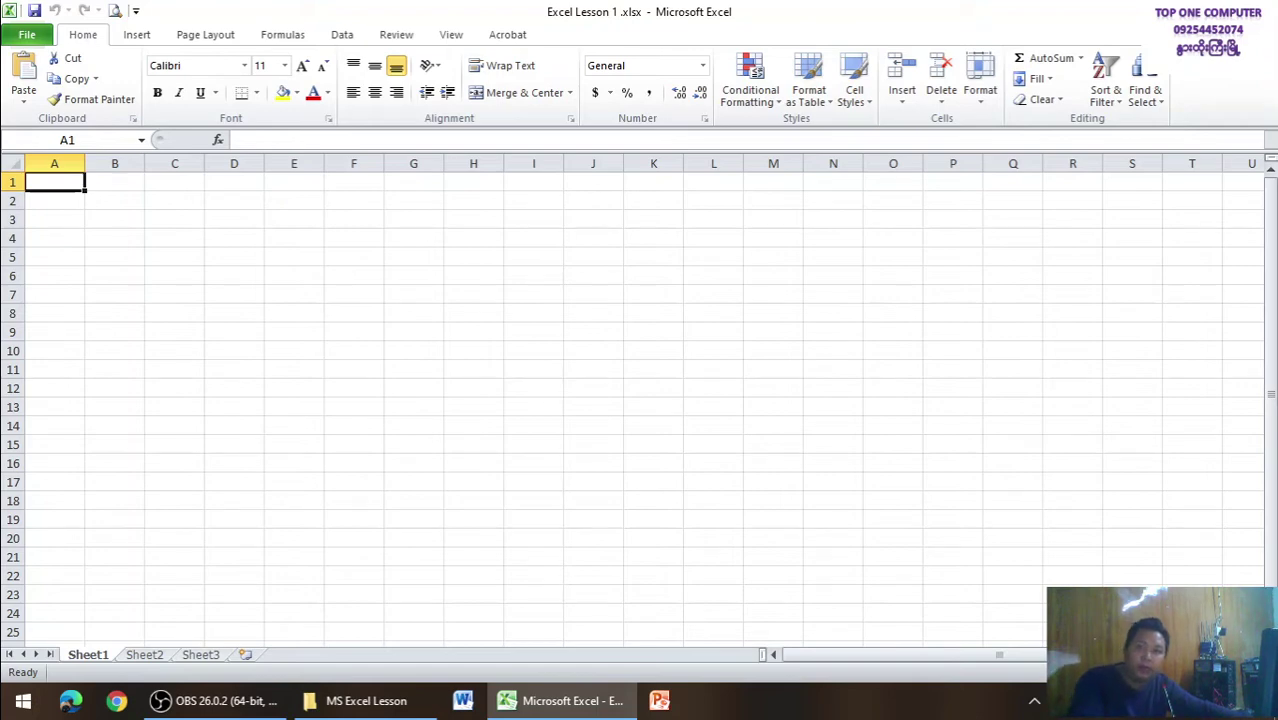
# Return to File Explorer and go back up to the course folder
pyautogui.hotkey('alt', 'Tab')
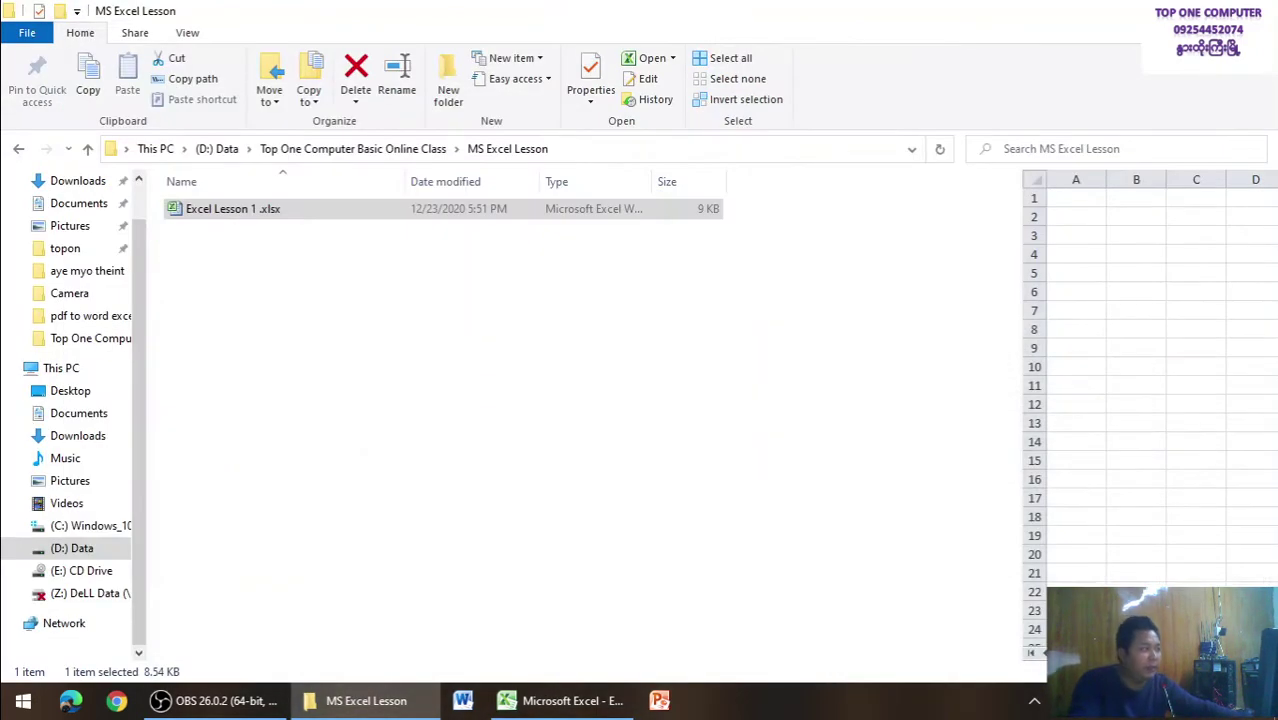
pyautogui.click(18, 149)
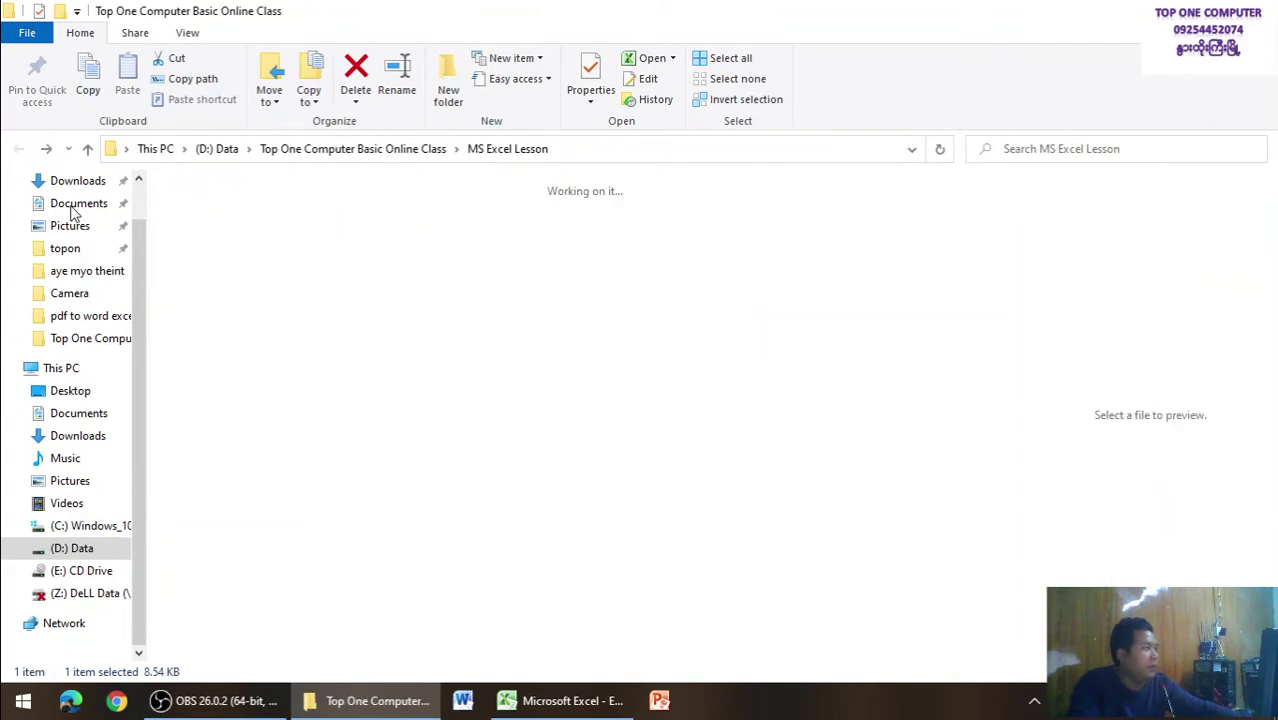
pyautogui.scroll(-5, 456, 499)
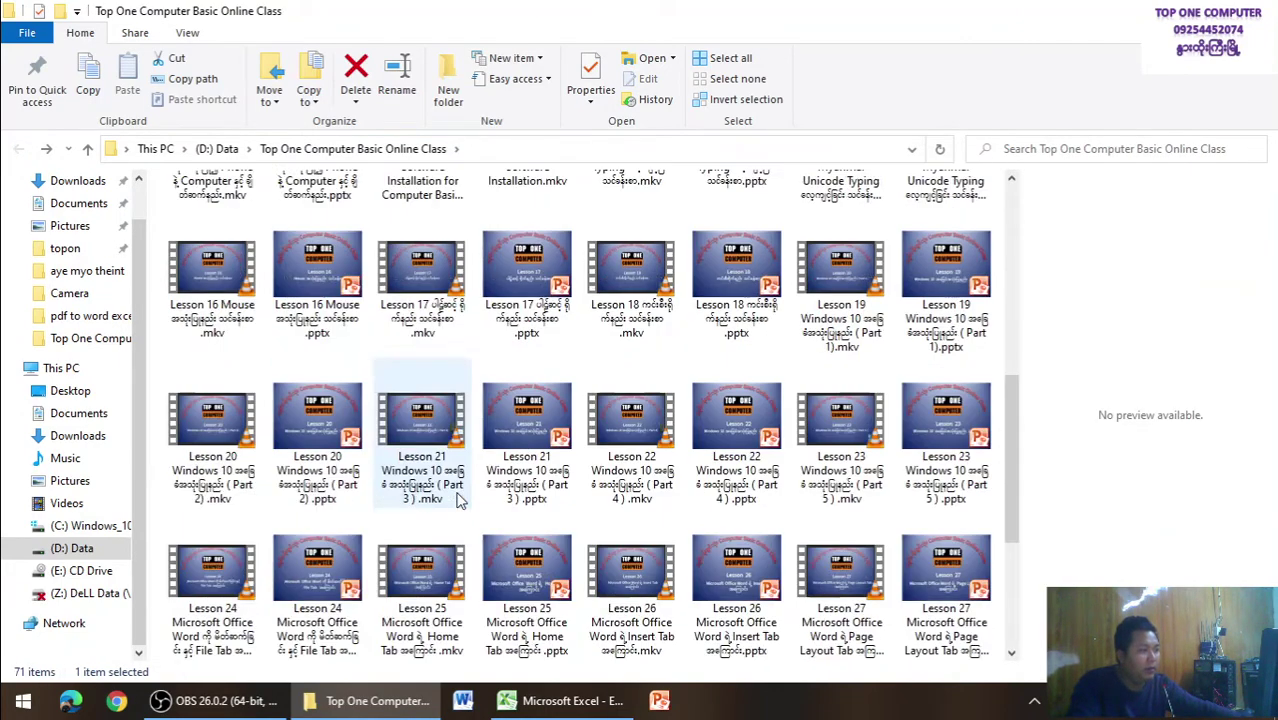
pyautogui.scroll(-3, 537, 565)
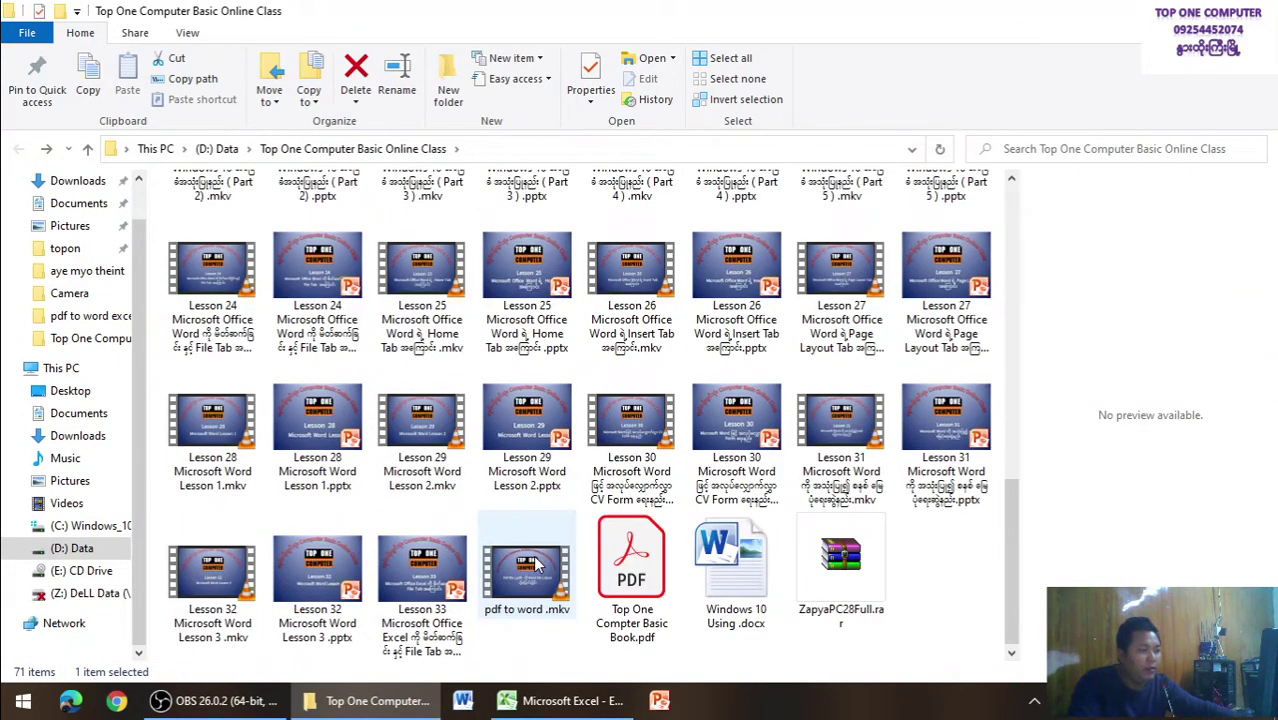
# Open Top One Compter Basic Book.pdf in Acrobat at 100% zoom
pyautogui.doubleClick(655, 562)
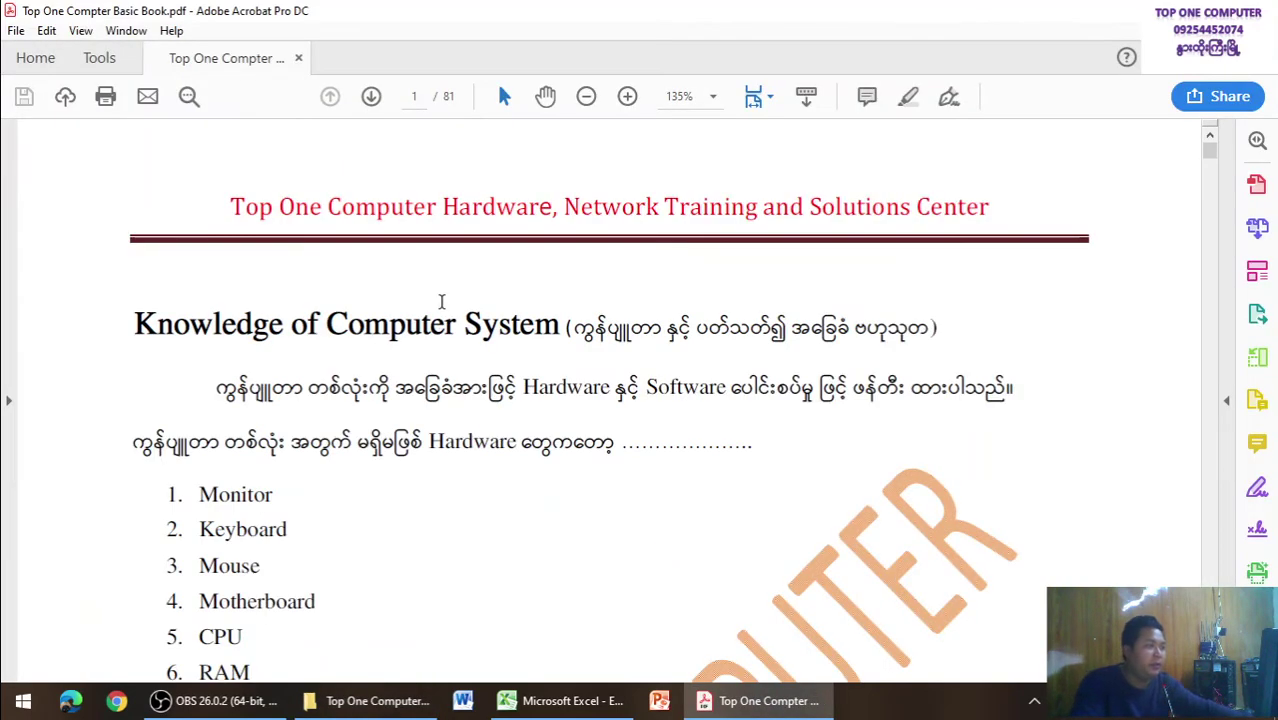
pyautogui.click(585, 100)
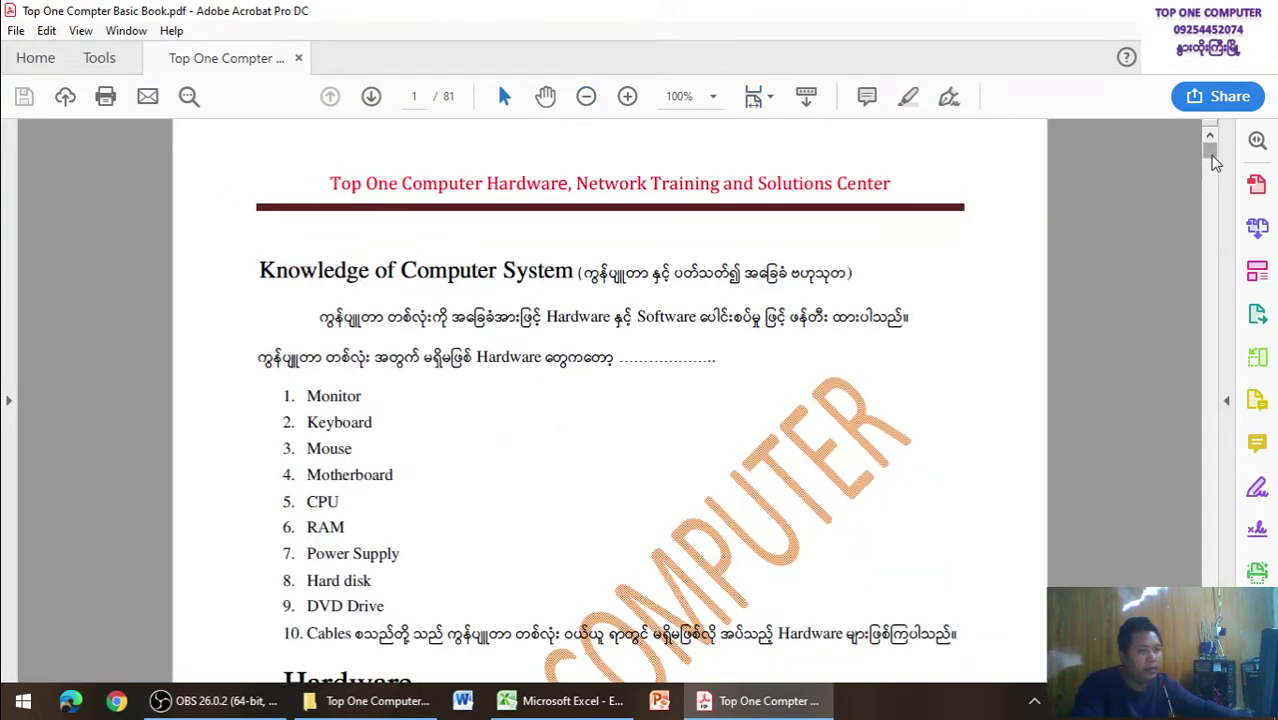
pyautogui.moveTo(1210, 150); pyautogui.dragTo(1213, 241)
# Scroll to the Excel introduction and highlight its description line and the Database phrase
pyautogui.scroll(-4, 1033, 337)
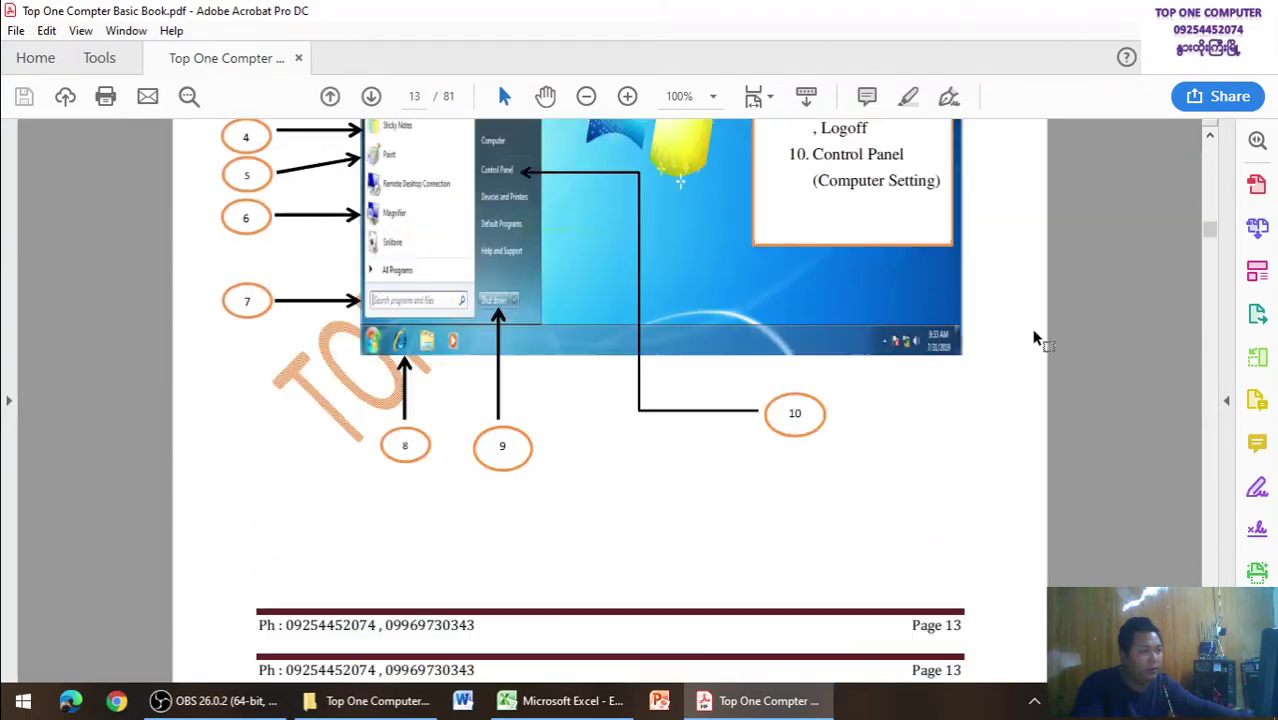
pyautogui.scroll(-7, 1036, 337)
pyautogui.scroll(-4, 1222, 301)
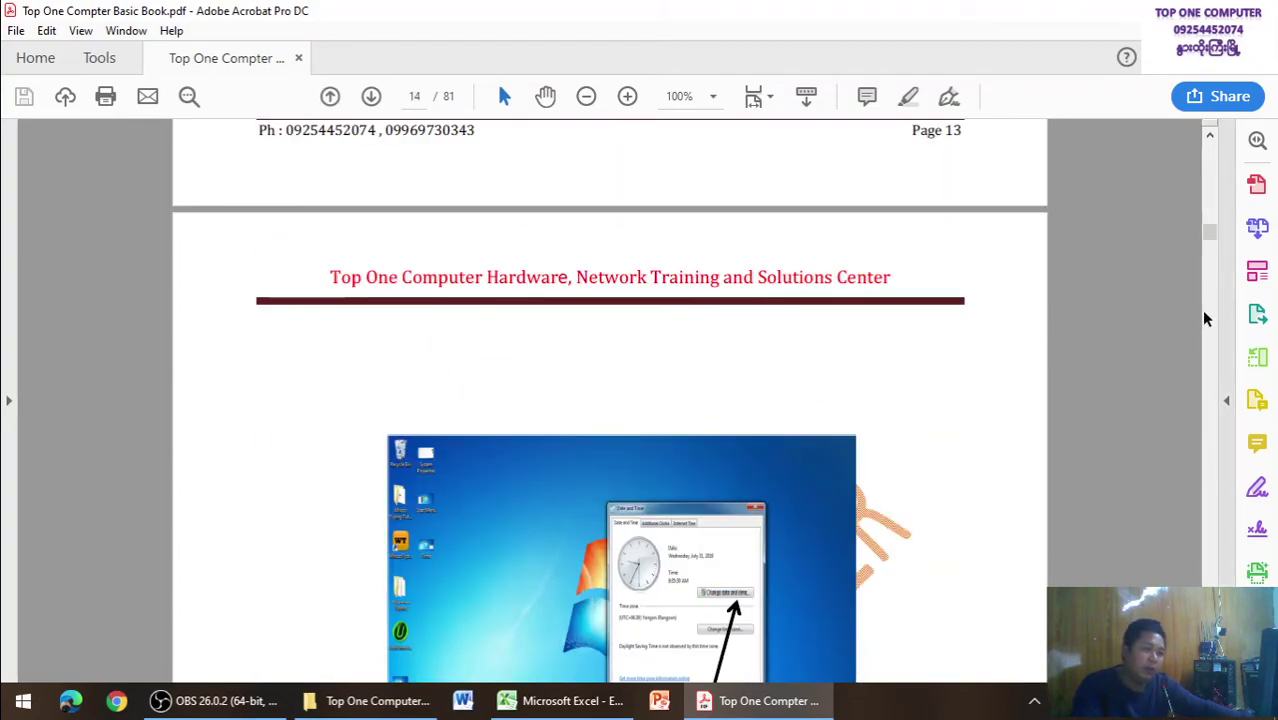
pyautogui.scroll(-5, 1202, 312)
pyautogui.scroll(-5, 1202, 312)
pyautogui.scroll(-5, 1205, 330)
pyautogui.scroll(-5, 1207, 342)
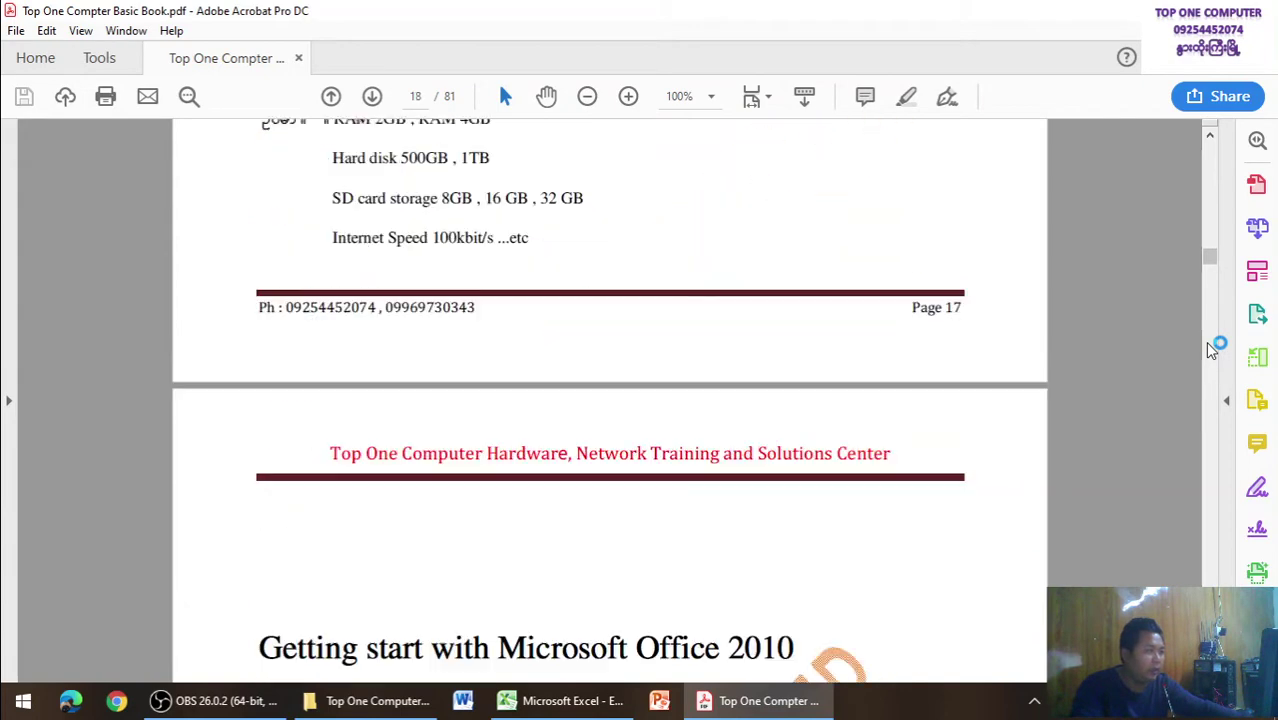
pyautogui.scroll(-5, 1206, 348)
pyautogui.scroll(-5, 1208, 360)
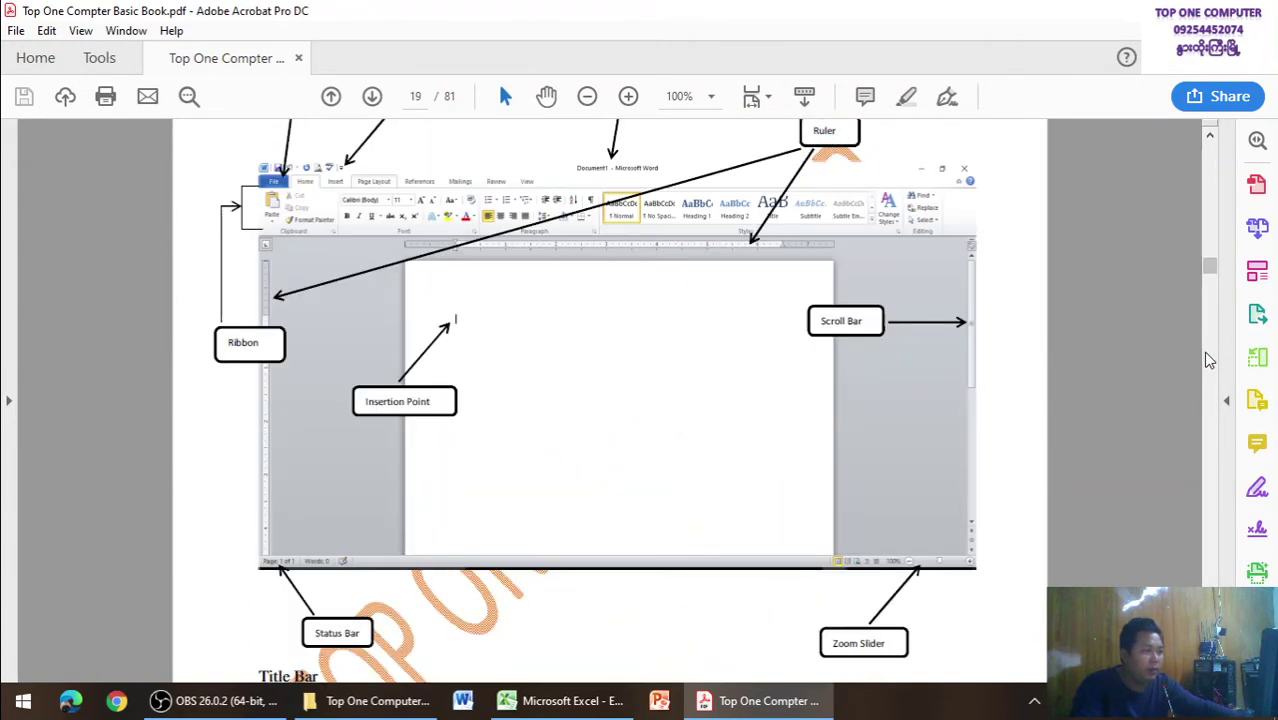
pyautogui.scroll(-5, 1207, 361)
pyautogui.scroll(-5, 1208, 361)
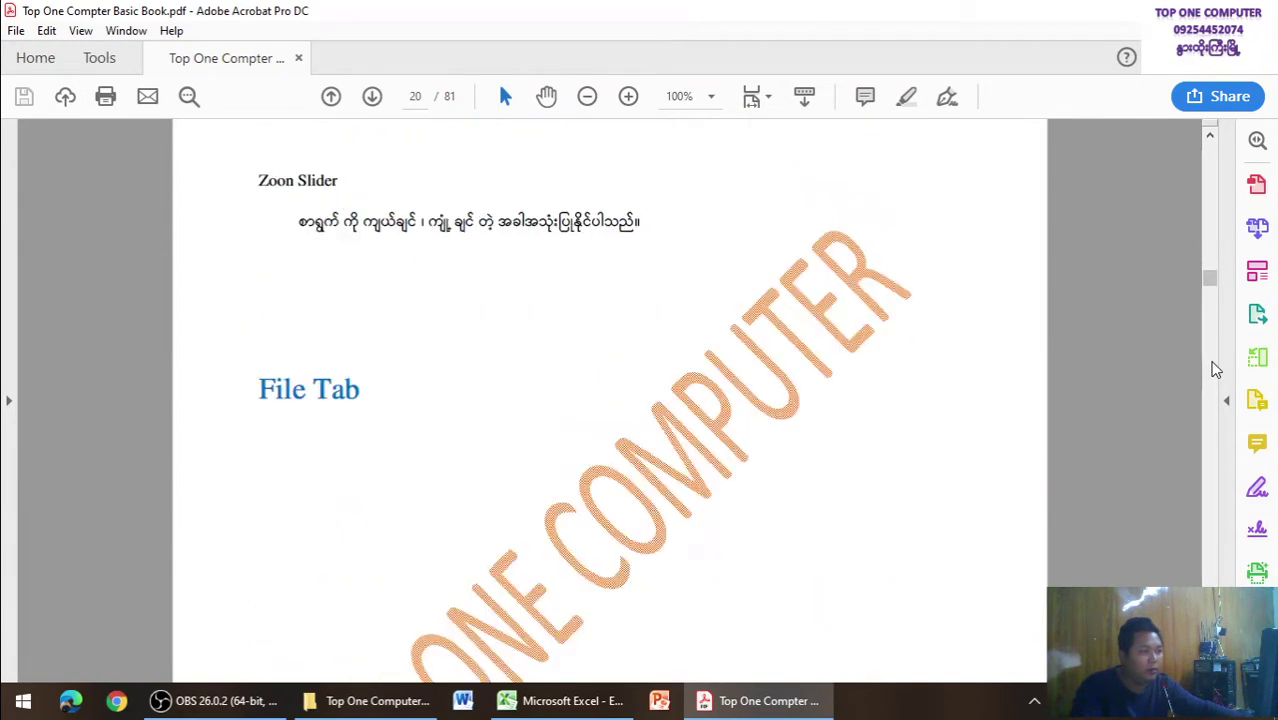
pyautogui.scroll(-5, 1215, 370)
pyautogui.scroll(-10, 1215, 370)
pyautogui.scroll(-10, 1215, 370)
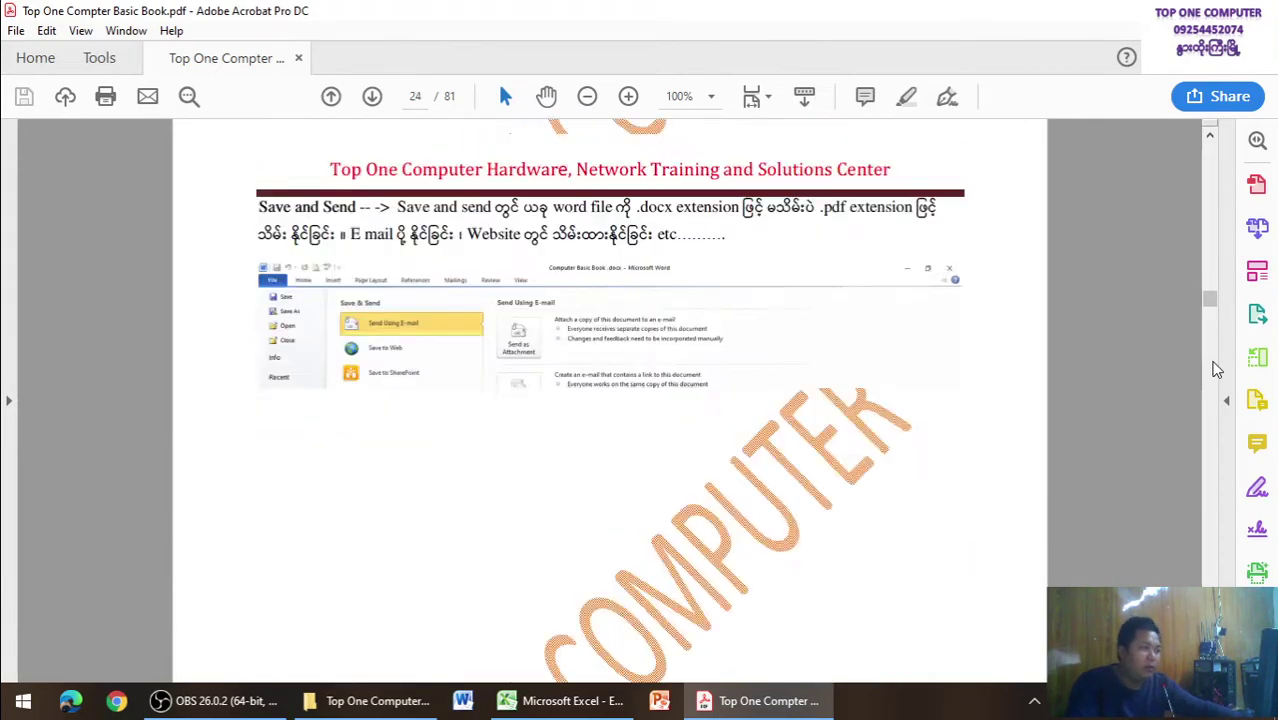
pyautogui.scroll(-10, 1215, 370)
pyautogui.scroll(-10, 1215, 370)
pyautogui.scroll(-10, 1215, 370)
pyautogui.scroll(-10, 1215, 370)
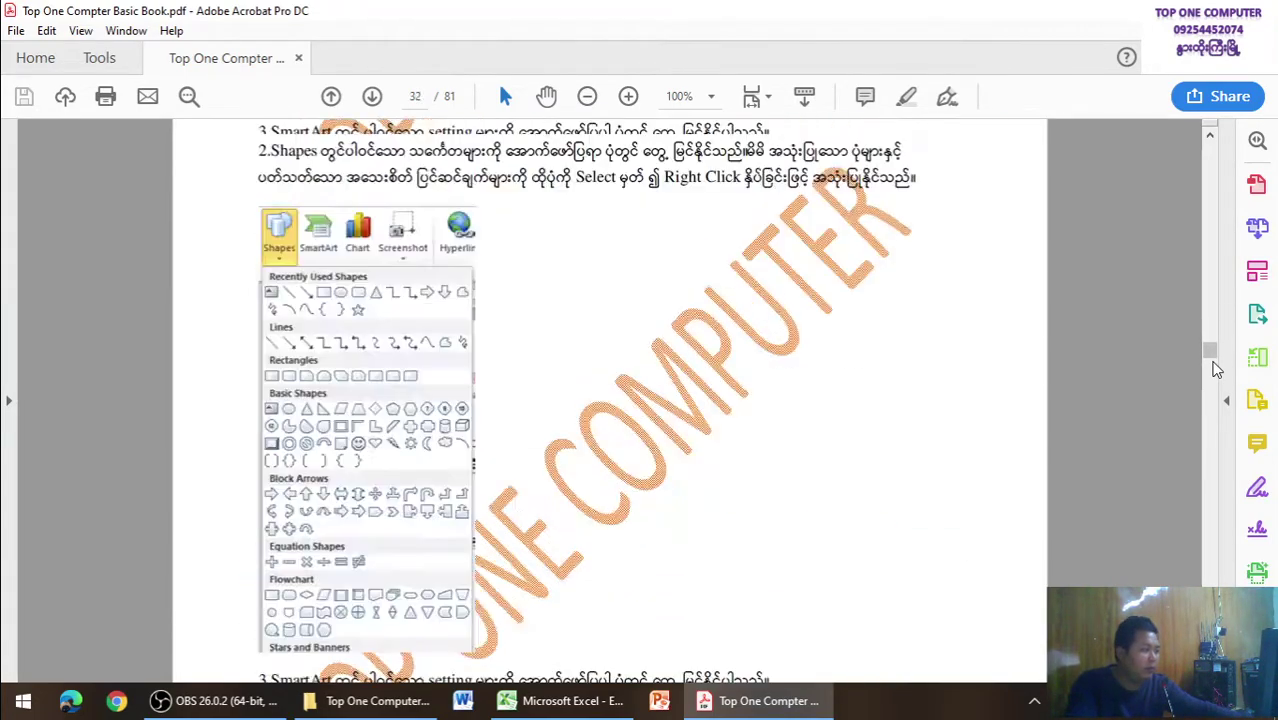
pyautogui.scroll(-10, 1215, 370)
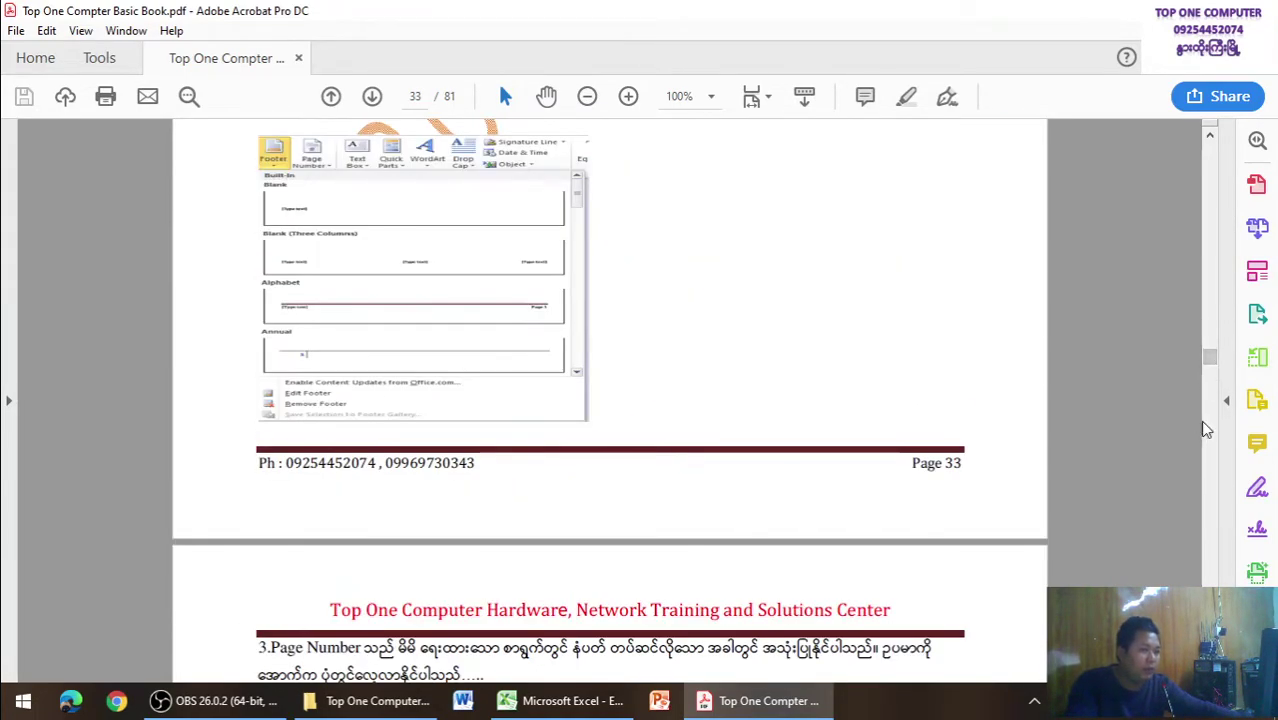
pyautogui.scroll(-10, 1205, 422)
pyautogui.scroll(-10, 1205, 422)
pyautogui.scroll(-15, 1205, 422)
pyautogui.scroll(-20, 1205, 425)
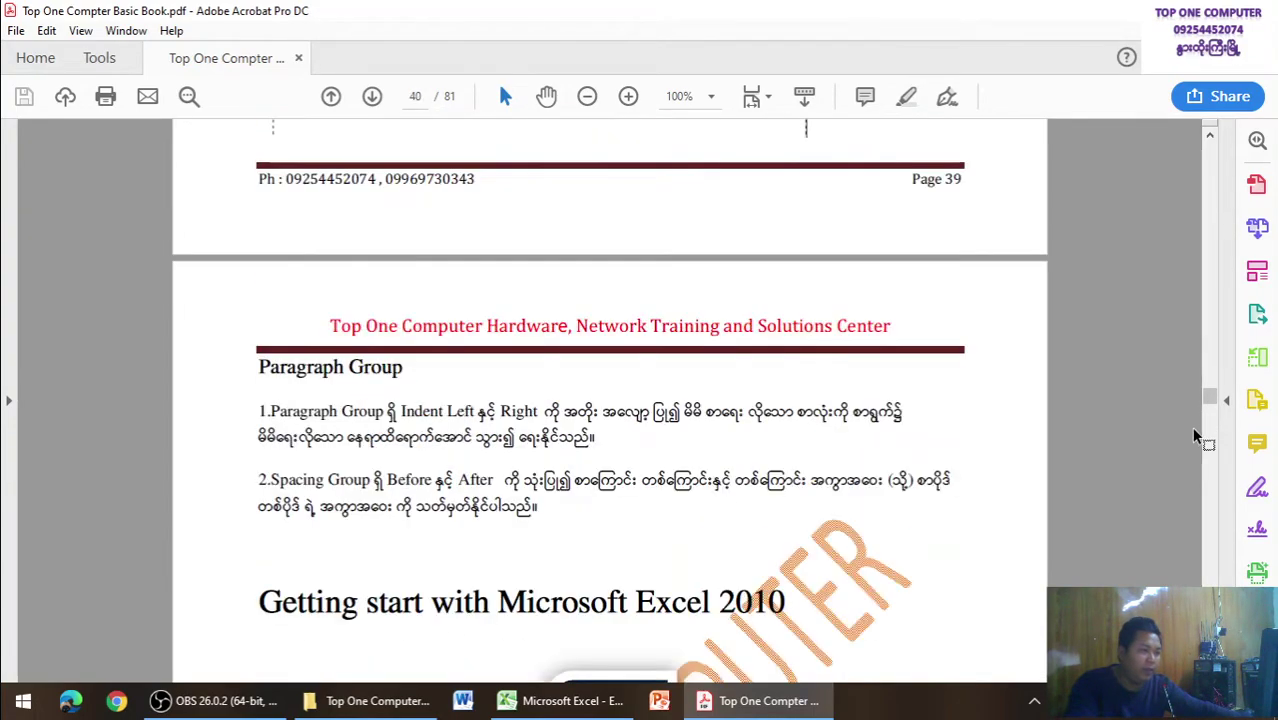
pyautogui.scroll(-3, 1191, 426)
pyautogui.scroll(-3, 866, 457)
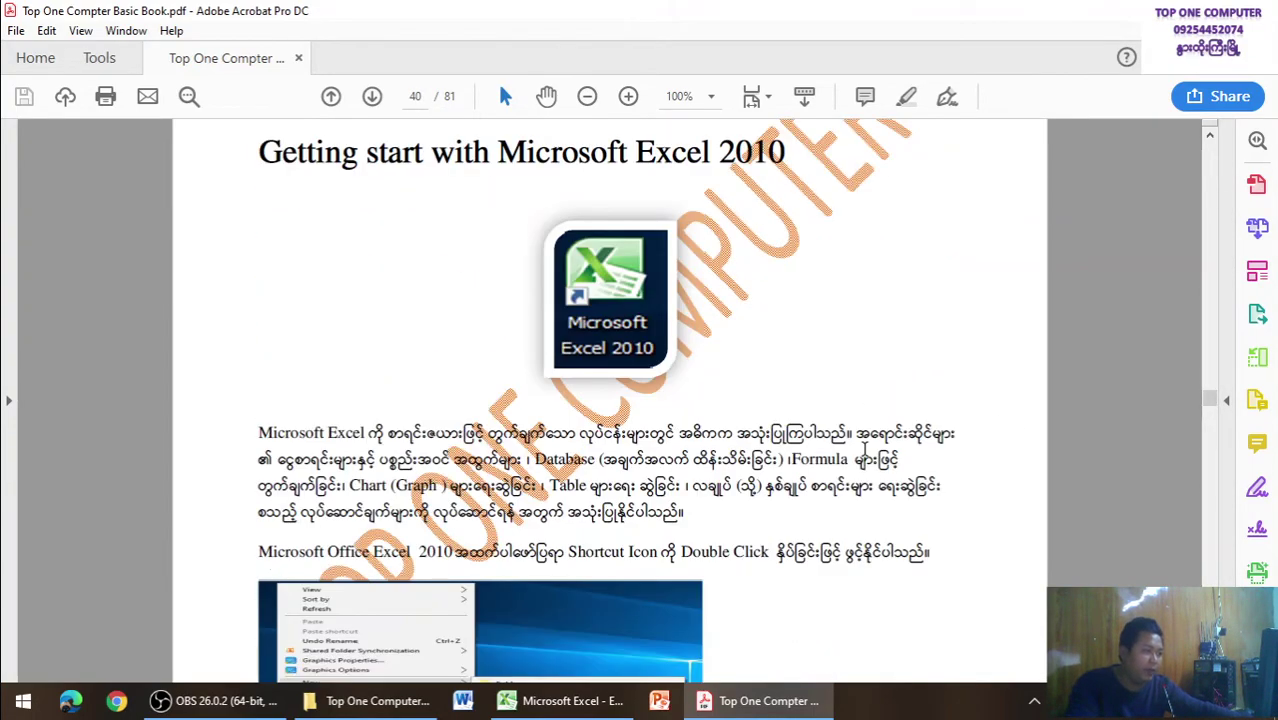
pyautogui.scroll(-3, 866, 457)
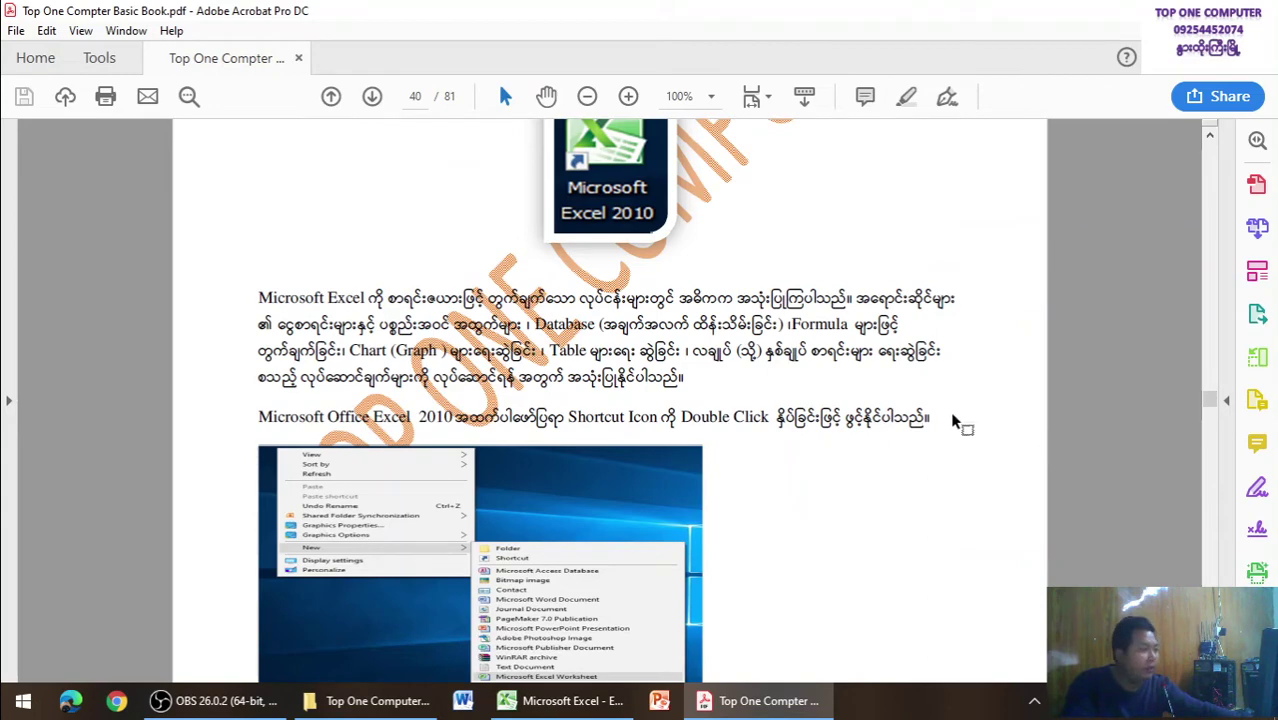
pyautogui.moveTo(370, 298); pyautogui.dragTo(952, 300)
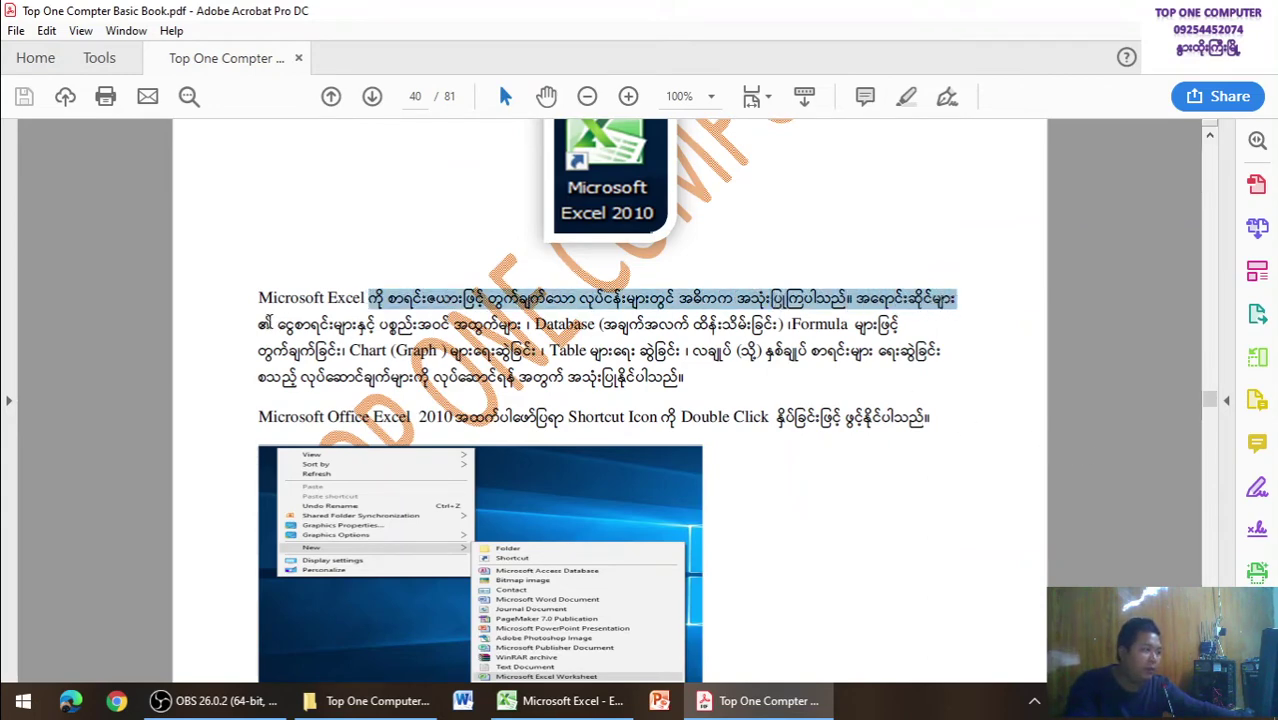
pyautogui.moveTo(270, 322); pyautogui.dragTo(775, 325)
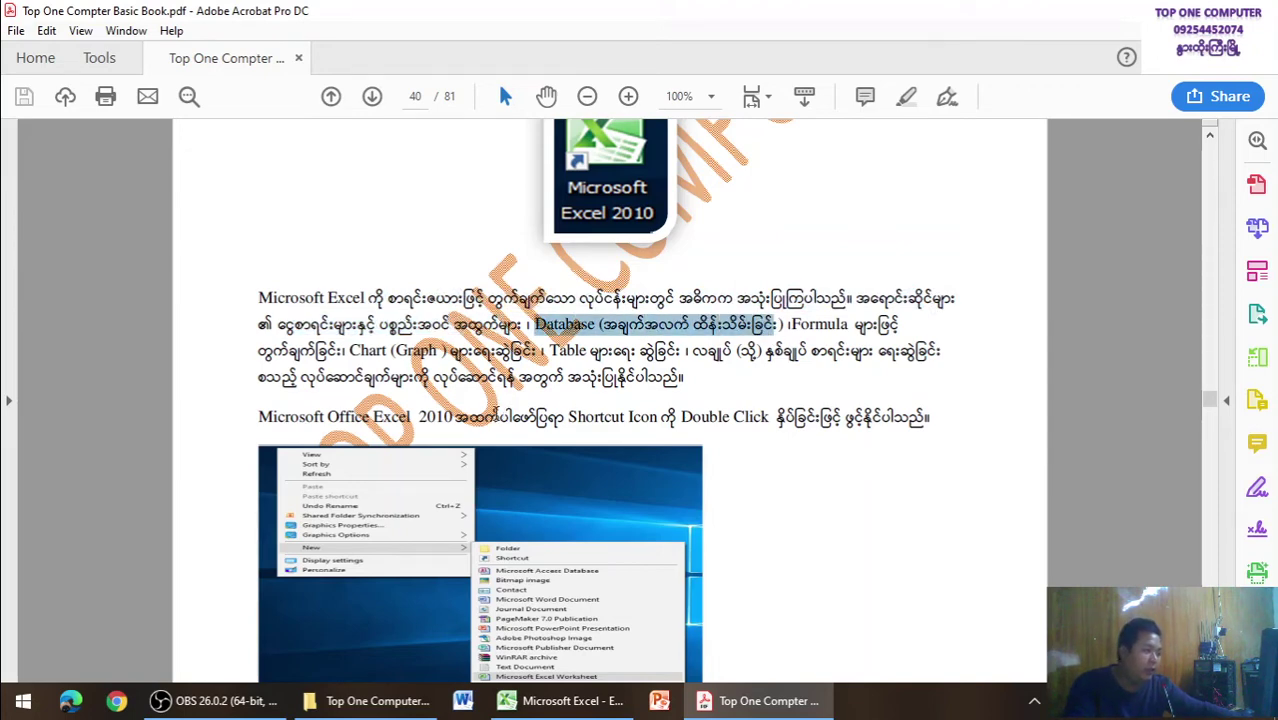
# Scroll on to page 41's Excel window-parts diagram and zoom out to 75%
pyautogui.scroll(-1, 684, 418)
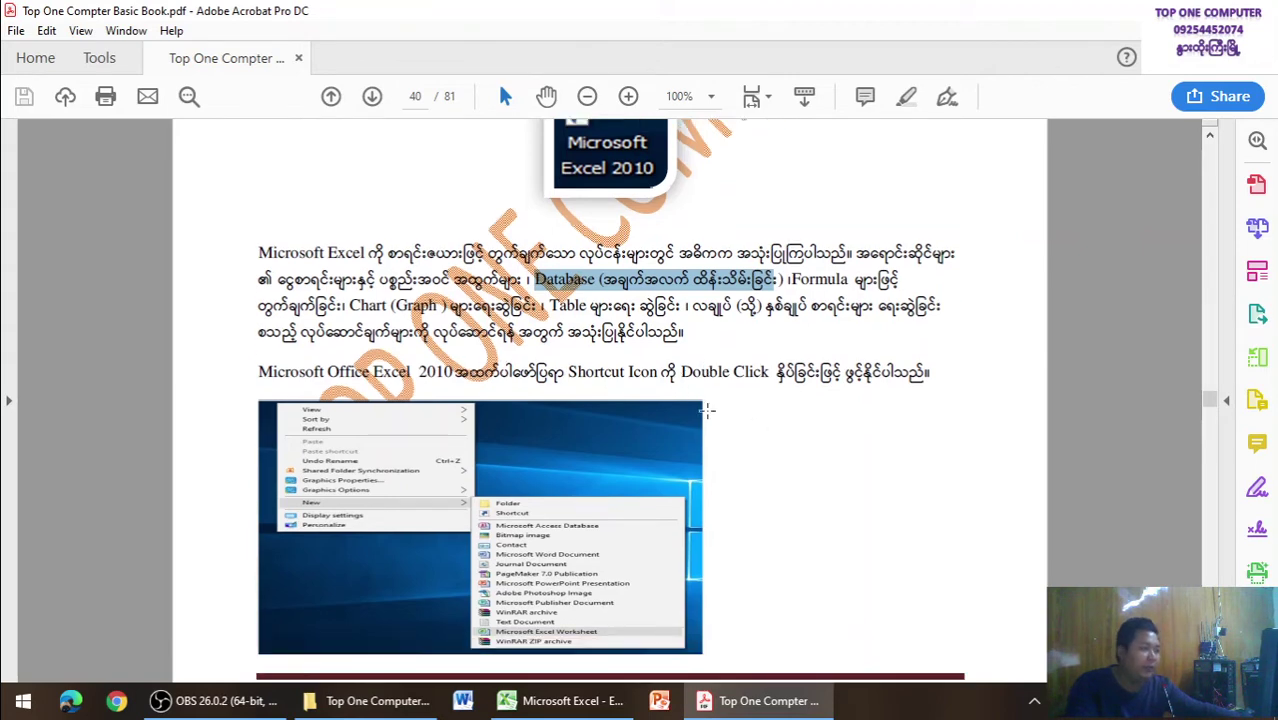
pyautogui.scroll(-1, 708, 406)
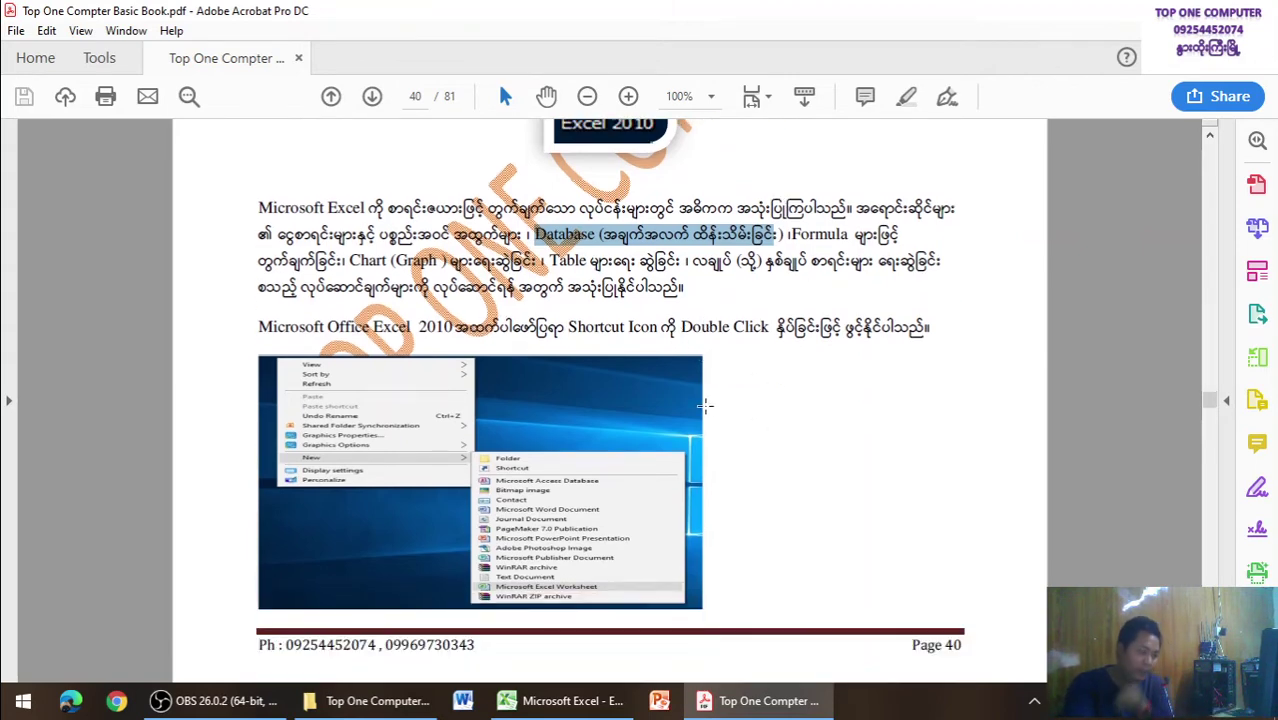
pyautogui.scroll(2, 548, 428)
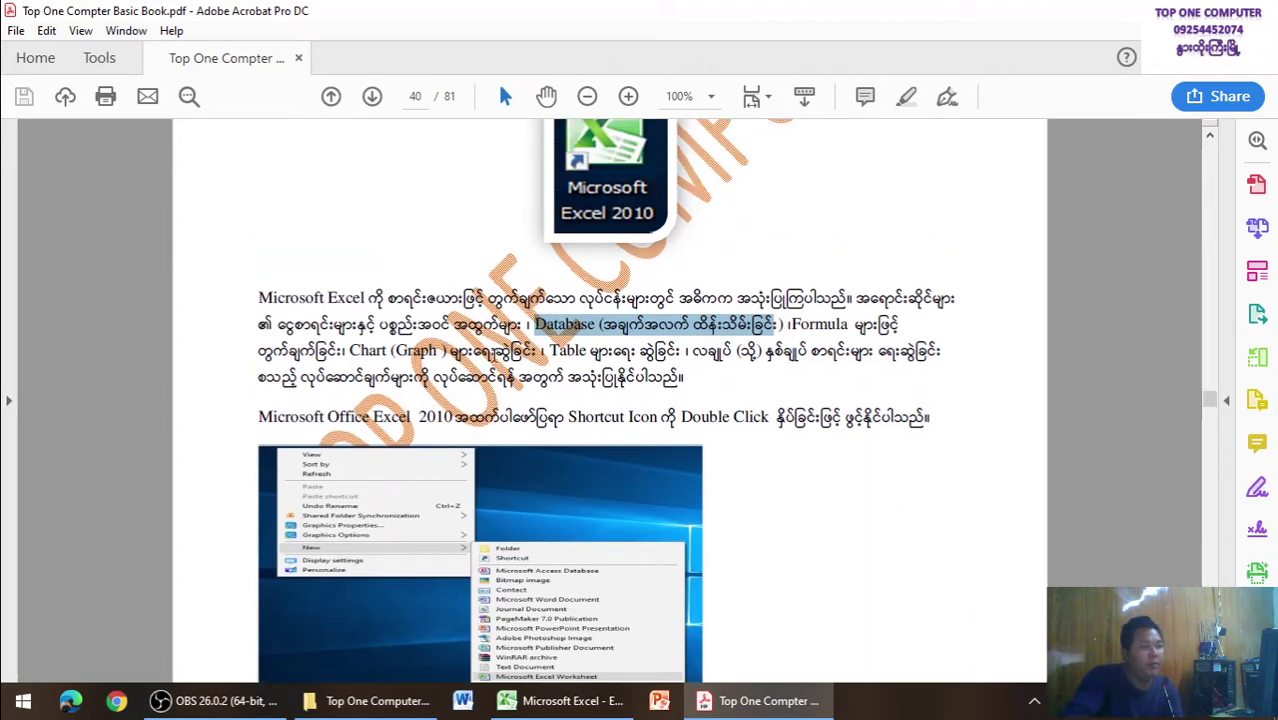
pyautogui.scroll(-3, 555, 335)
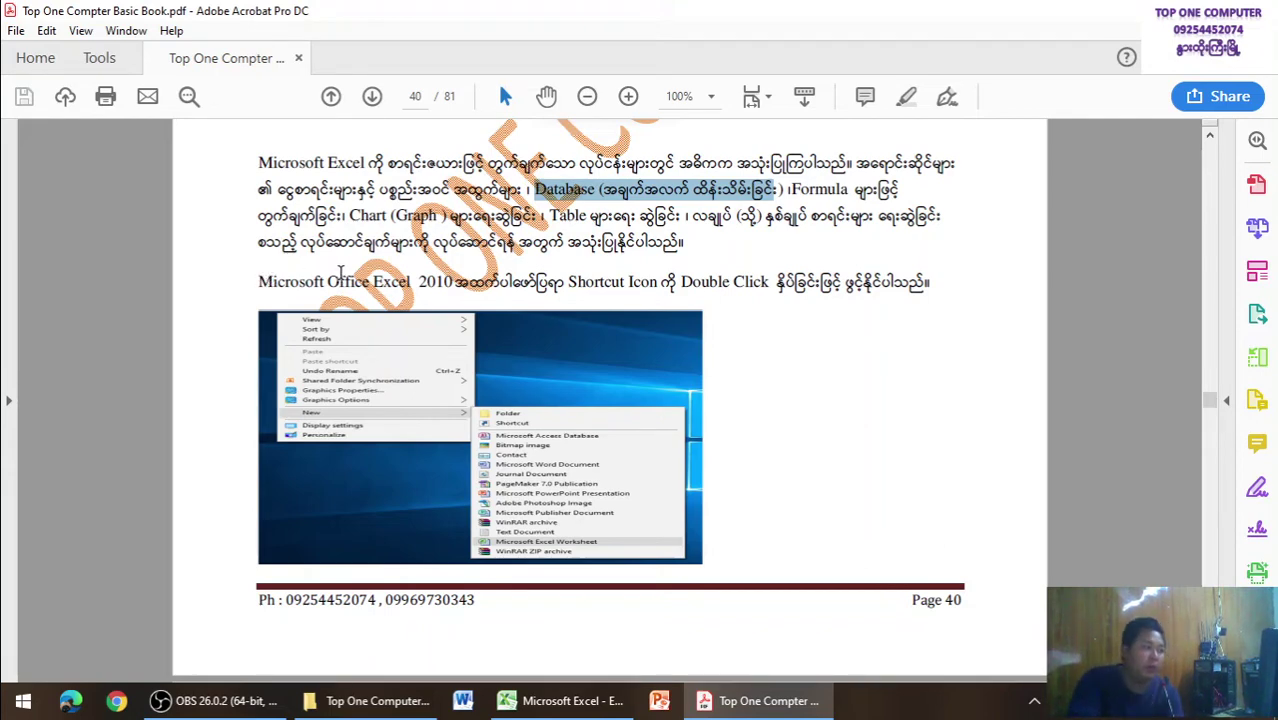
pyautogui.scroll(-4, 340, 272)
pyautogui.scroll(-1, 340, 272)
pyautogui.scroll(-5, 340, 272)
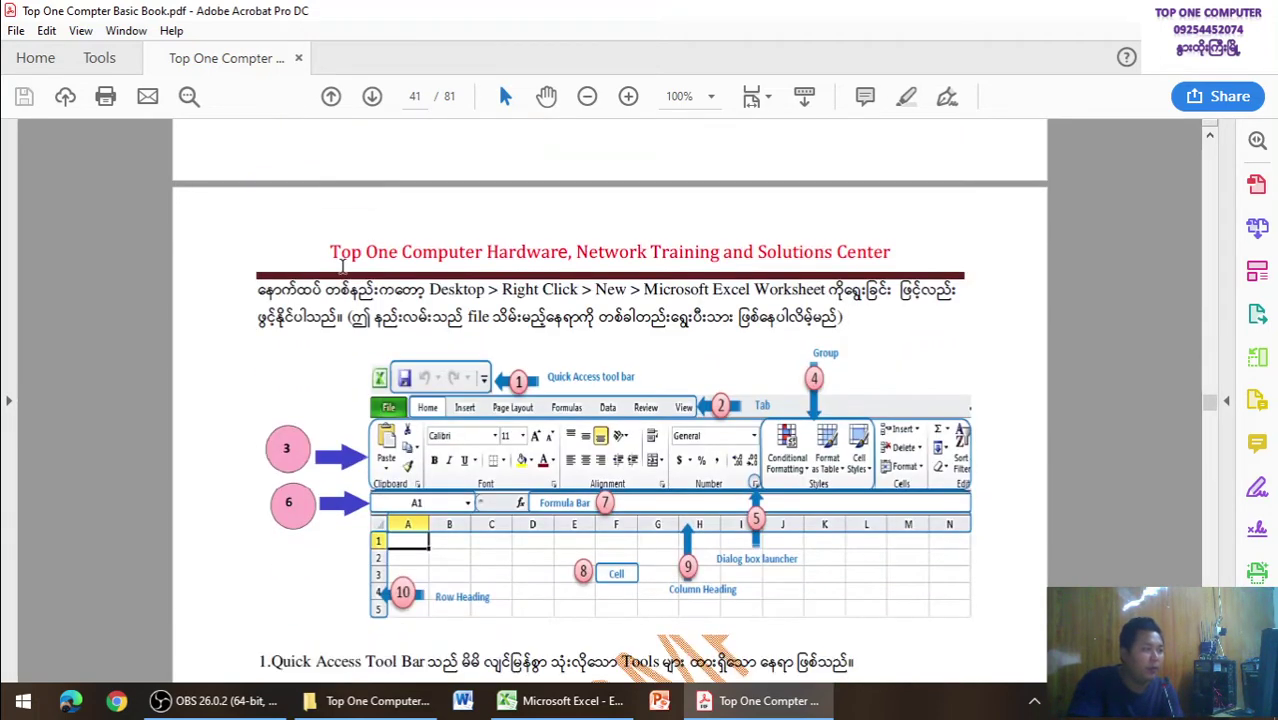
pyautogui.scroll(-2, 342, 265)
pyautogui.scroll(-1, 342, 265)
pyautogui.scroll(-3, 342, 265)
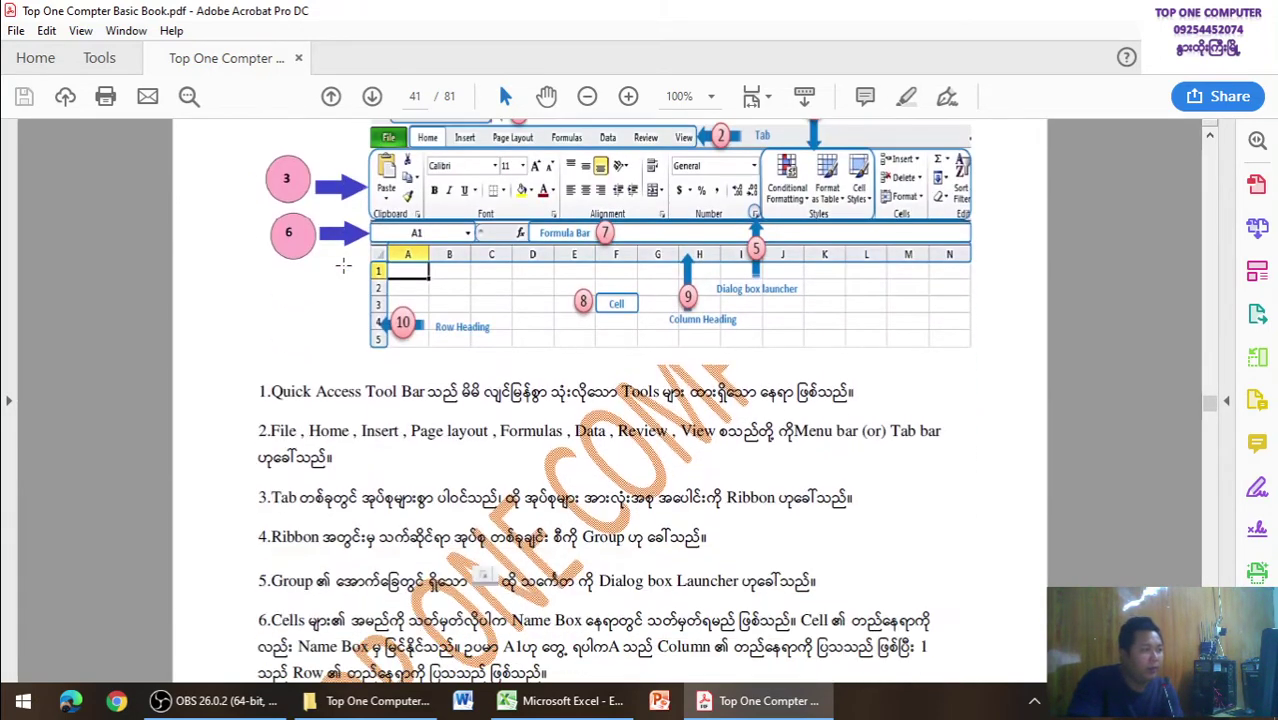
pyautogui.click(589, 98)
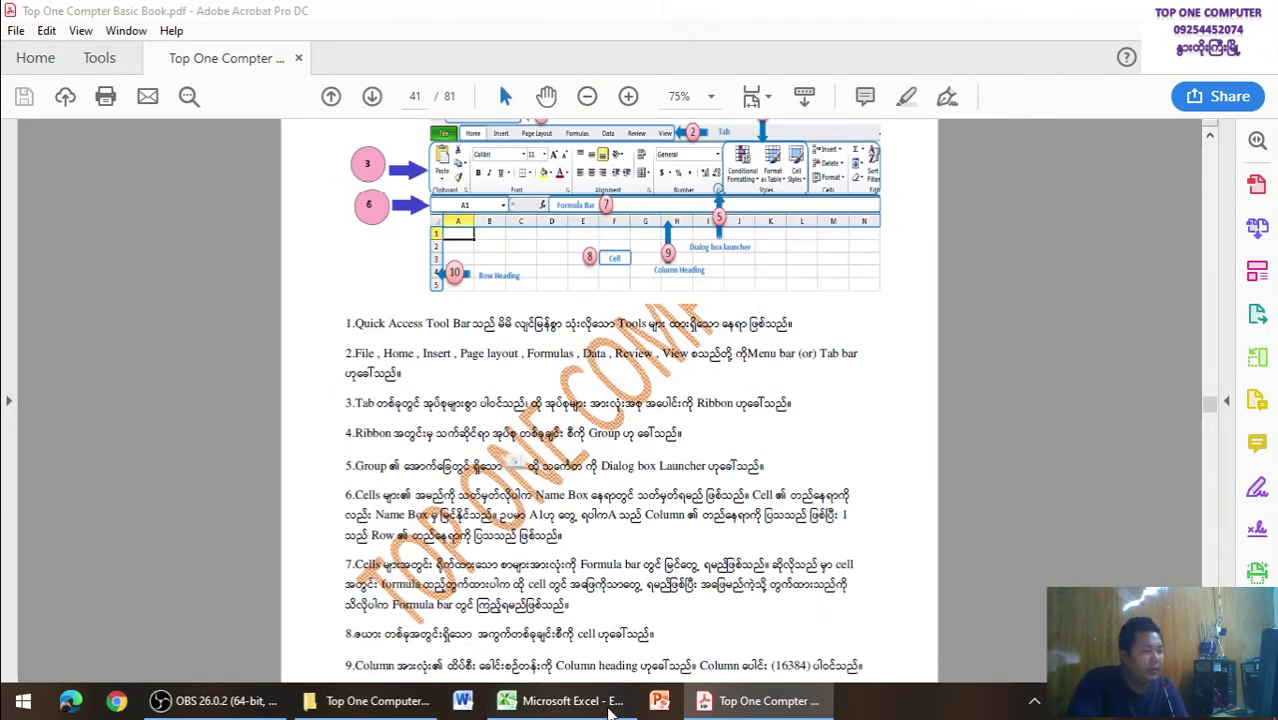
pyautogui.click(565, 700)
pyautogui.click(40, 35)
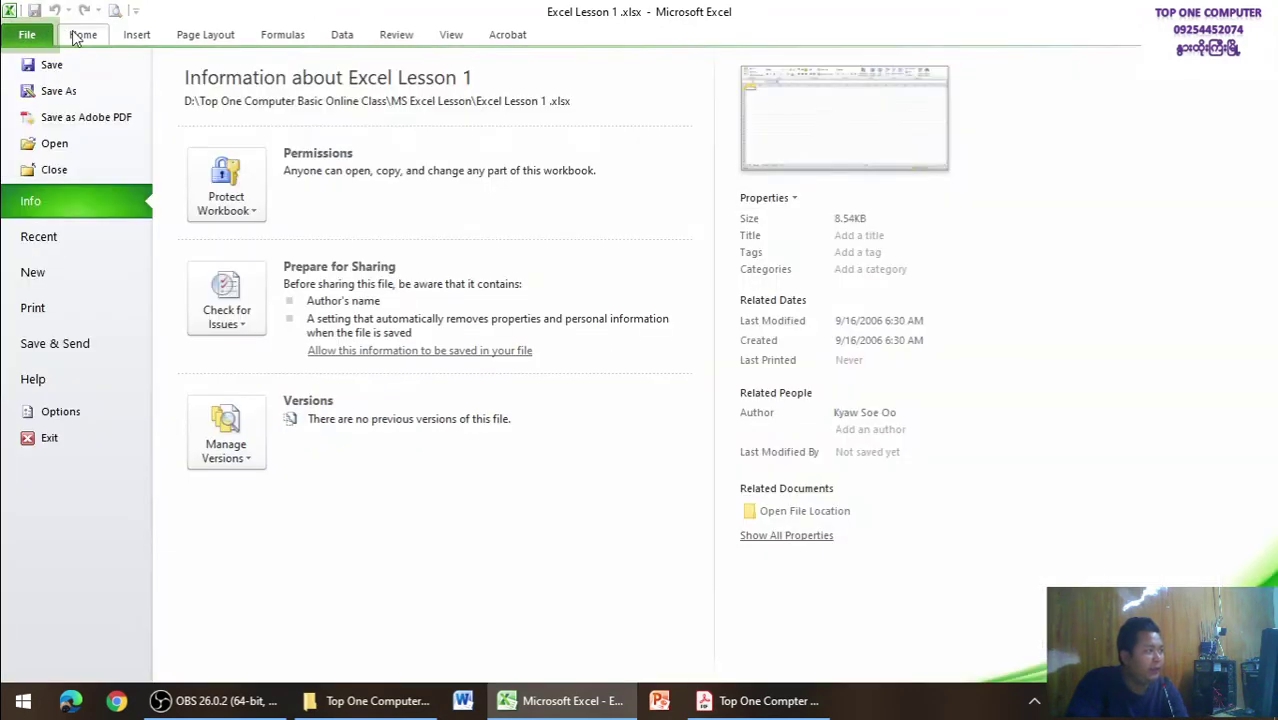
pyautogui.click(82, 36)
pyautogui.click(136, 36)
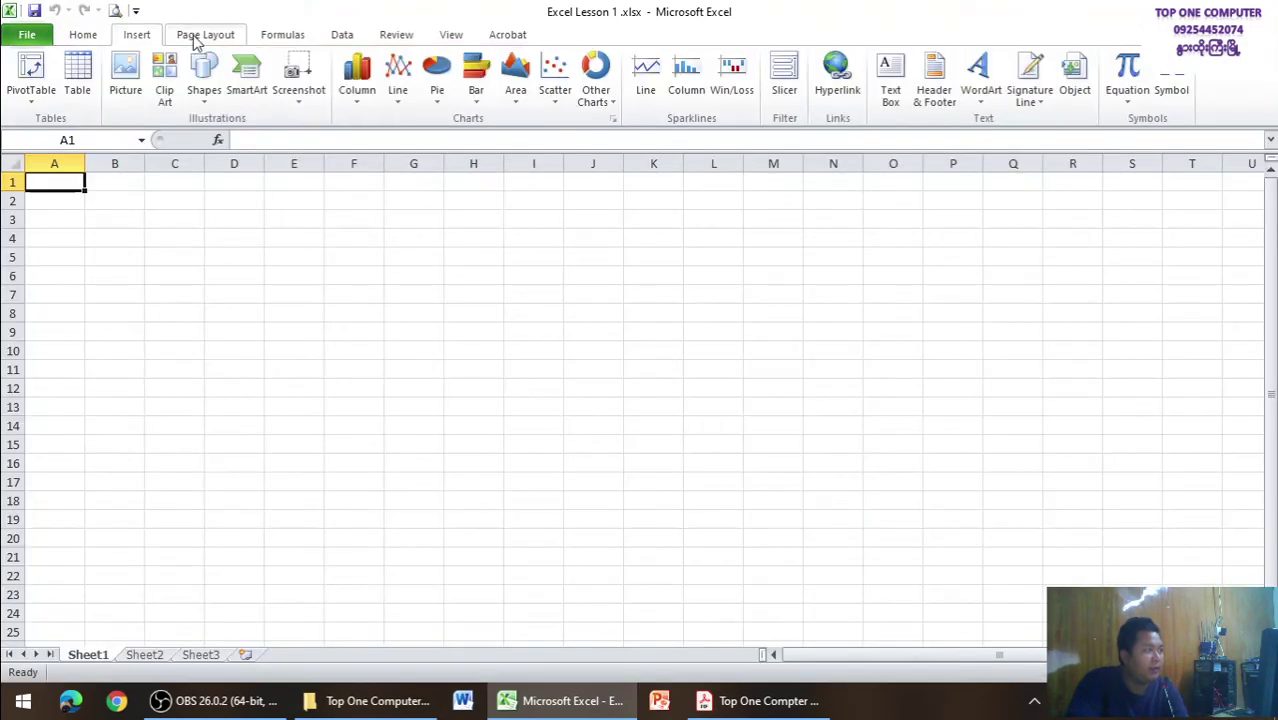
pyautogui.click(205, 35)
pyautogui.click(283, 35)
pyautogui.click(342, 35)
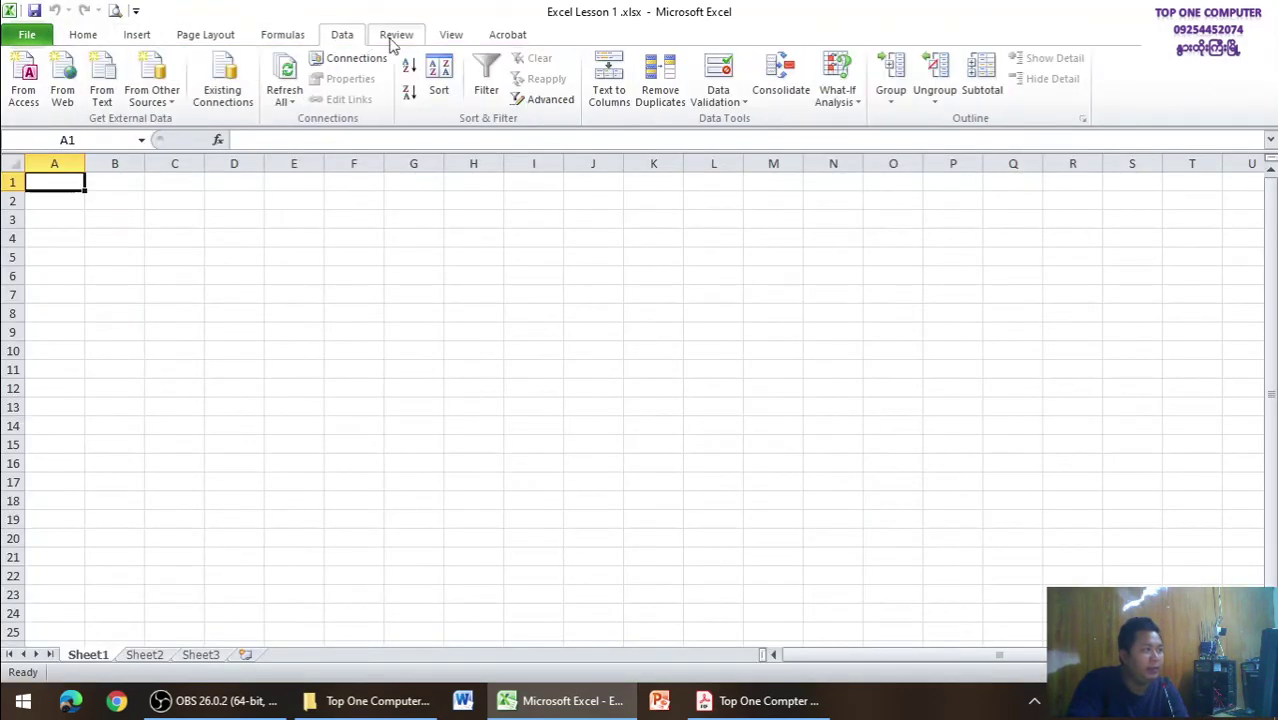
pyautogui.click(396, 36)
pyautogui.click(450, 36)
pyautogui.click(80, 38)
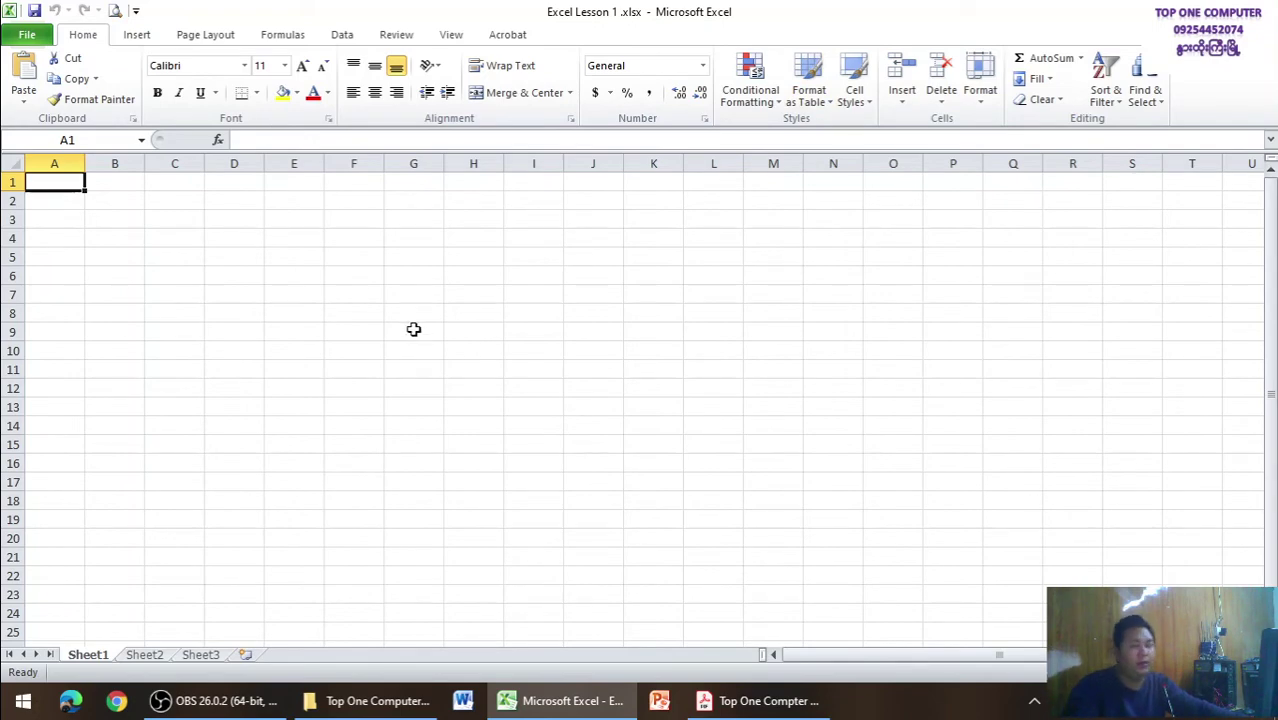
pyautogui.click(817, 712)
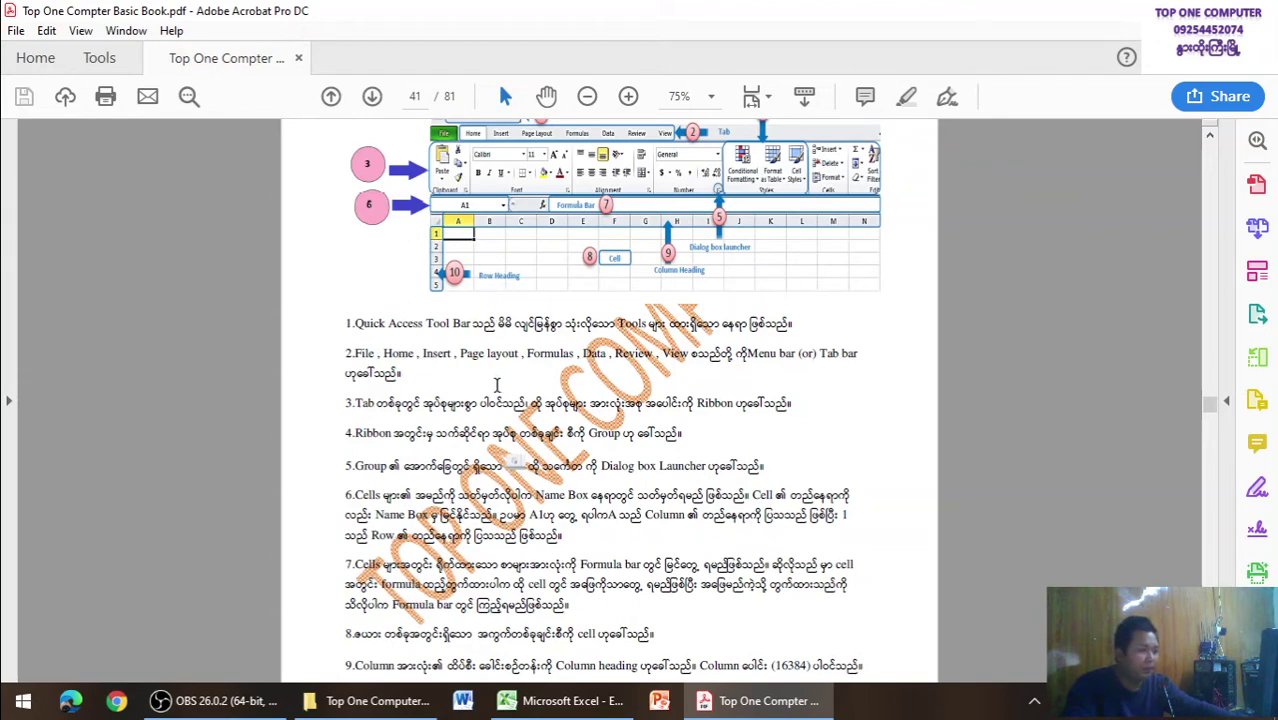
# At 100% zoom, highlight note 3 explaining the Ribbon
pyautogui.scroll(-1, 520, 405)
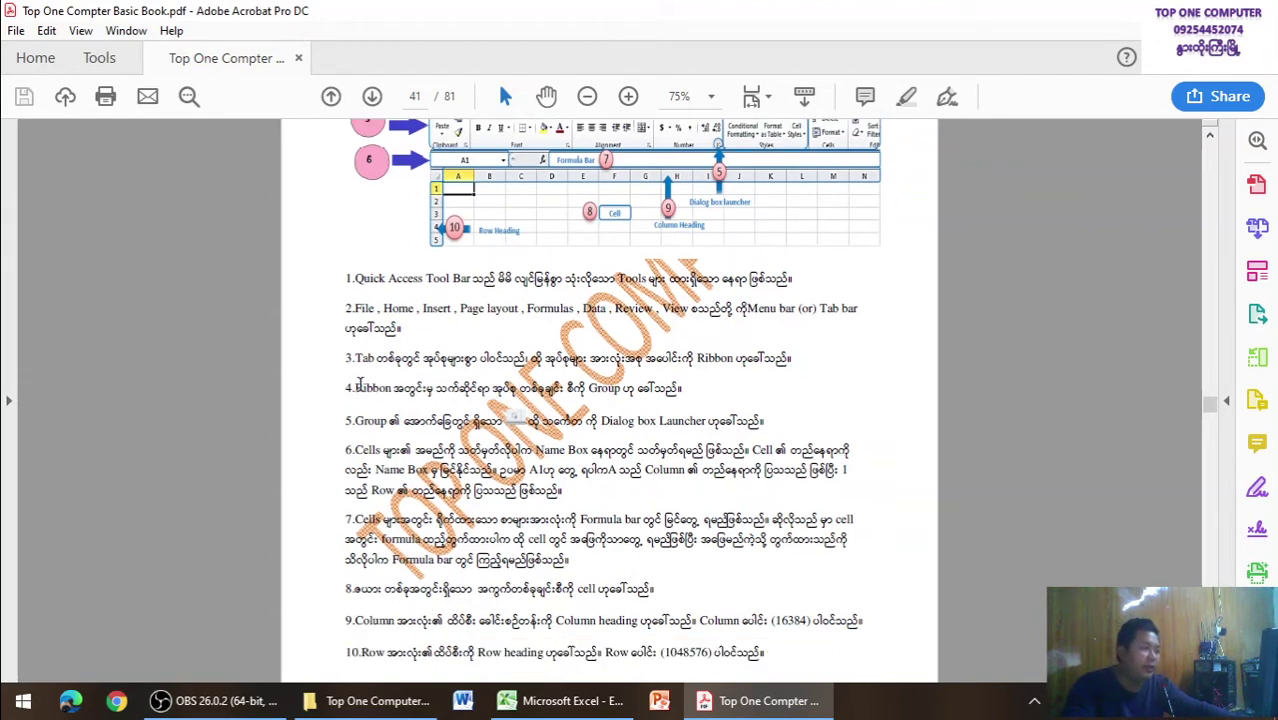
pyautogui.moveTo(347, 359); pyautogui.dragTo(648, 392)
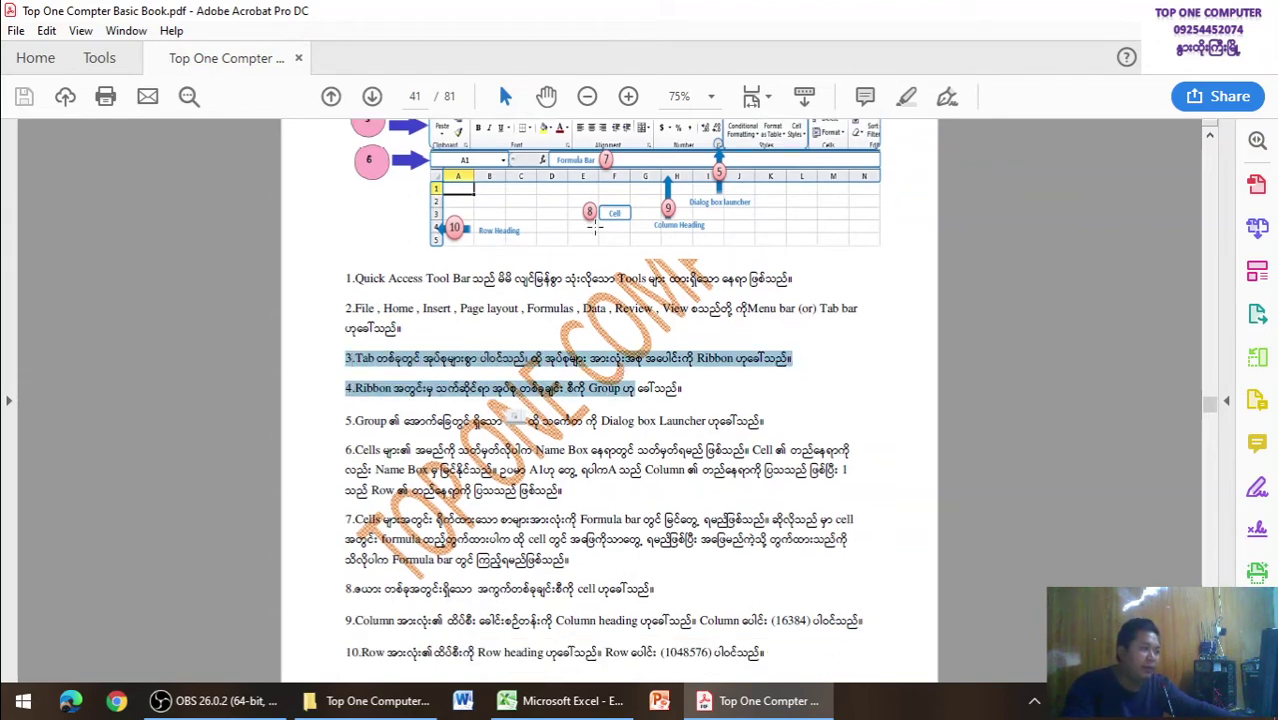
pyautogui.click(629, 97)
pyautogui.click(337, 461)
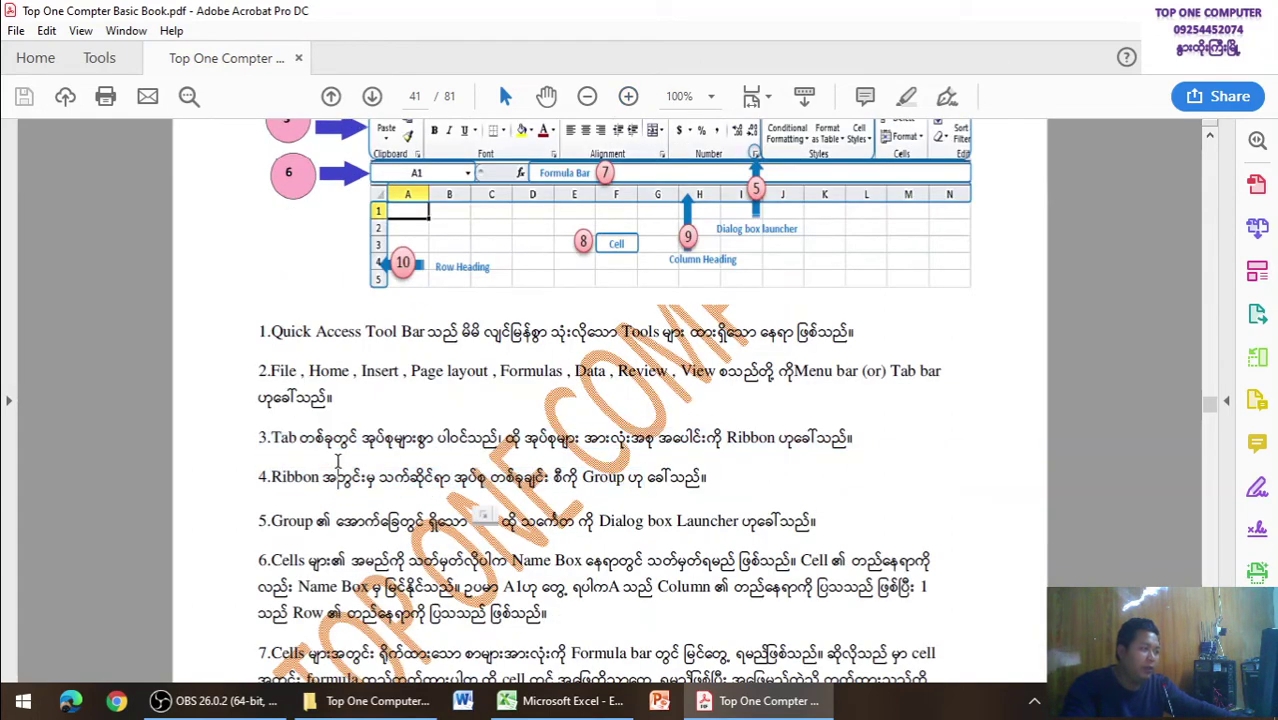
pyautogui.moveTo(285, 437); pyautogui.dragTo(786, 424)
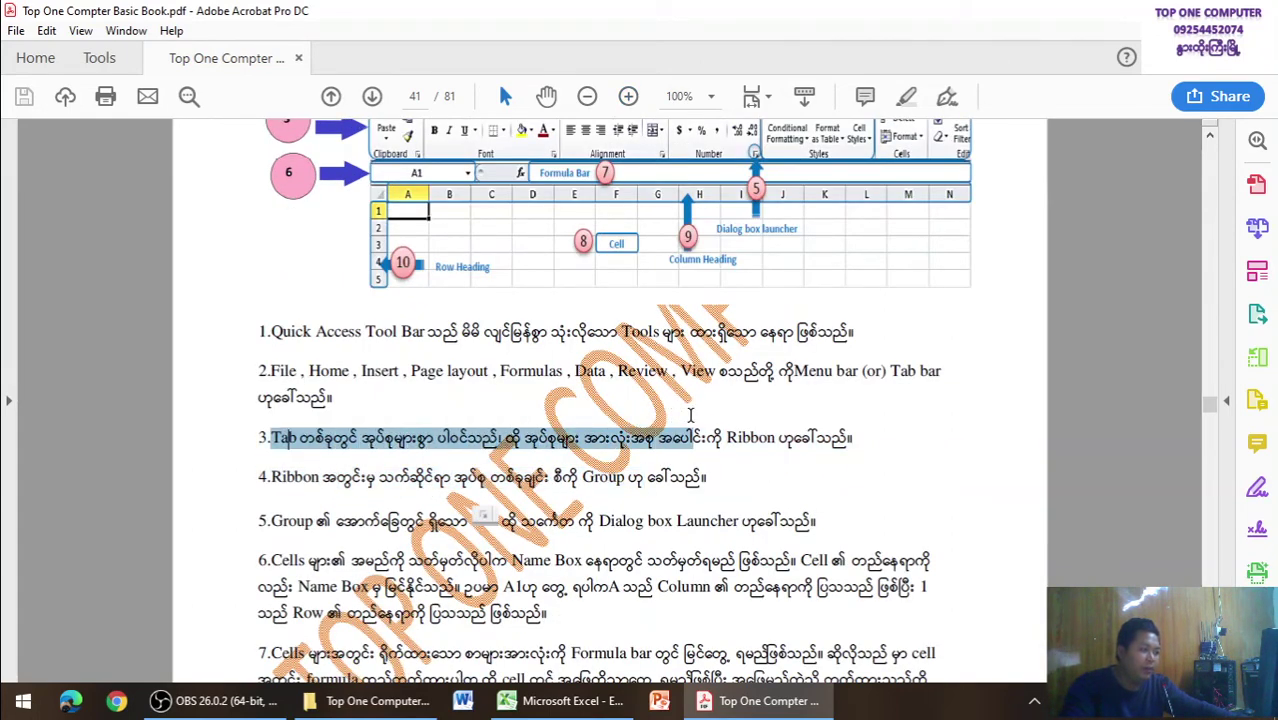
# Highlight note 4 on Ribbon groups, then switch to the Excel Lesson 1 workbook
pyautogui.scroll(1, 786, 437)
pyautogui.scroll(2, 738, 369)
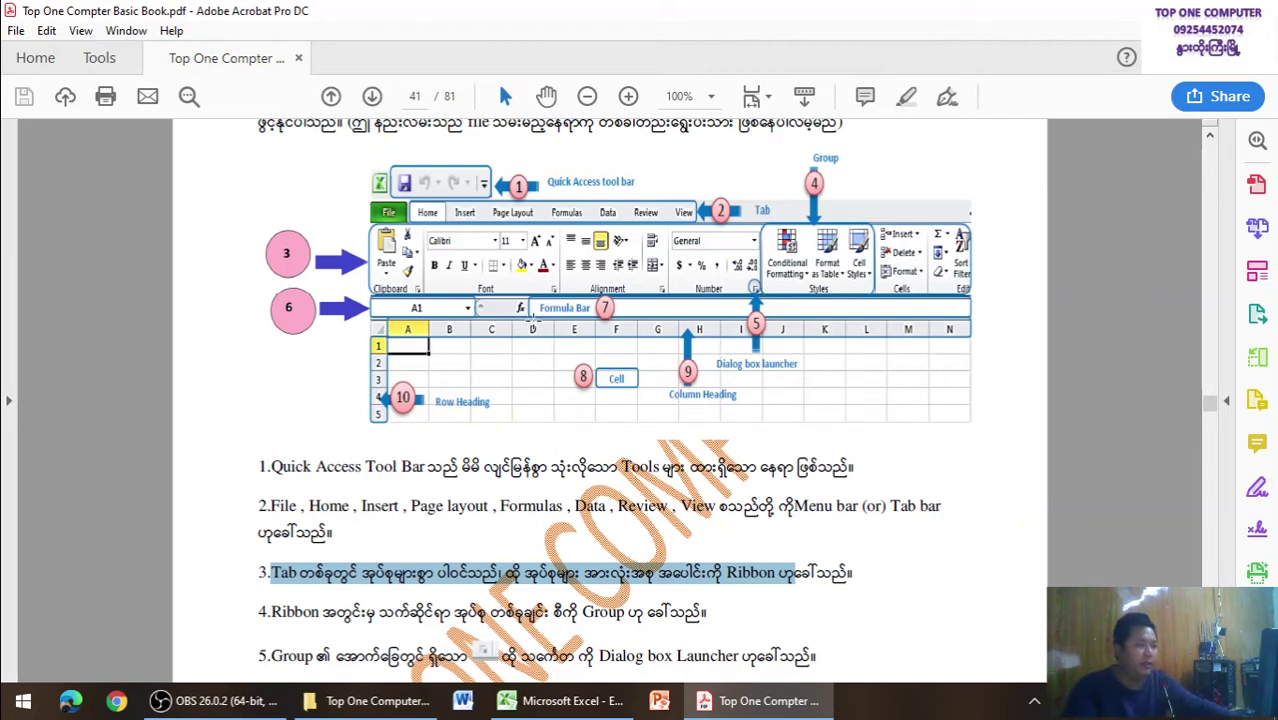
pyautogui.scroll(-1, 533, 311)
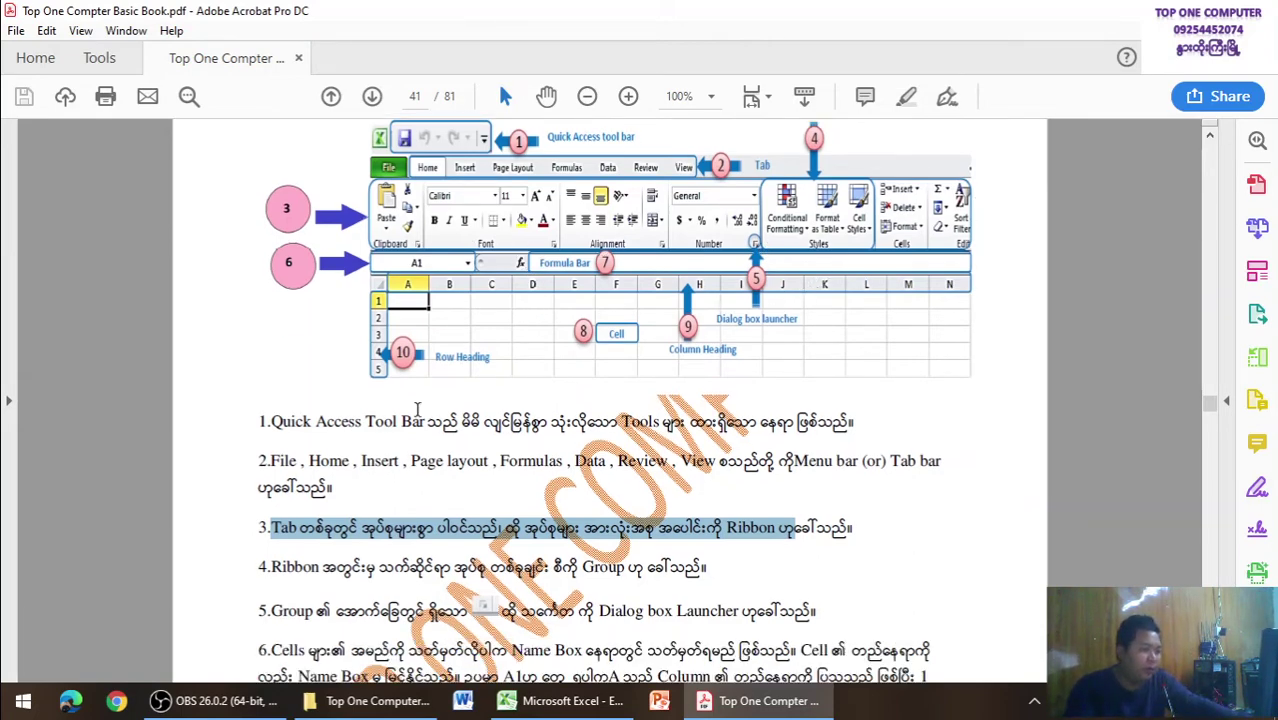
pyautogui.moveTo(261, 566); pyautogui.dragTo(705, 567)
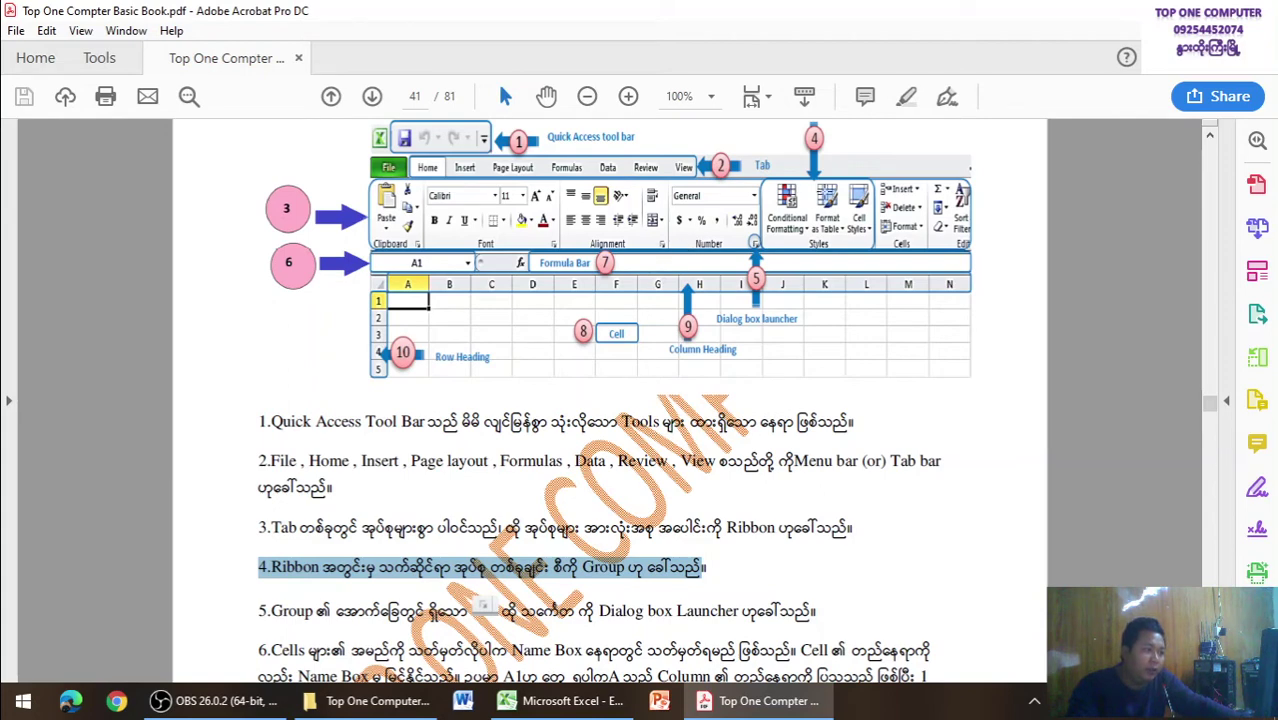
pyautogui.scroll(-3, 639, 393)
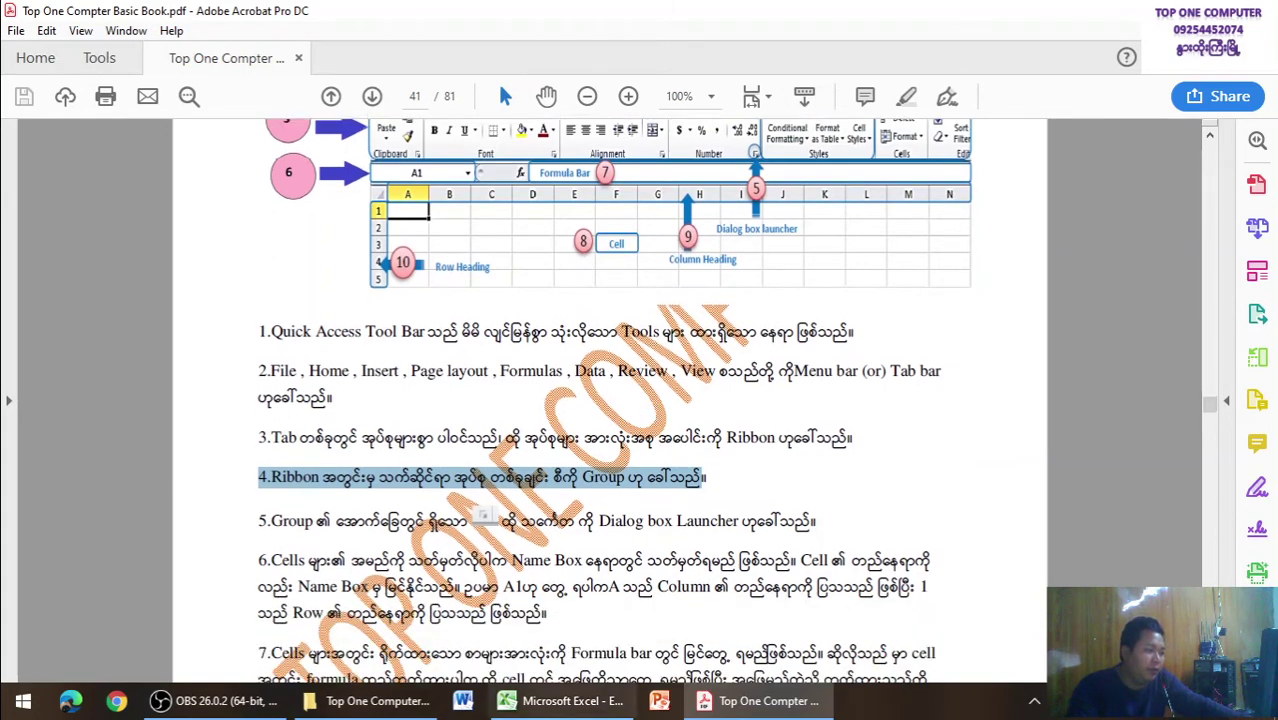
pyautogui.click(565, 700)
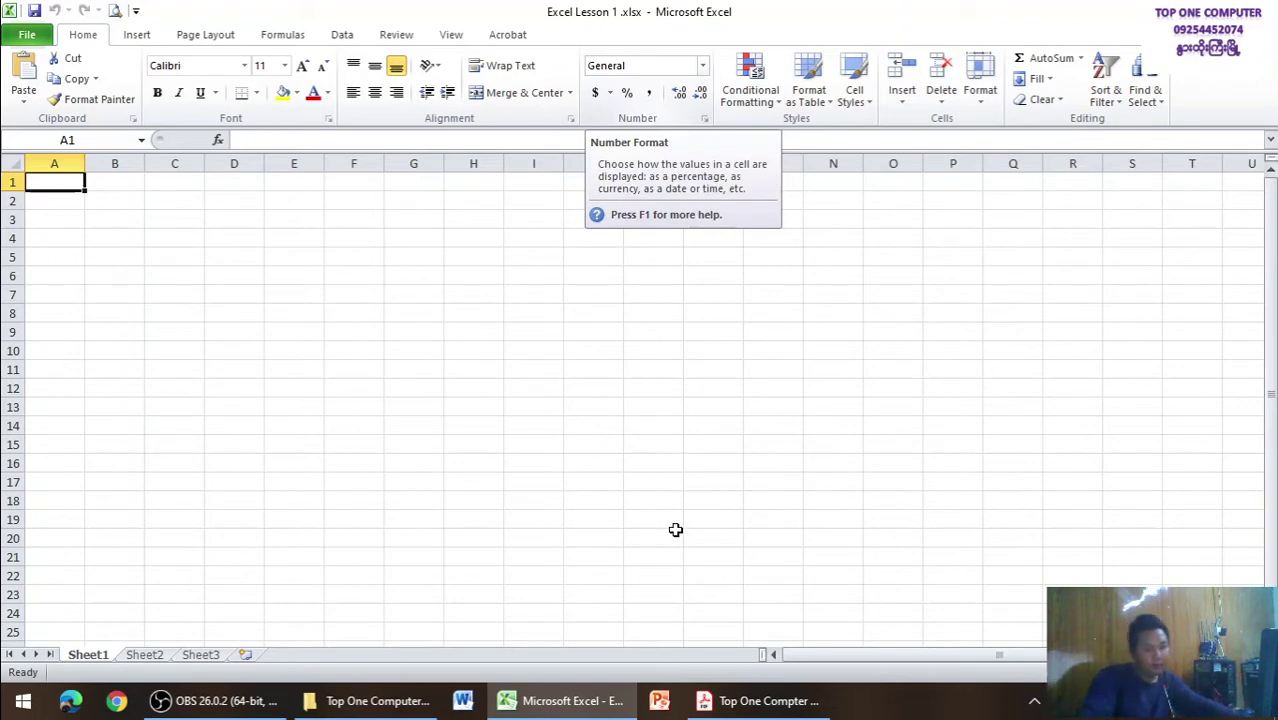
# Highlight note 5 on the Dialog box Launcher, show the Font settings in Excel, then return to the PDF
pyautogui.click(728, 702)
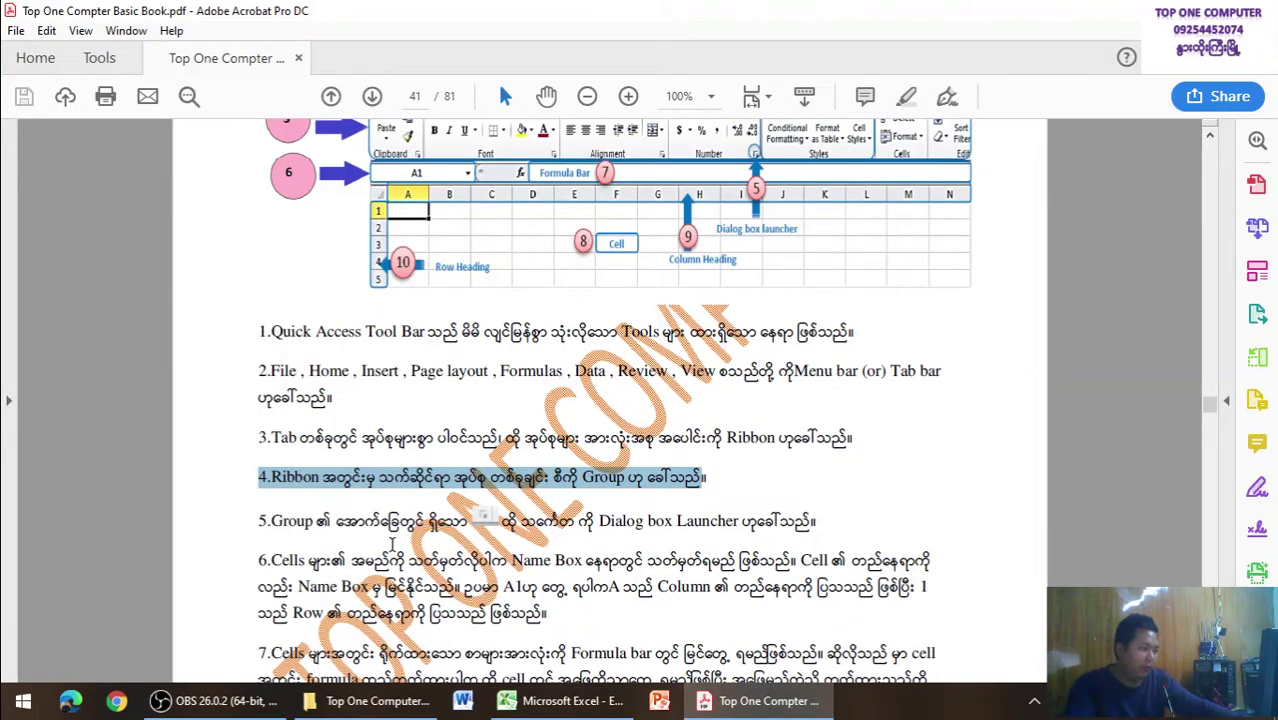
pyautogui.moveTo(258, 521); pyautogui.dragTo(799, 532)
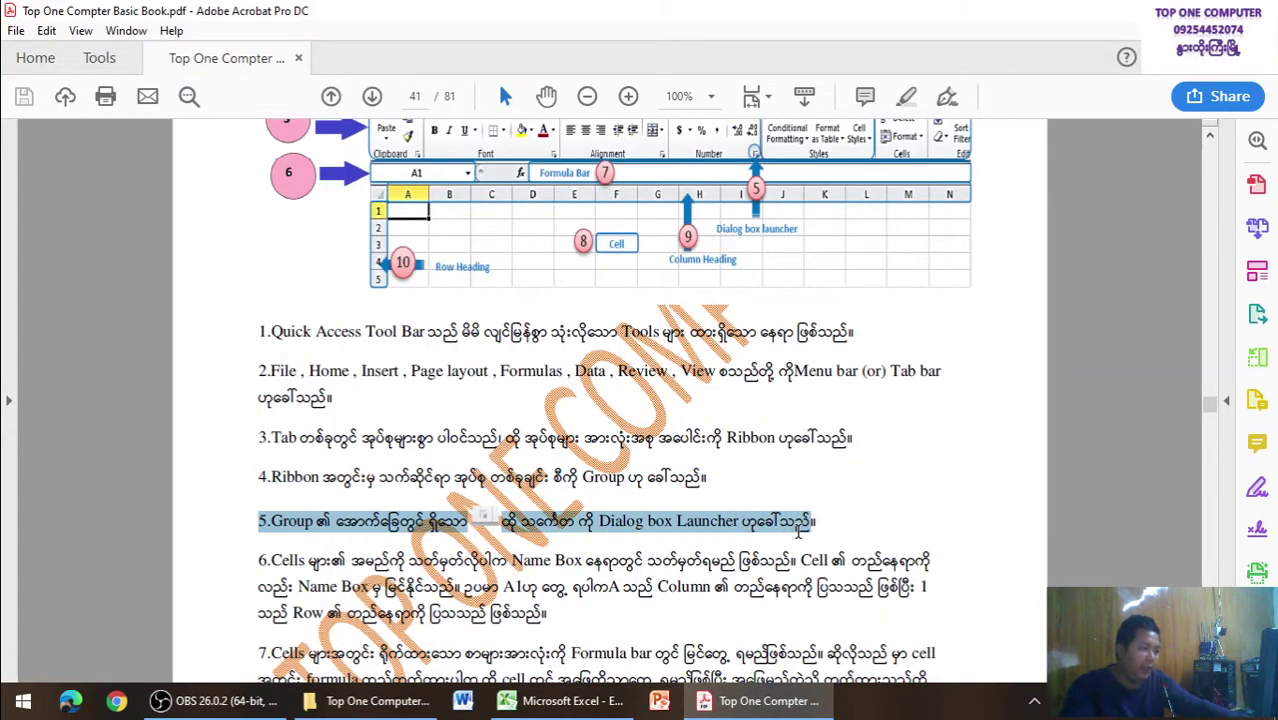
pyautogui.click(617, 706)
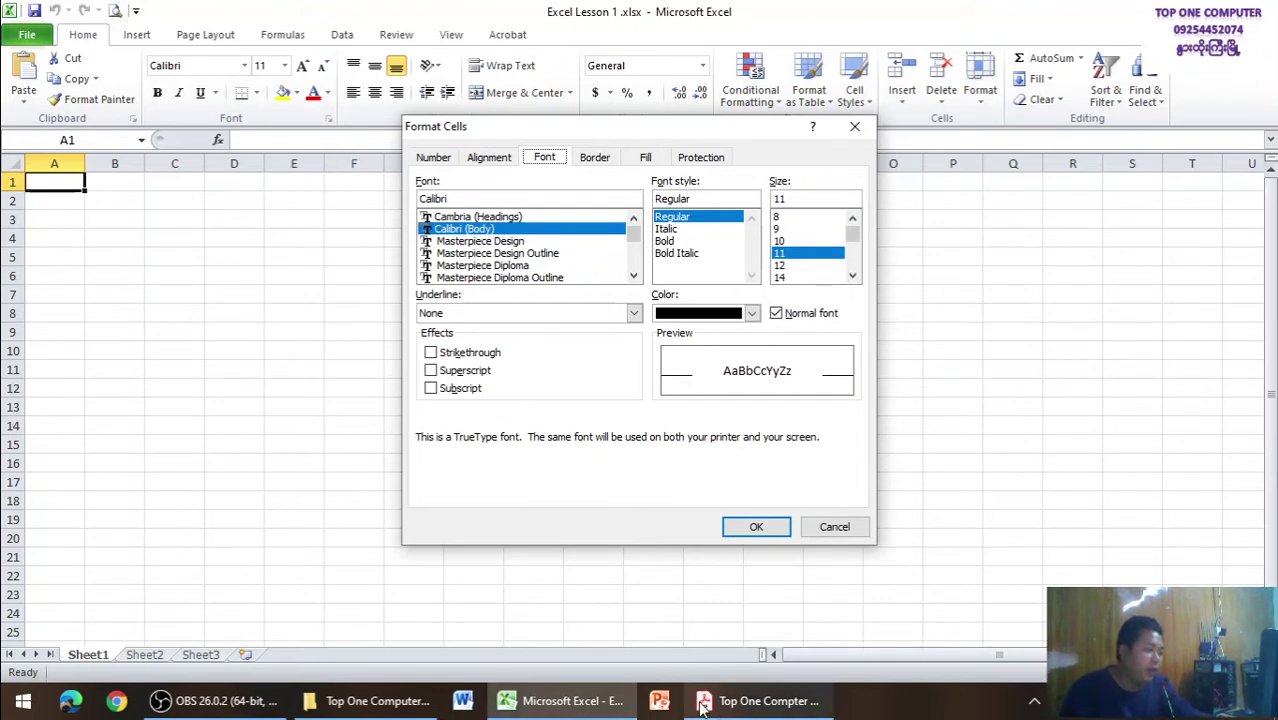
pyautogui.click(760, 700)
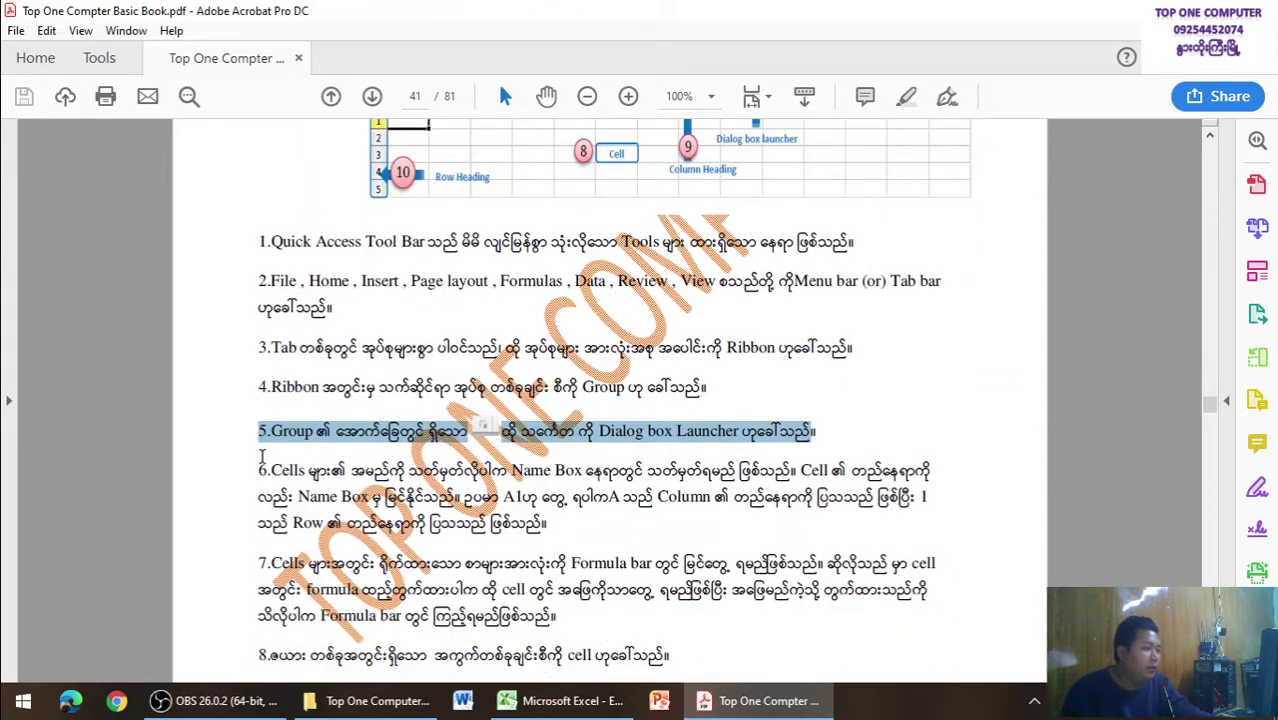
# Highlight note 8 defining a cell, close Excel's font settings, and select cells B7, E5, F10, H16, D14, C11, E8
pyautogui.scroll(-3, 262, 456)
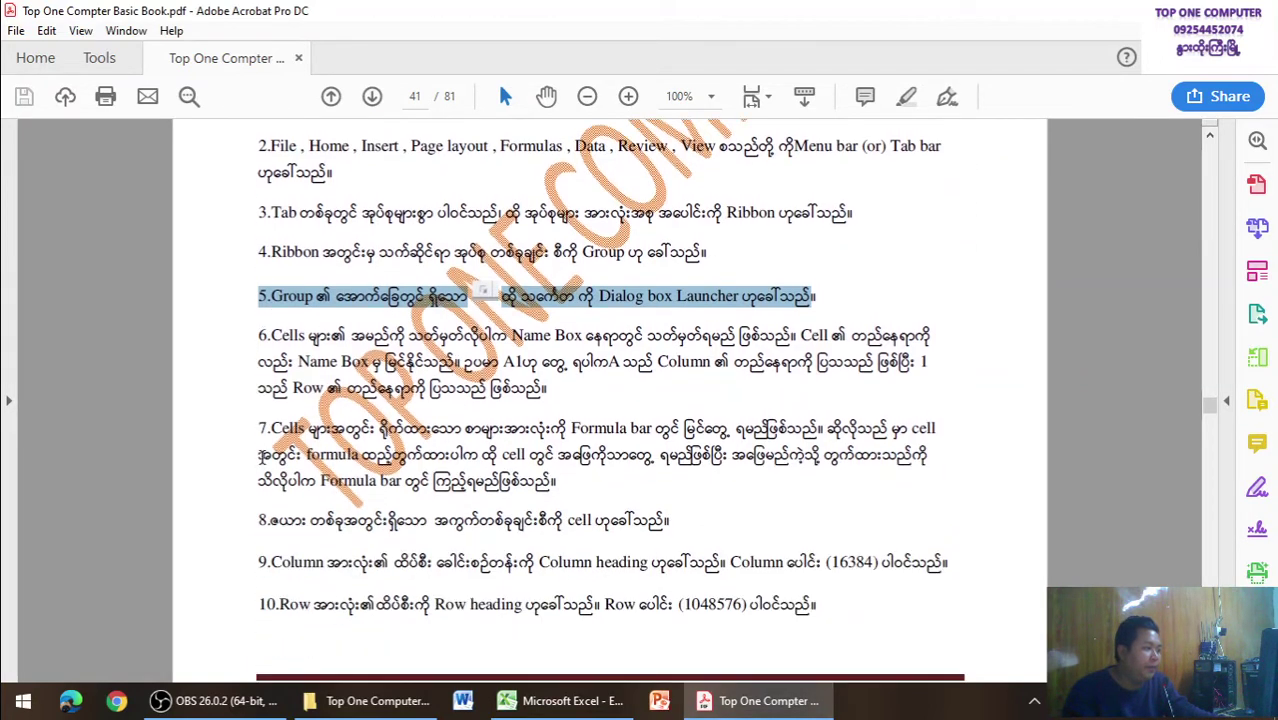
pyautogui.moveTo(253, 516); pyautogui.dragTo(657, 531)
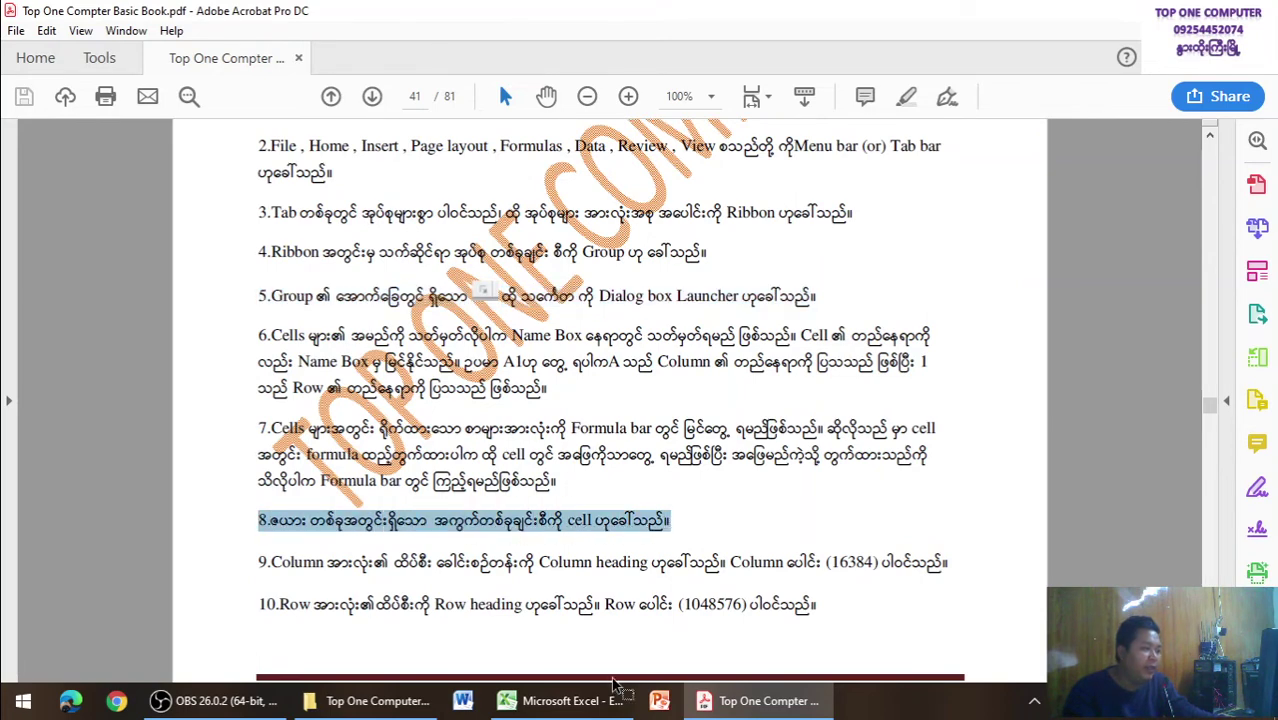
pyautogui.click(585, 700)
pyautogui.click(834, 527)
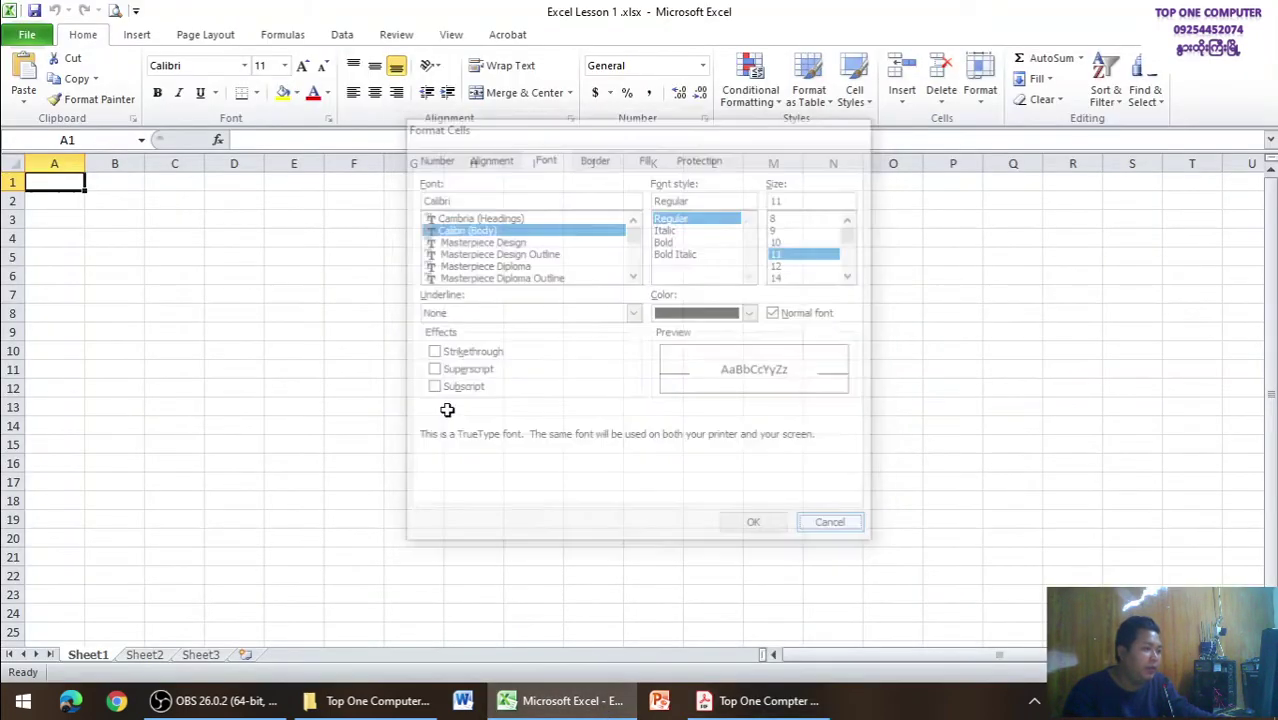
pyautogui.click(105, 293)
pyautogui.click(295, 262)
pyautogui.click(330, 355)
pyautogui.click(482, 463)
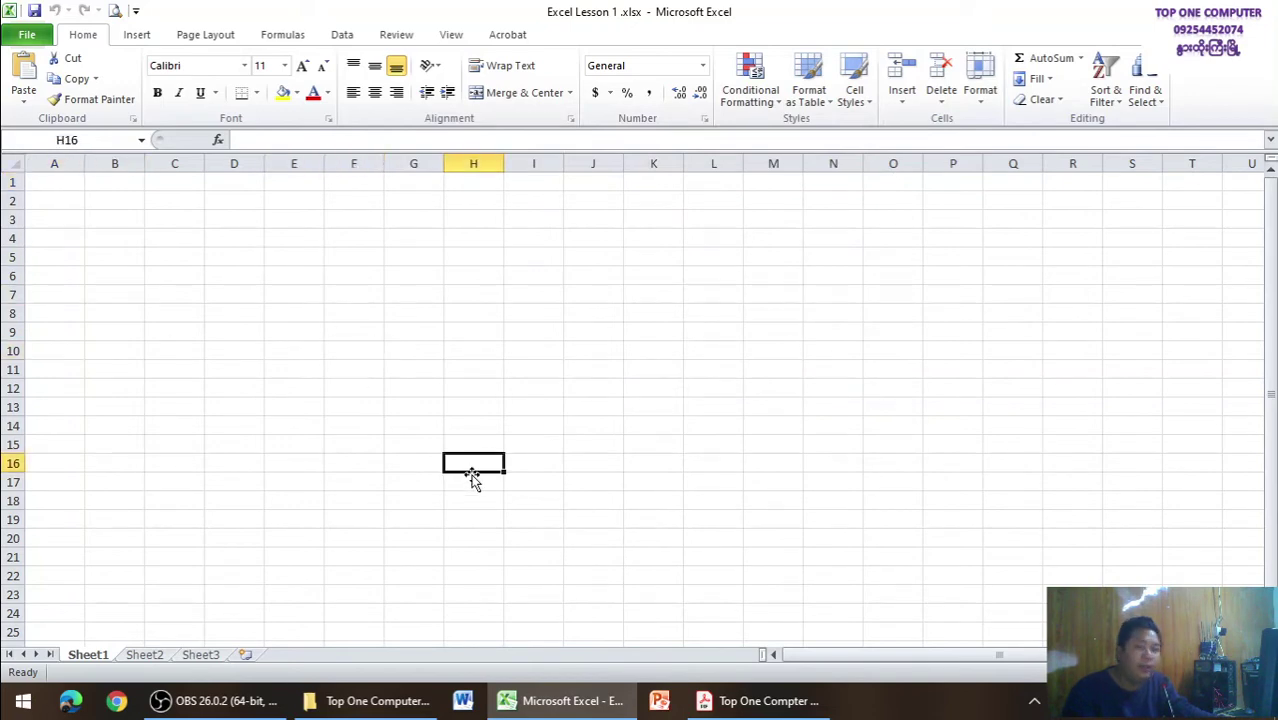
pyautogui.click(240, 428)
pyautogui.click(188, 369)
pyautogui.click(305, 314)
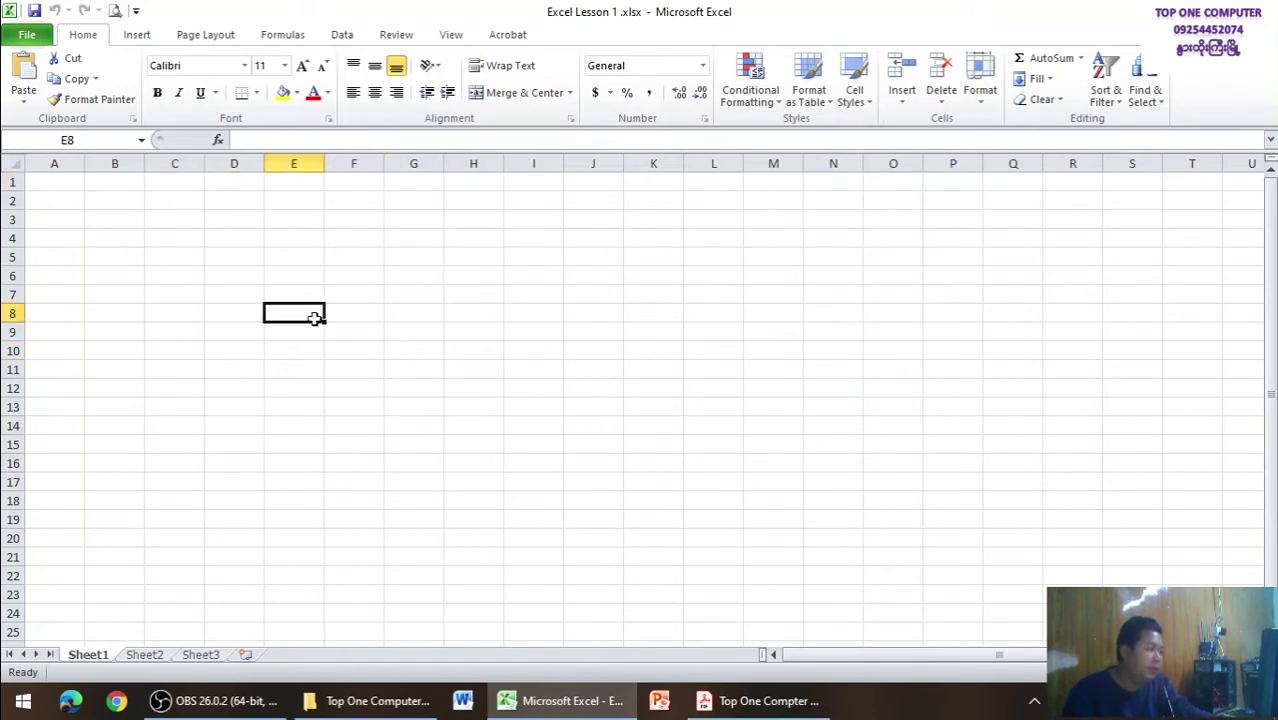
# Highlight note 9 on column headings, then select I2:I25 and cell M10 in Excel
pyautogui.click(731, 708)
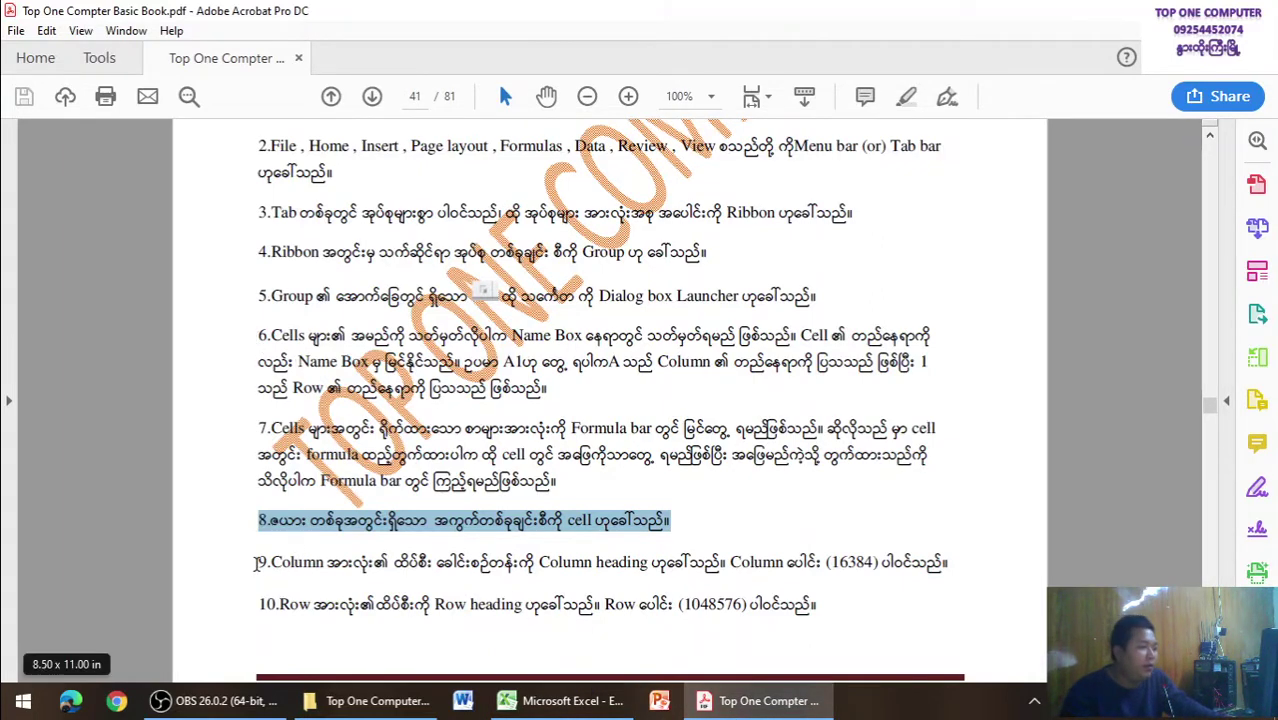
pyautogui.moveTo(256, 562); pyautogui.dragTo(924, 555)
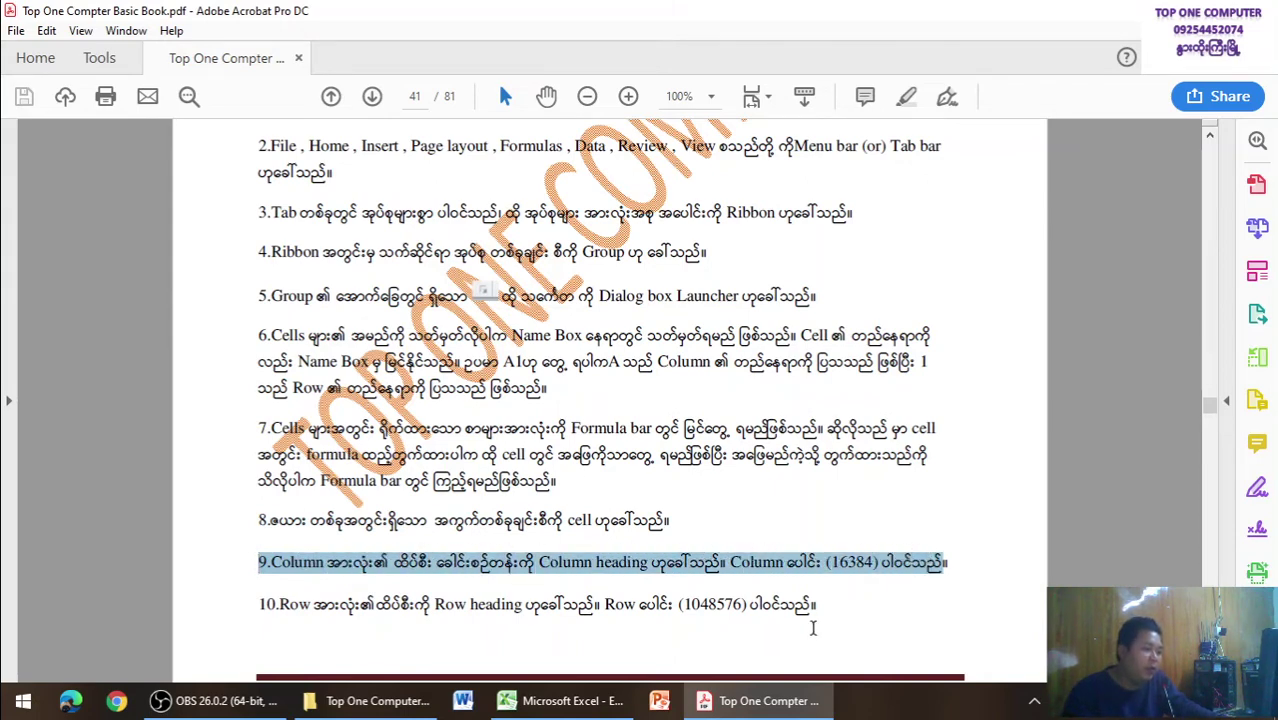
pyautogui.click(570, 700)
pyautogui.click(530, 195)
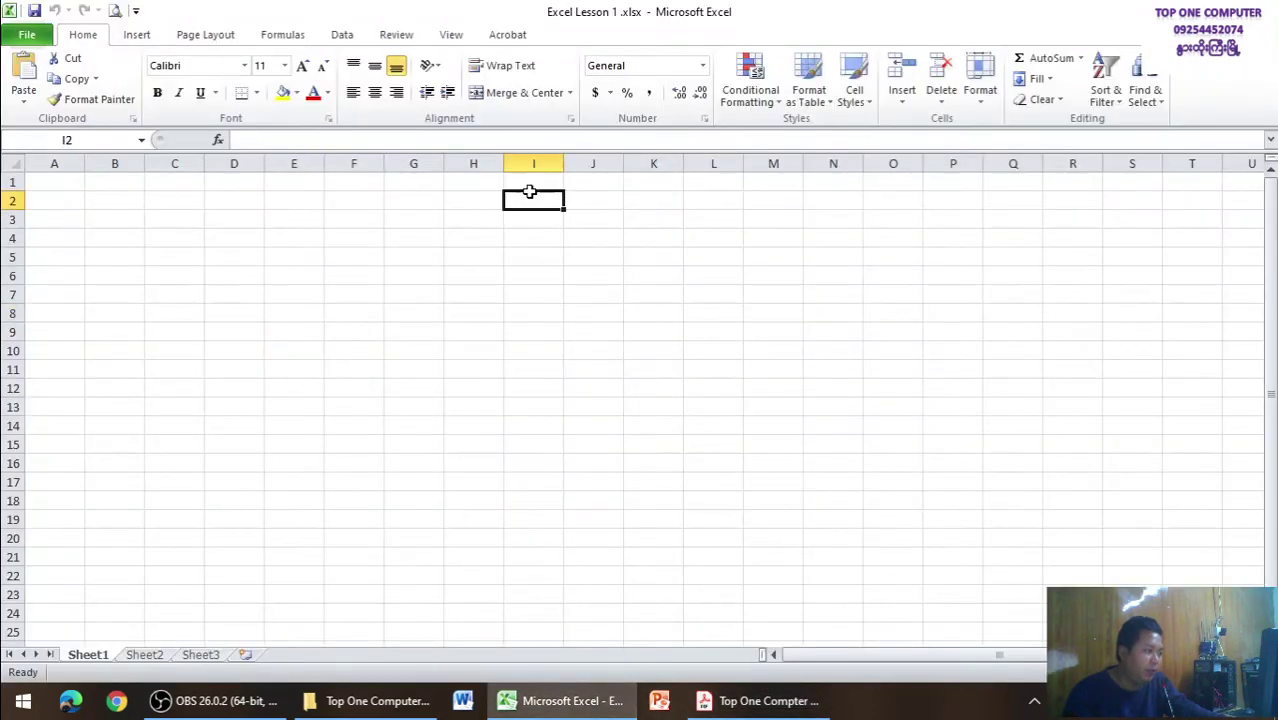
pyautogui.moveTo(530, 192); pyautogui.dragTo(550, 634)
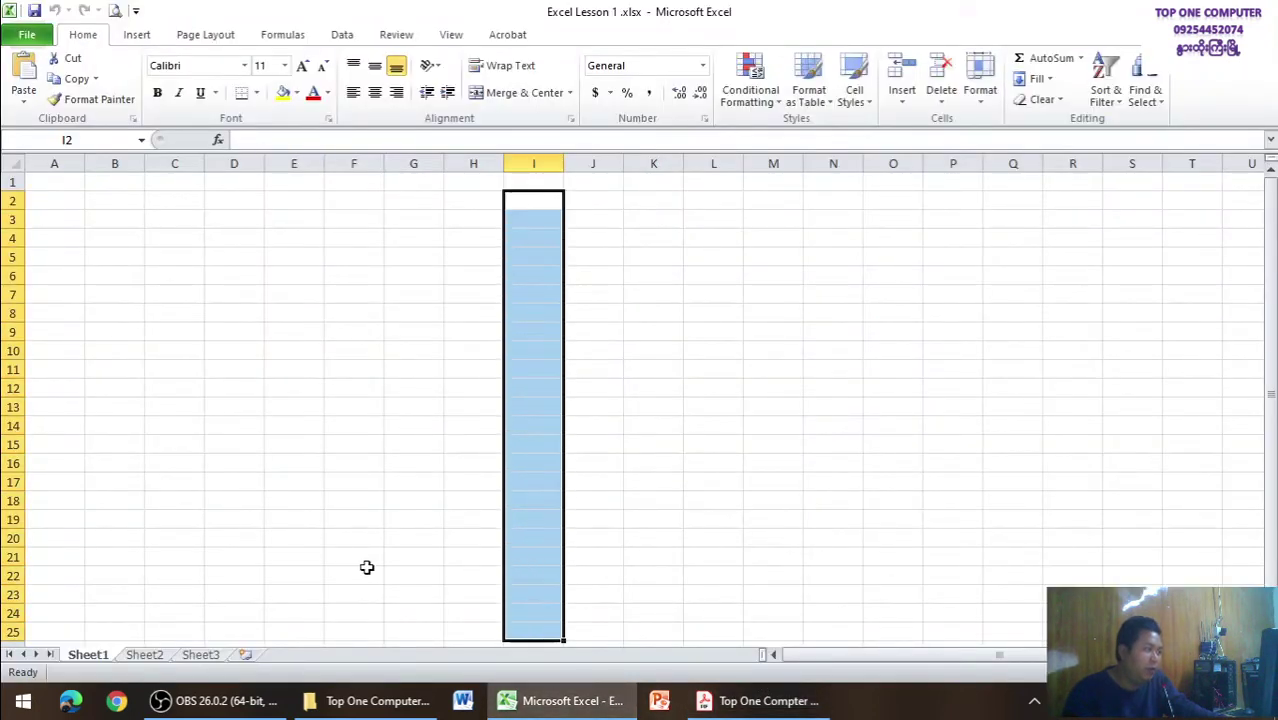
pyautogui.click(744, 348)
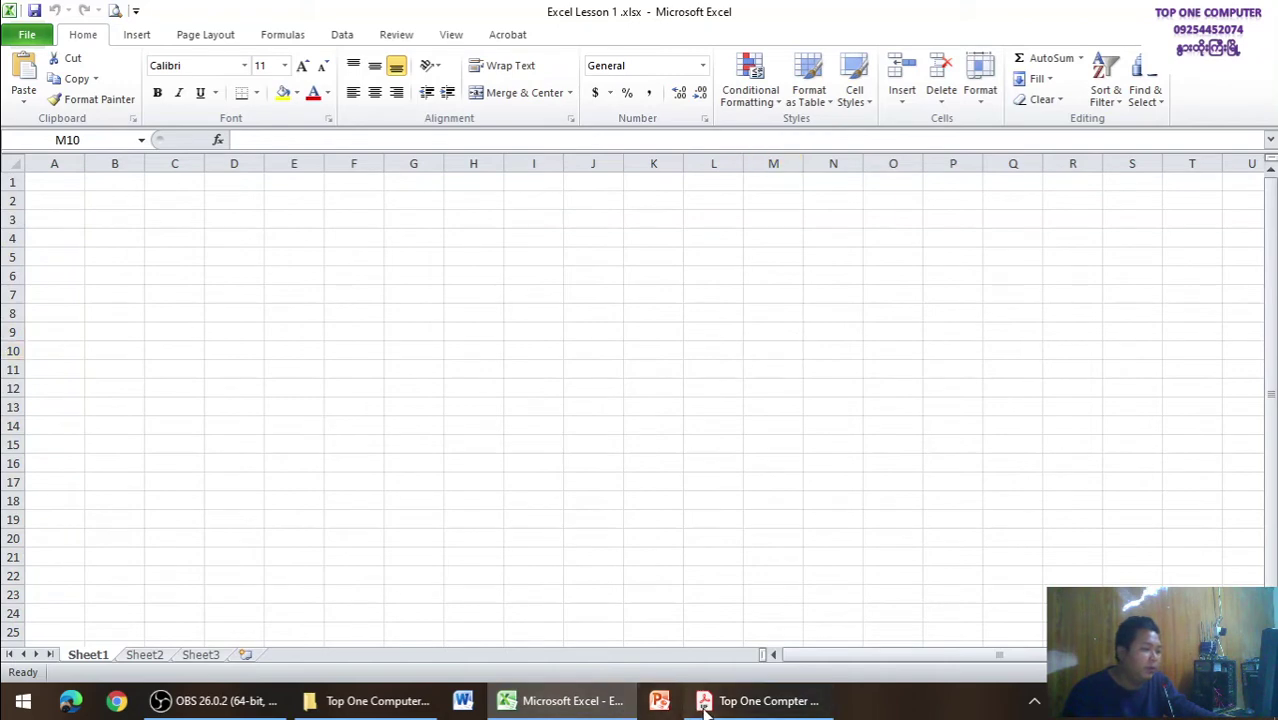
# Highlight note 10 on row headings and switch back to Excel
pyautogui.click(760, 700)
pyautogui.moveTo(280, 604); pyautogui.dragTo(786, 619)
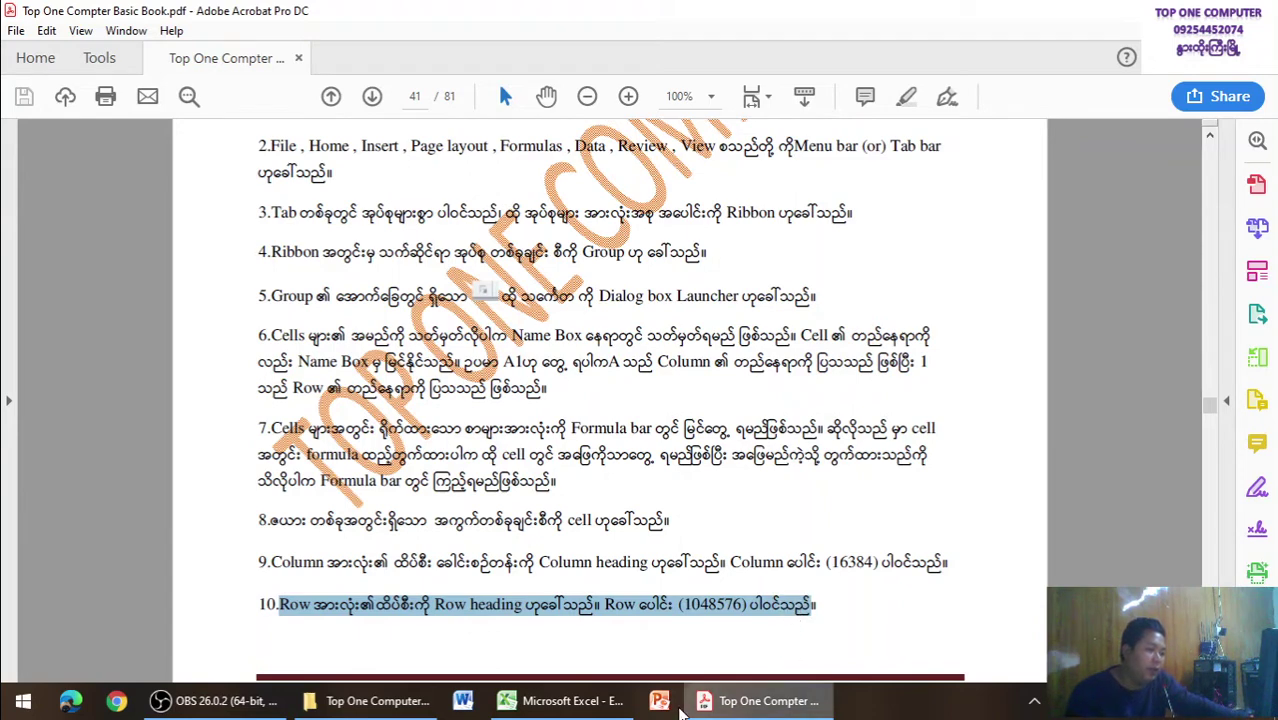
pyautogui.click(560, 700)
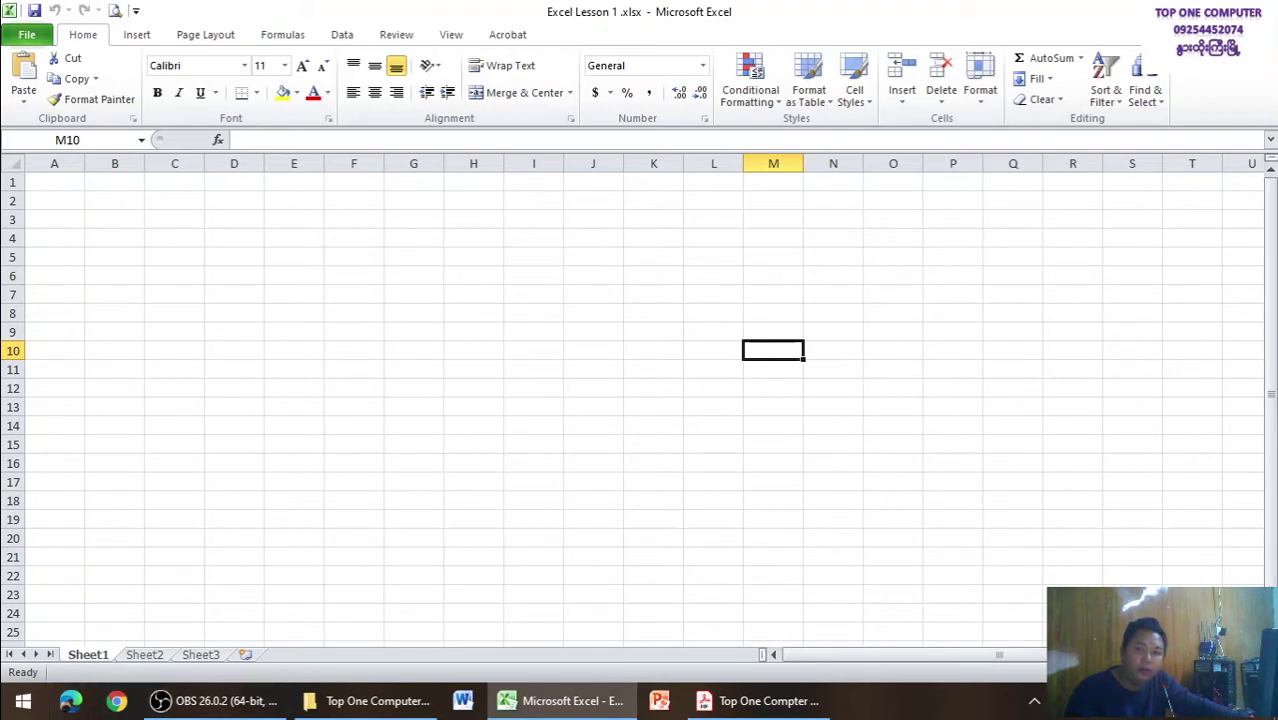
pyautogui.click(218, 700)
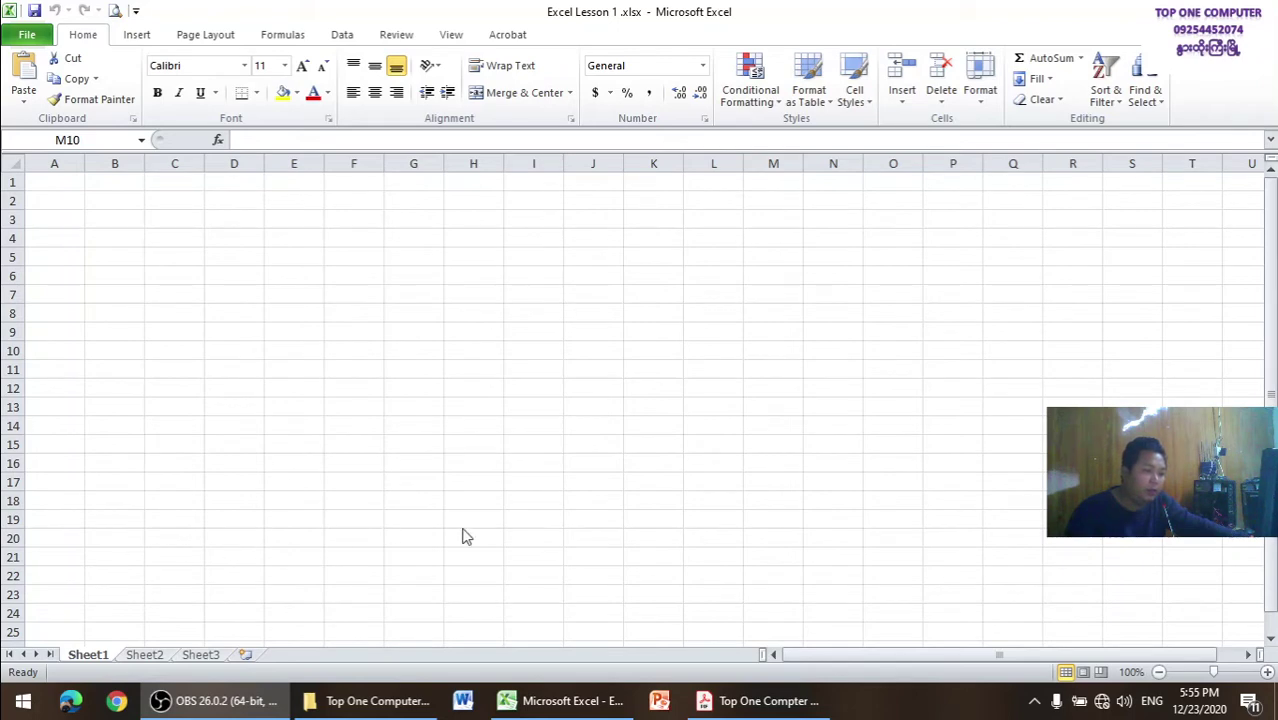
pyautogui.click(1249, 656)
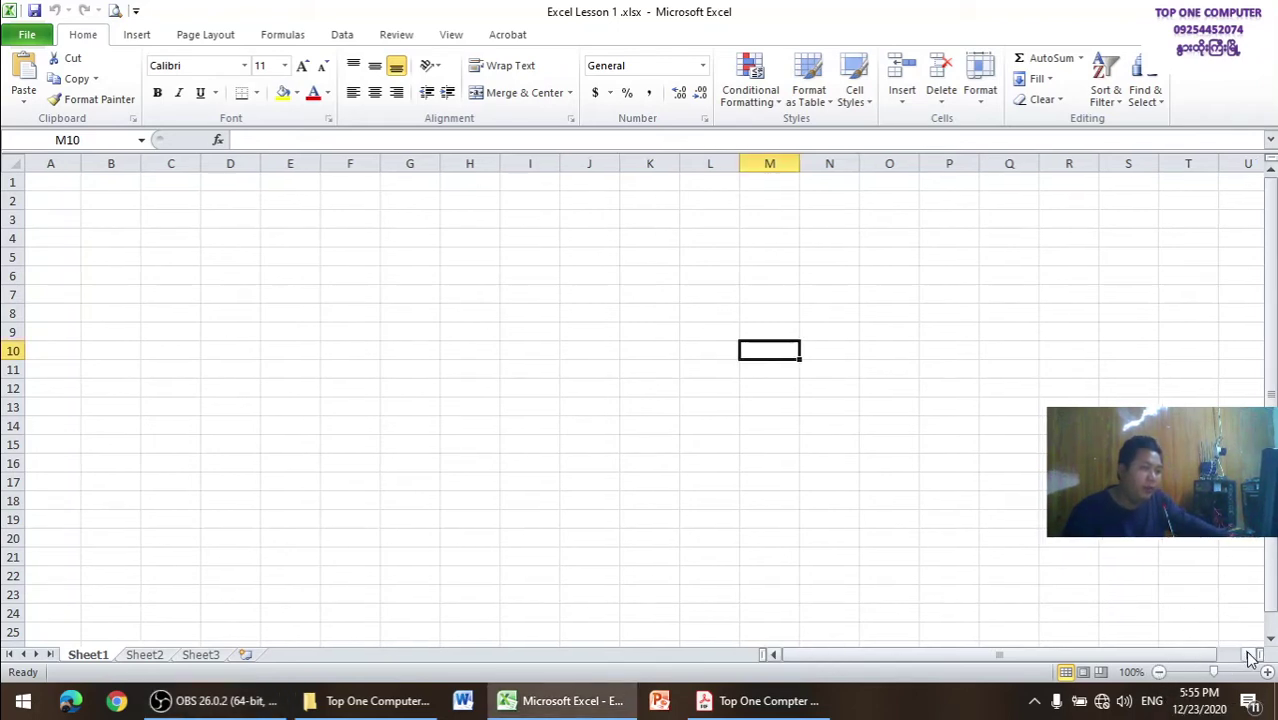
pyautogui.click(1256, 655)
pyautogui.click(1256, 655)
pyautogui.click(1249, 656)
pyautogui.click(1249, 656)
pyautogui.click(1249, 656)
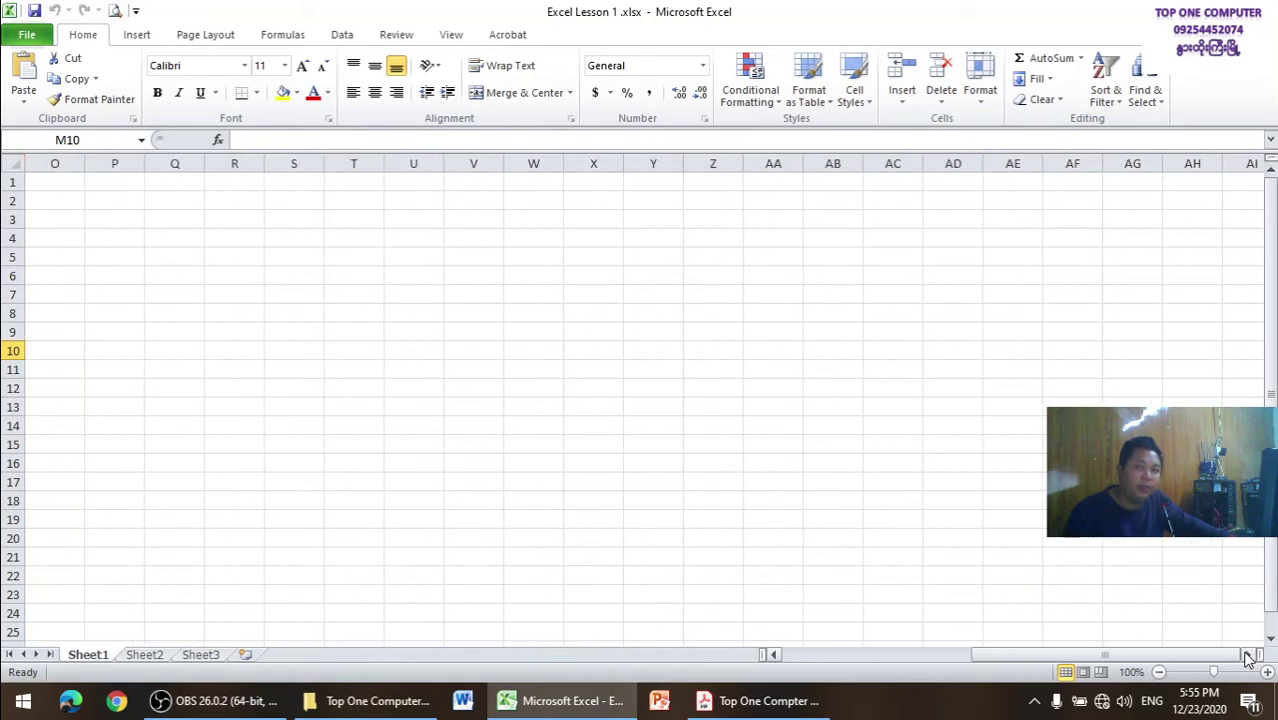
pyautogui.click(1249, 656)
pyautogui.click(1247, 656)
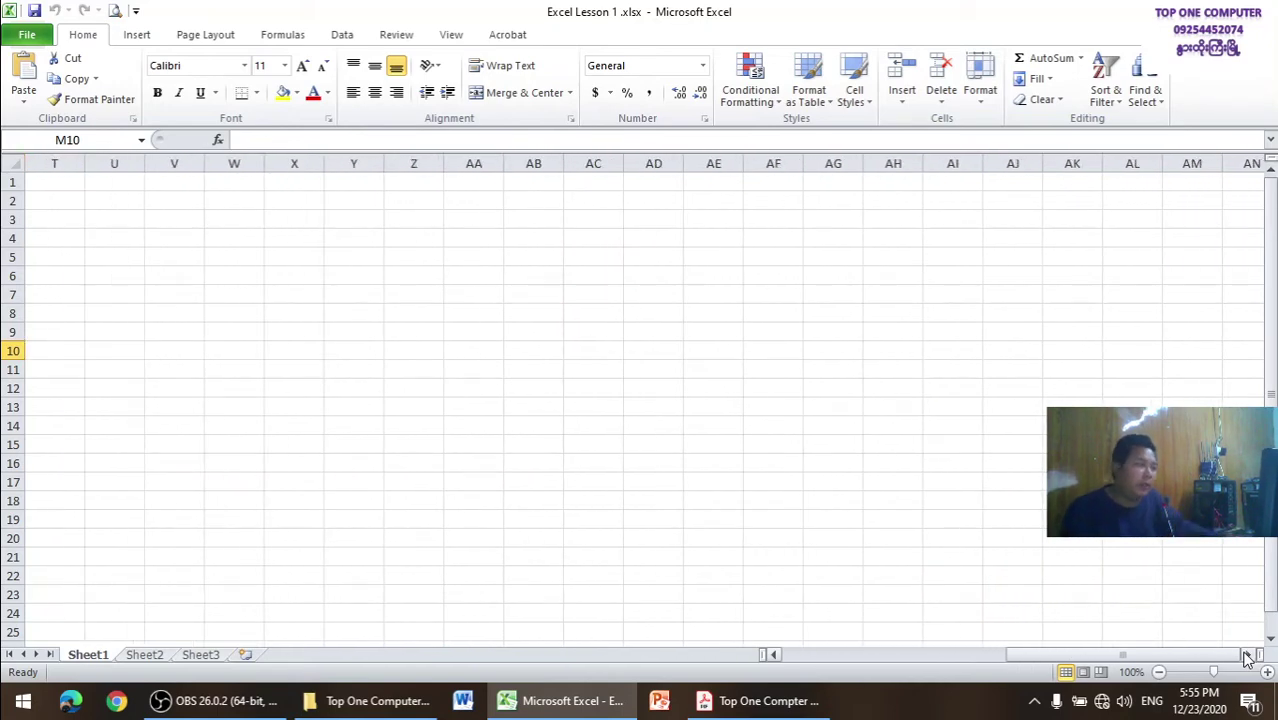
pyautogui.click(1247, 656)
pyautogui.click(1247, 656)
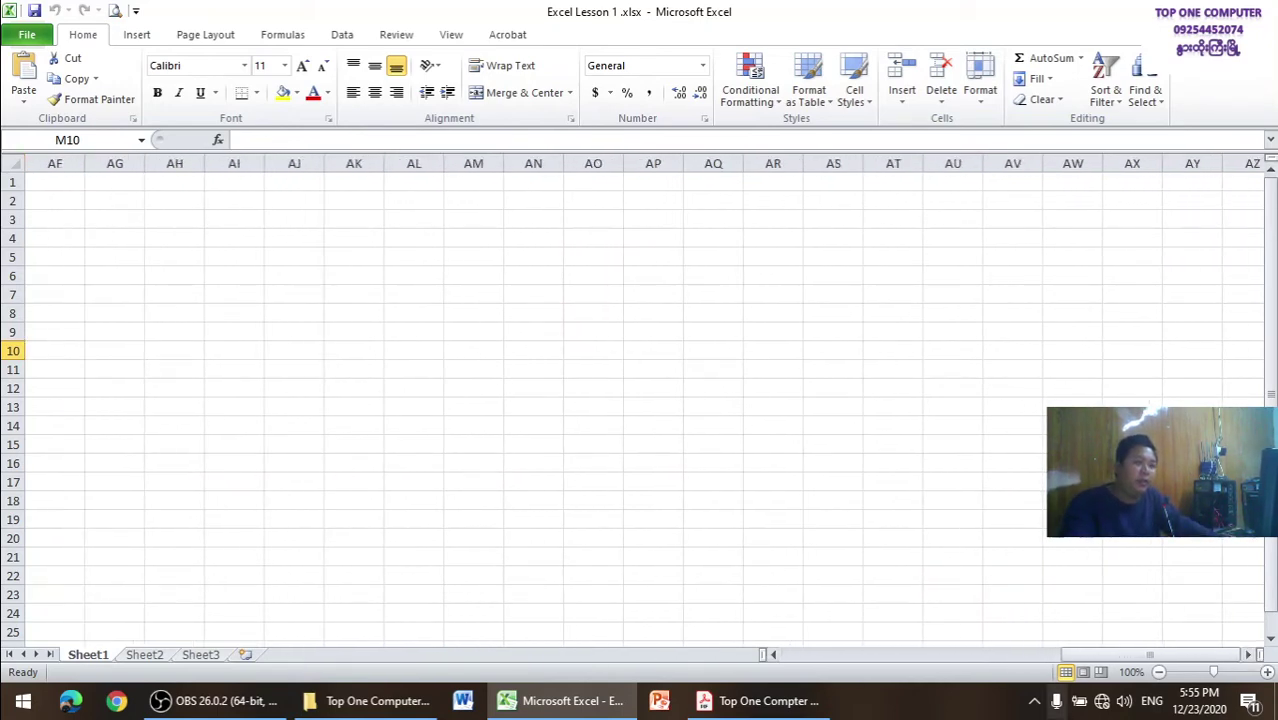
pyautogui.click(1250, 656)
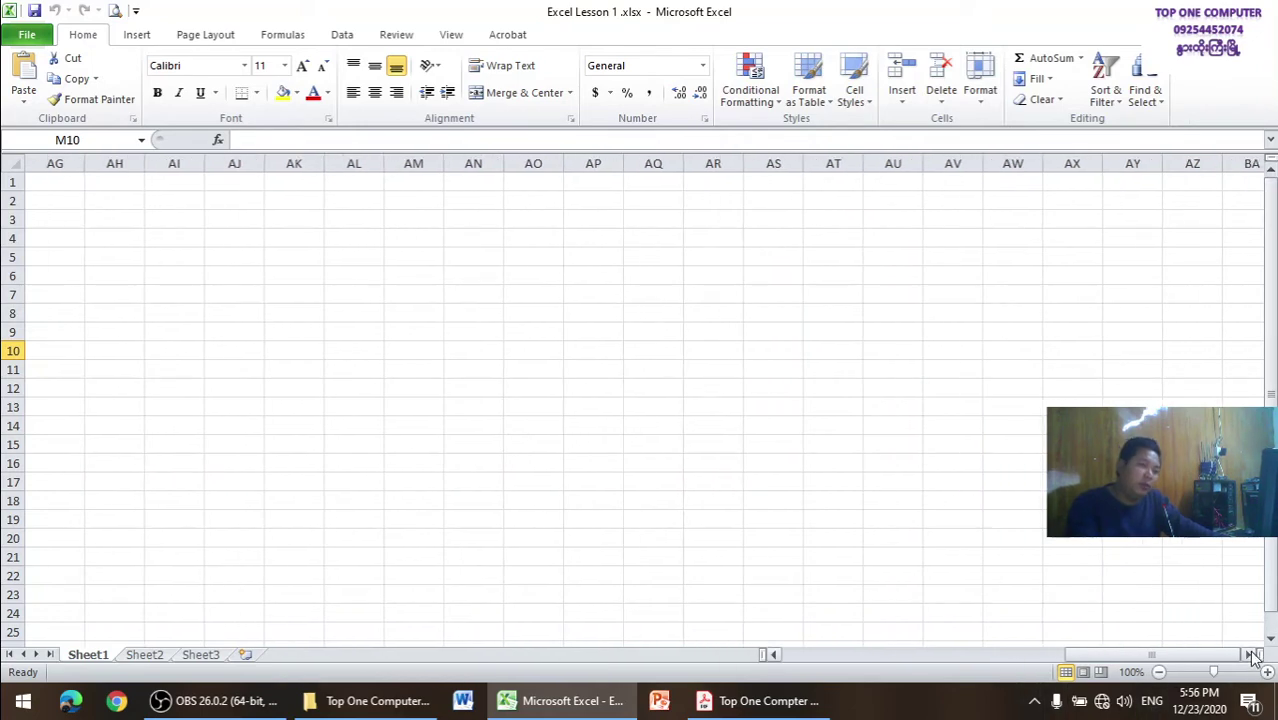
pyautogui.click(1250, 656)
pyautogui.click(1250, 656)
pyautogui.click(1253, 656)
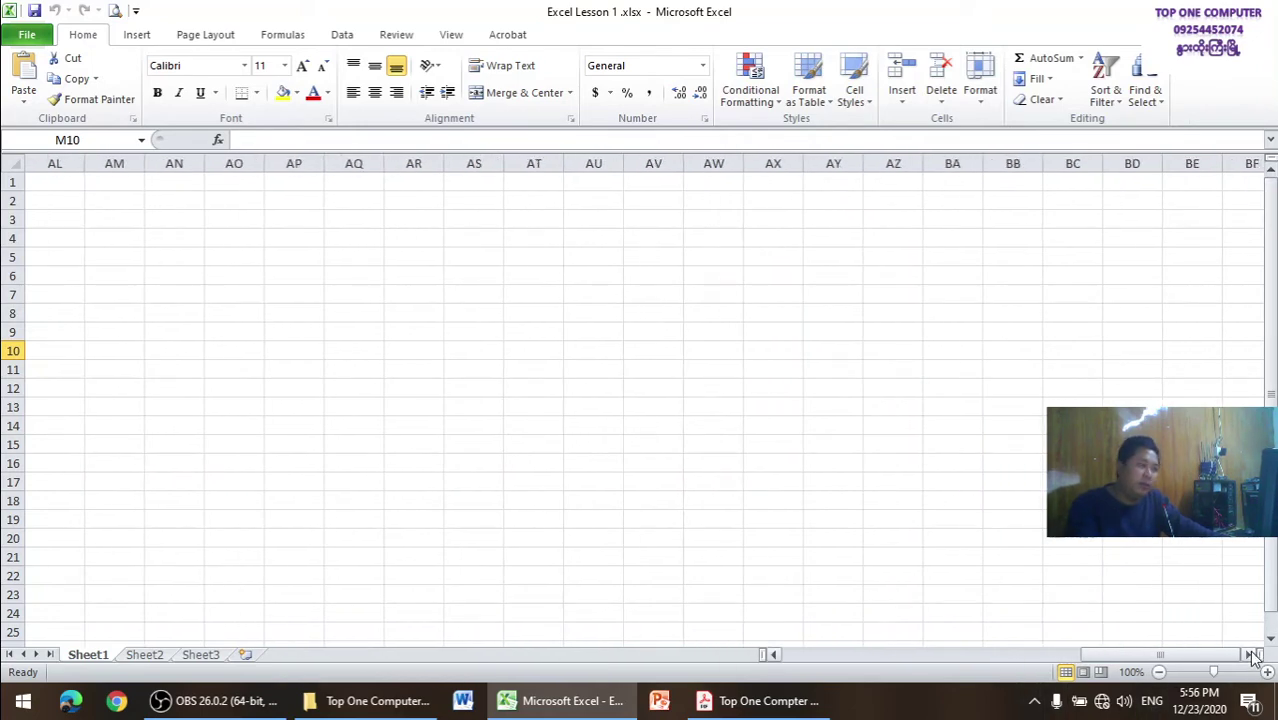
pyautogui.moveTo(1165, 656); pyautogui.dragTo(818, 668)
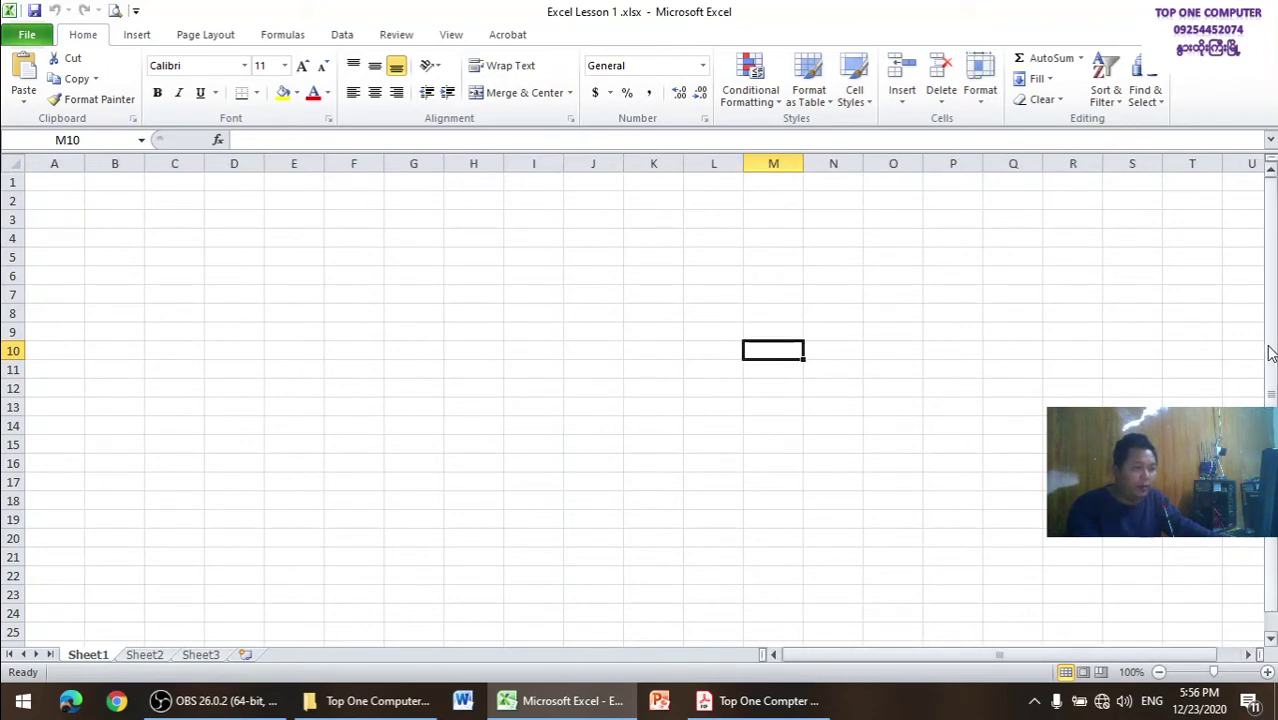
pyautogui.scroll(-1, 1269, 640)
pyautogui.scroll(-3, 1269, 641)
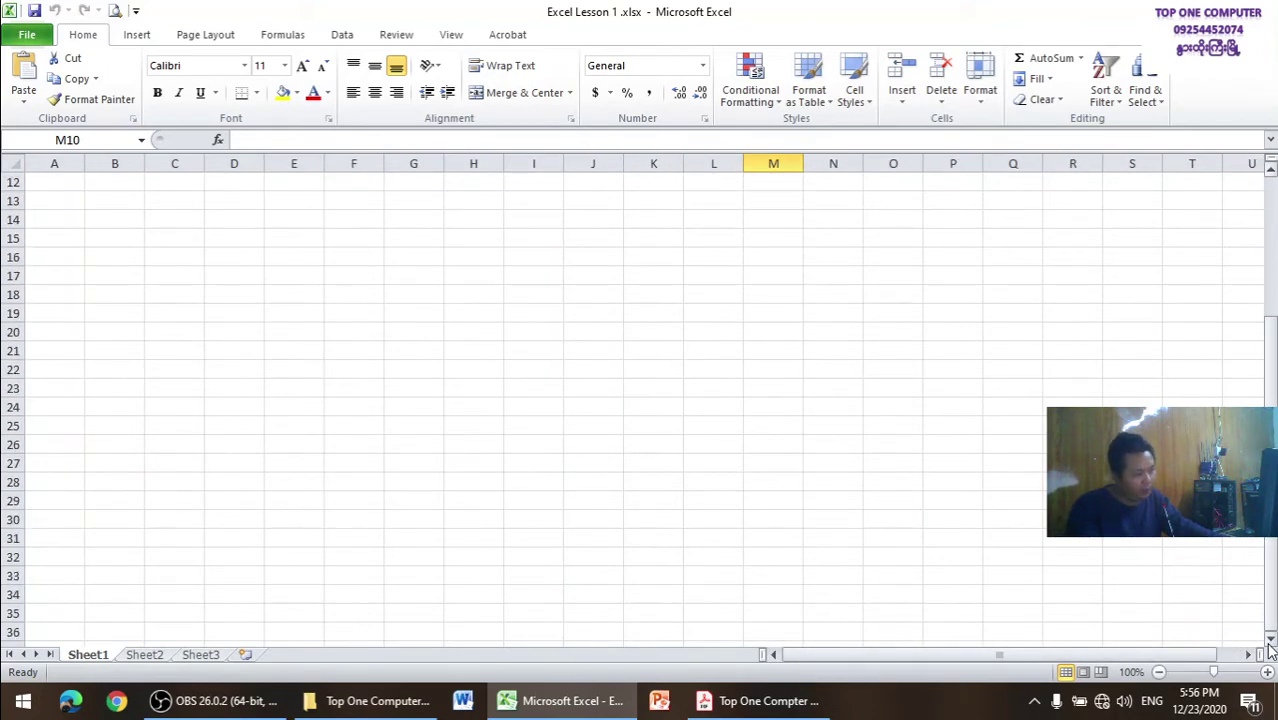
pyautogui.scroll(-3, 1269, 641)
pyautogui.scroll(-3, 1269, 641)
pyautogui.scroll(-2, 1269, 641)
pyautogui.scroll(-3, 1269, 641)
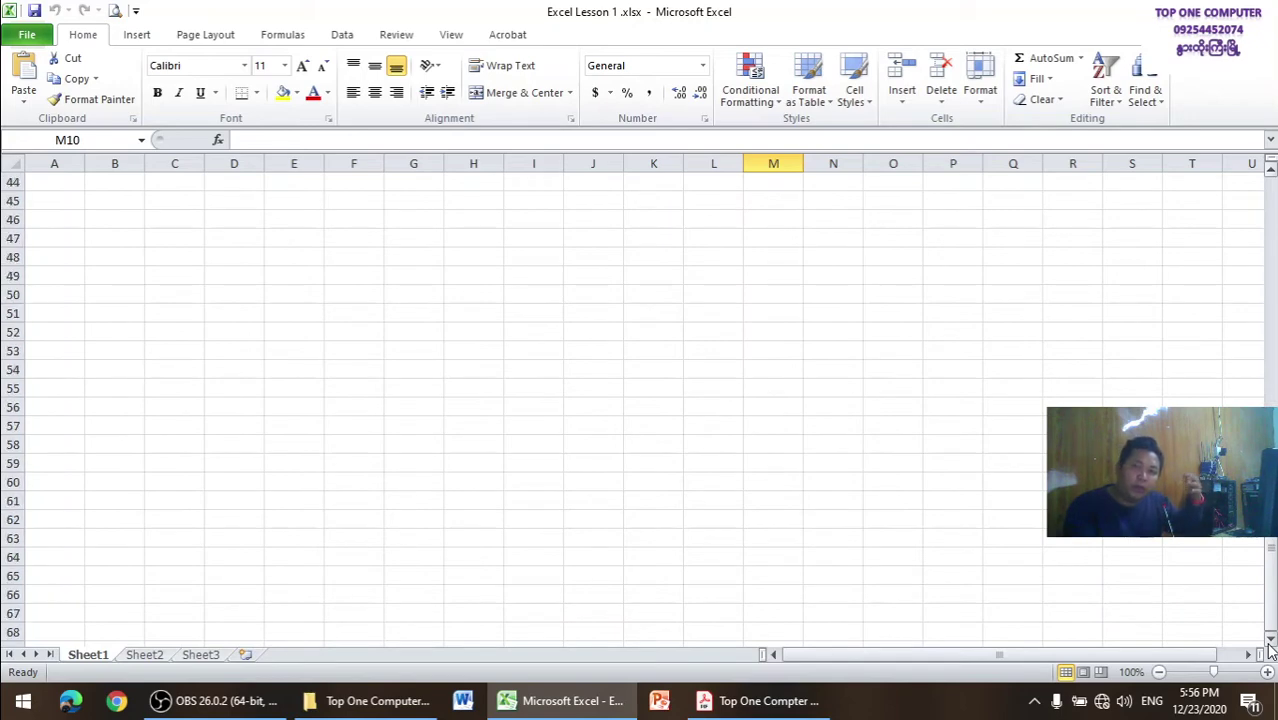
pyautogui.scroll(-3, 1269, 641)
pyautogui.scroll(-1, 1269, 641)
pyautogui.moveTo(1271, 541); pyautogui.dragTo(1259, 194)
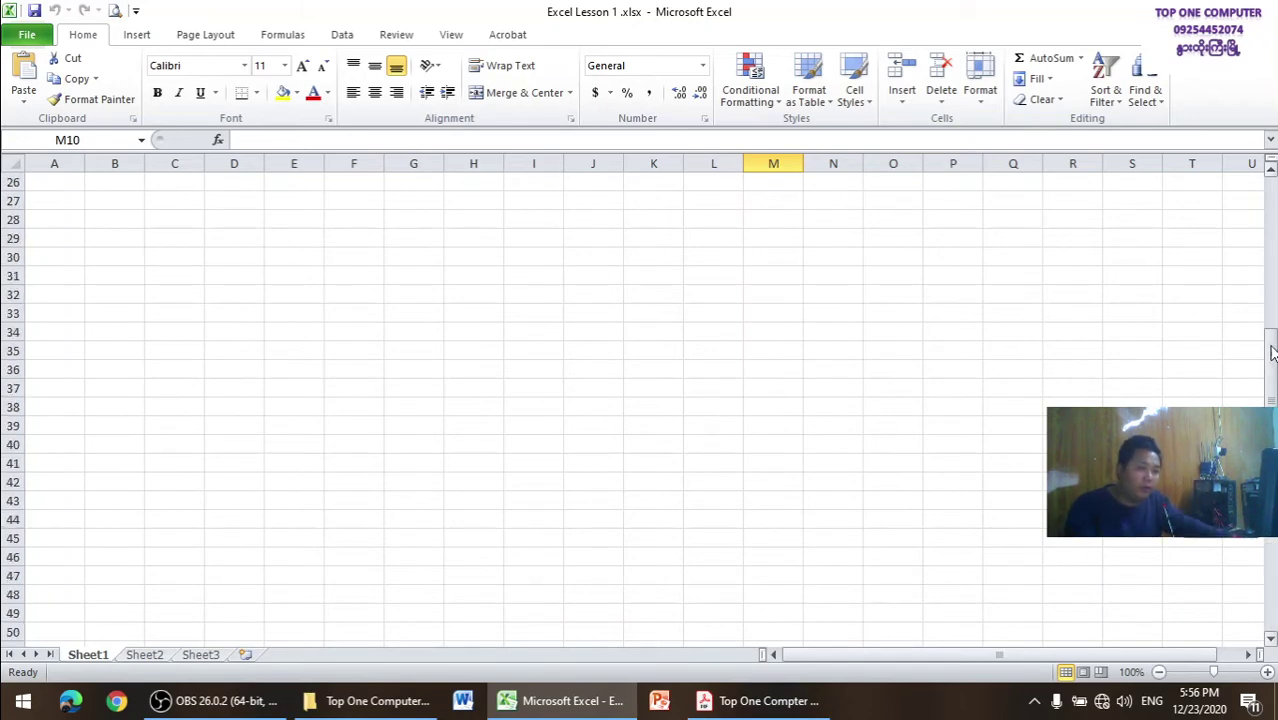
pyautogui.click(413, 310)
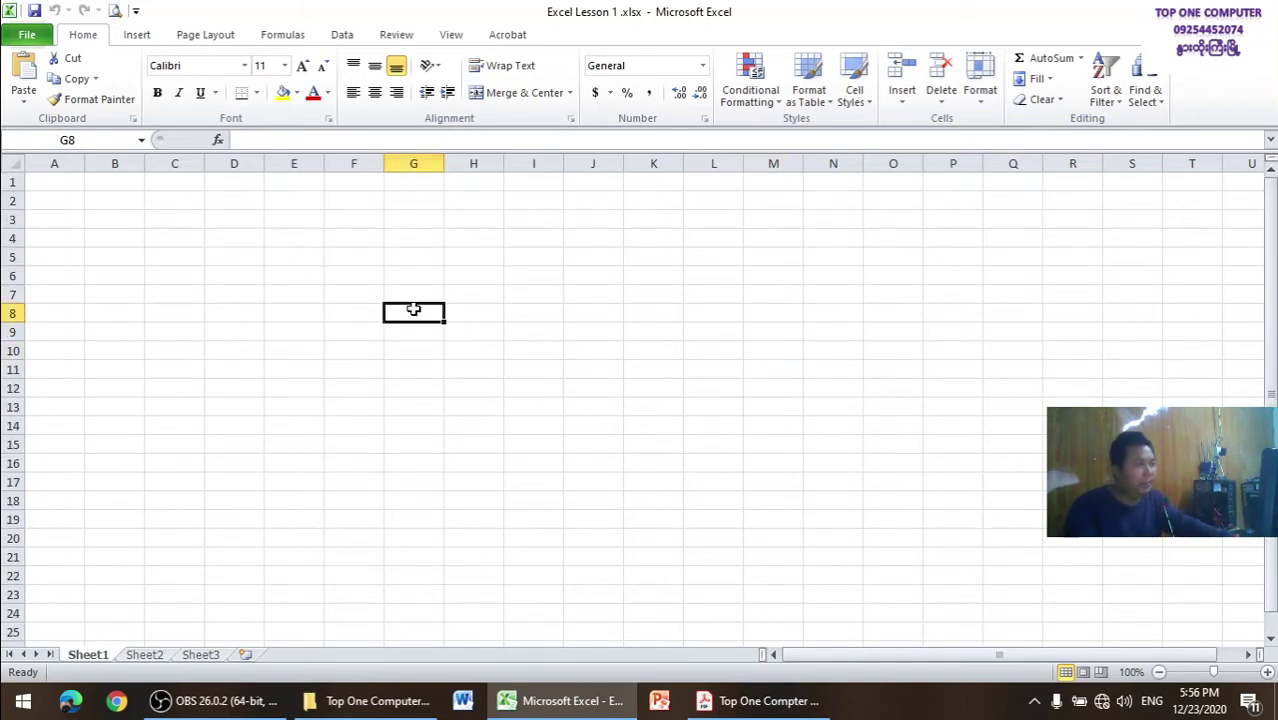
pyautogui.click(727, 705)
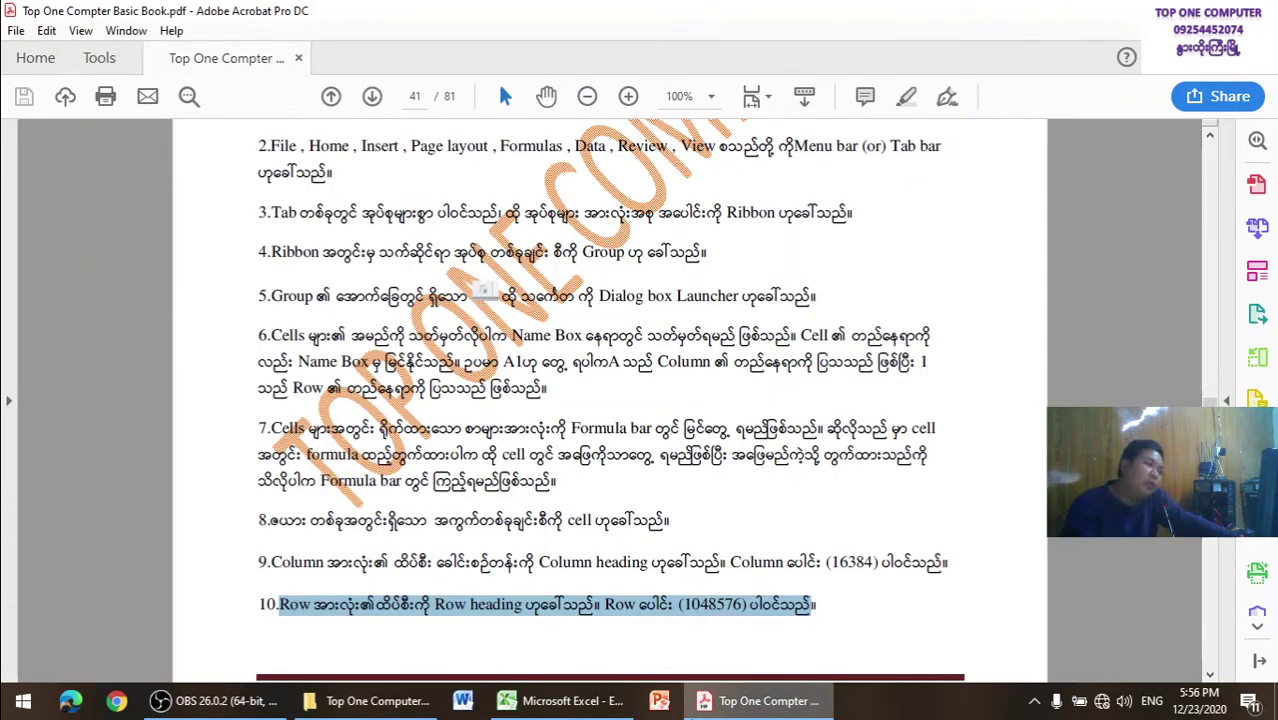
# Select A3:O3 along row 3 and J1:J23 down column J, then return to the lesson PDF
pyautogui.click(566, 703)
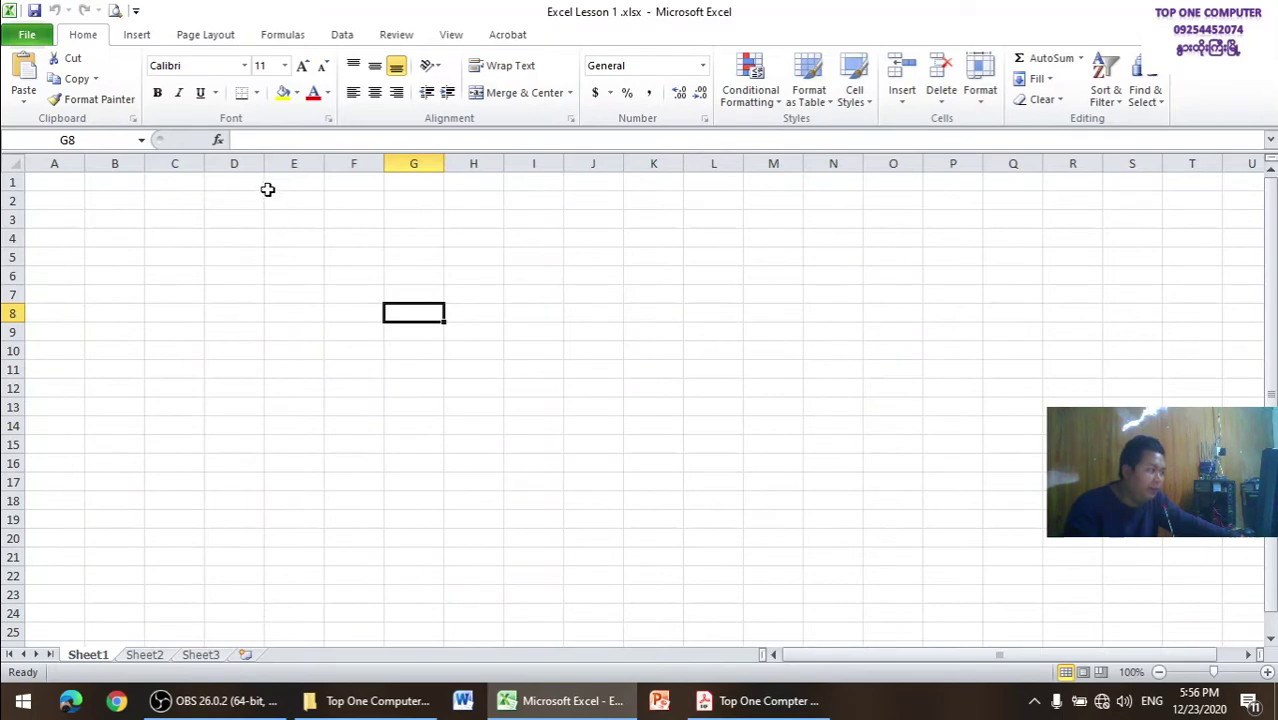
pyautogui.click(77, 218)
pyautogui.moveTo(77, 218)
pyautogui.mouseDown()
pyautogui.moveTo(496, 230)
pyautogui.moveTo(920, 220)
pyautogui.mouseUp()
pyautogui.moveTo(595, 182)
pyautogui.mouseDown()
pyautogui.moveTo(596, 598)
pyautogui.moveTo(593, 585)
pyautogui.mouseUp()
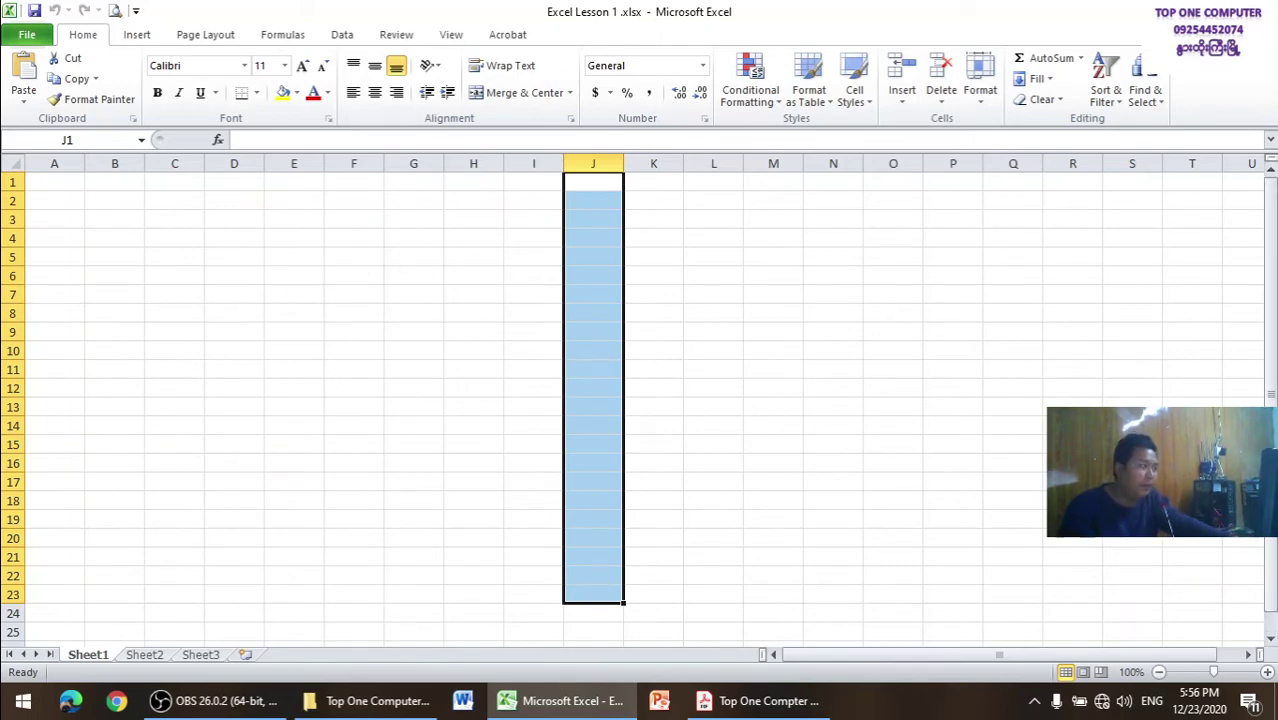
pyautogui.hotkey('alt', 'Tab')
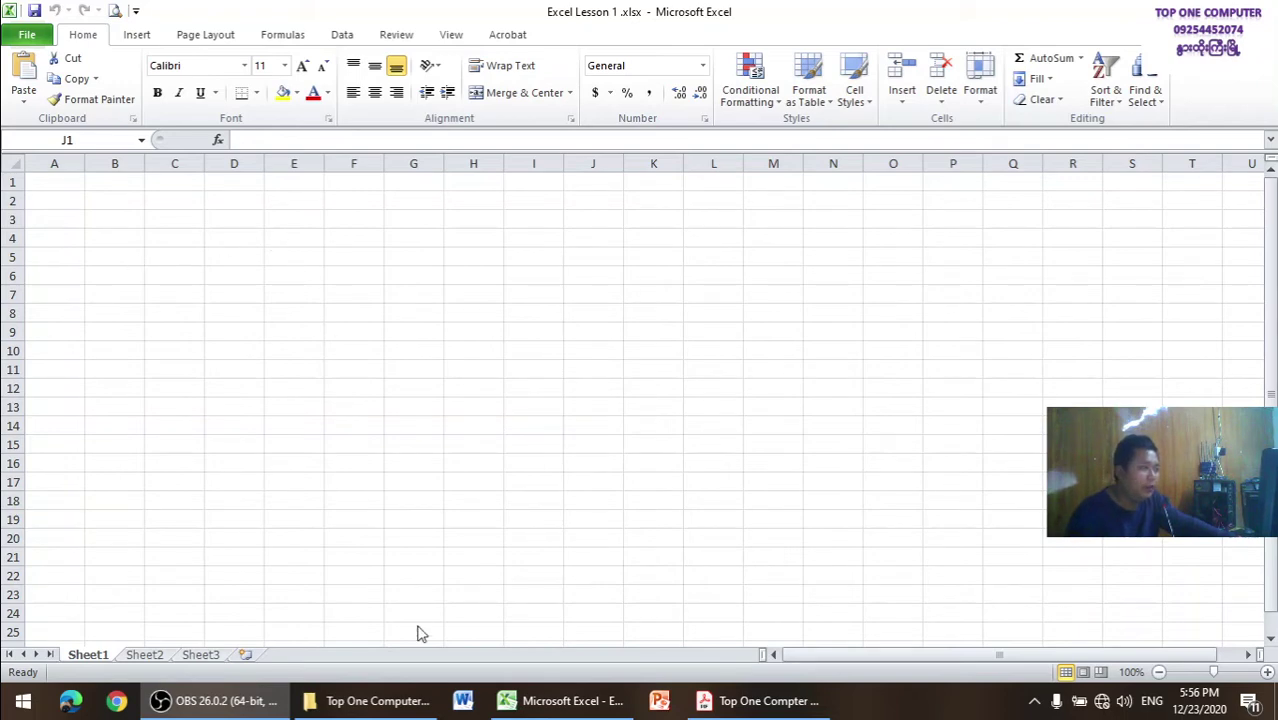
pyautogui.click(557, 716)
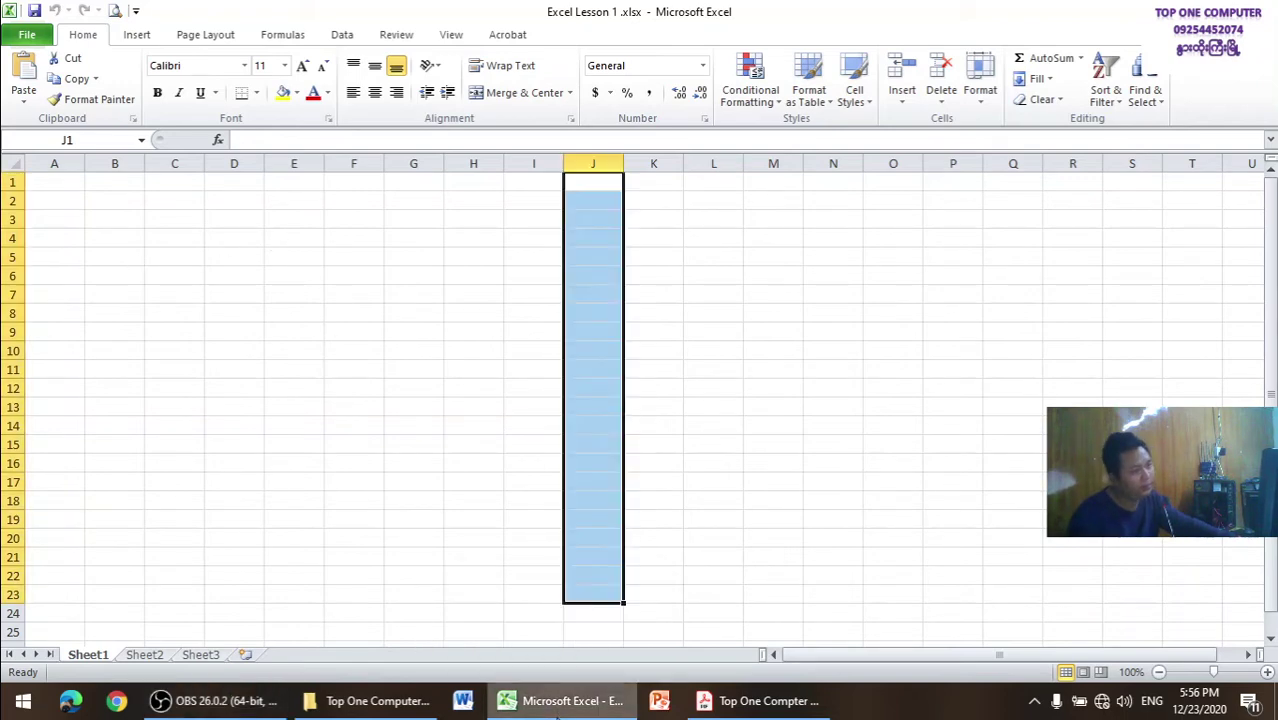
pyautogui.click(752, 714)
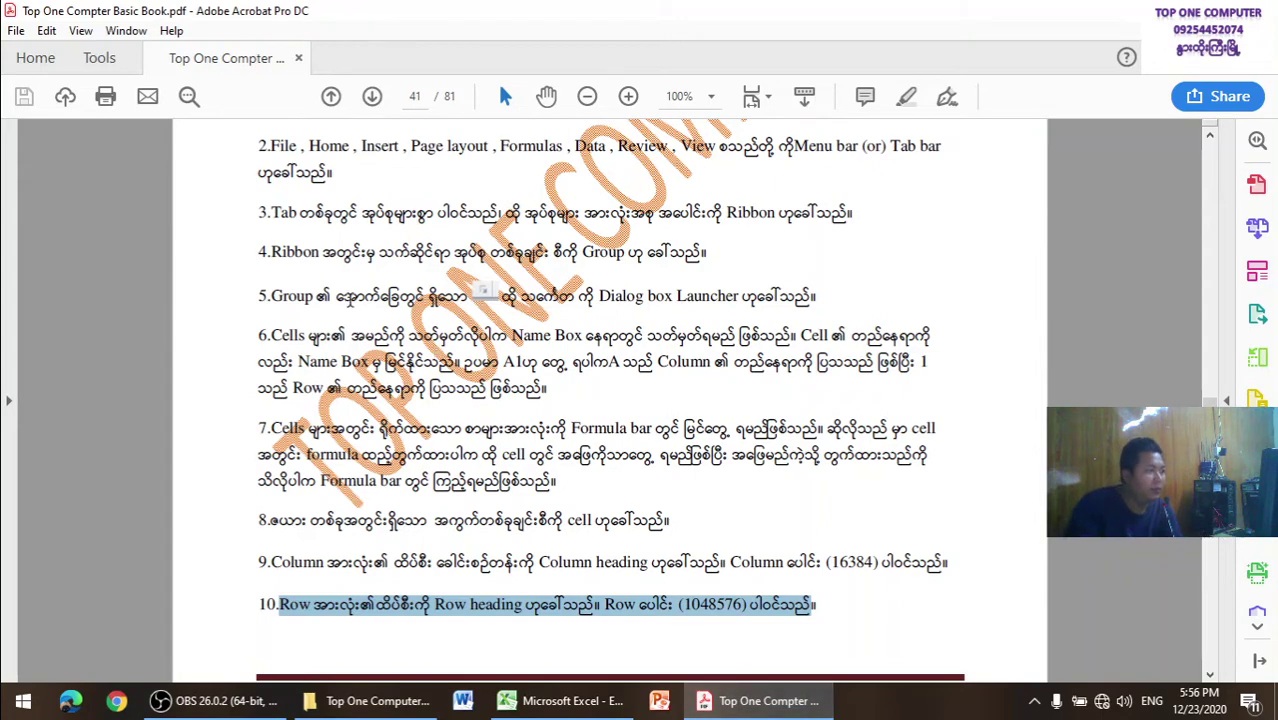
# Highlight the Name Box and Formula bar text of points 6–7, then go back to Excel
pyautogui.moveTo(264, 322); pyautogui.dragTo(783, 322)
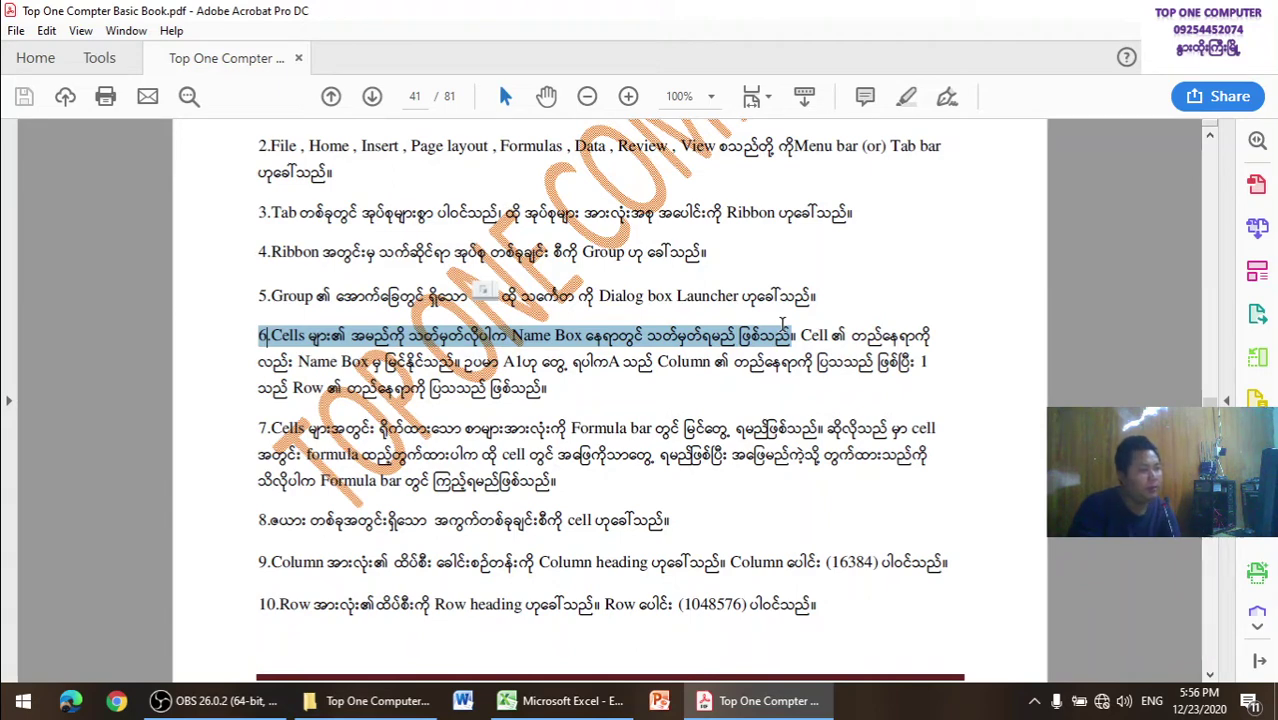
pyautogui.moveTo(783, 322)
pyautogui.mouseDown()
pyautogui.moveTo(884, 336)
pyautogui.moveTo(703, 371)
pyautogui.moveTo(443, 335)
pyautogui.moveTo(495, 365)
pyautogui.moveTo(889, 372)
pyautogui.mouseUp()
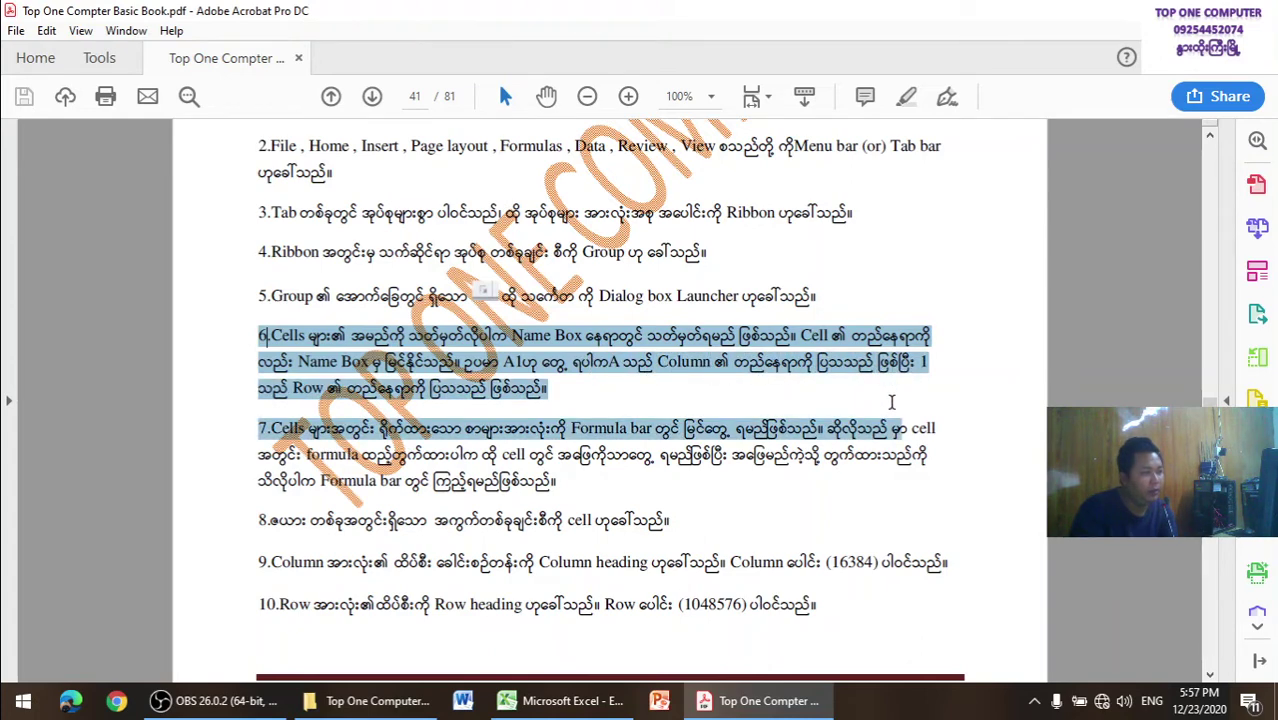
pyautogui.click(600, 700)
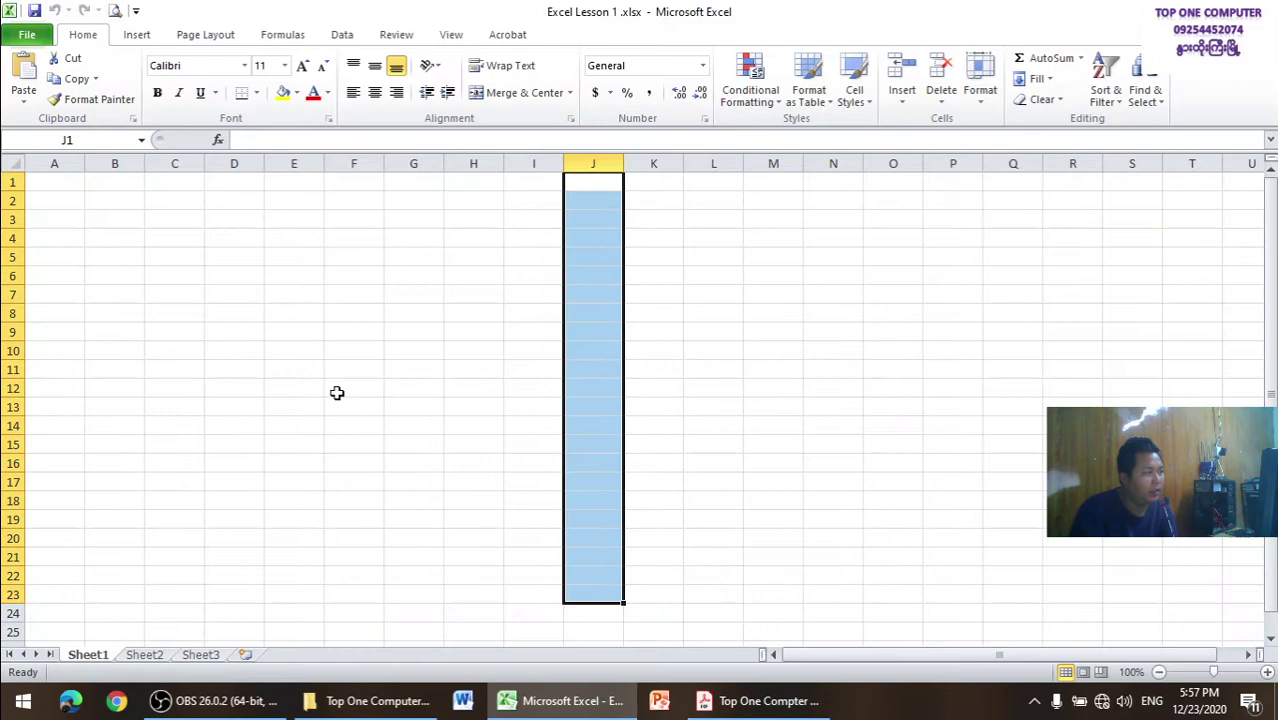
# Select cell A1, then bring the lesson PDF in Acrobat back to the front
pyautogui.click(66, 186)
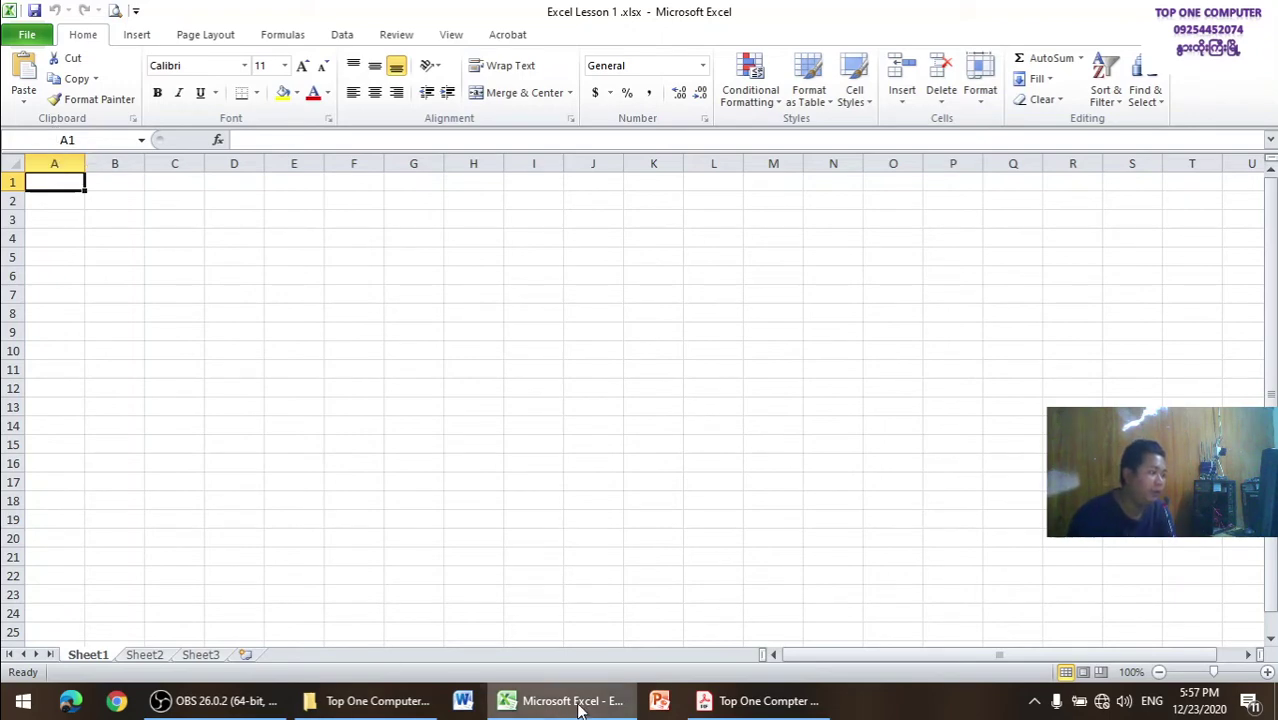
pyautogui.click(760, 700)
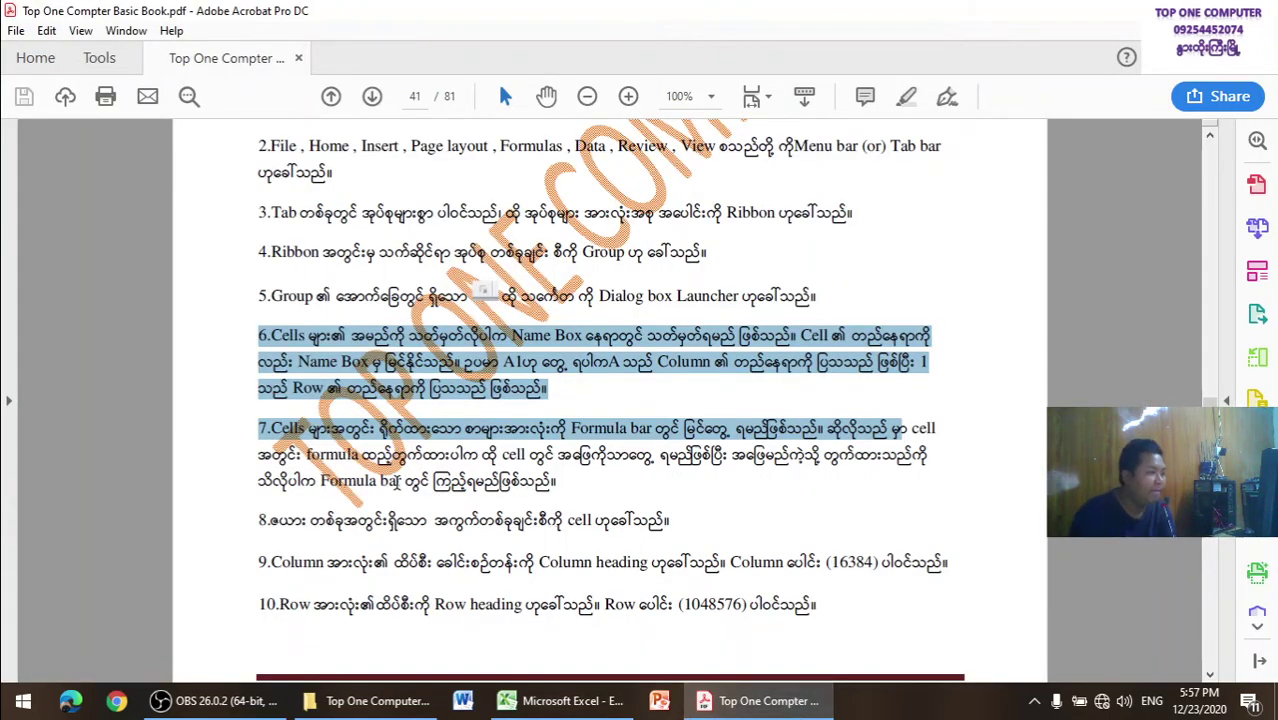
# Highlight the first sentence of point 7 in Acrobat, then start typing TOP ONE COMPUTER in Excel
pyautogui.click(283, 429)
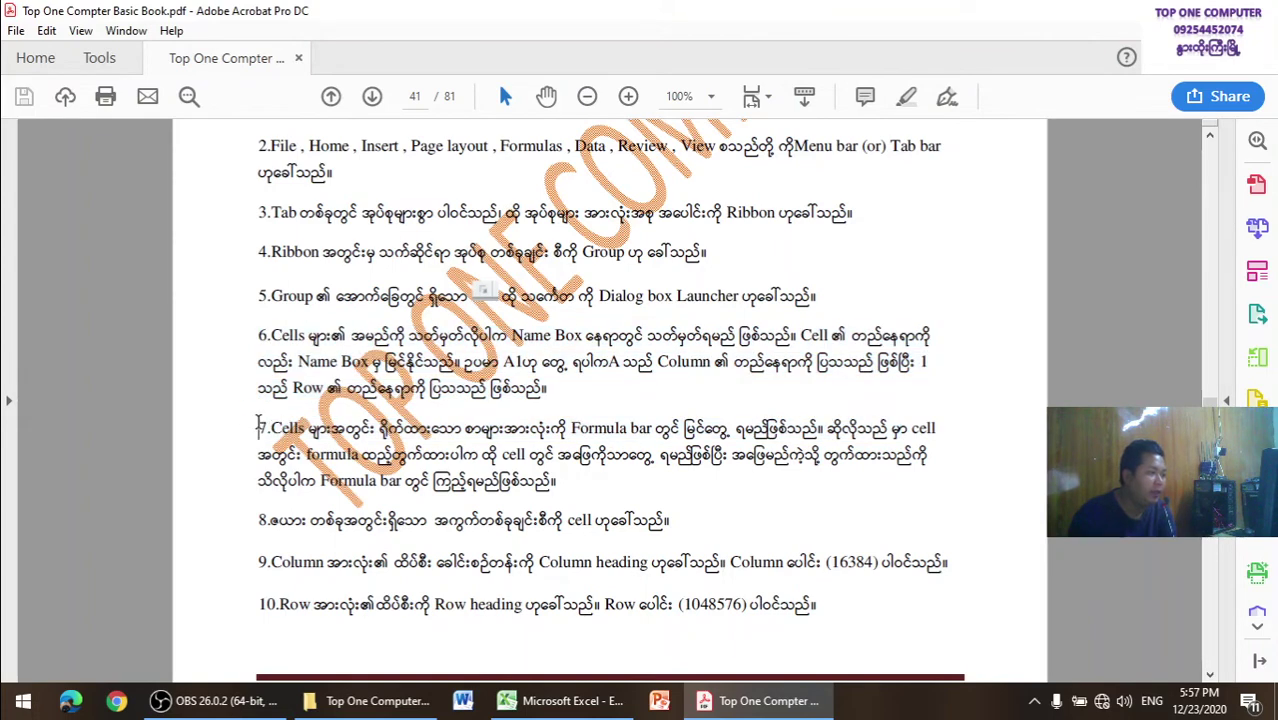
pyautogui.moveTo(259, 428); pyautogui.dragTo(818, 430)
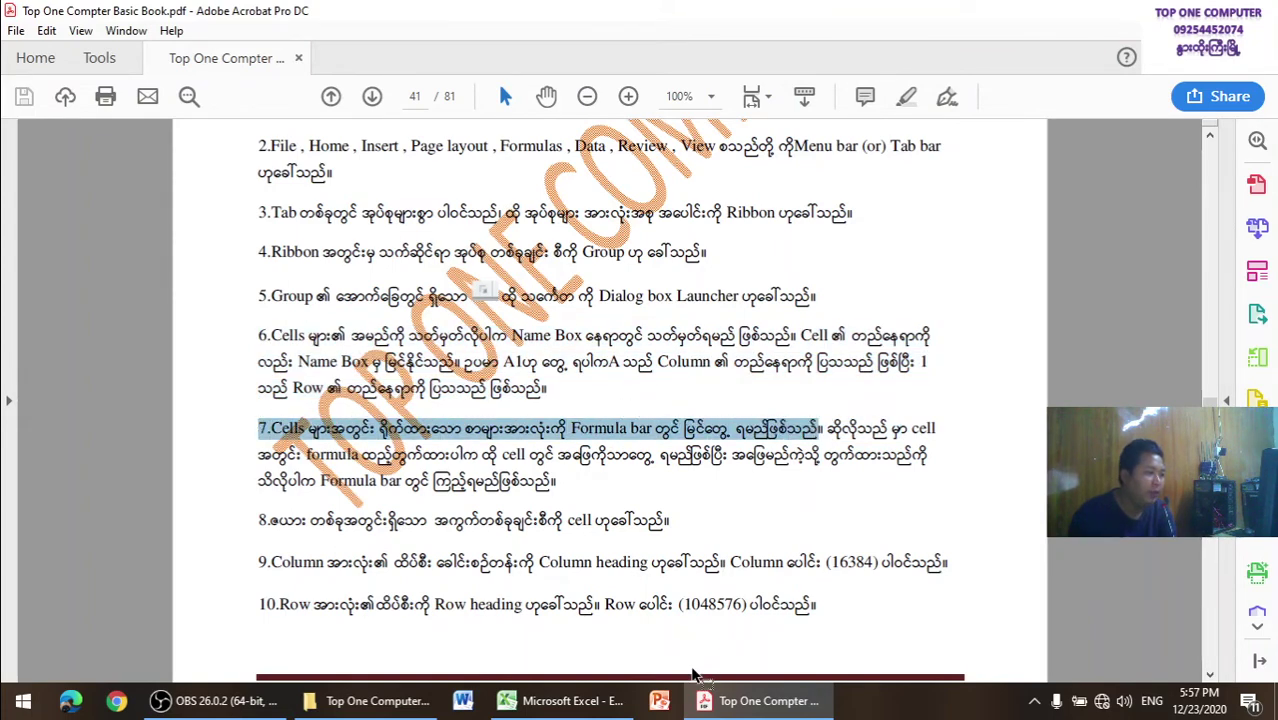
pyautogui.click(565, 700)
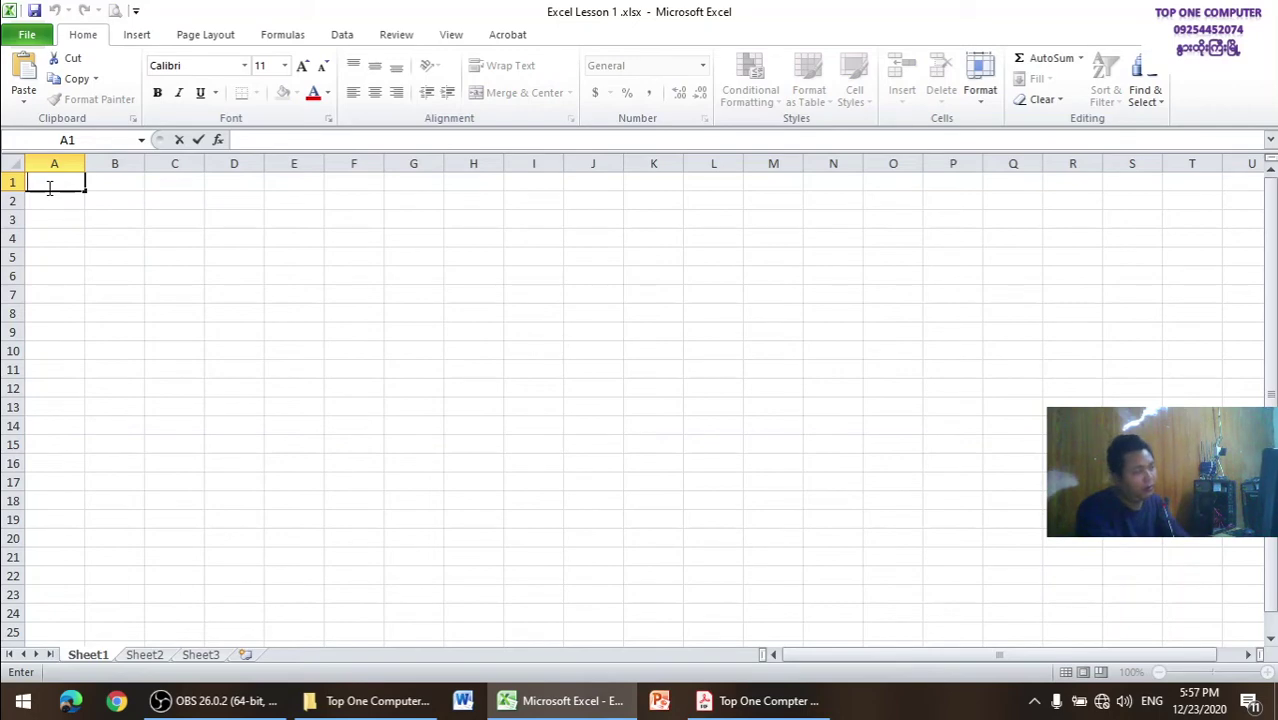
pyautogui.write('TOP')
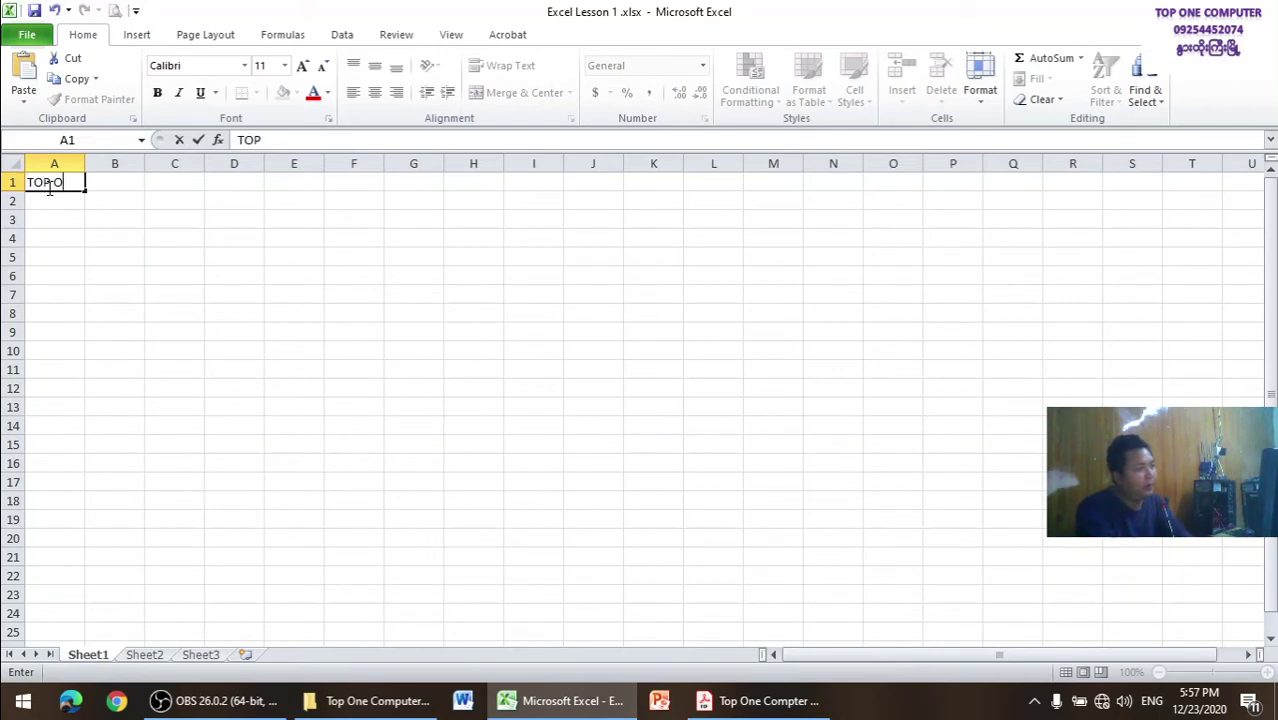
pyautogui.write('NECOMPU')
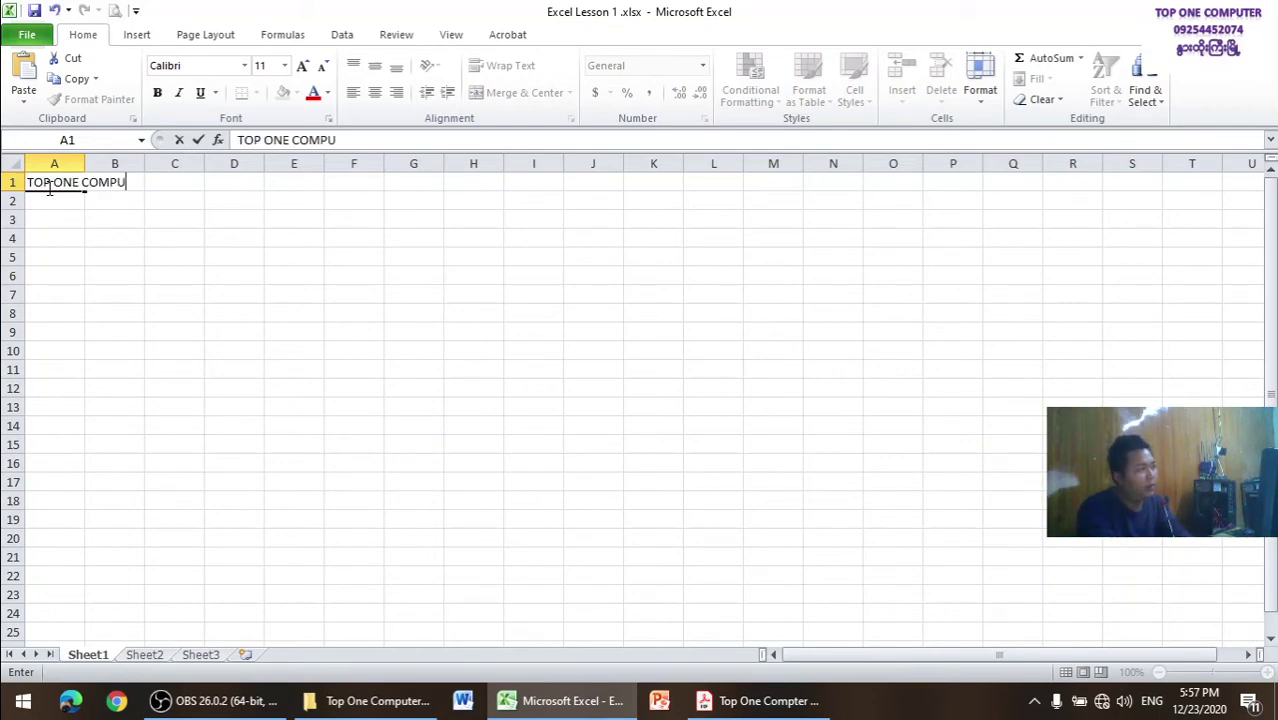
pyautogui.write('TER')
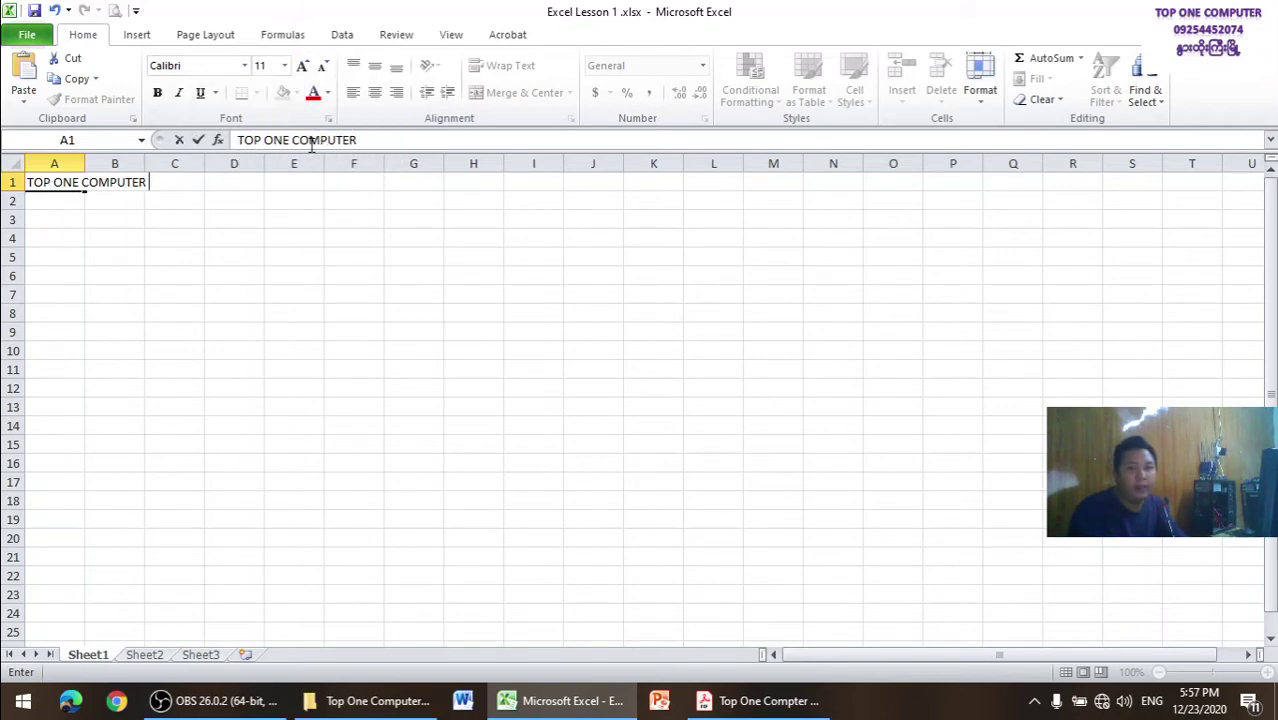
# Commit TOP ONE COMPUTER in A1 and widen column A until the text fits
pyautogui.click(398, 182)
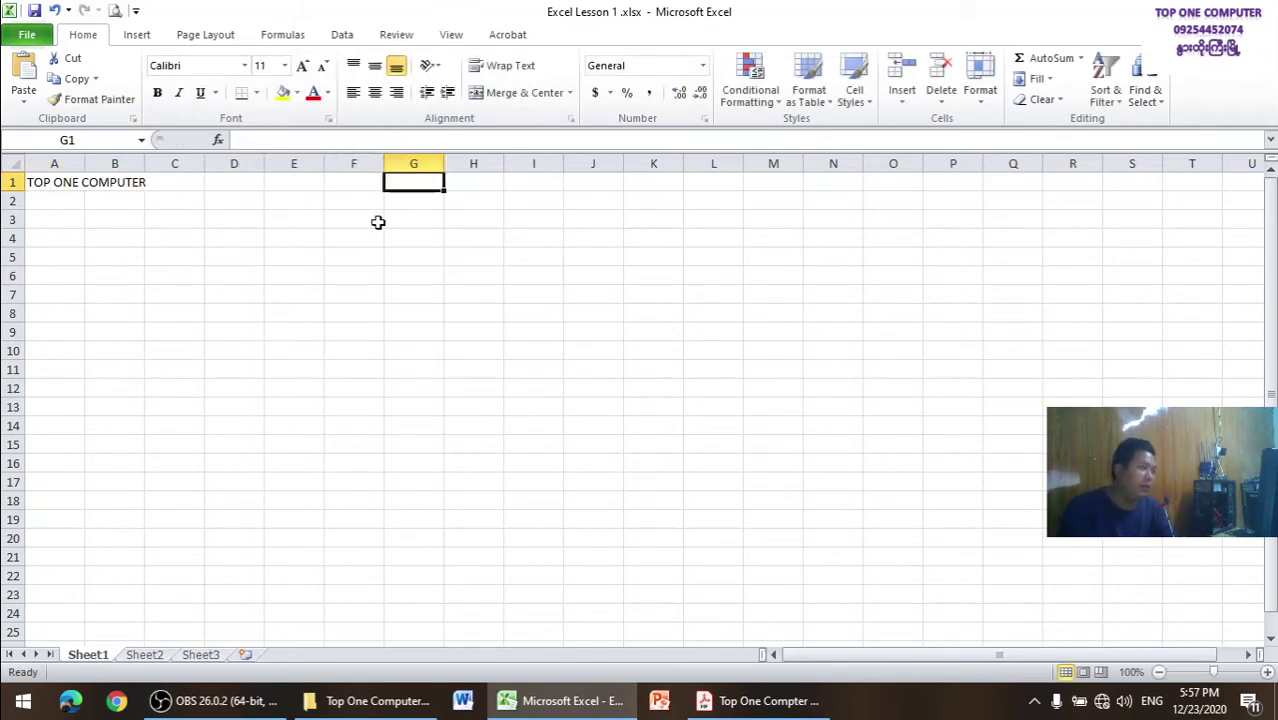
pyautogui.click(104, 200)
pyautogui.click(104, 184)
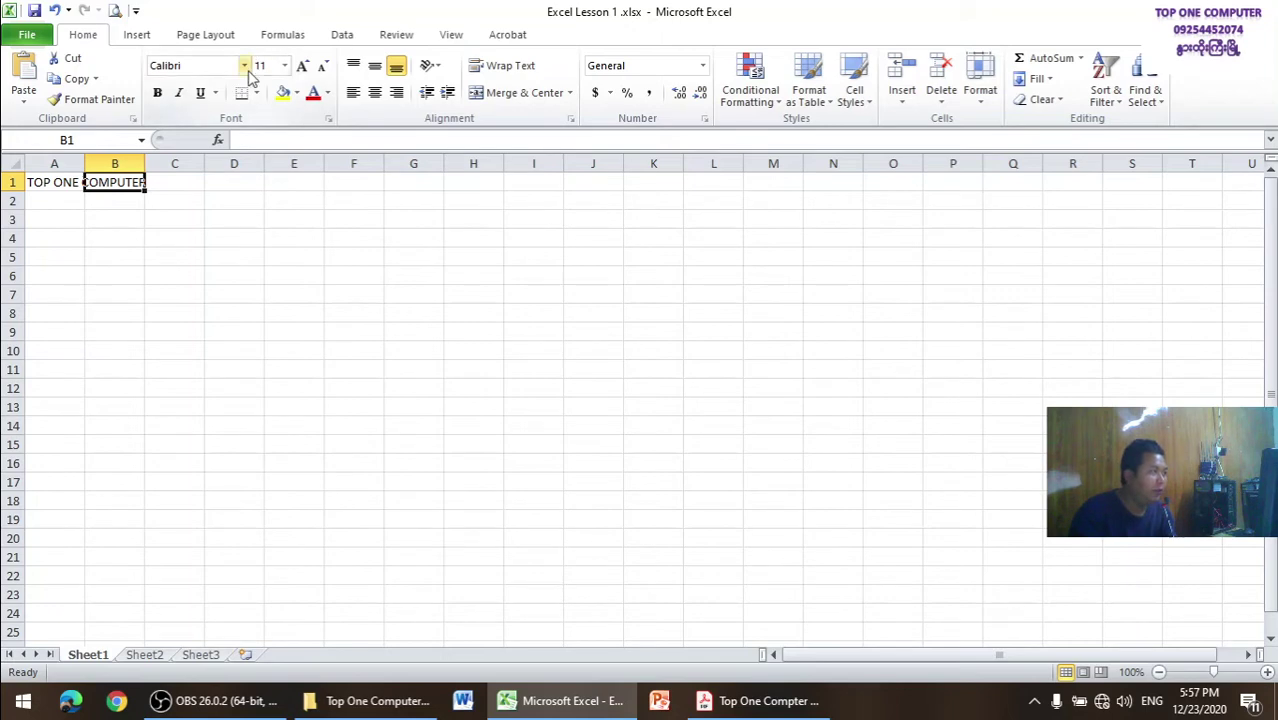
pyautogui.click(66, 204)
pyautogui.moveTo(82, 163); pyautogui.dragTo(235, 163)
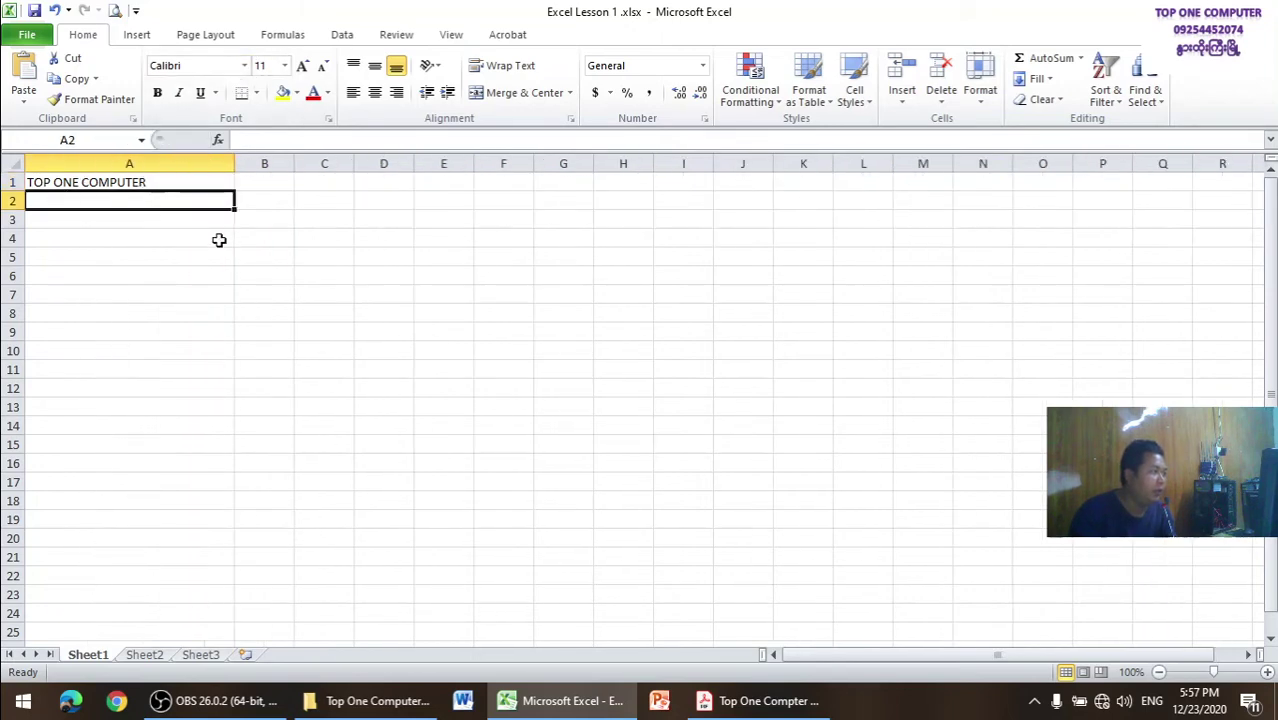
pyautogui.click(244, 65)
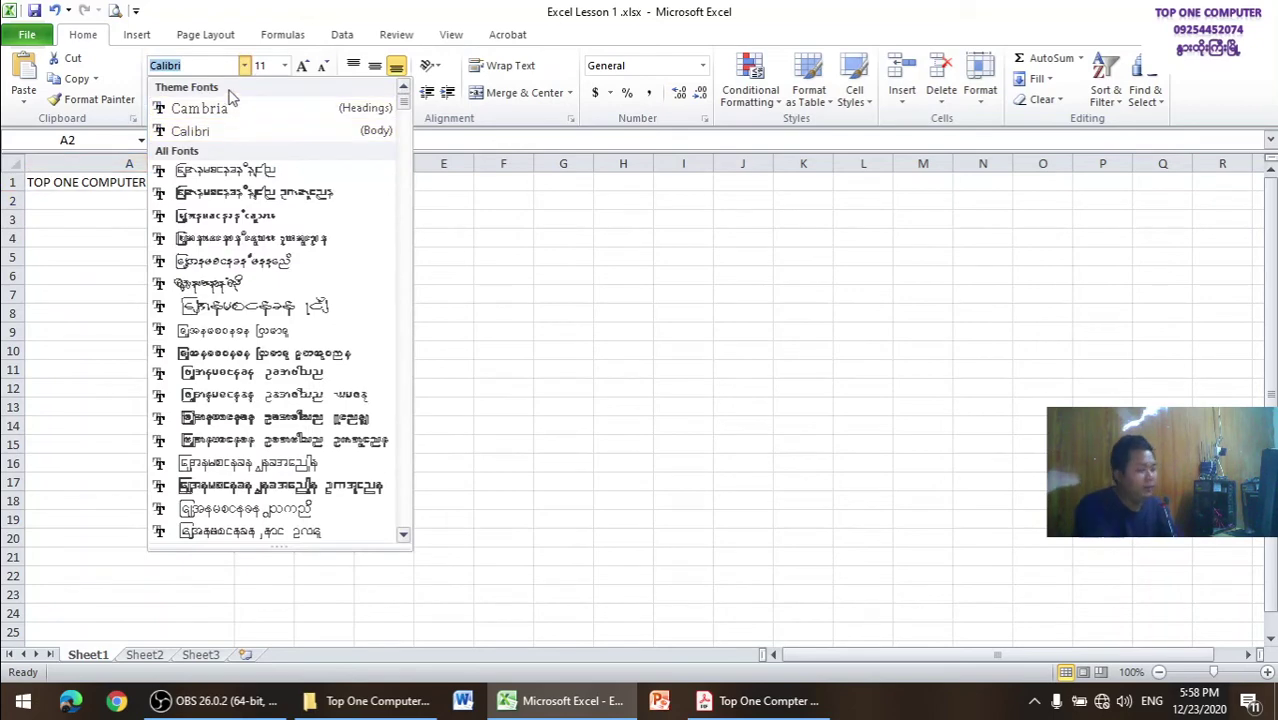
# Apply the Pyidaungsu font to cell A2 and type a line of Burmese text
pyautogui.write('p')
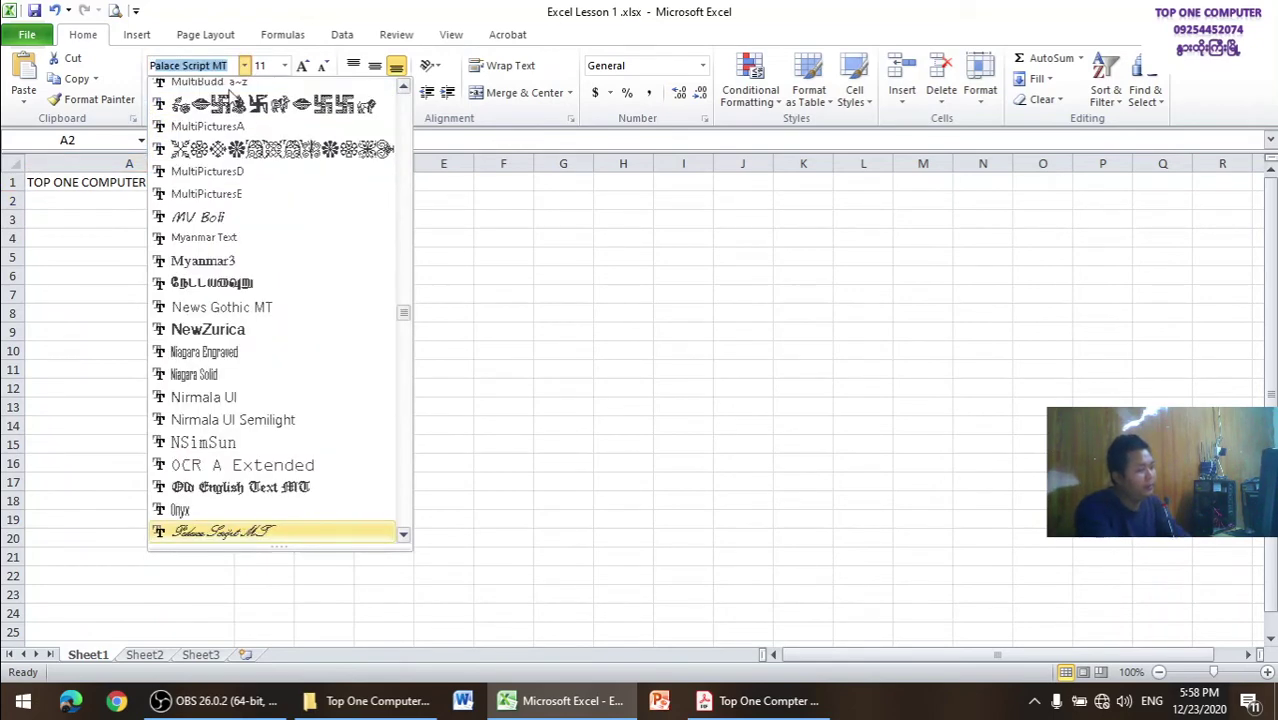
pyautogui.write('yidaungsu')
pyautogui.press('Return')
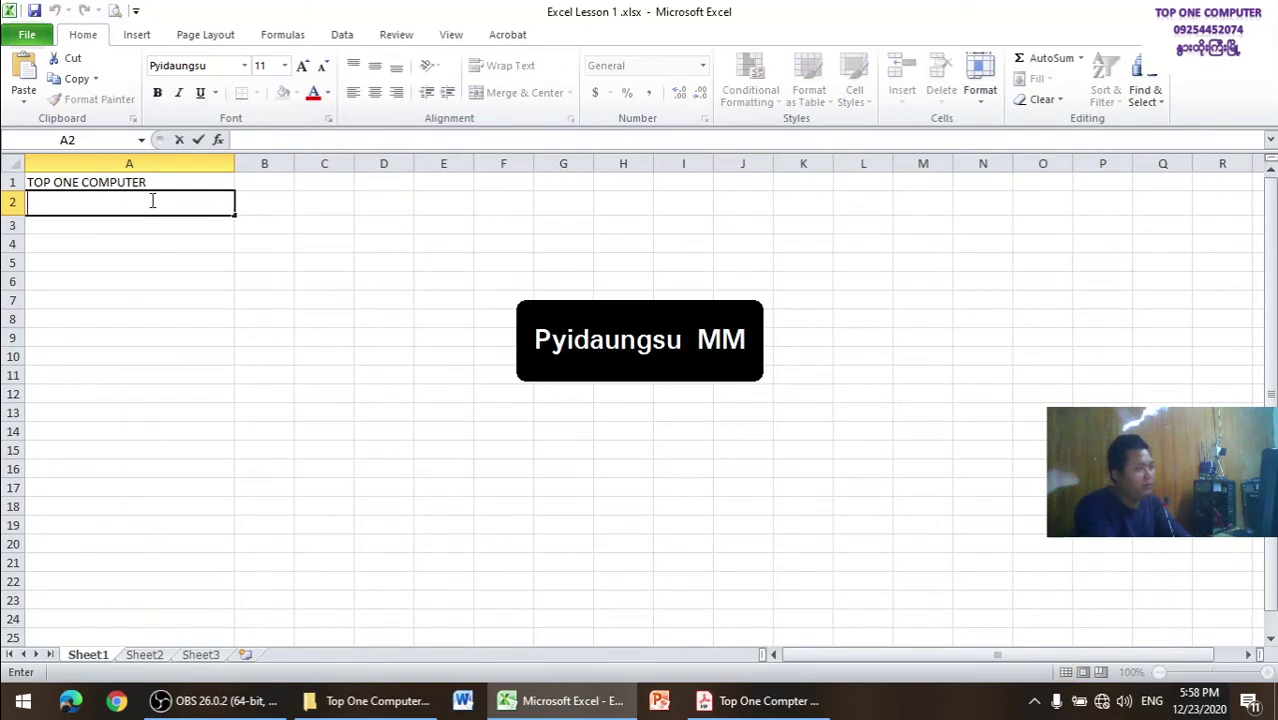
pyautogui.write('တ')
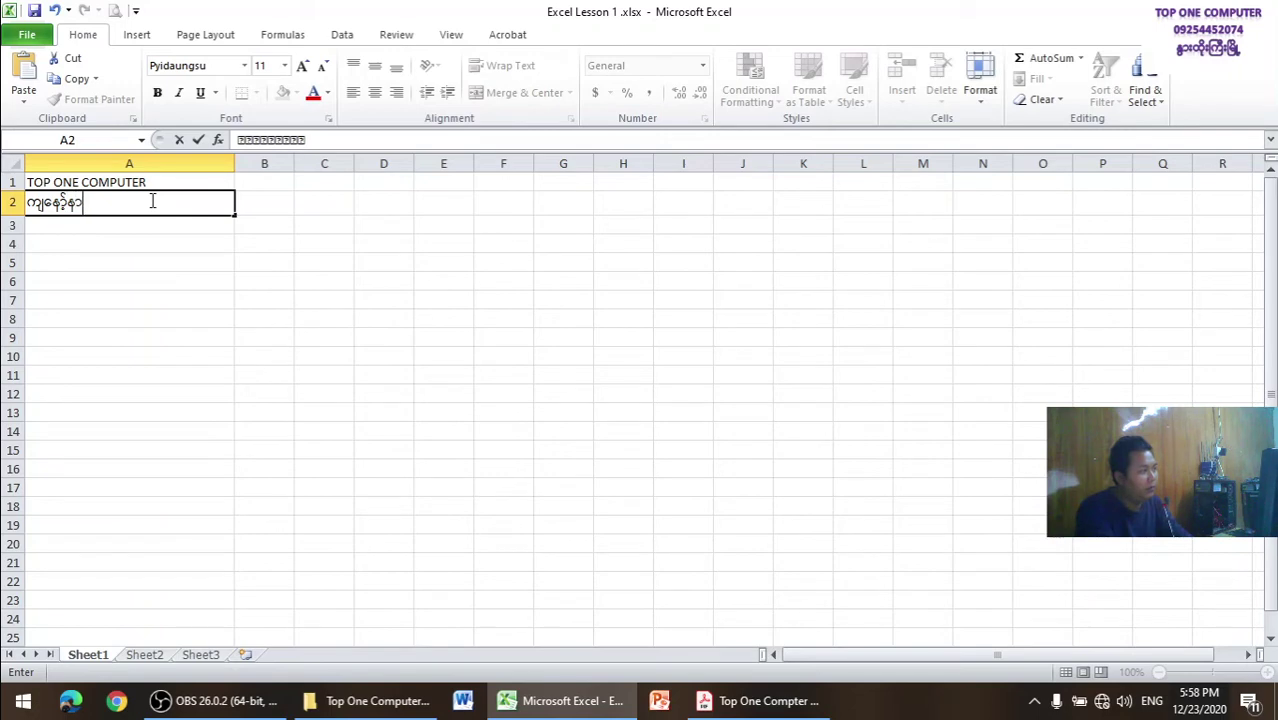
pyautogui.write('မည်')
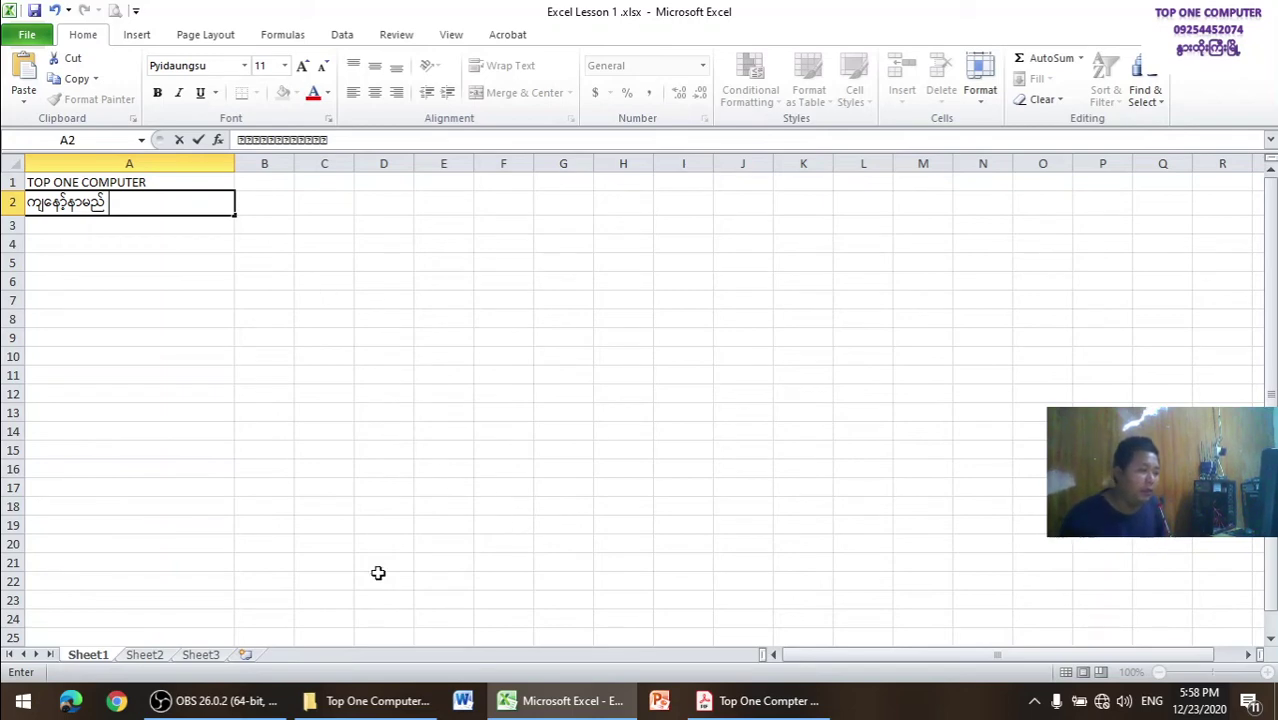
# Check the lesson PDF, then return to Excel and confirm the Burmese entry in A2
pyautogui.click(770, 700)
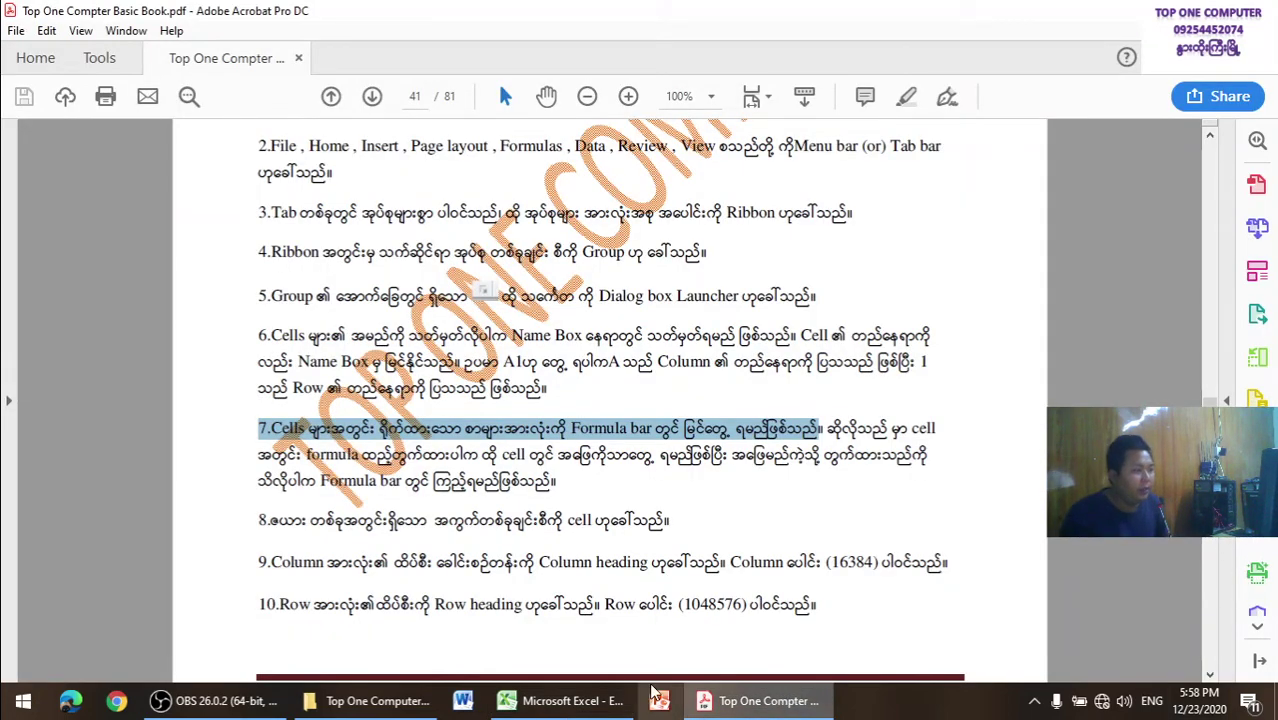
pyautogui.scroll(-2, 433, 567)
pyautogui.scroll(-3, 418, 554)
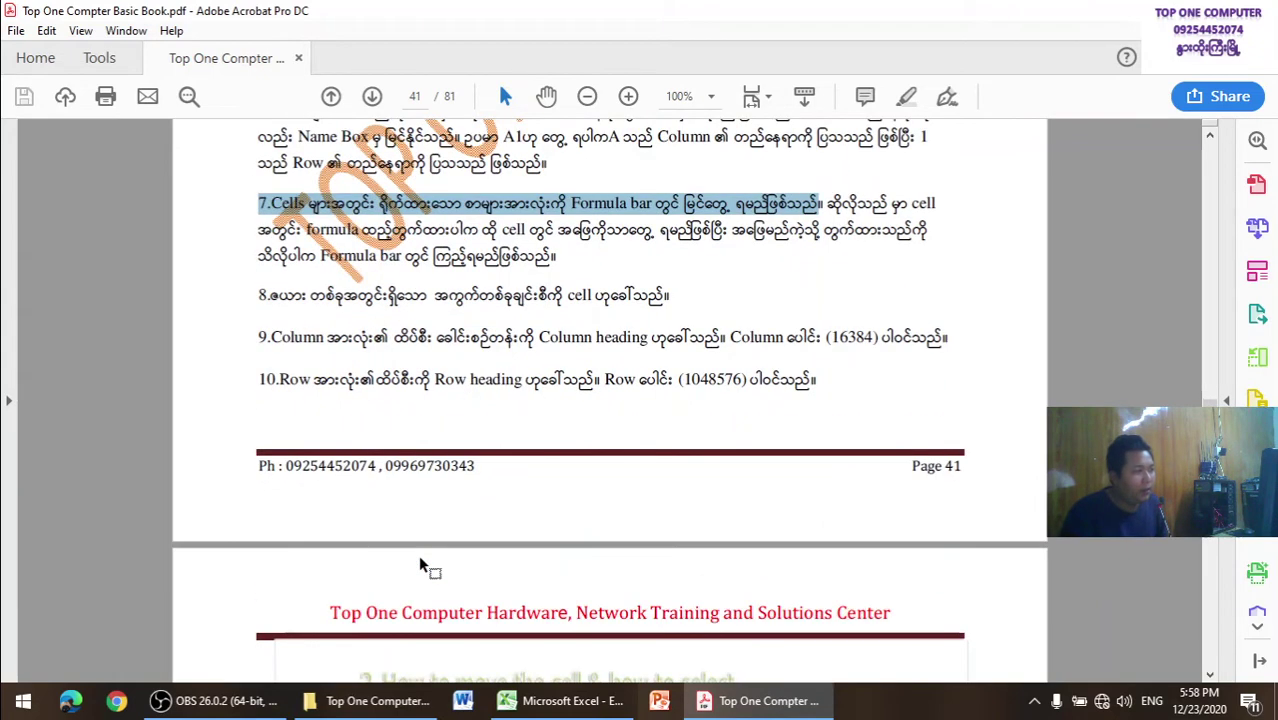
pyautogui.scroll(3, 418, 554)
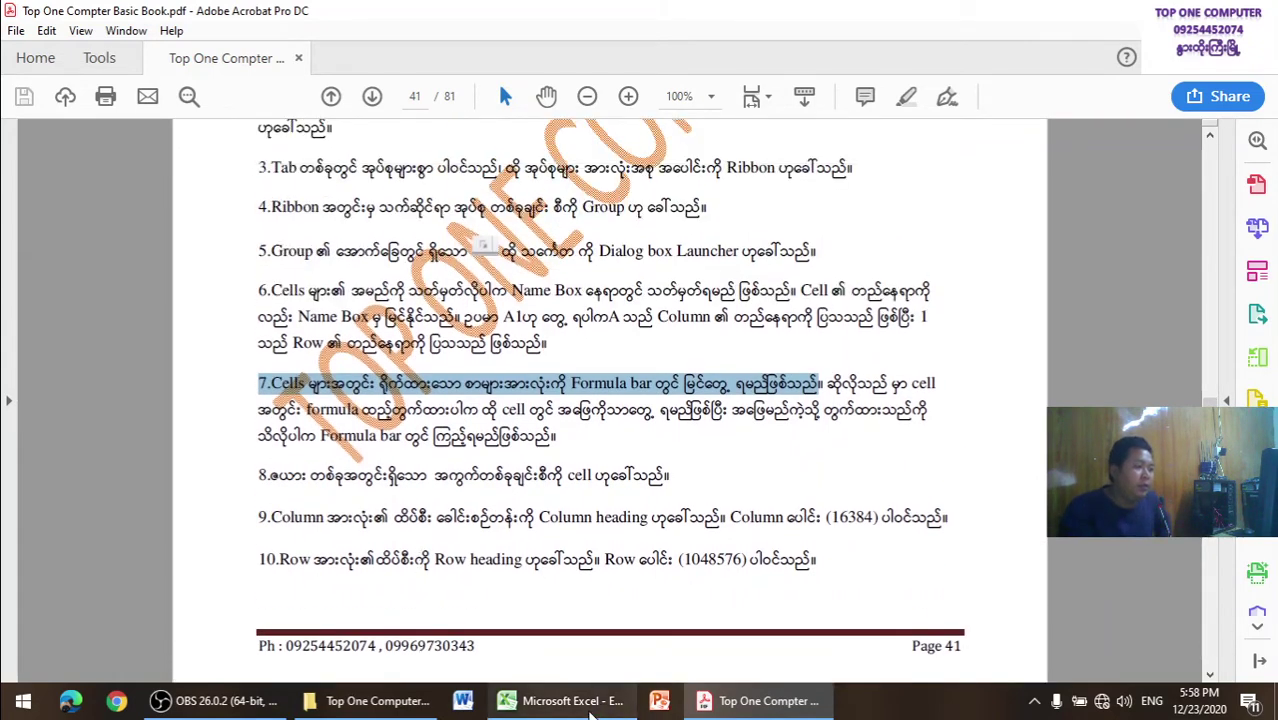
pyautogui.click(565, 700)
pyautogui.click(399, 364)
pyautogui.click(222, 370)
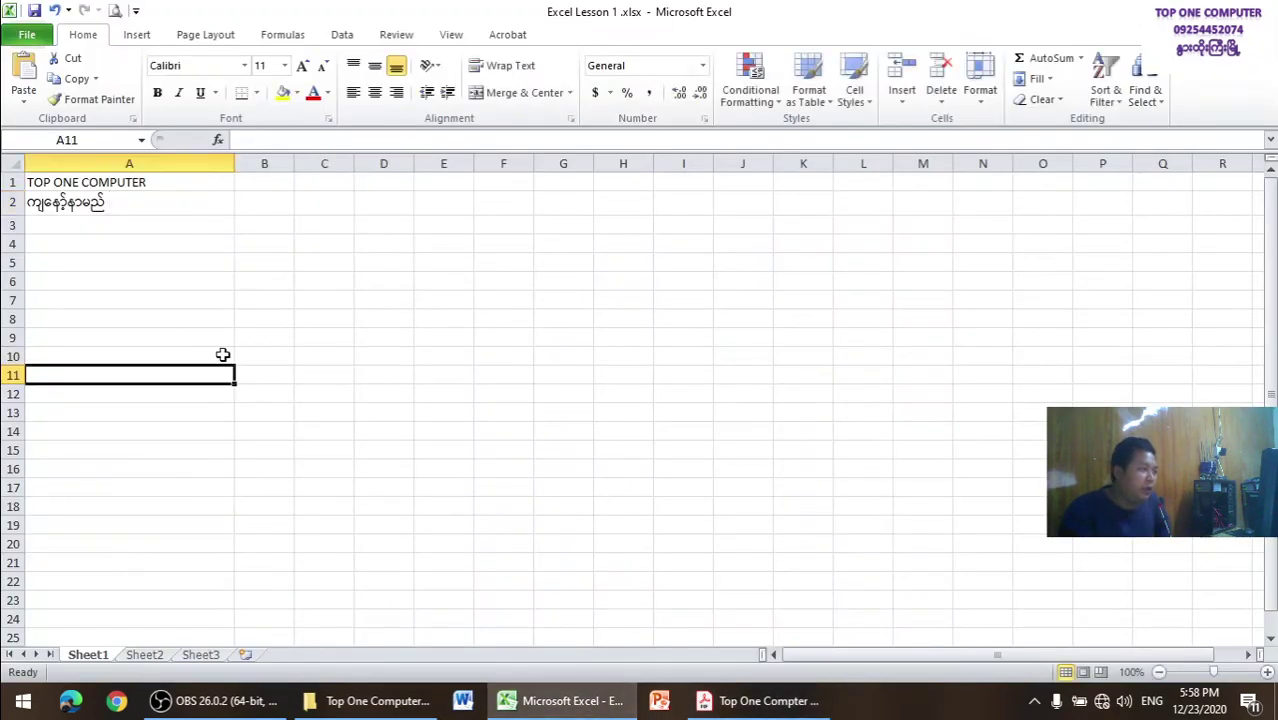
# Look over the Insert, Home and Page Layout ribbon tabs, then bring up the lesson PDF
pyautogui.click(140, 182)
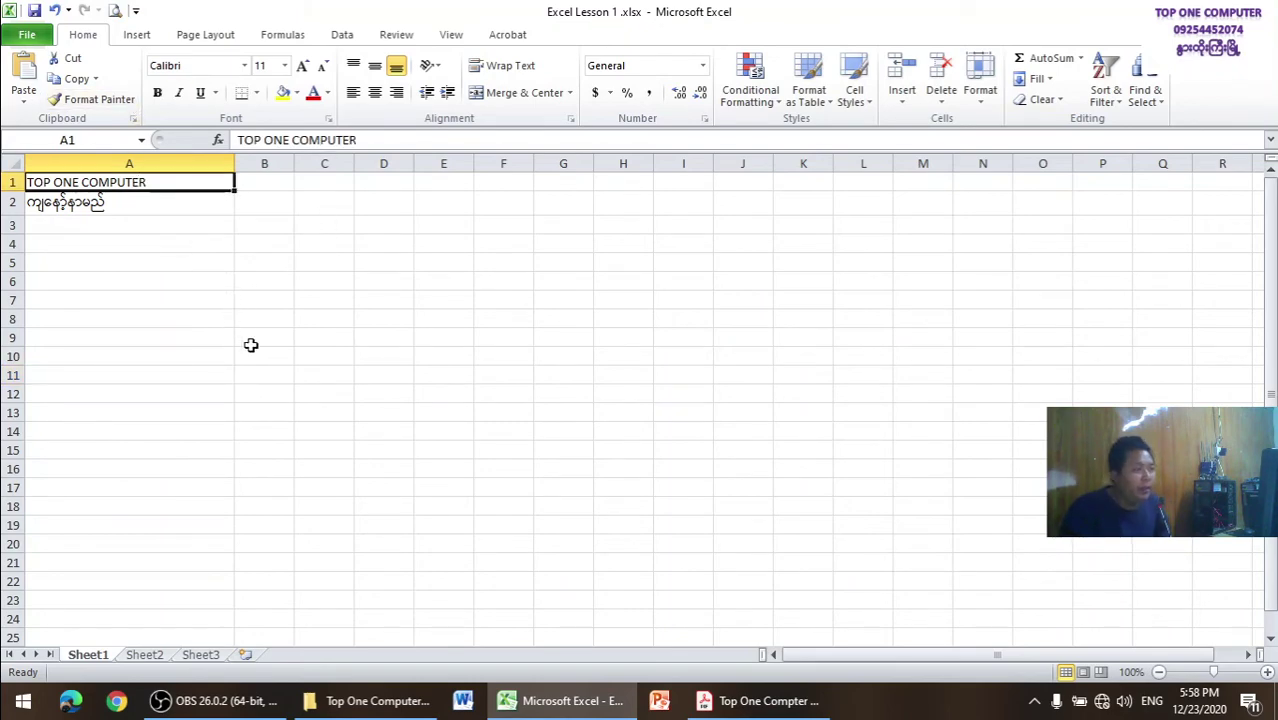
pyautogui.click(138, 36)
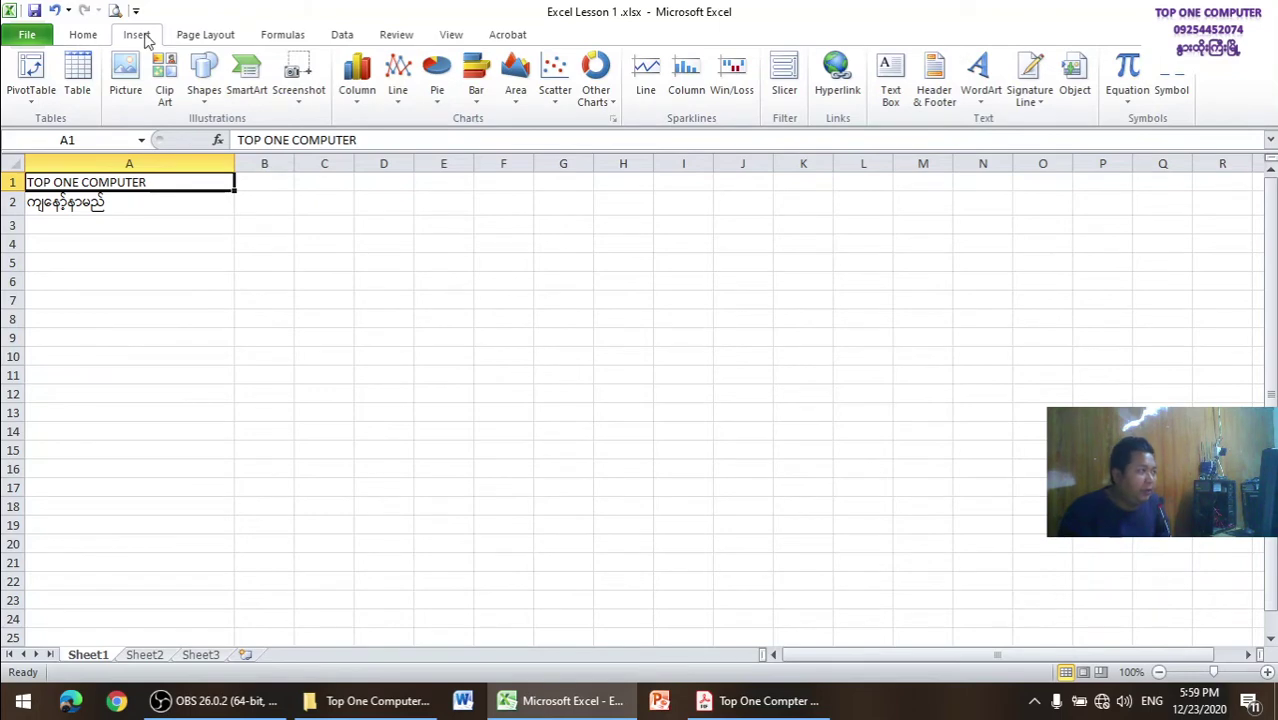
pyautogui.click(83, 34)
pyautogui.click(137, 34)
pyautogui.click(205, 34)
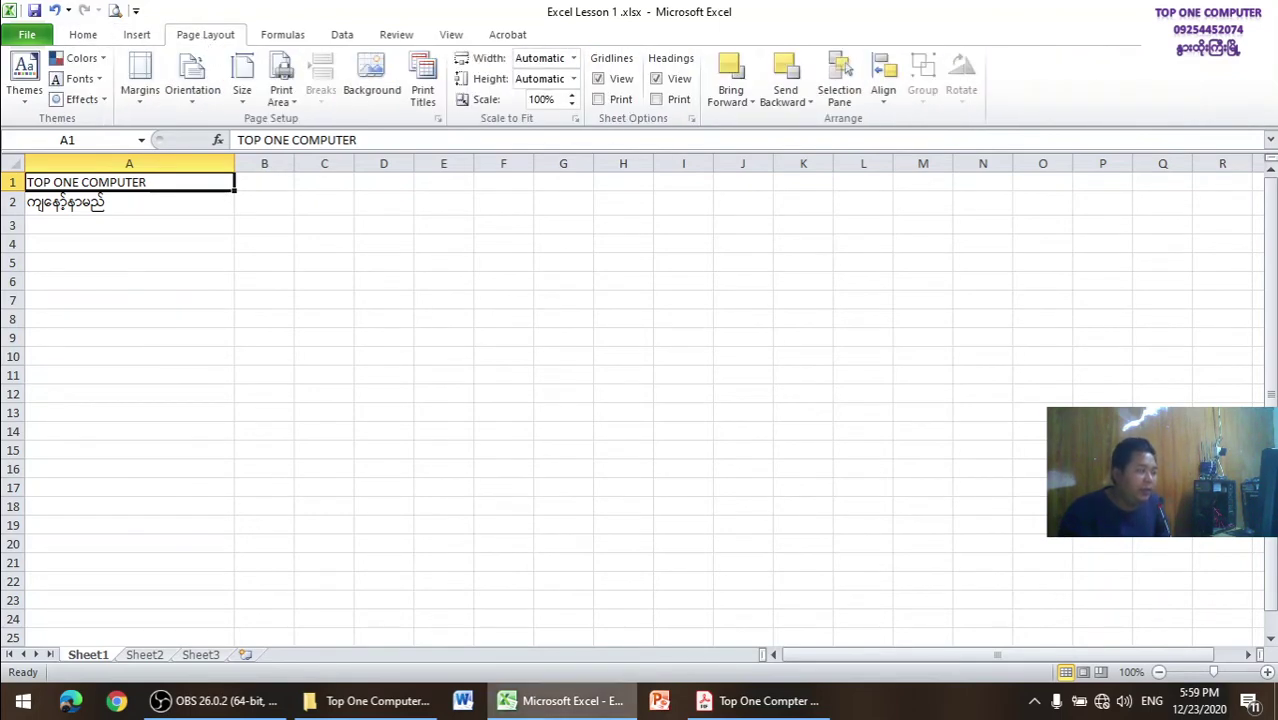
pyautogui.click(758, 700)
pyautogui.scroll(-4, 690, 582)
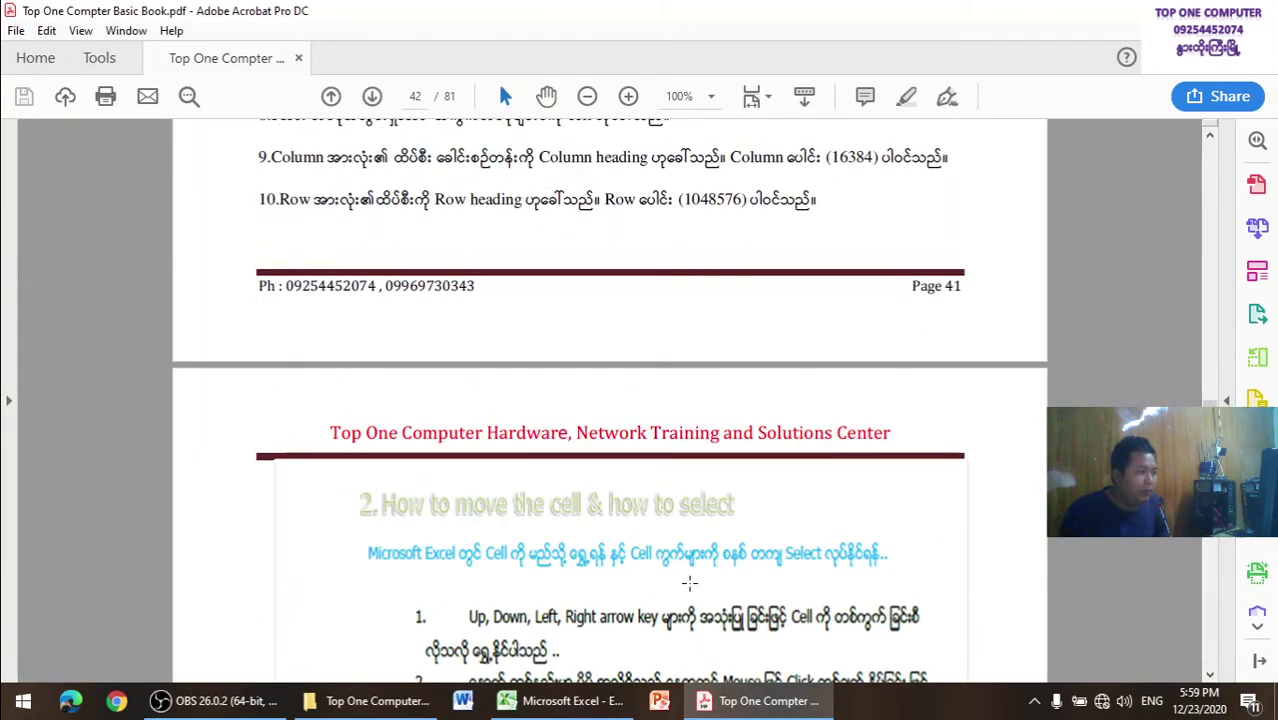
# Scroll the PDF to '2. How to move the cell & how to select', then return to Excel
pyautogui.scroll(-5, 690, 582)
pyautogui.scroll(-4, 690, 582)
pyautogui.scroll(-3, 690, 582)
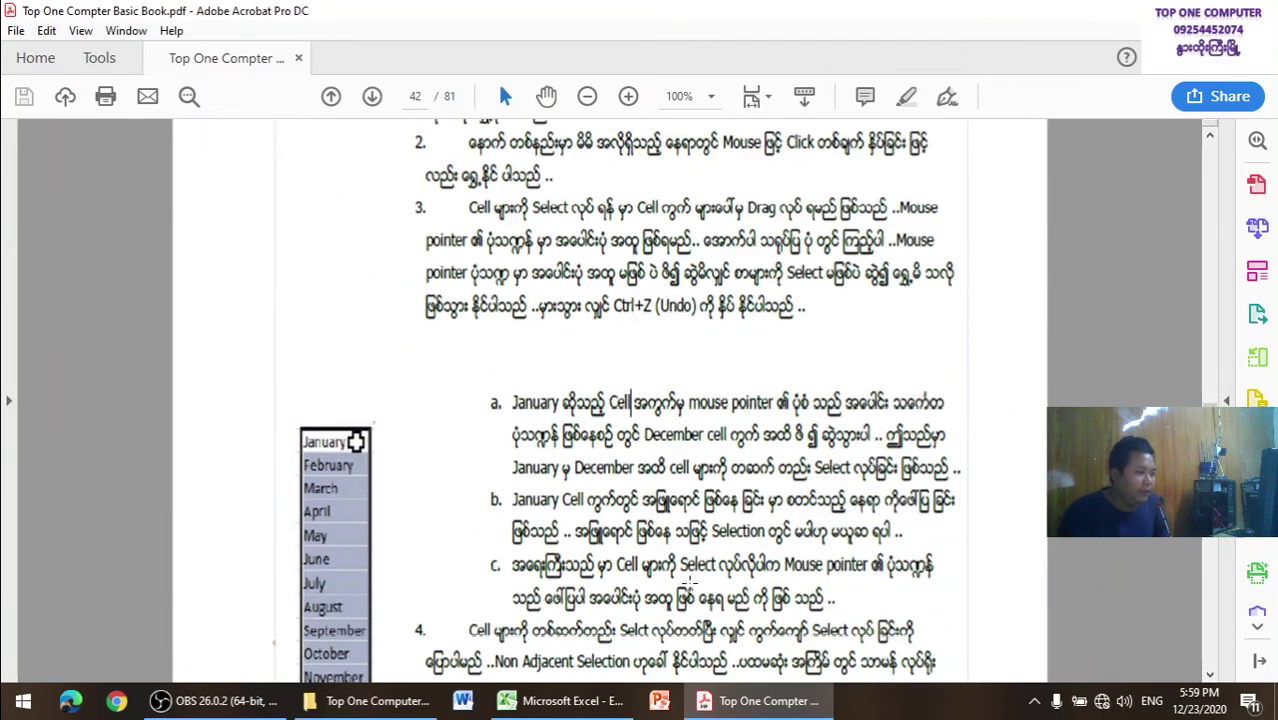
pyautogui.moveTo(560, 701)
pyautogui.click(604, 712)
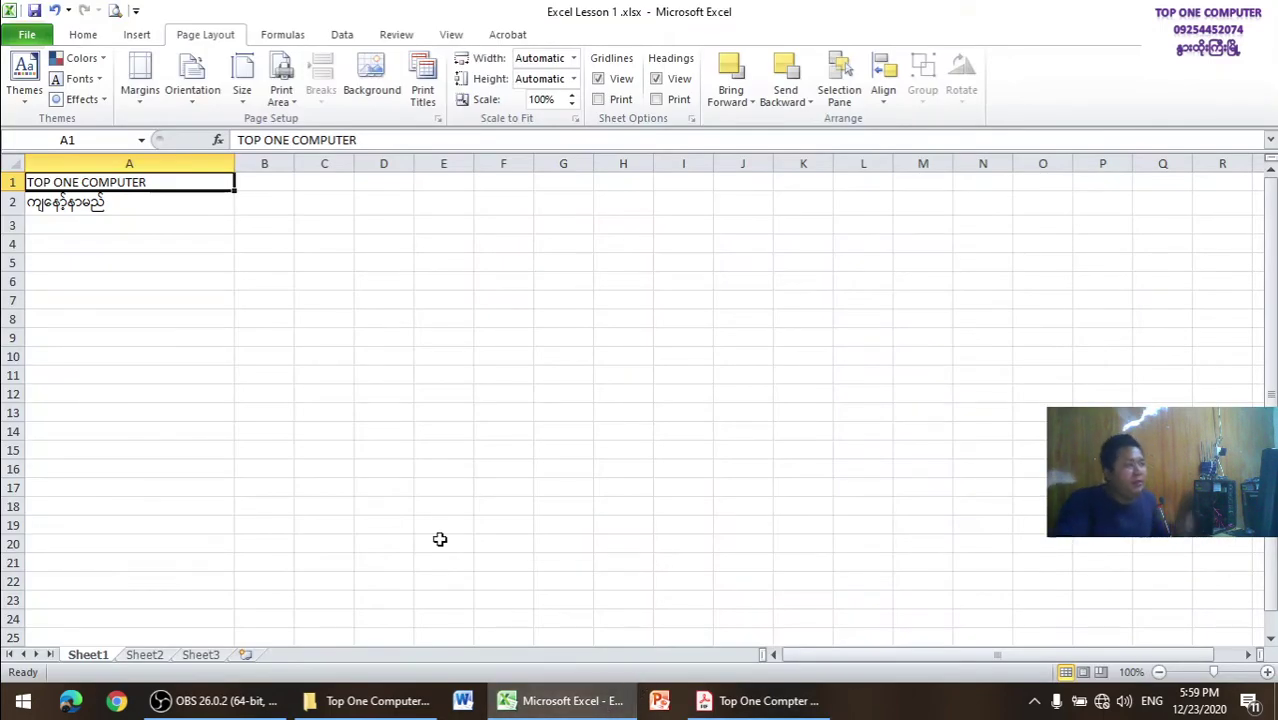
# Delete the contents of A1:A3, shrink column A to normal width, and save the workbook
pyautogui.moveTo(157, 182); pyautogui.dragTo(146, 222)
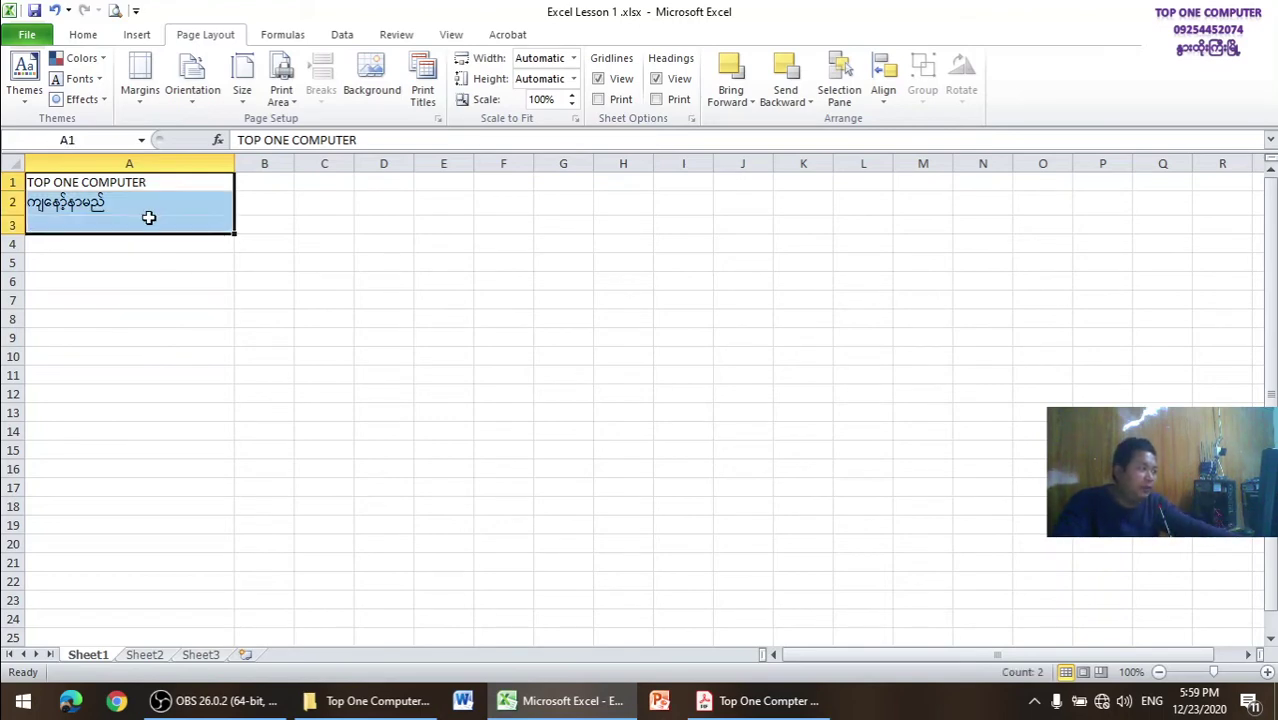
pyautogui.press('Delete')
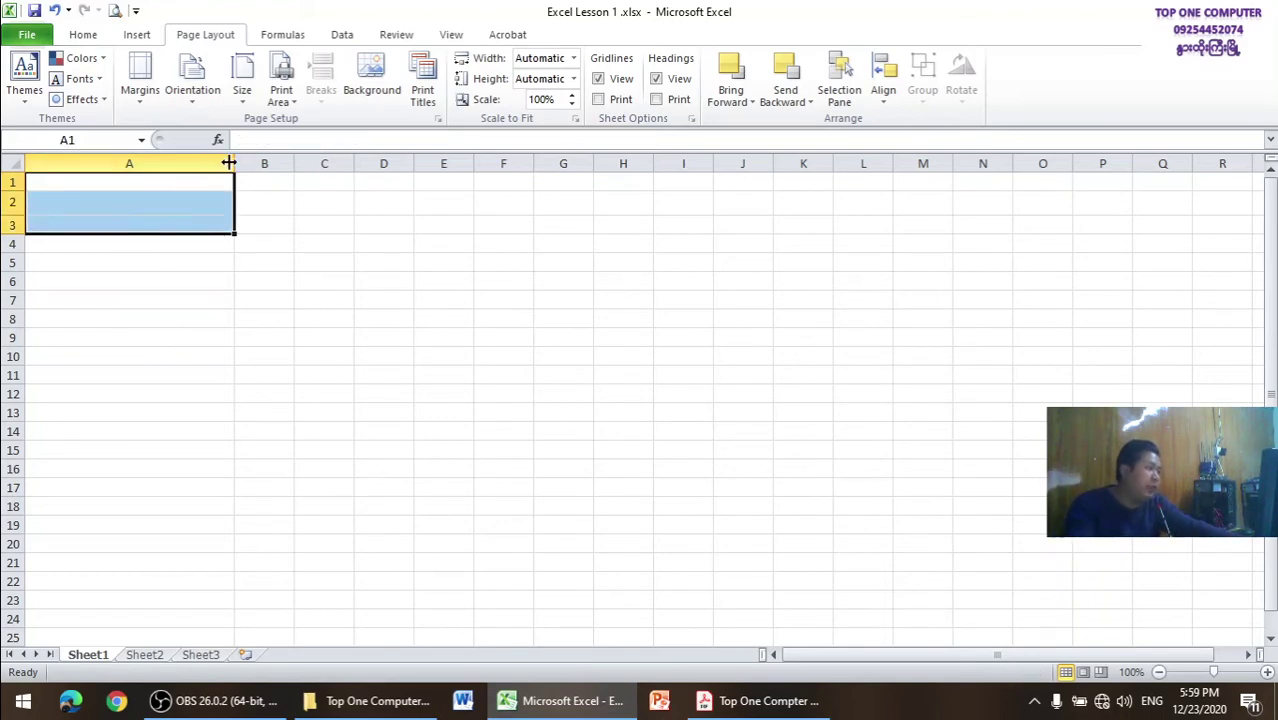
pyautogui.moveTo(236, 162); pyautogui.dragTo(108, 162)
pyautogui.click(106, 243)
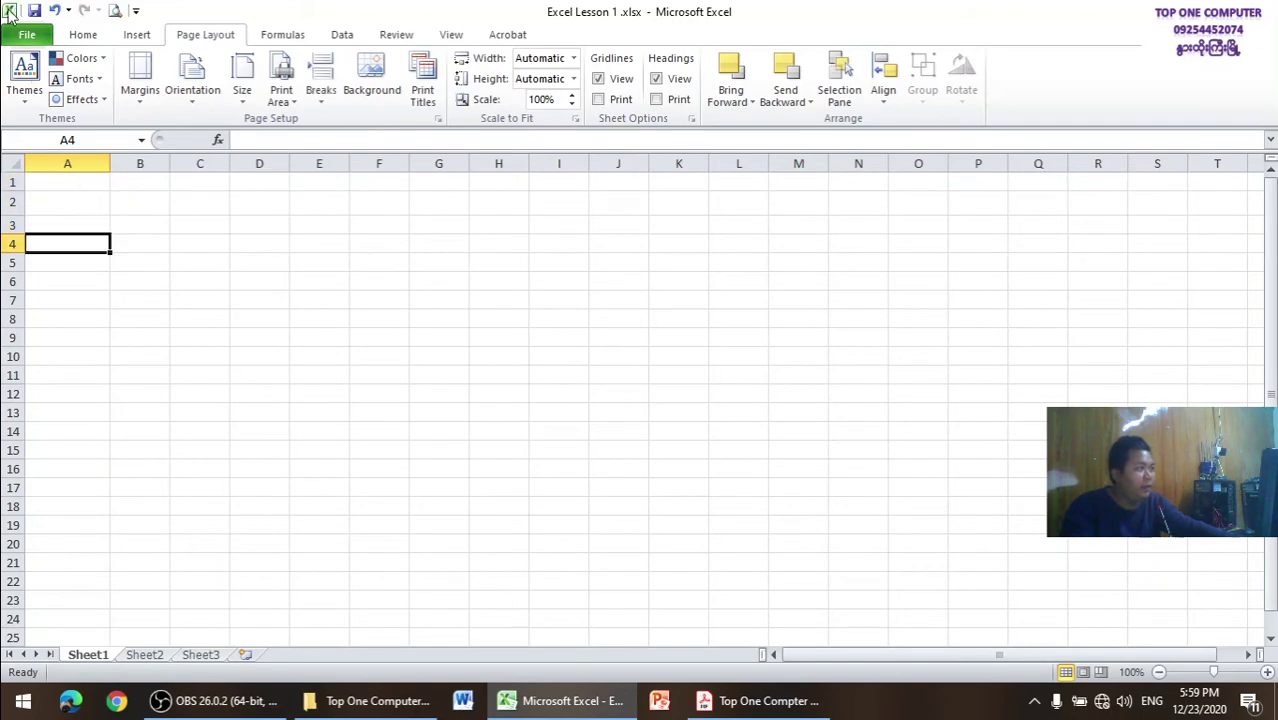
pyautogui.click(26, 36)
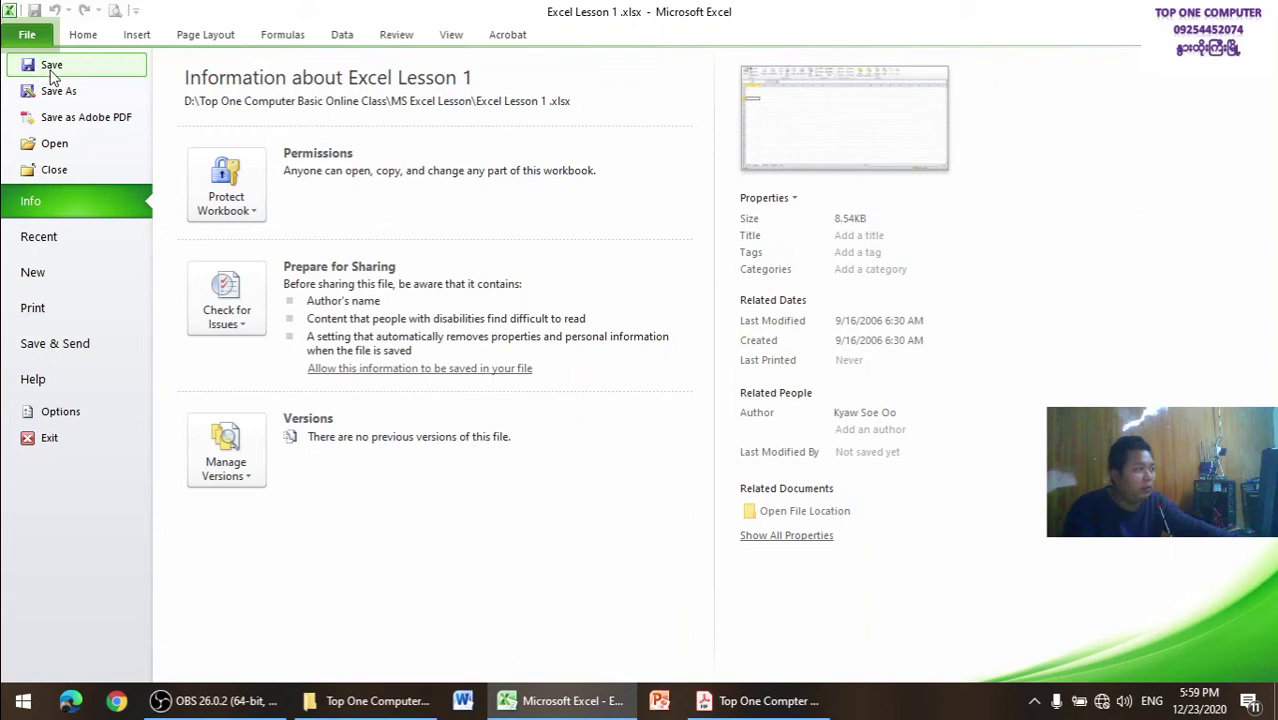
pyautogui.click(52, 72)
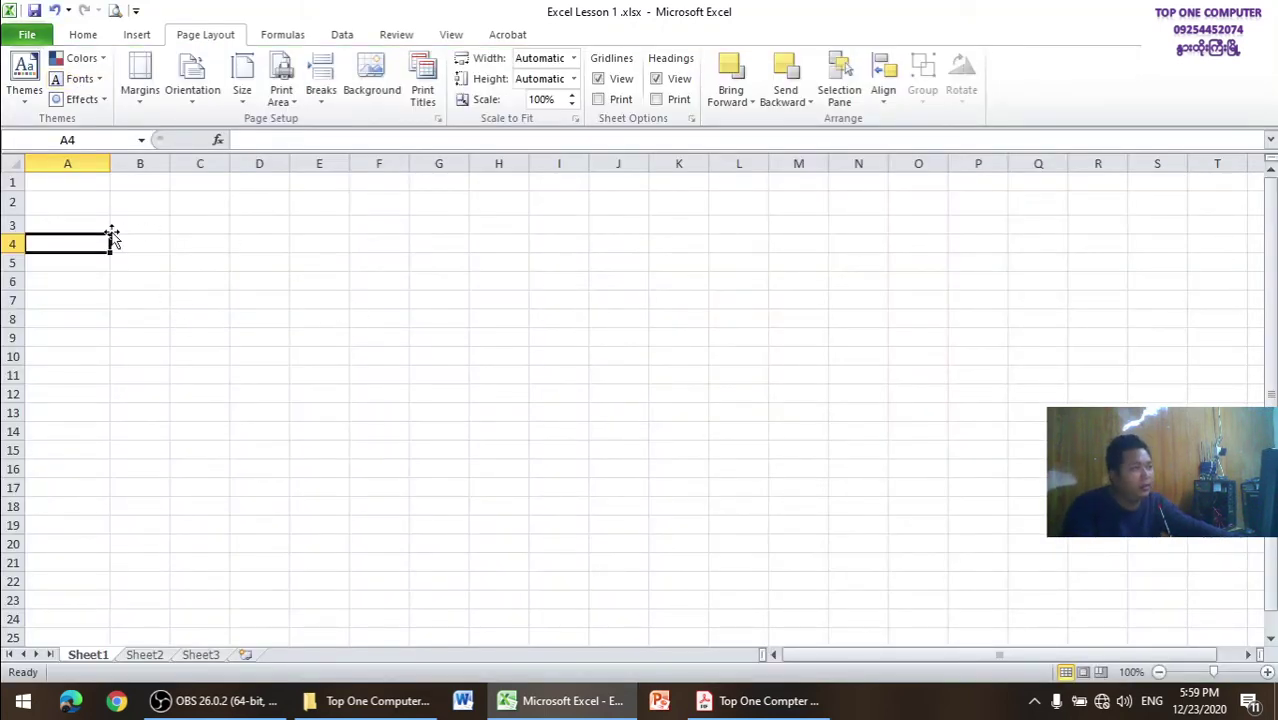
# Type a person's name into cell A1 after switching the keyboard input to English
pyautogui.click(74, 182)
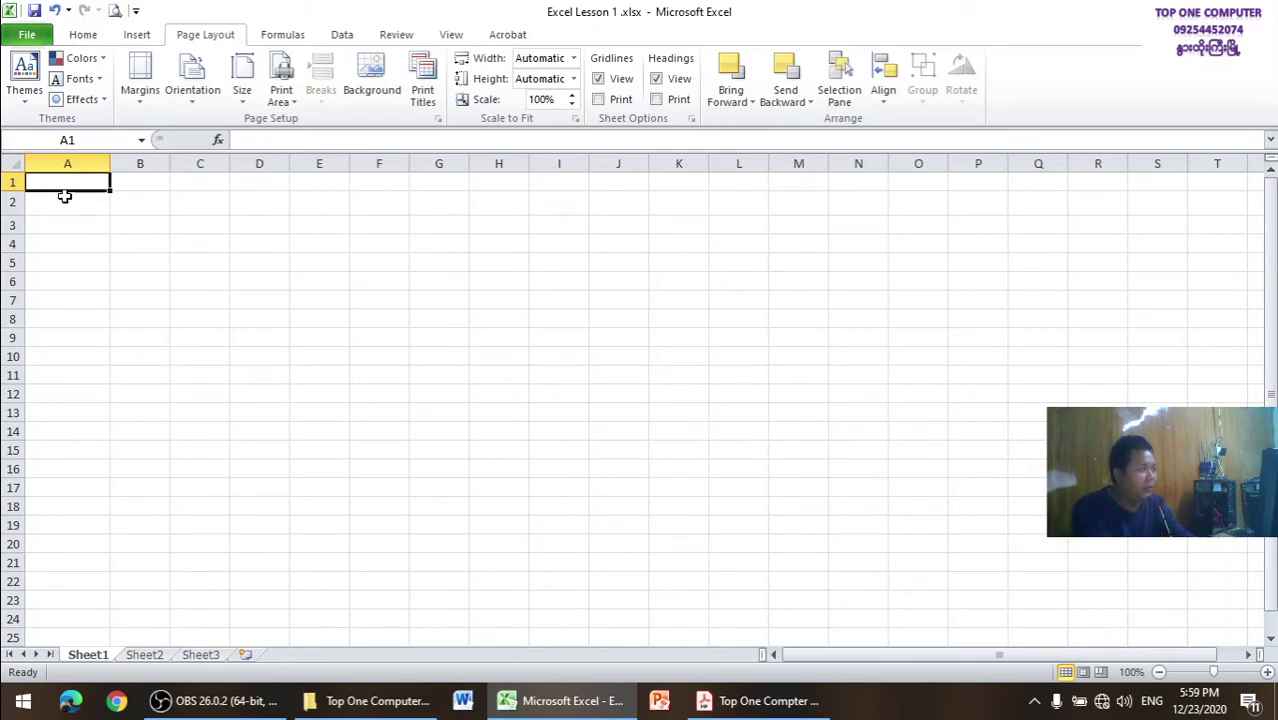
pyautogui.write('က')
pyautogui.hotkey('ctrl', 'space')
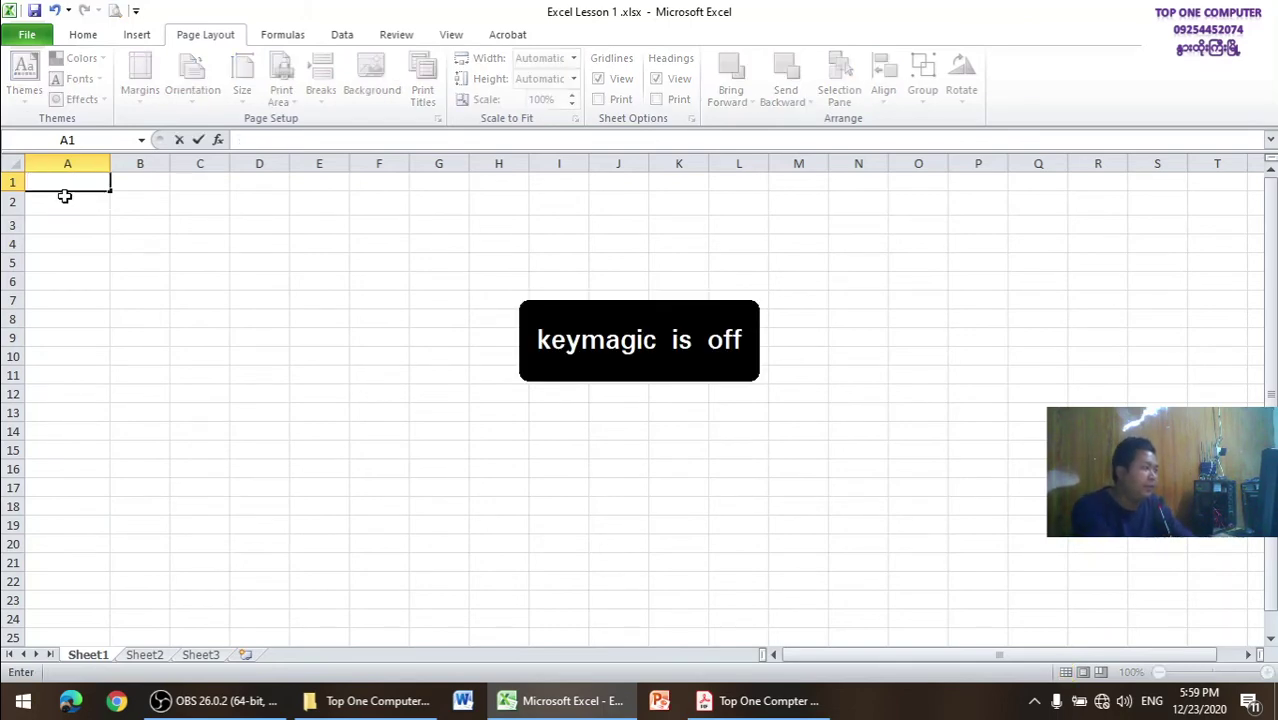
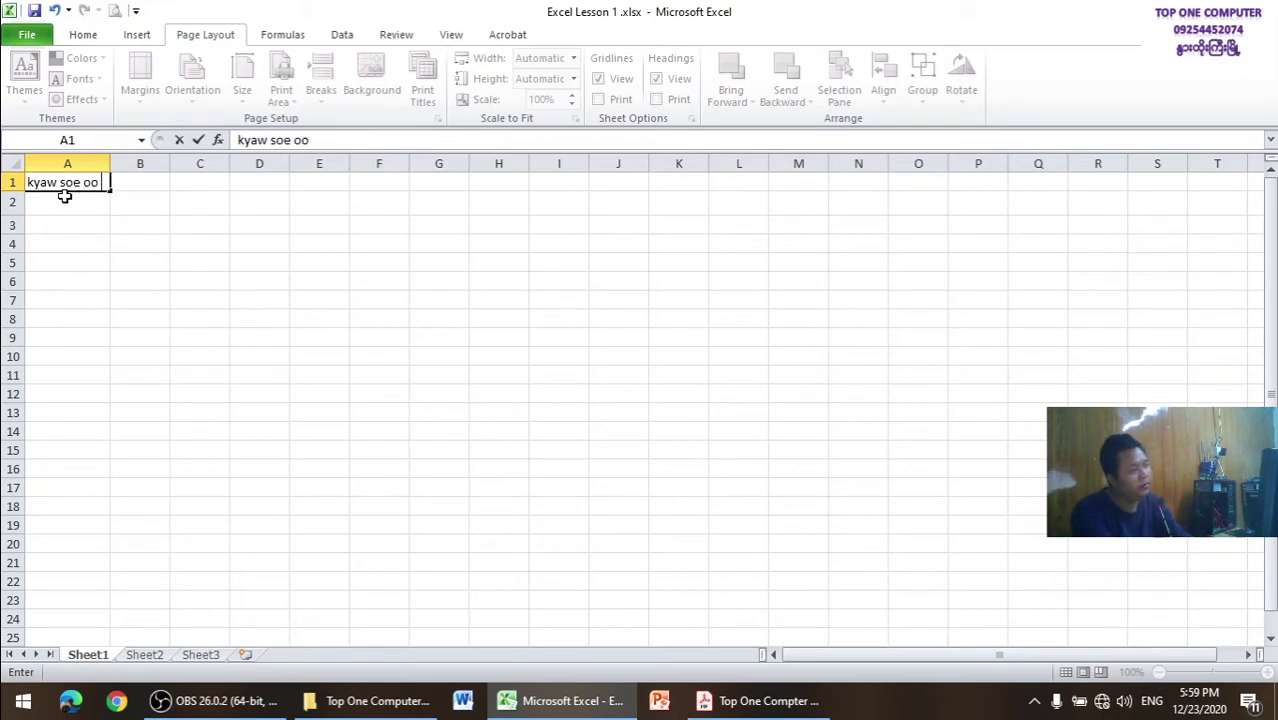
# Save the workbook from the File view, bringing up the Save As dialog
pyautogui.click(44, 42)
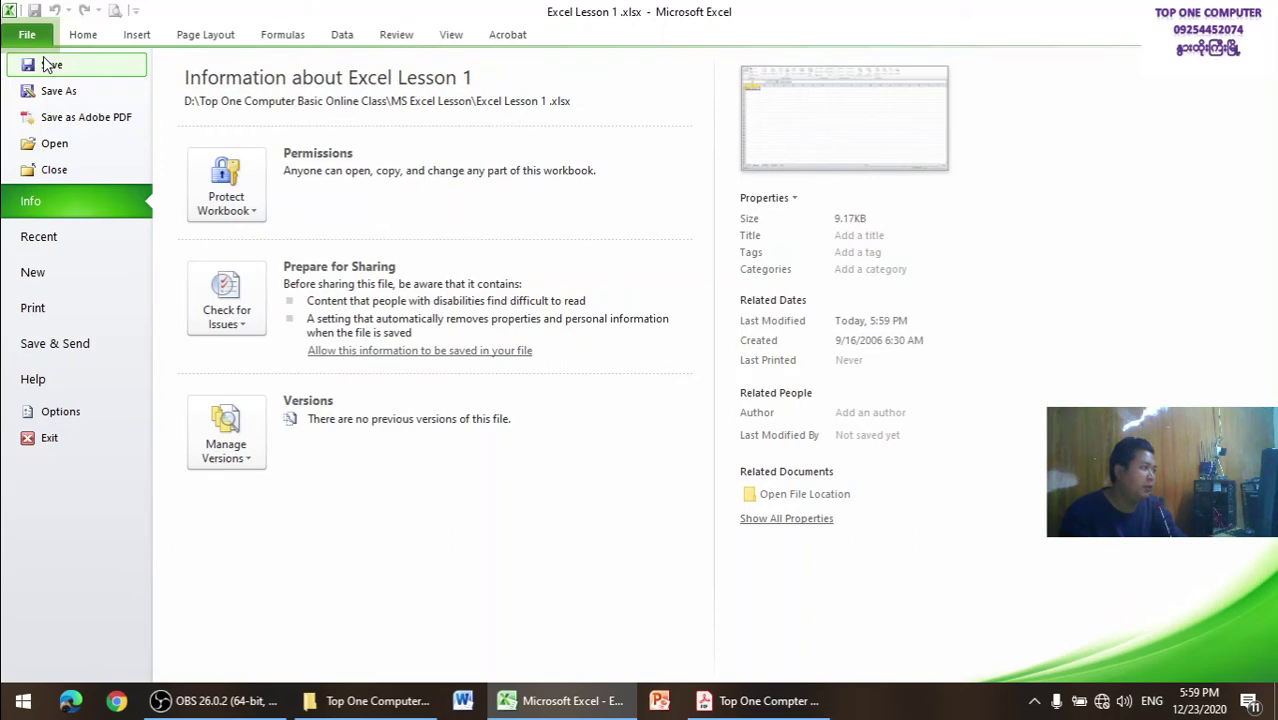
pyautogui.click(46, 64)
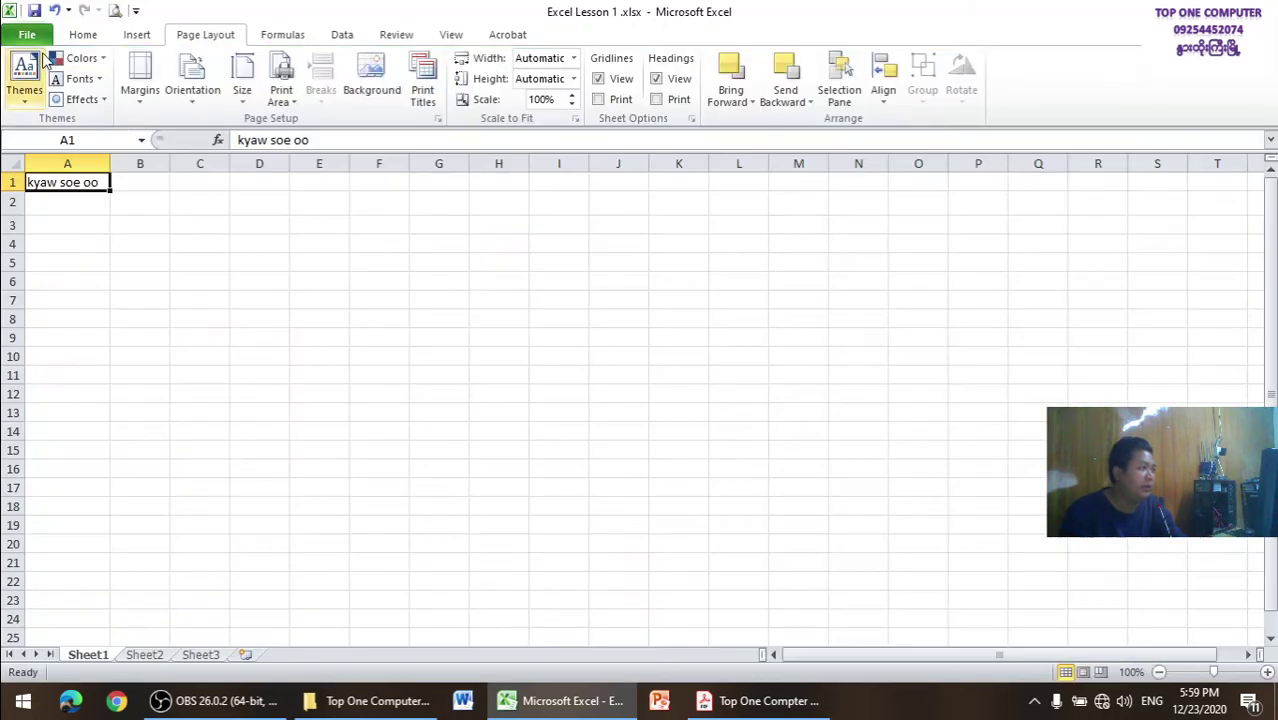
pyautogui.click(30, 34)
pyautogui.click(48, 88)
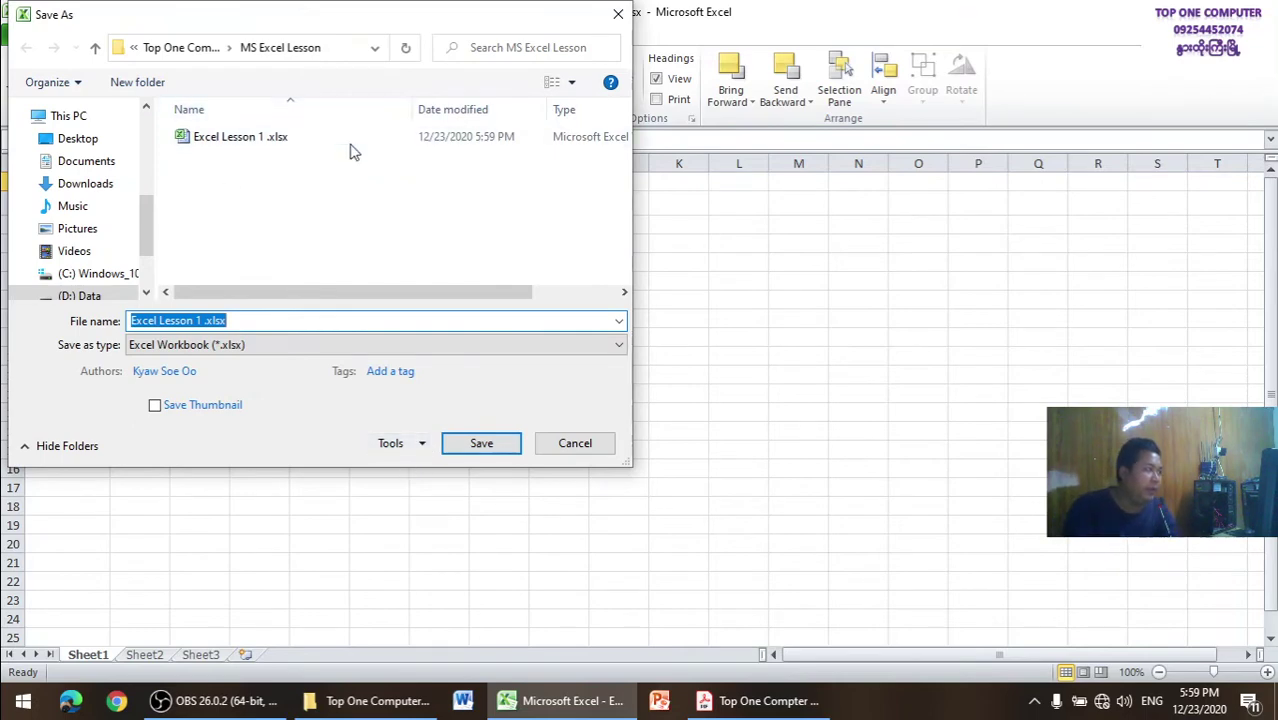
pyautogui.click(100, 162)
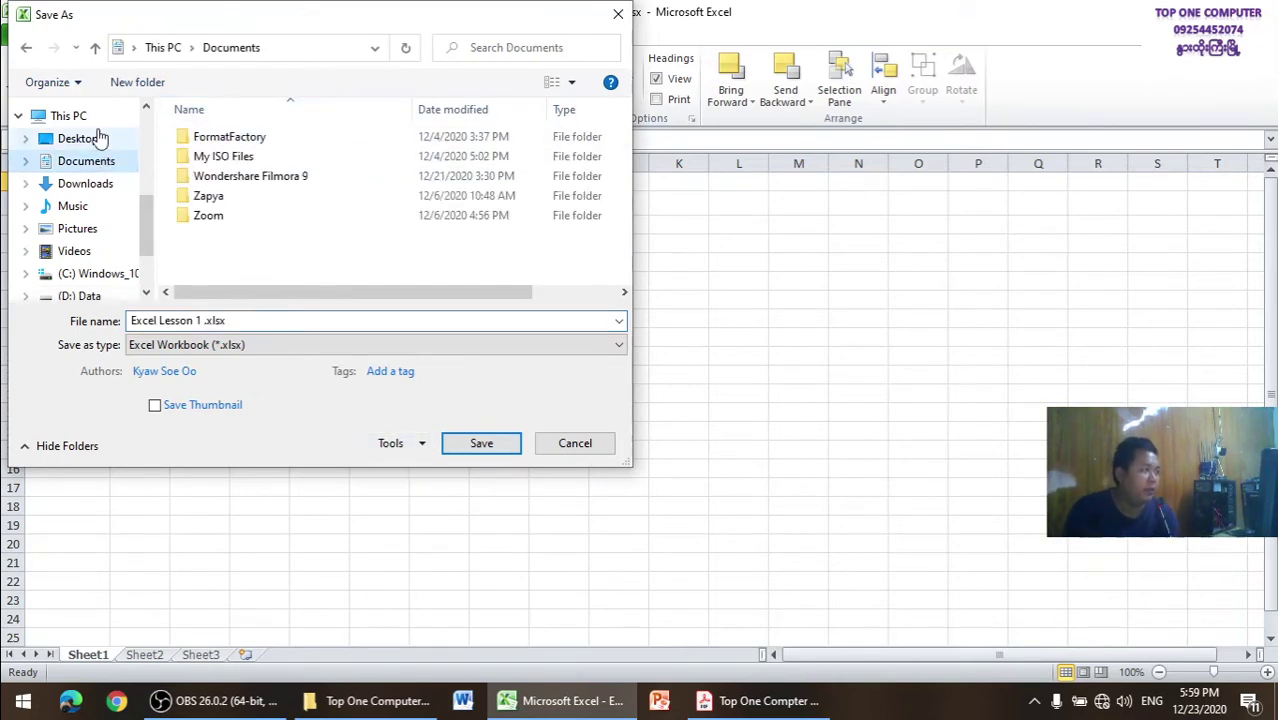
pyautogui.click(100, 138)
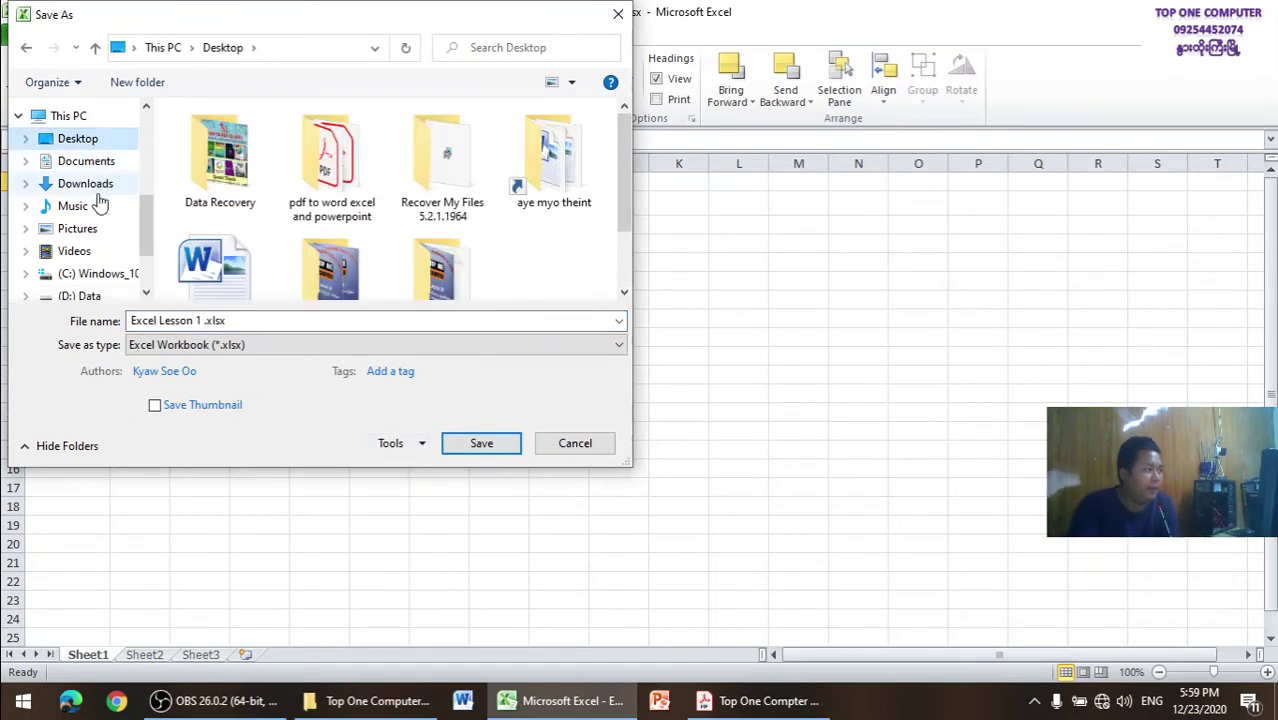
pyautogui.click(97, 190)
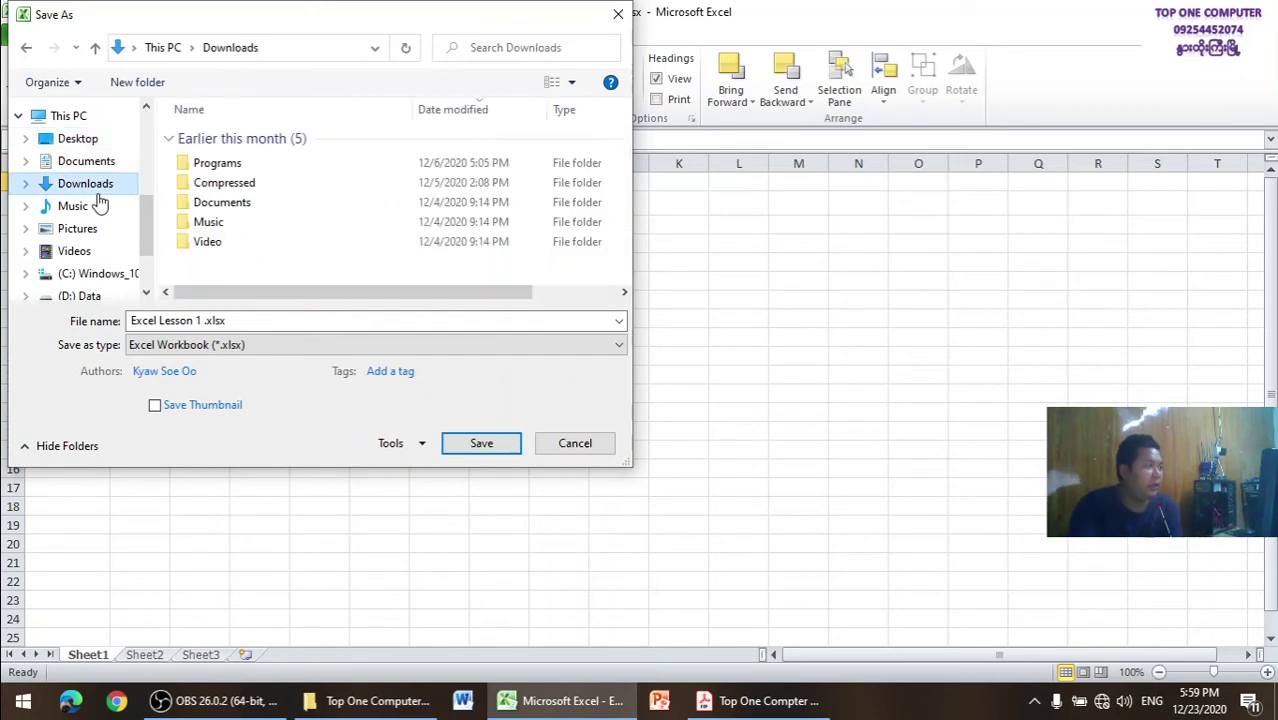
pyautogui.click(231, 347)
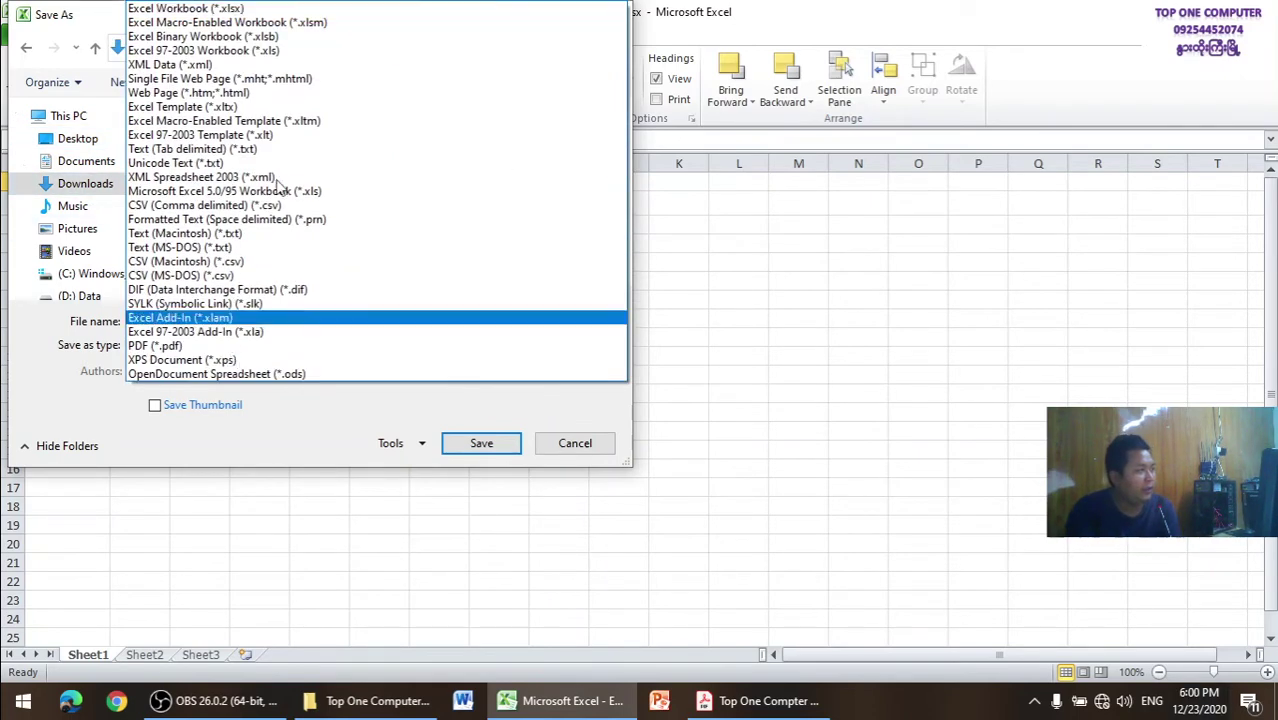
pyautogui.click(292, 8)
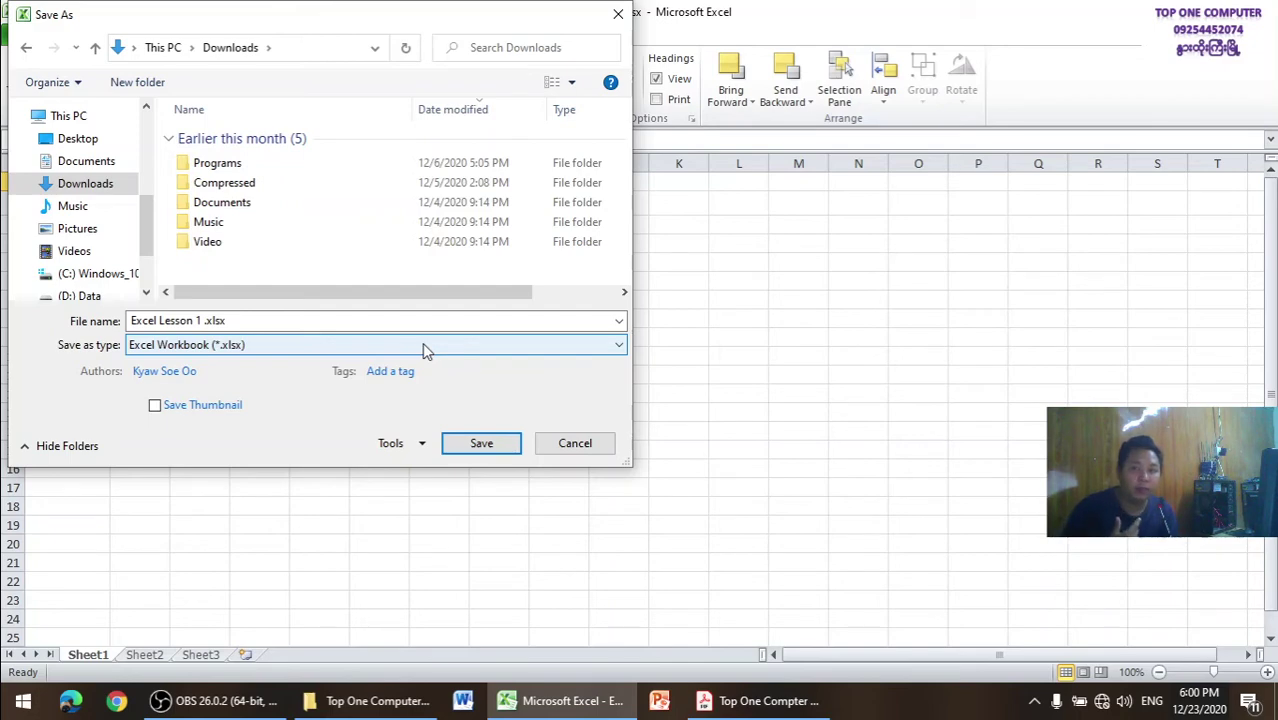
pyautogui.click(424, 344)
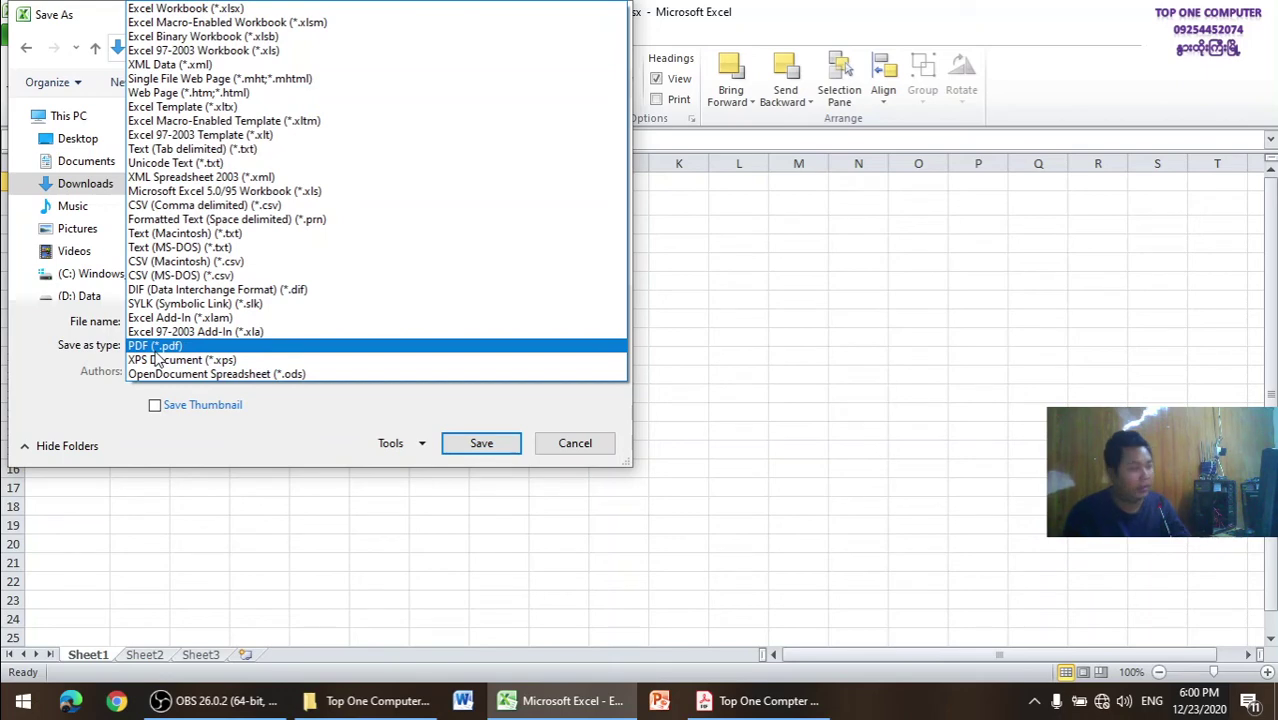
pyautogui.click(546, 458)
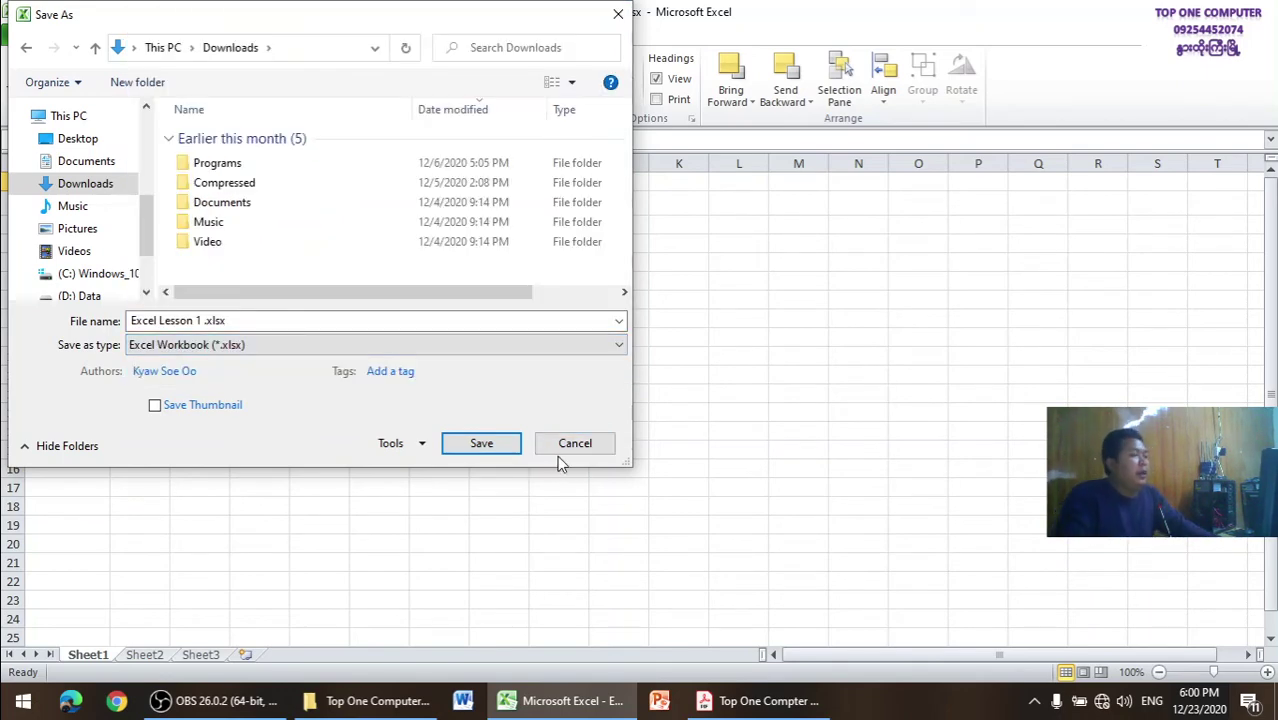
pyautogui.click(565, 450)
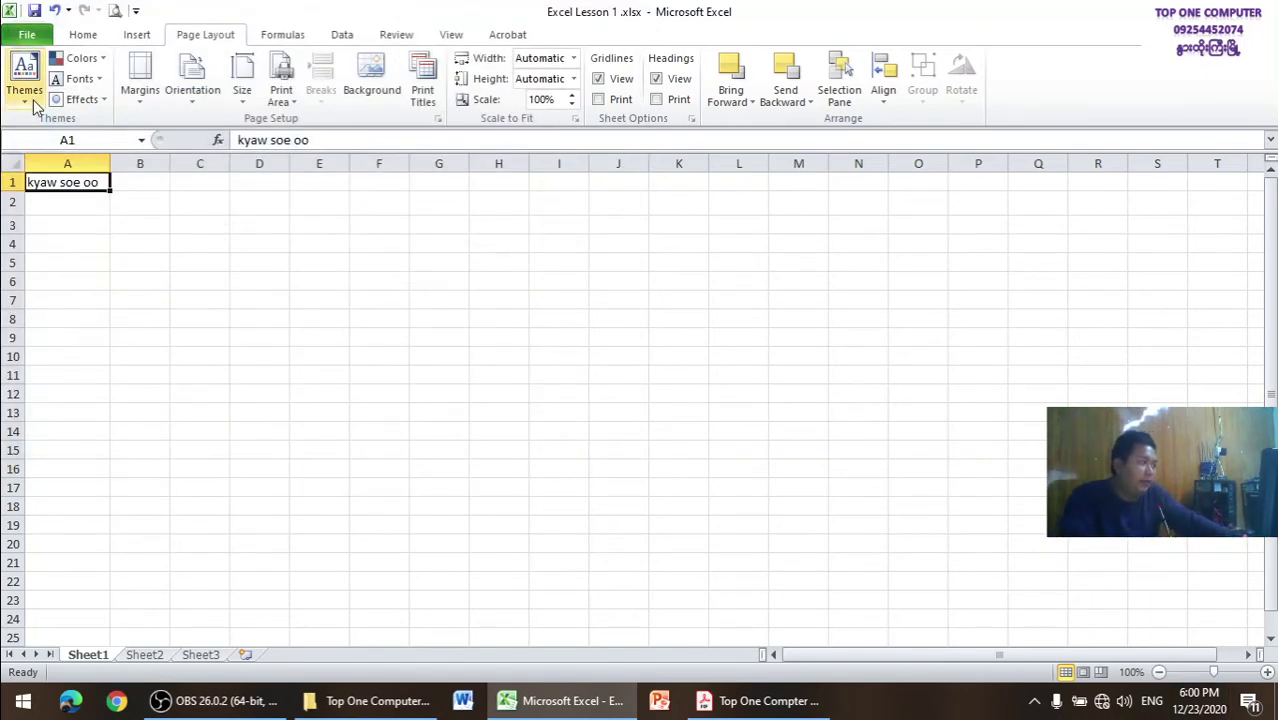
# Convert Sheet1 with Save as Adobe PDF, saving Excel Lesson 1 .pdf to the Desktop
pyautogui.click(27, 34)
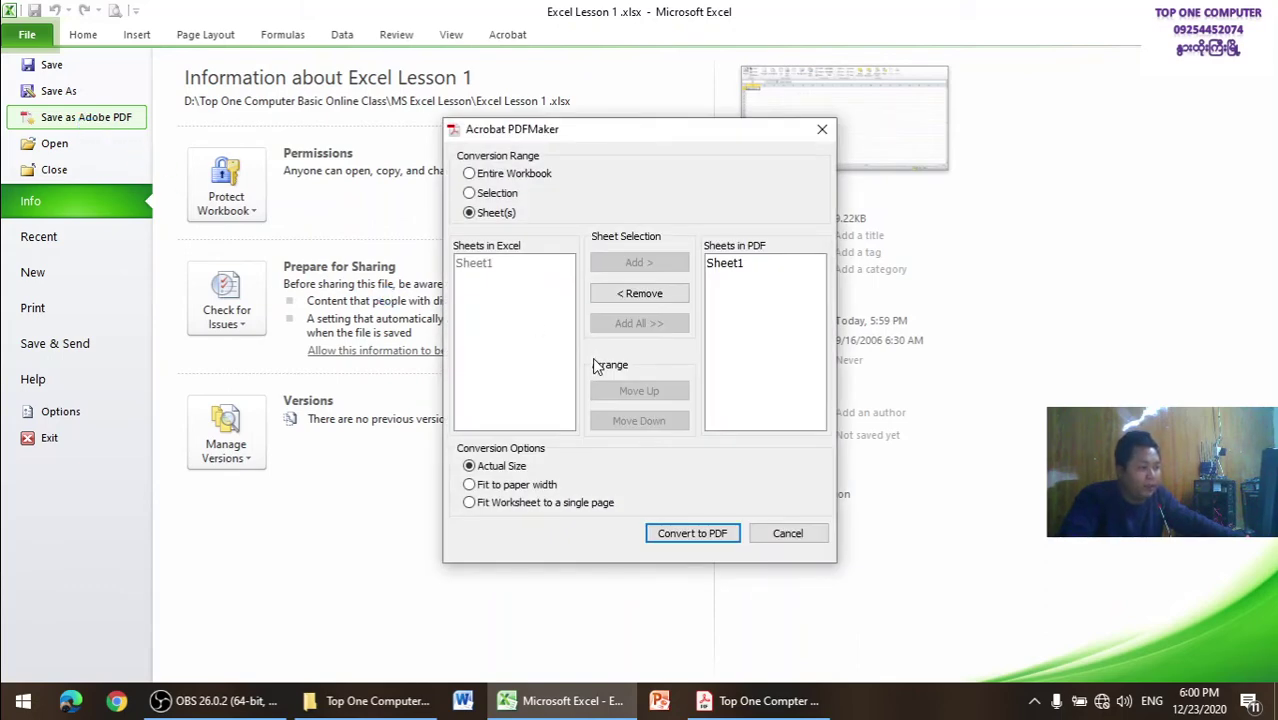
pyautogui.click(697, 537)
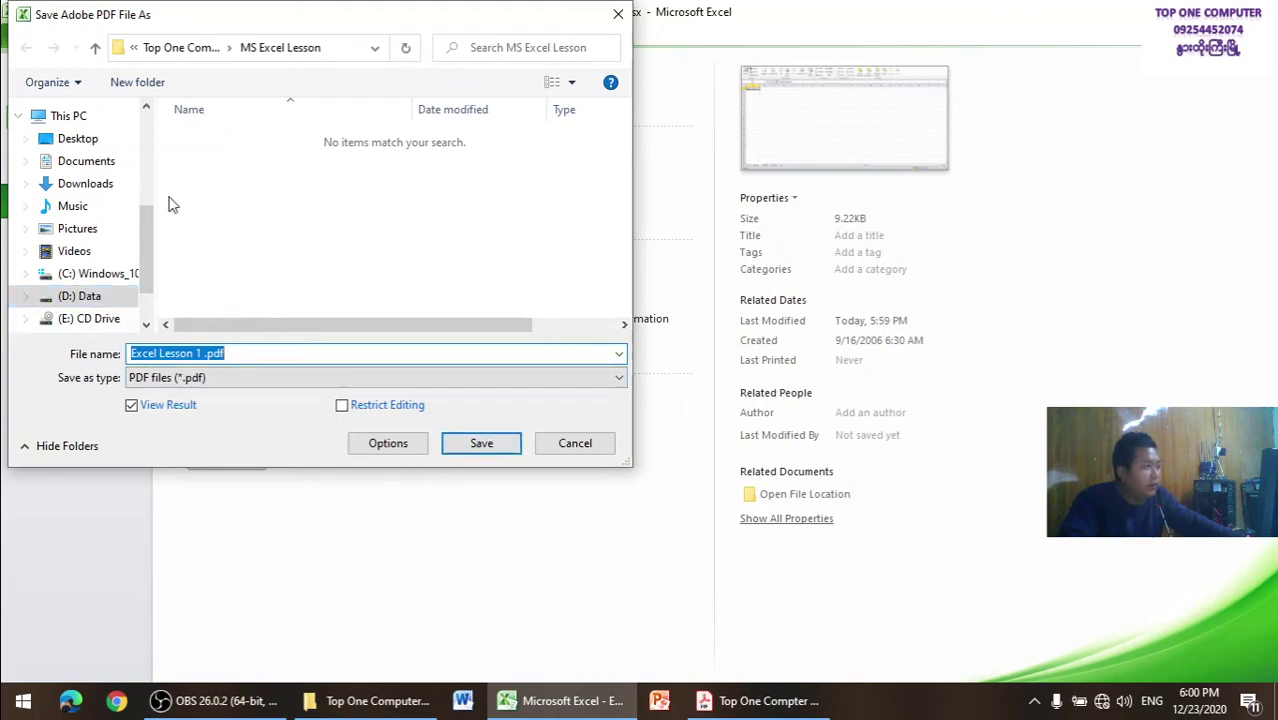
pyautogui.click(111, 140)
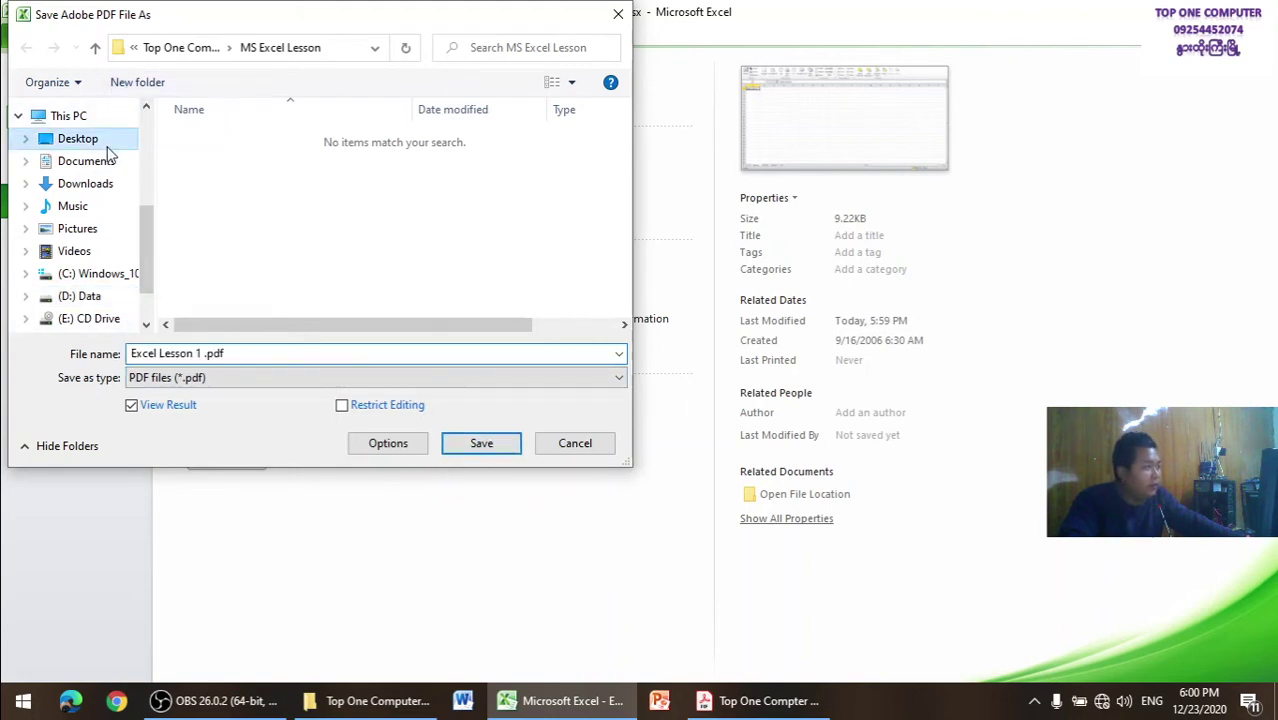
pyautogui.click(486, 446)
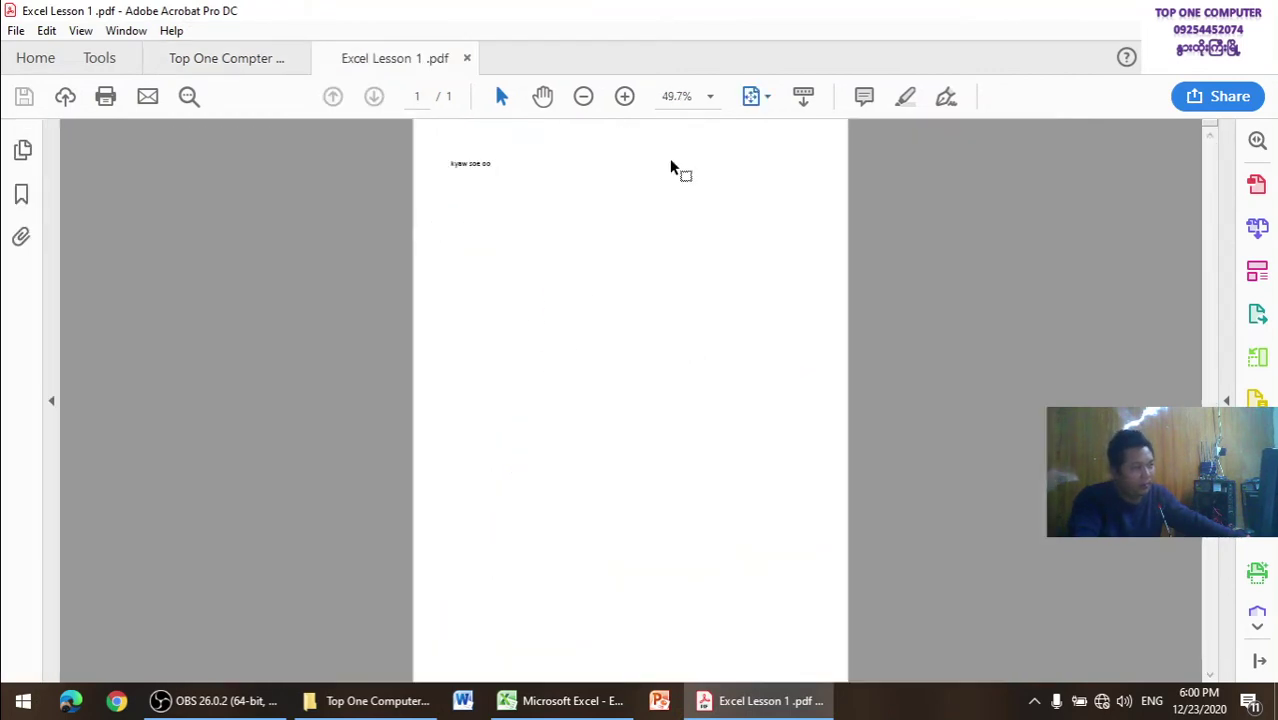
# Zoom the PDF to 125% then 75%, close Excel Lesson 1 .pdf, and switch windows
pyautogui.click(625, 96)
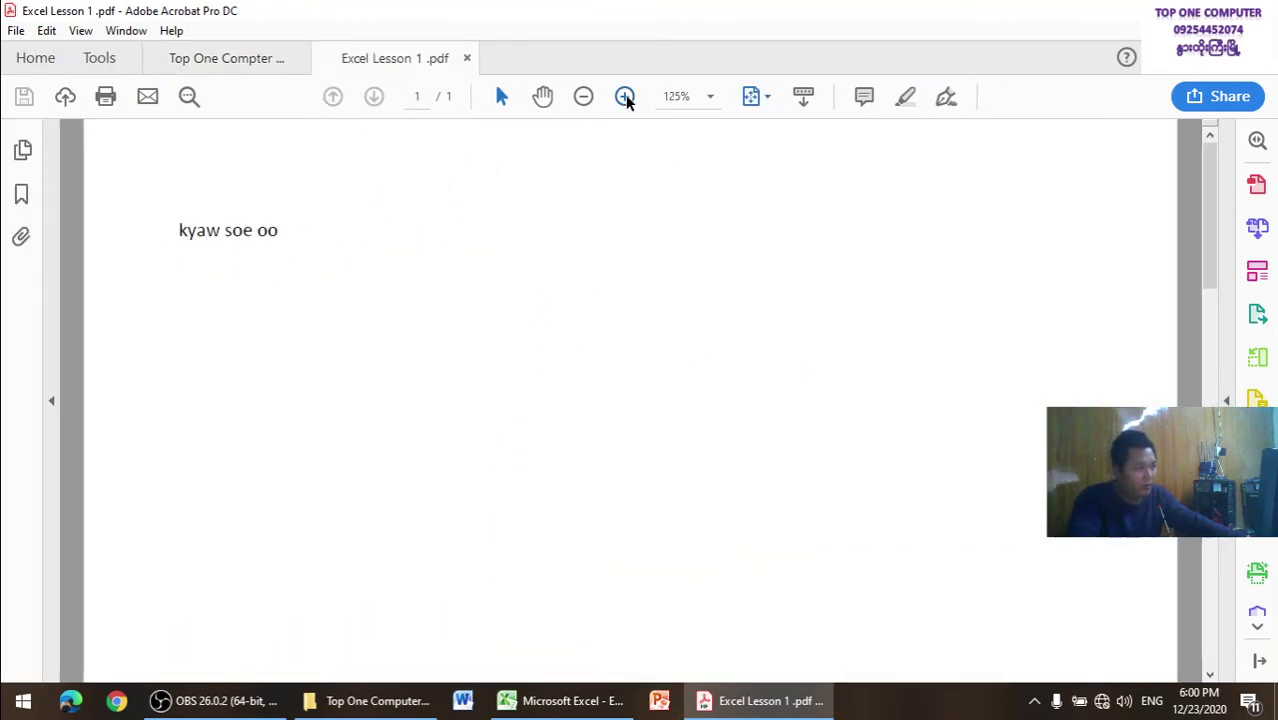
pyautogui.click(583, 97)
pyautogui.click(583, 97)
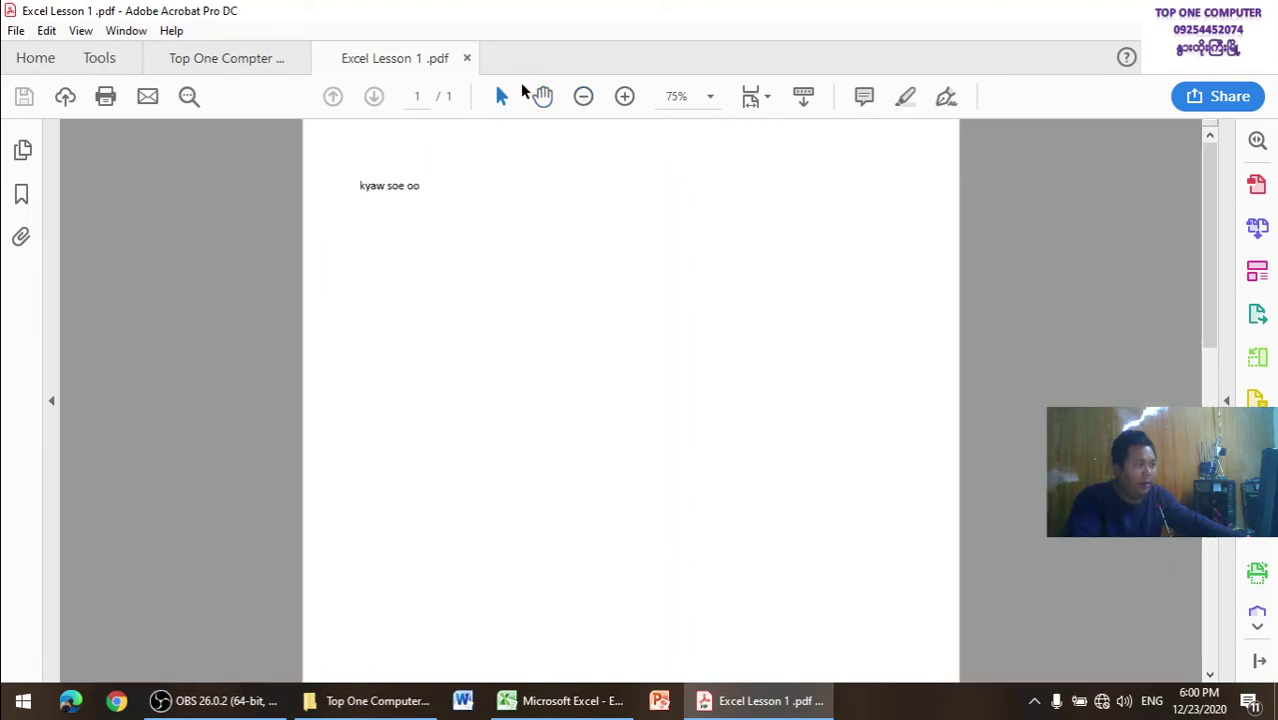
pyautogui.click(466, 58)
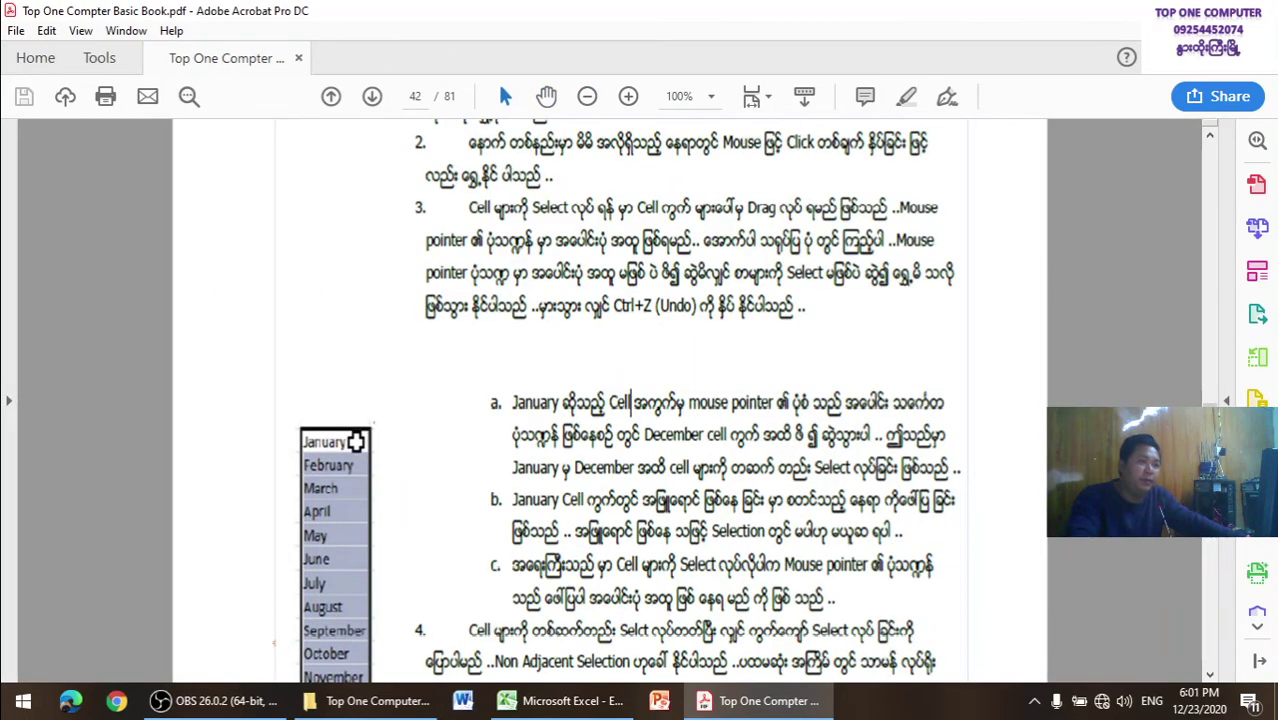
pyautogui.hotkey('alt', 'Tab')
pyautogui.hotkey('alt', 'Tab')
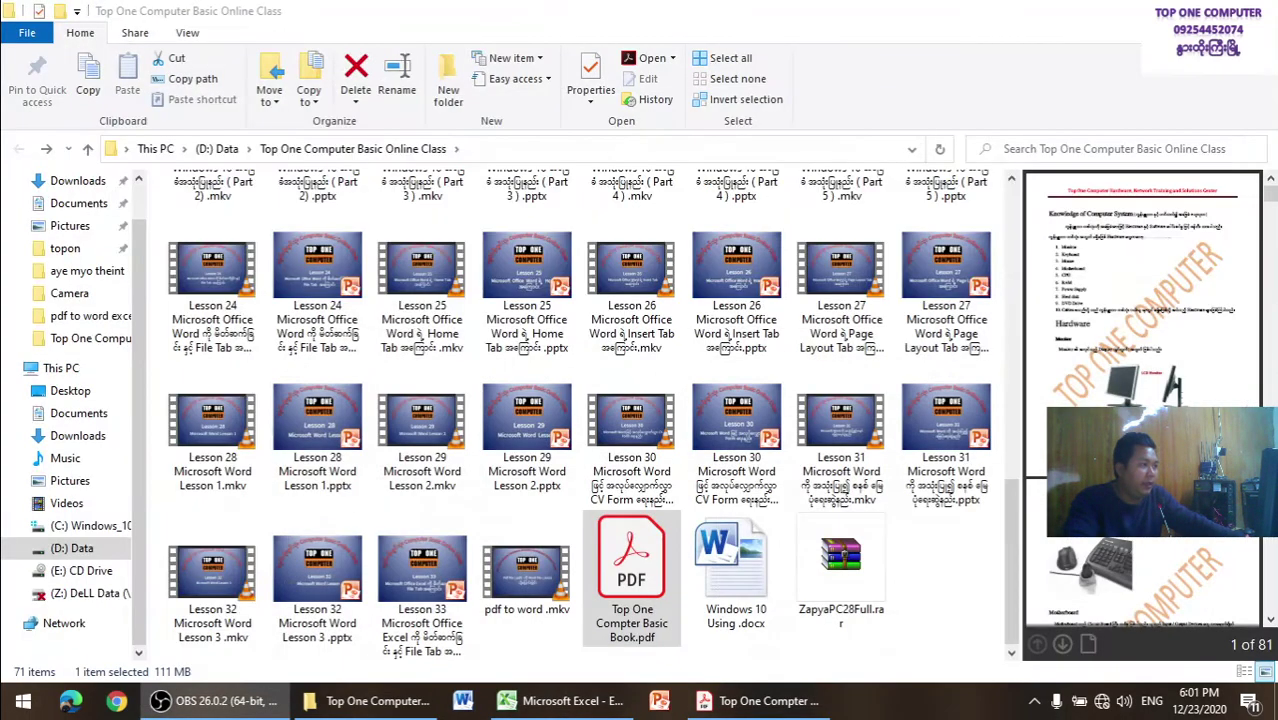
pyautogui.press('super+d')
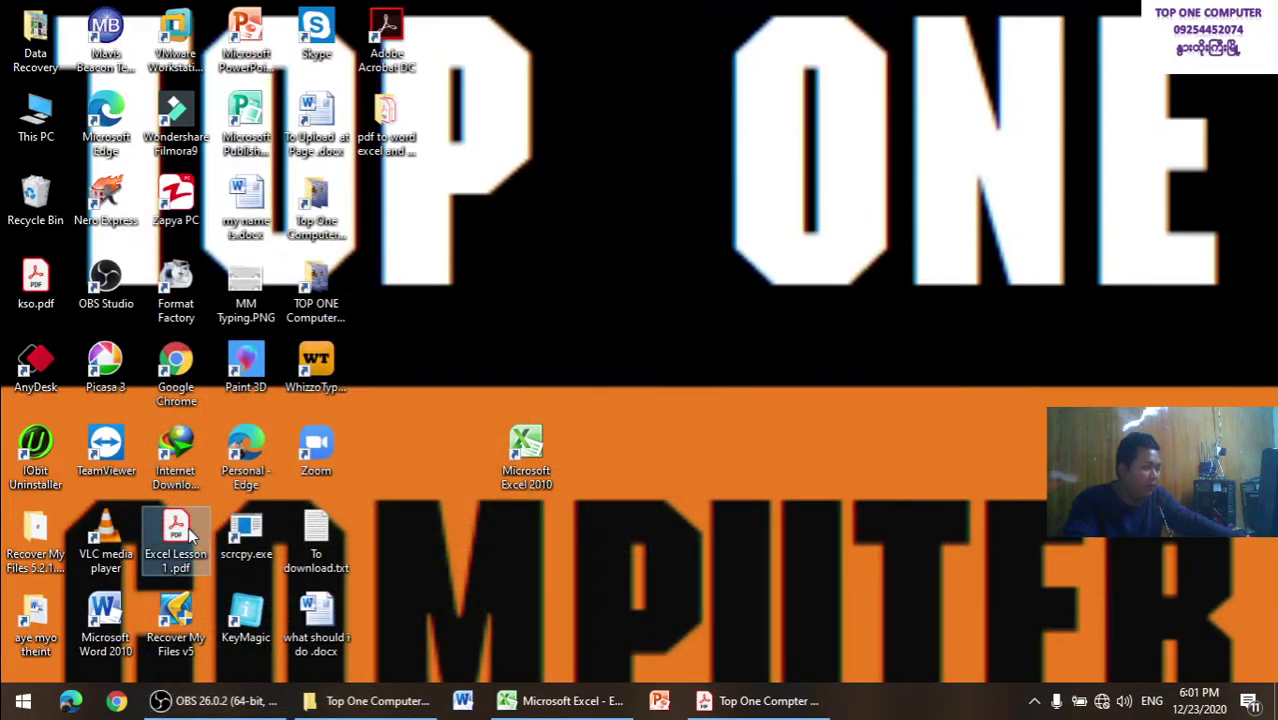
pyautogui.hotkey('shift', 'Delete')
pyautogui.press('Return')
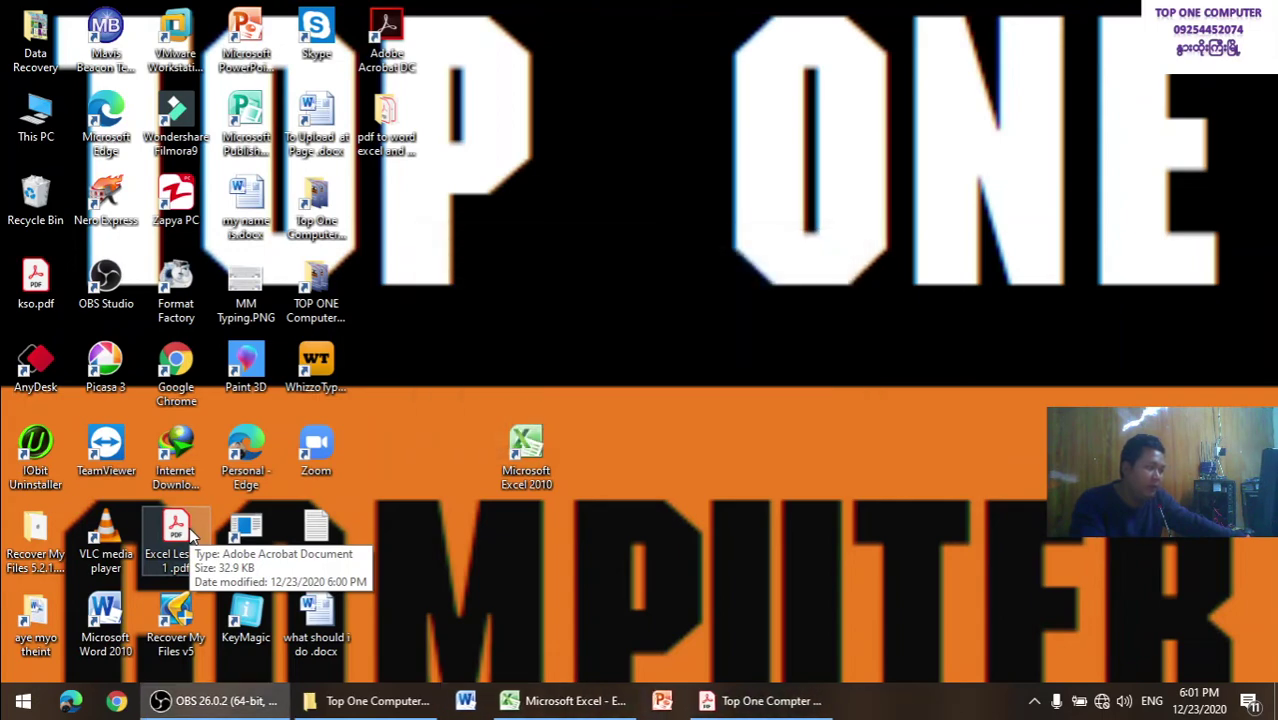
# Bring Excel forward and twice open then dismiss the Open dialog without opening a file
pyautogui.click(567, 706)
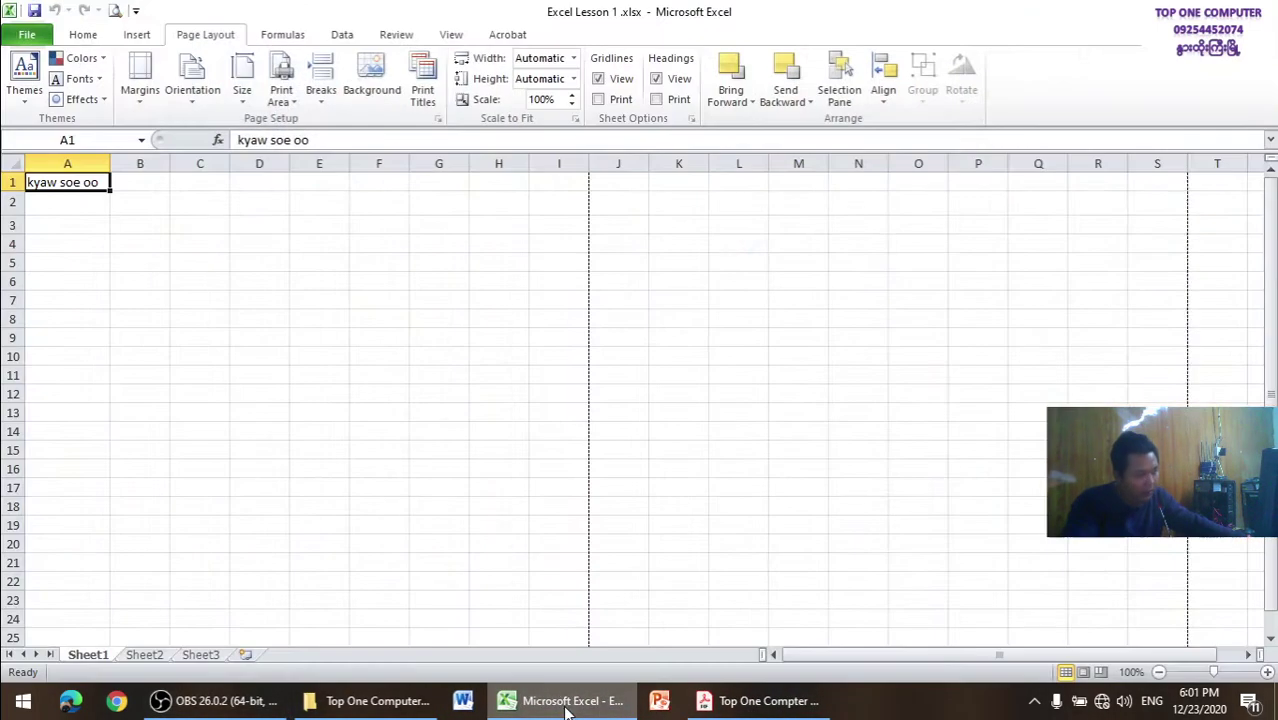
pyautogui.click(38, 38)
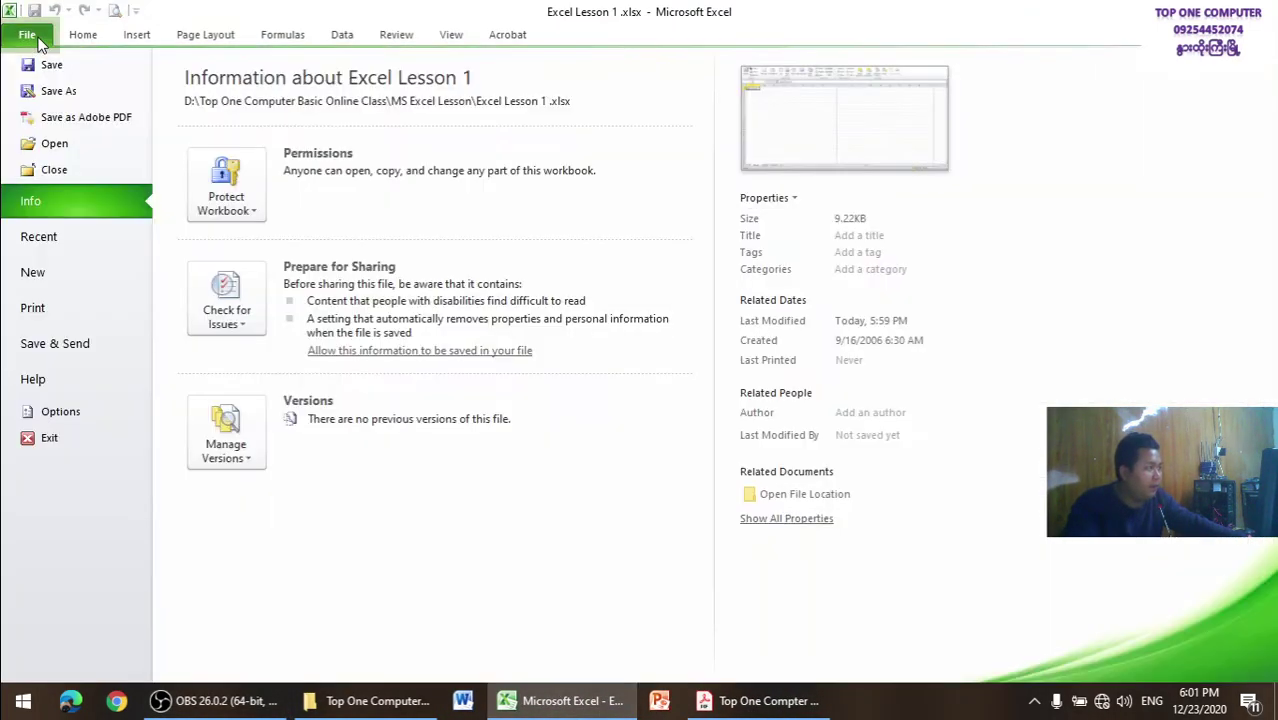
pyautogui.click(54, 143)
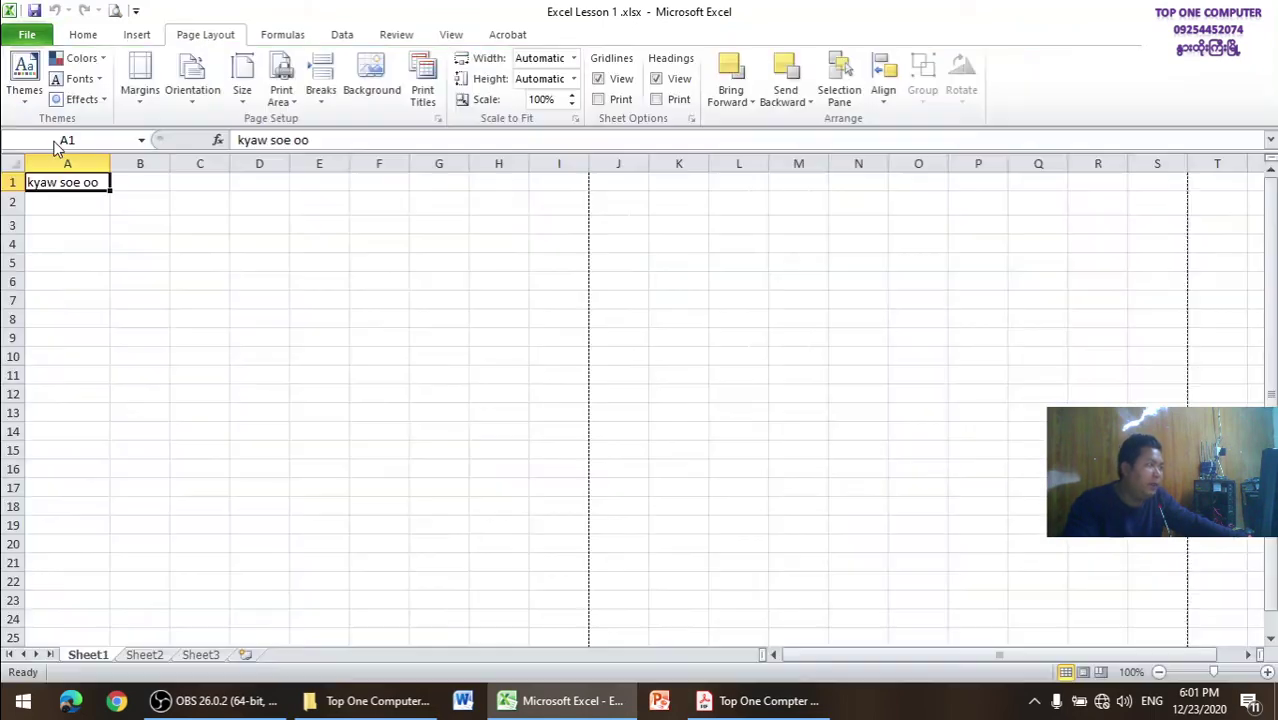
pyautogui.click(618, 14)
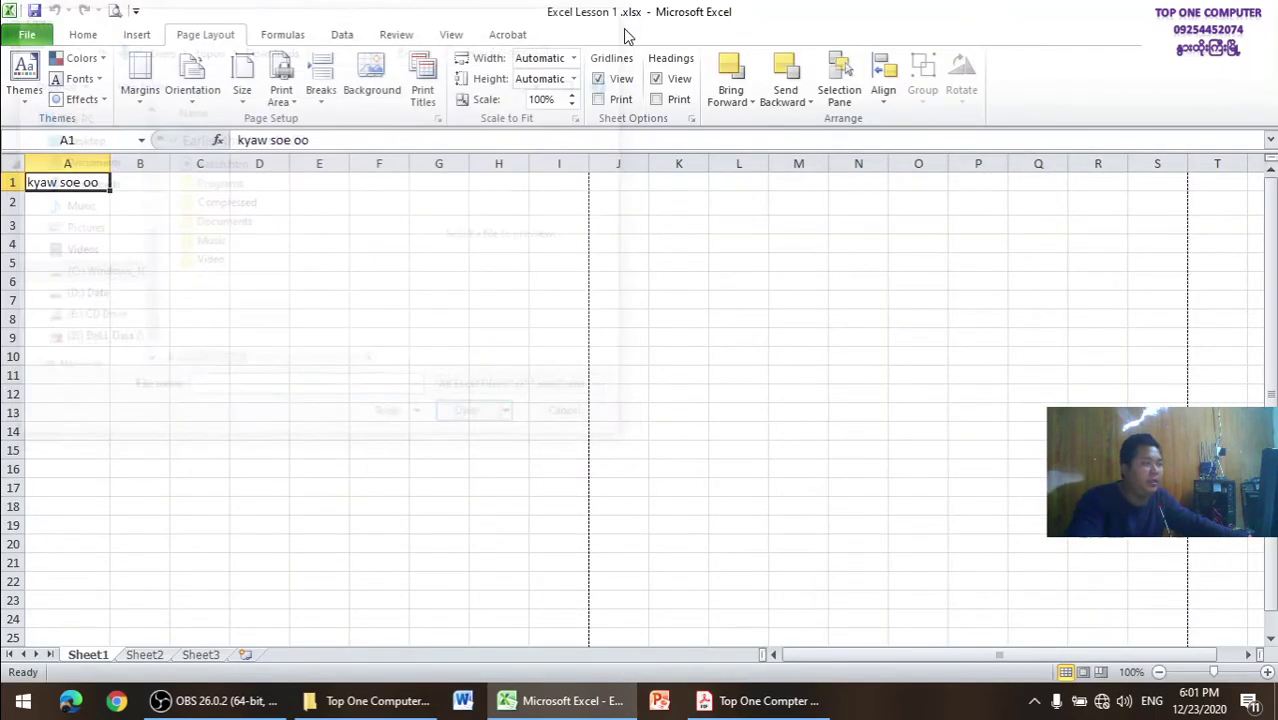
pyautogui.click(27, 34)
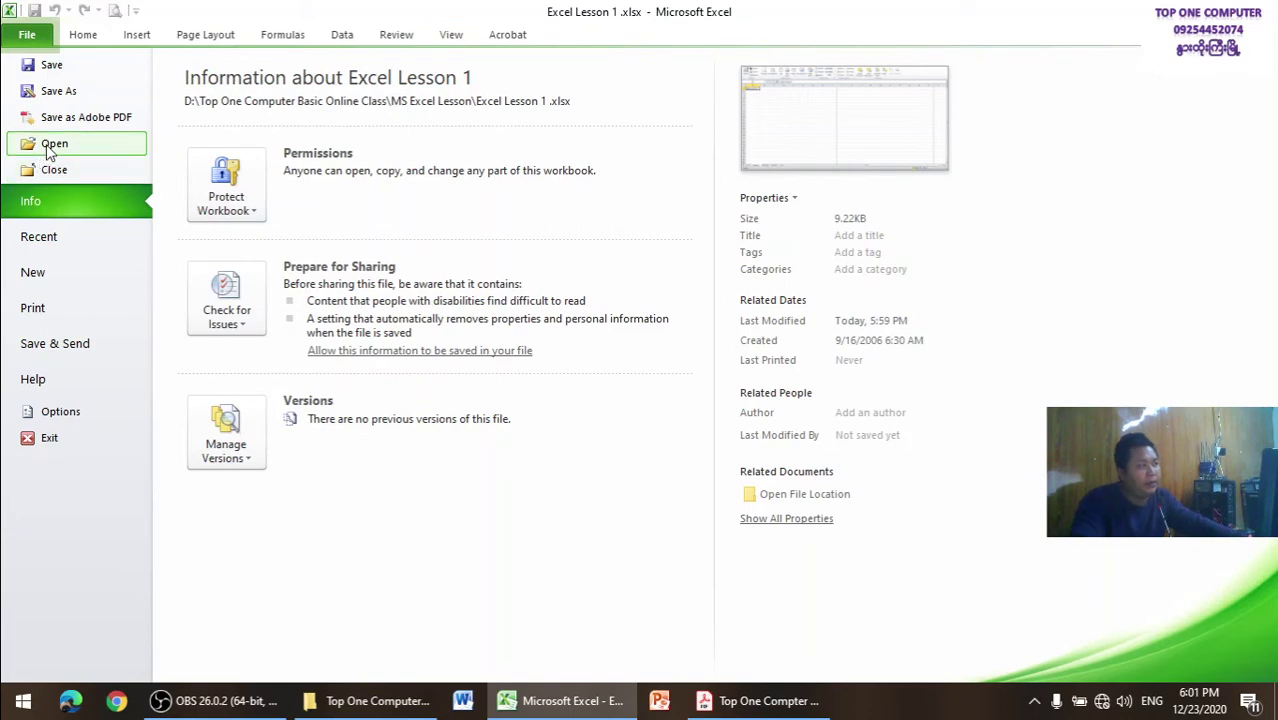
pyautogui.click(47, 146)
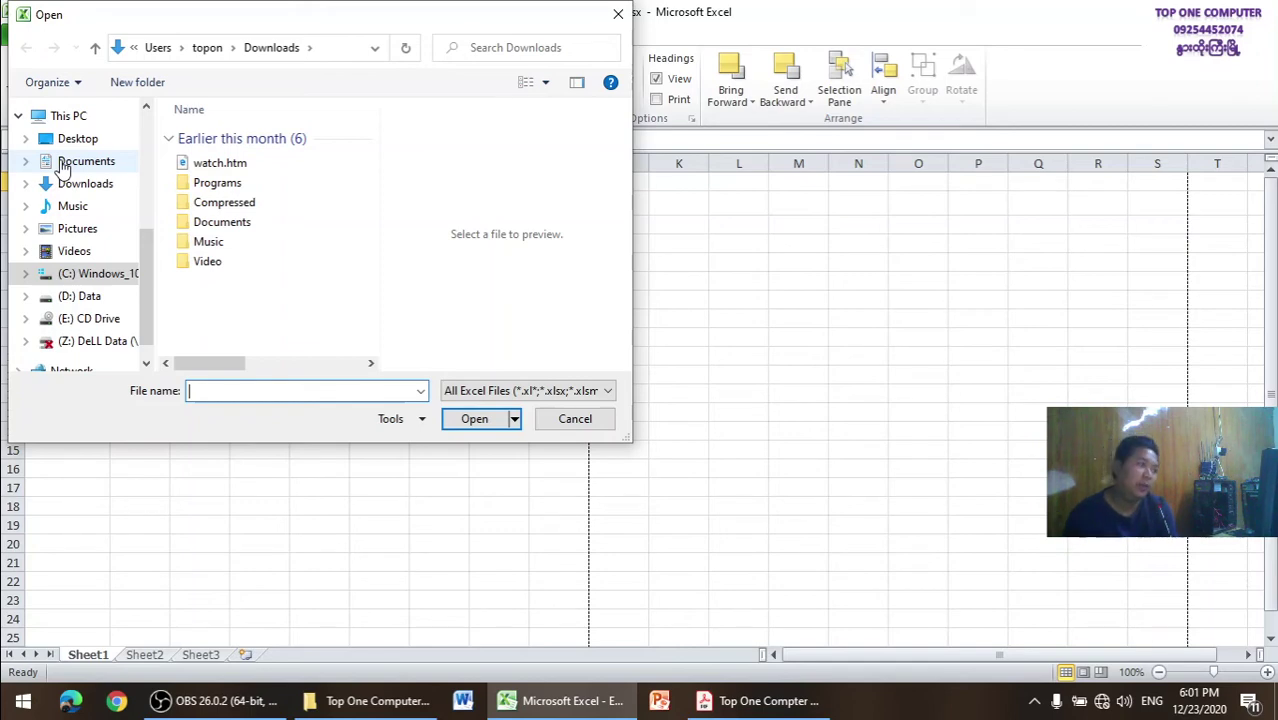
pyautogui.click(618, 14)
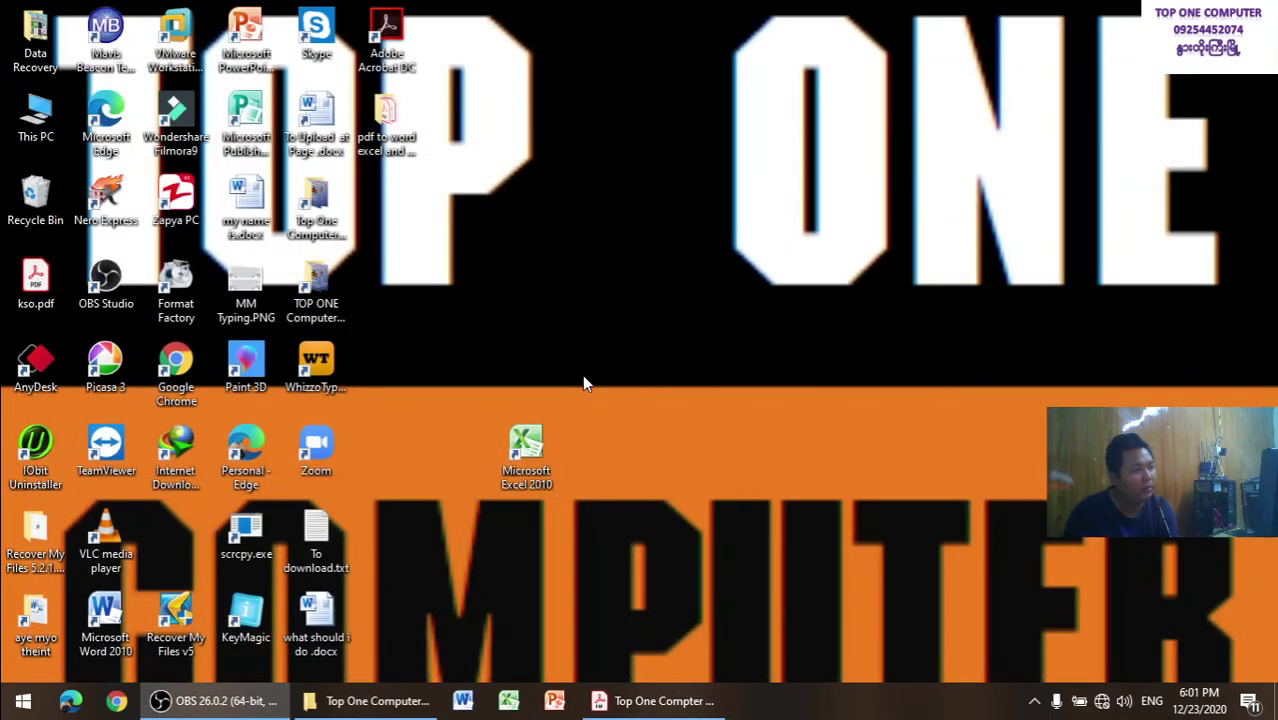
# Launch Excel 2010 with a blank workbook and bring up the Open dialog
pyautogui.doubleClick(536, 446)
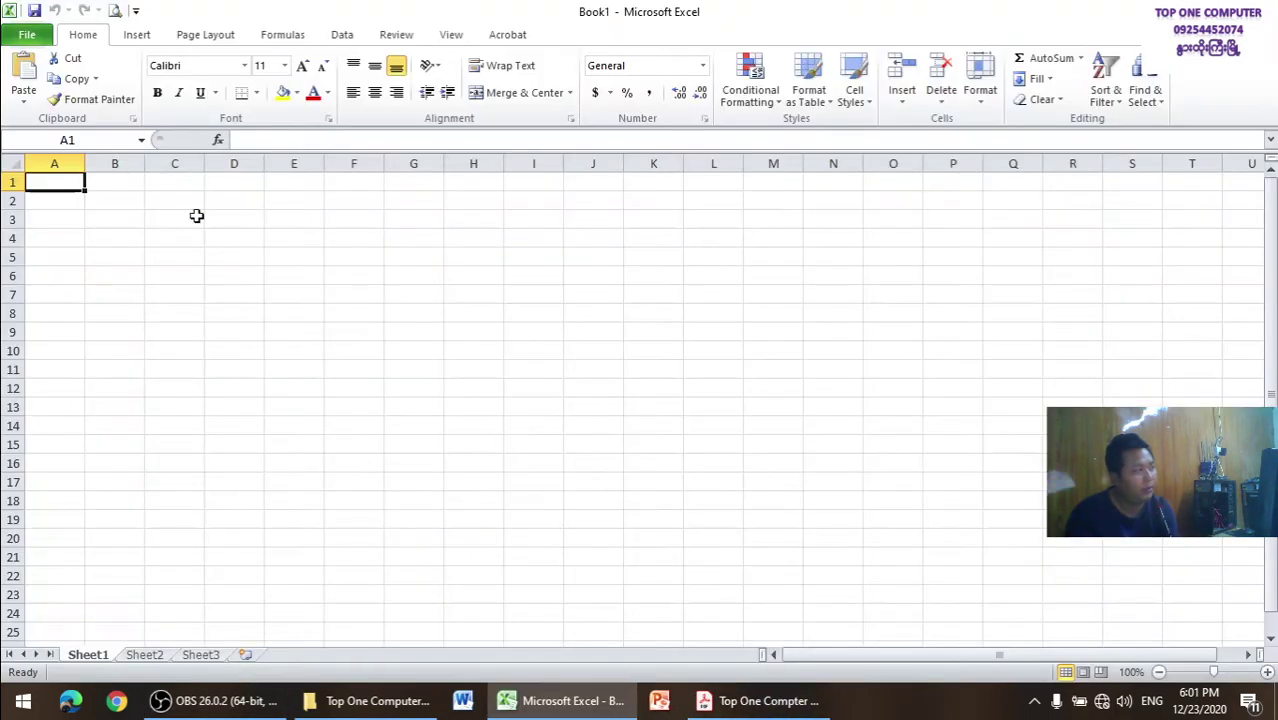
pyautogui.click(26, 36)
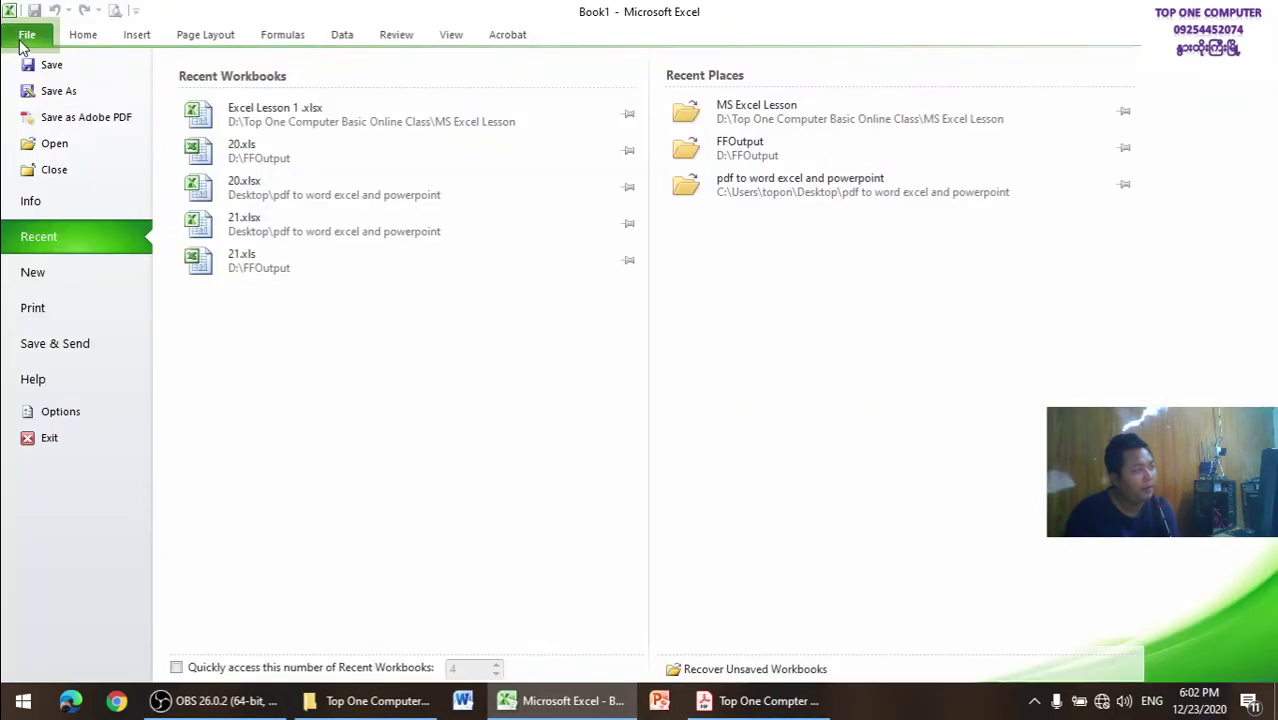
pyautogui.click(98, 148)
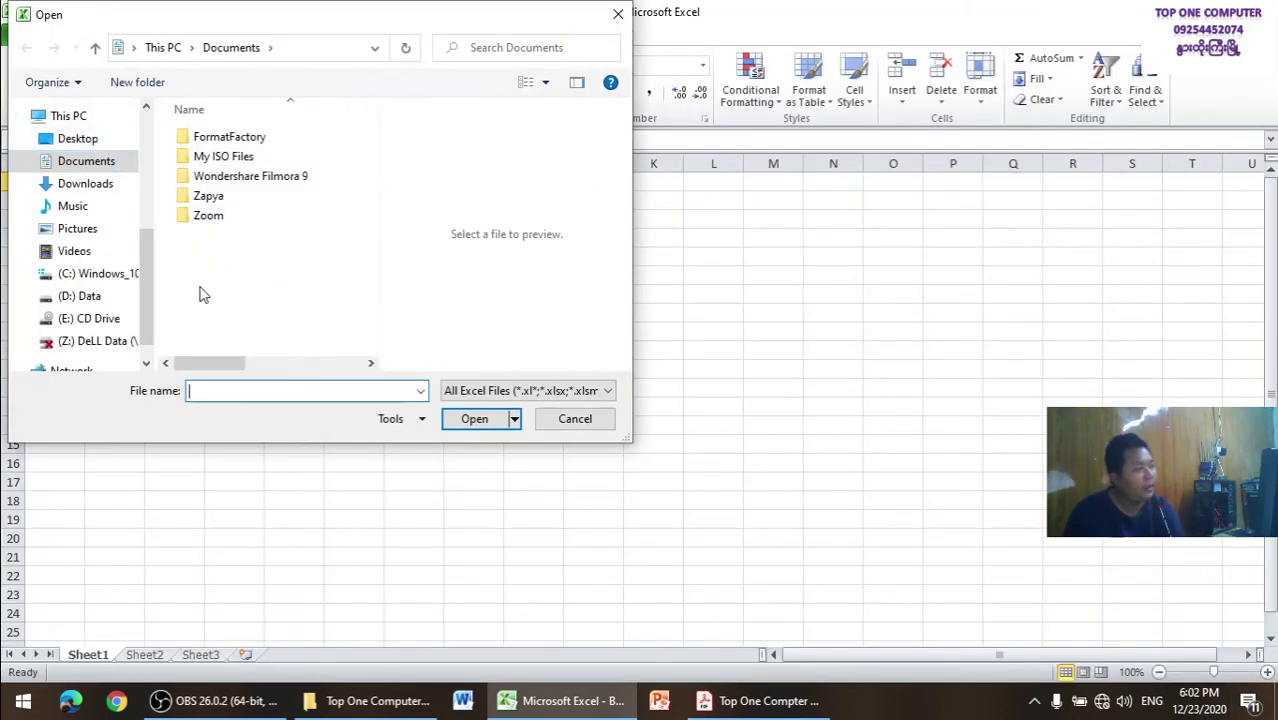
# Browse to D:\Daily Lessons Computer Basic\MS EXcel Lessons and open Covid 19 Chat.xlsx
pyautogui.click(57, 146)
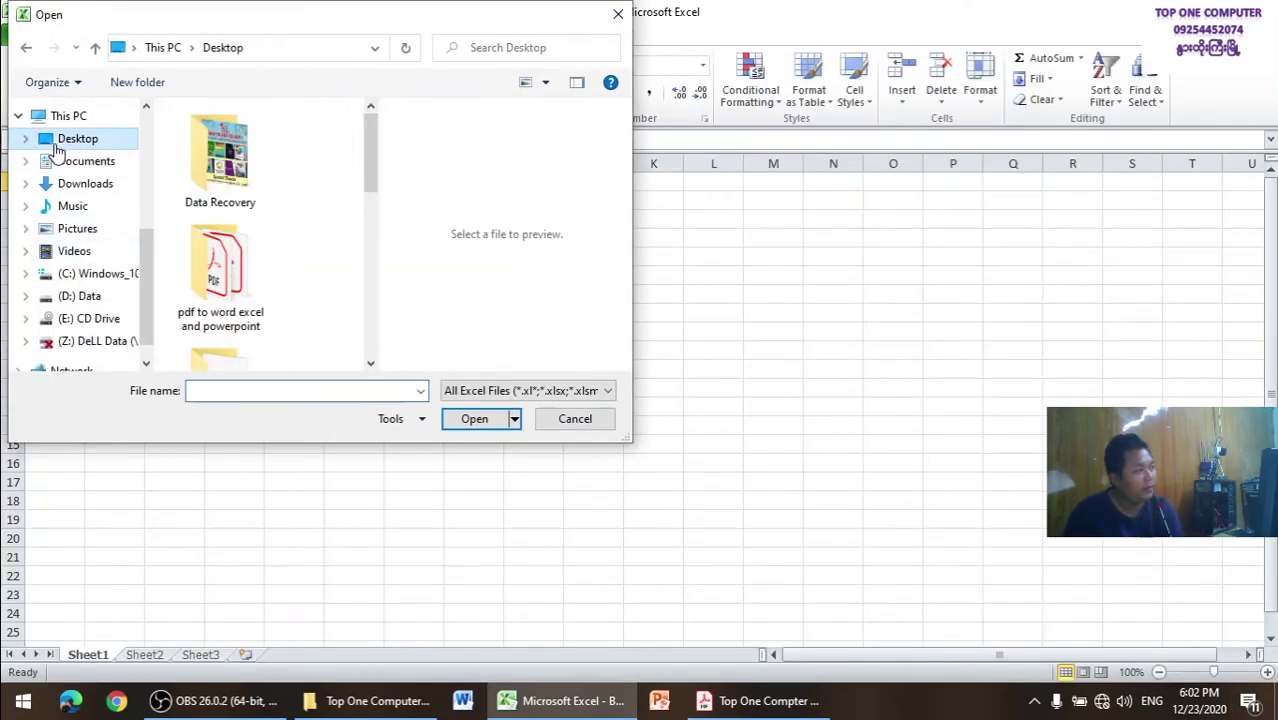
pyautogui.click(245, 313)
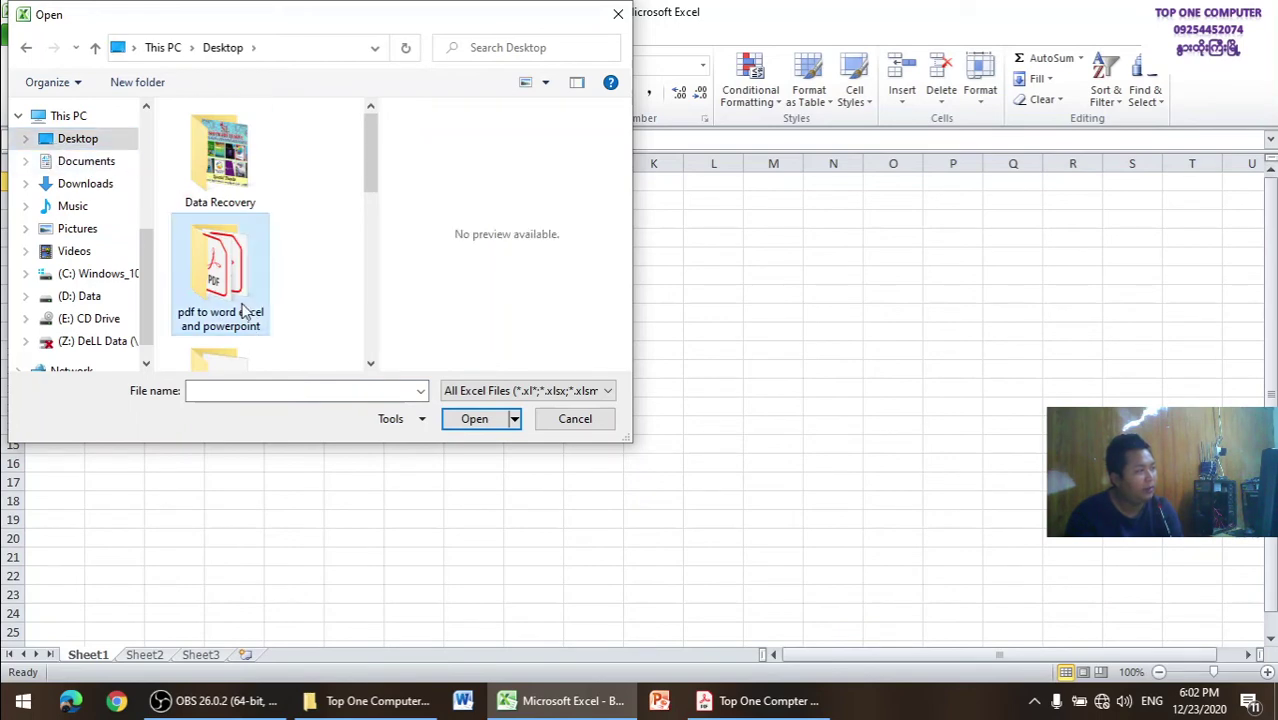
pyautogui.scroll(-2, 243, 311)
pyautogui.scroll(-1, 245, 313)
pyautogui.scroll(-2, 245, 313)
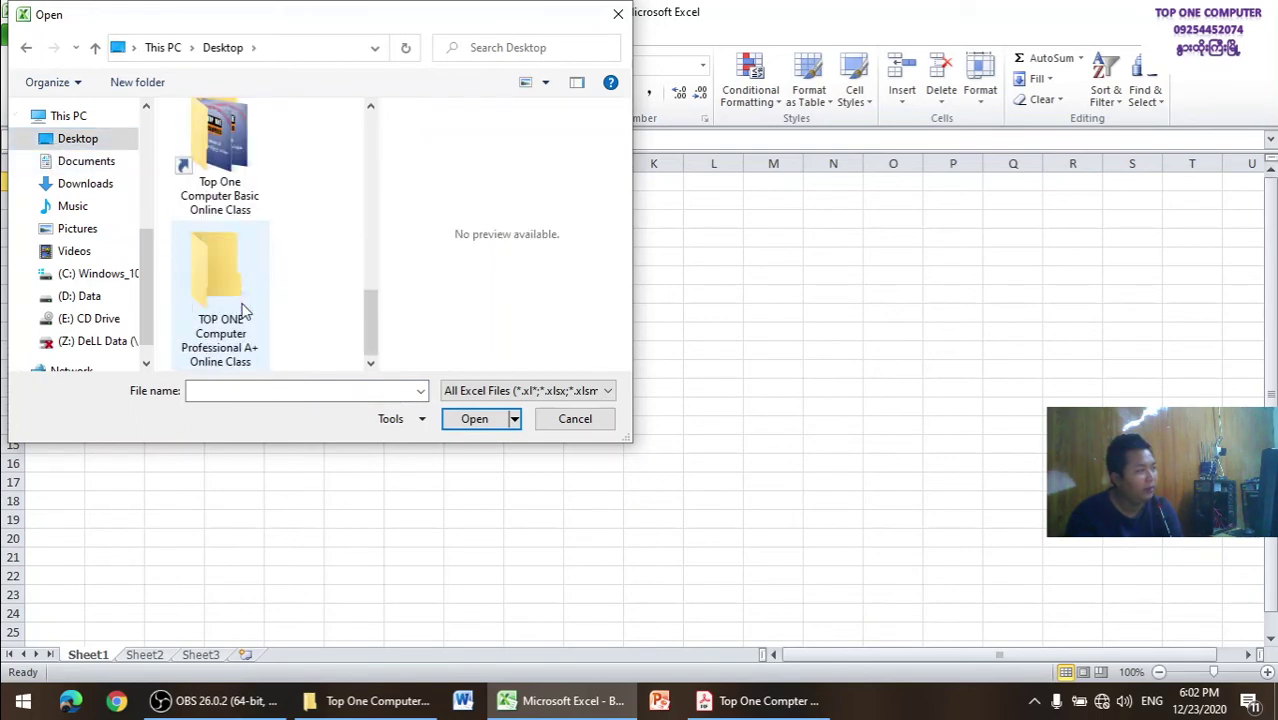
pyautogui.click(95, 162)
pyautogui.click(92, 300)
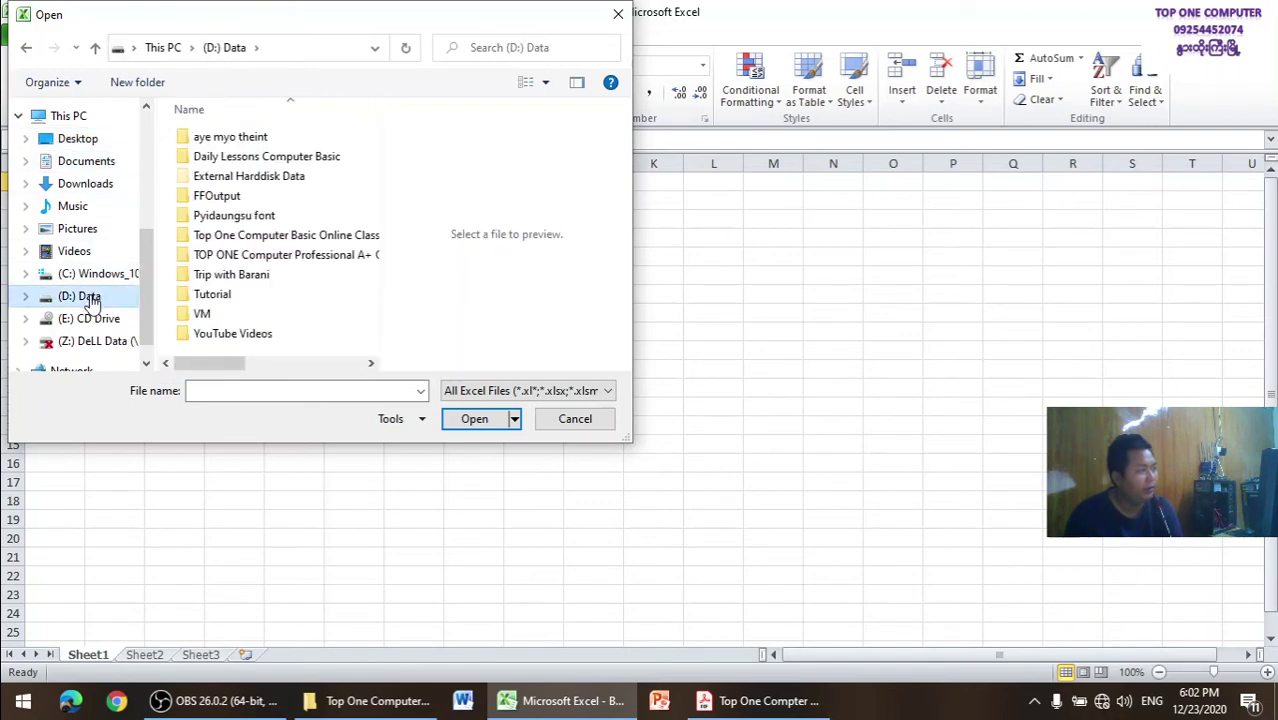
pyautogui.doubleClick(265, 158)
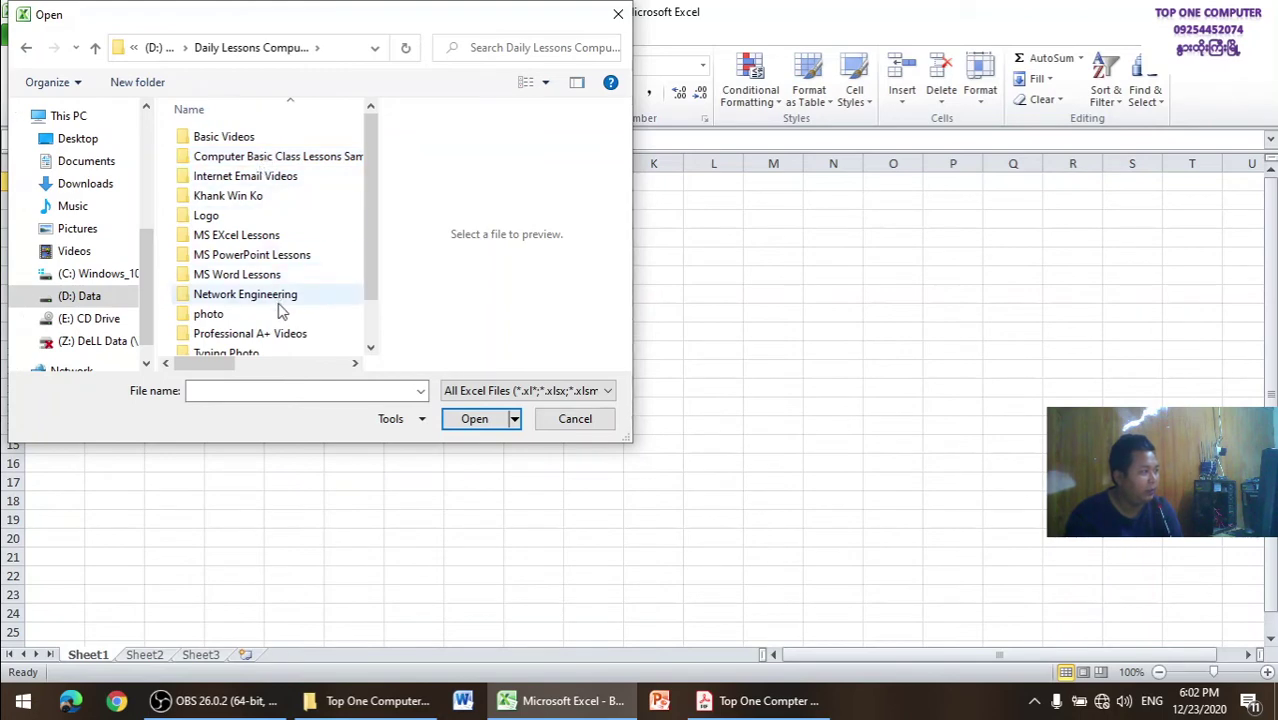
pyautogui.doubleClick(281, 234)
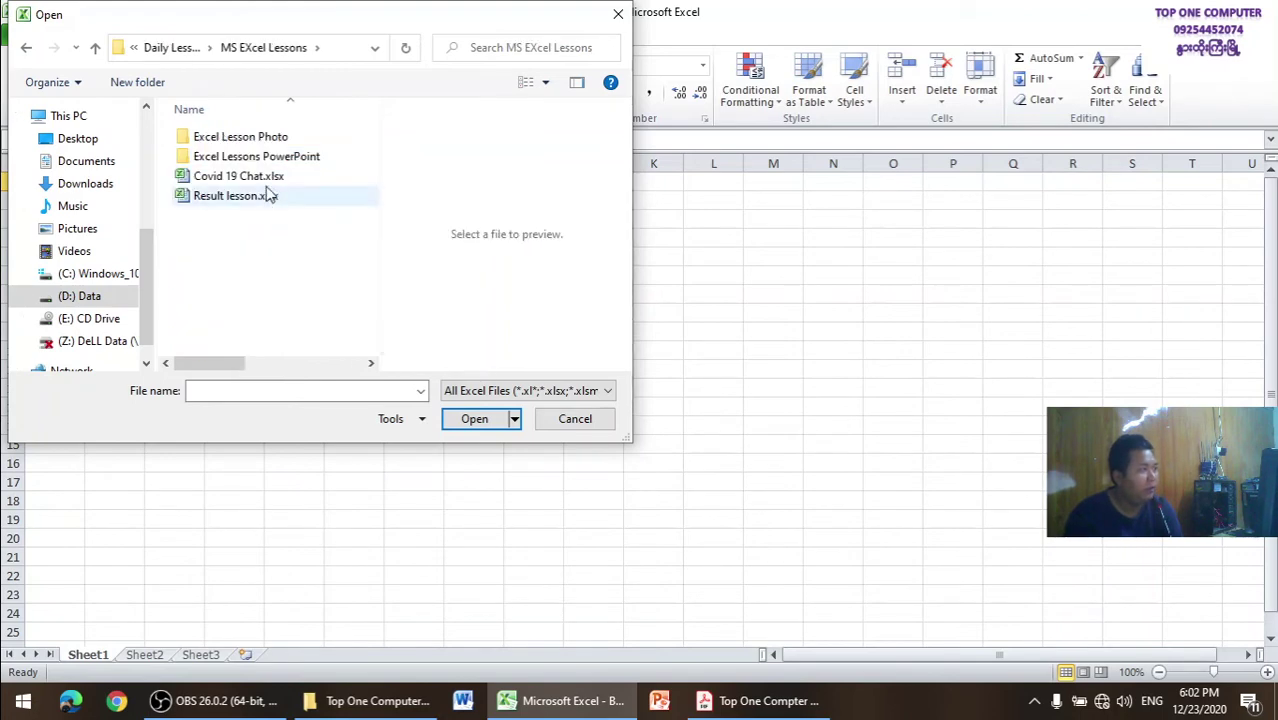
pyautogui.click(270, 179)
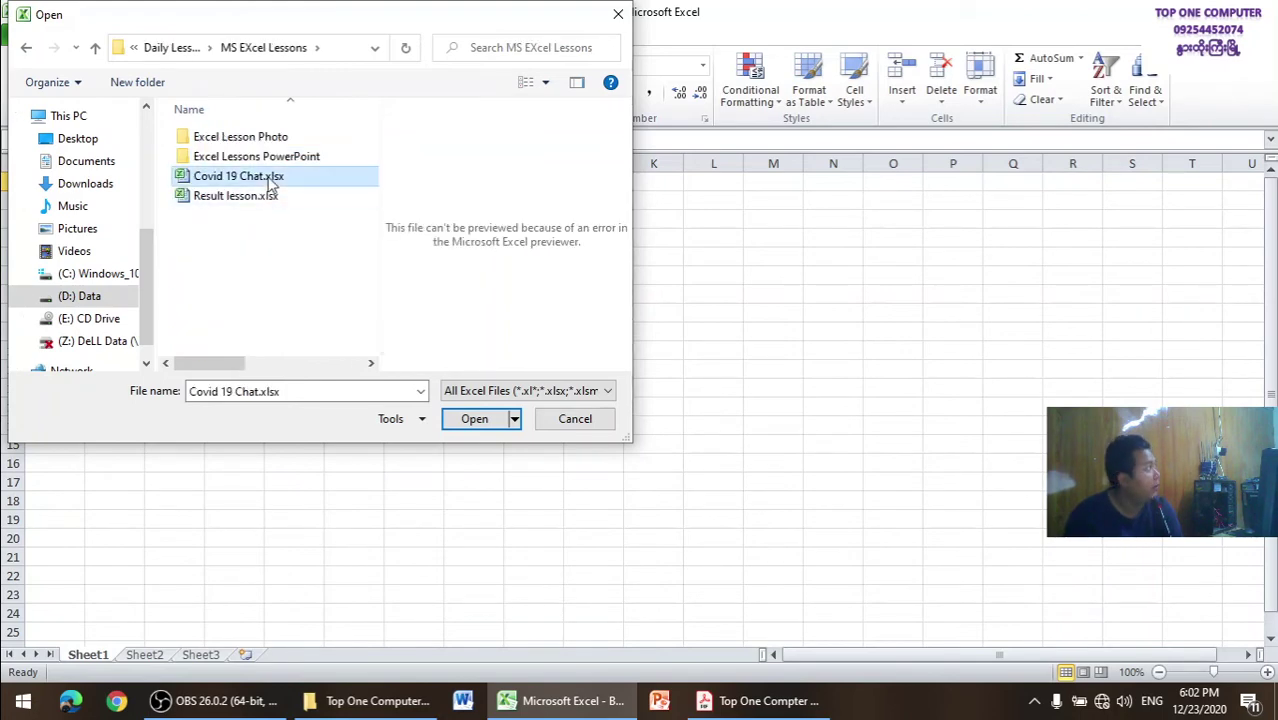
pyautogui.click(482, 424)
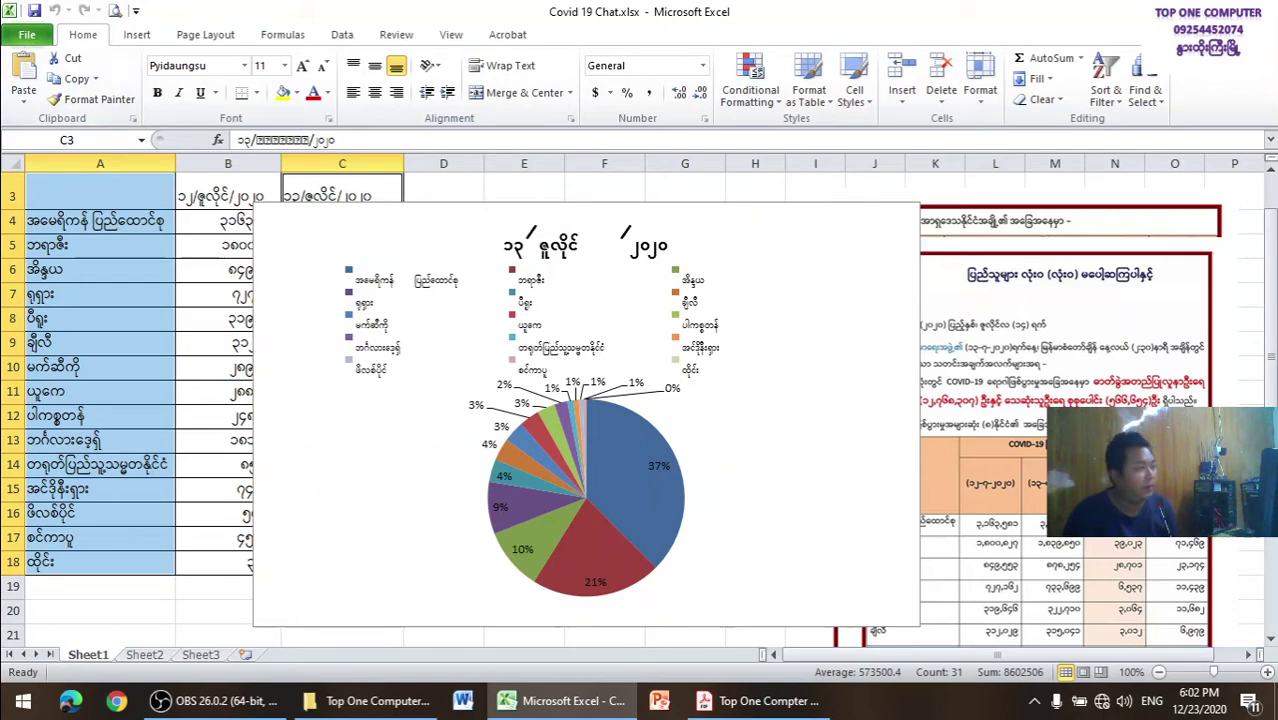
# Close Excel, relaunch it, then close the blank Book1 and the empty Excel window
pyautogui.click(1262, 11)
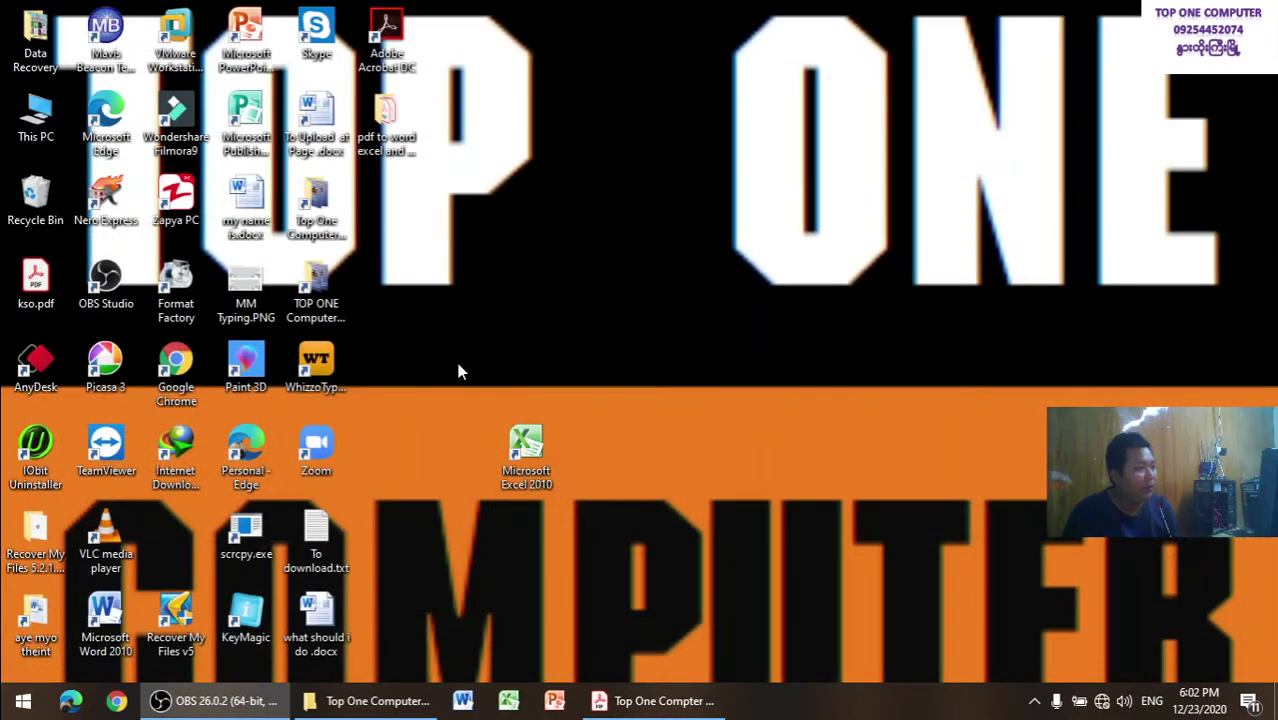
pyautogui.doubleClick(526, 458)
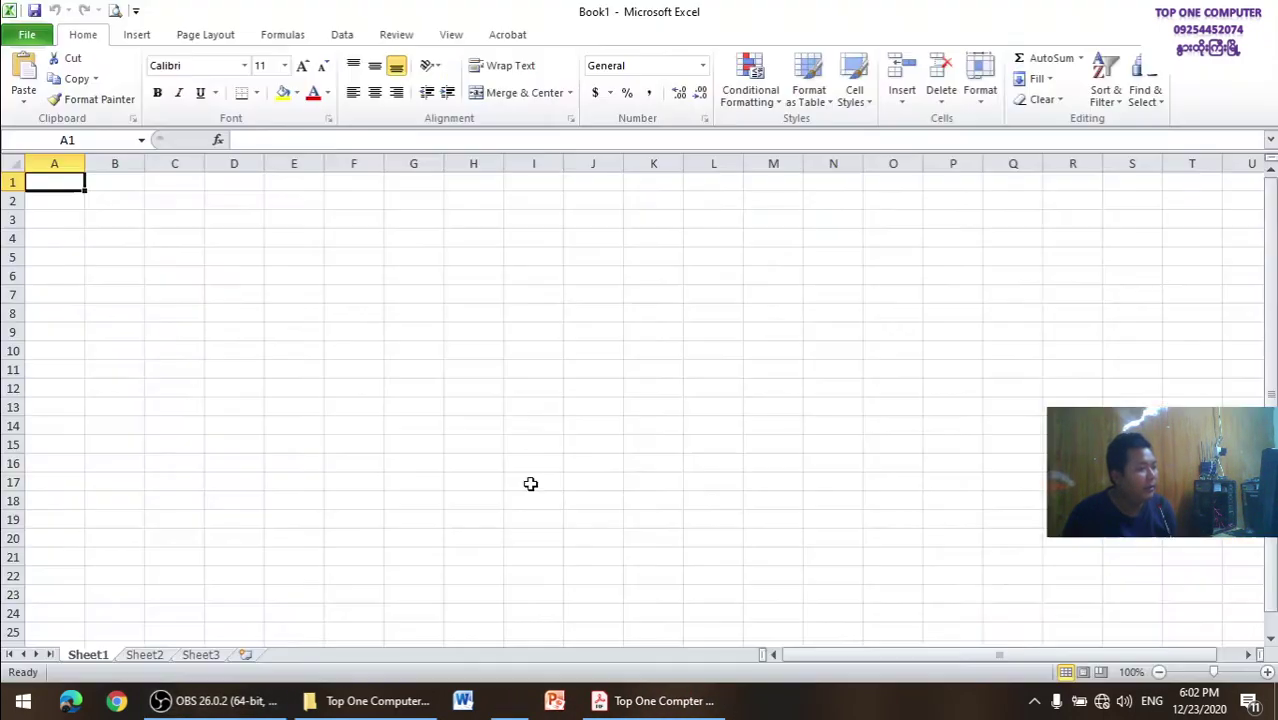
pyautogui.click(45, 35)
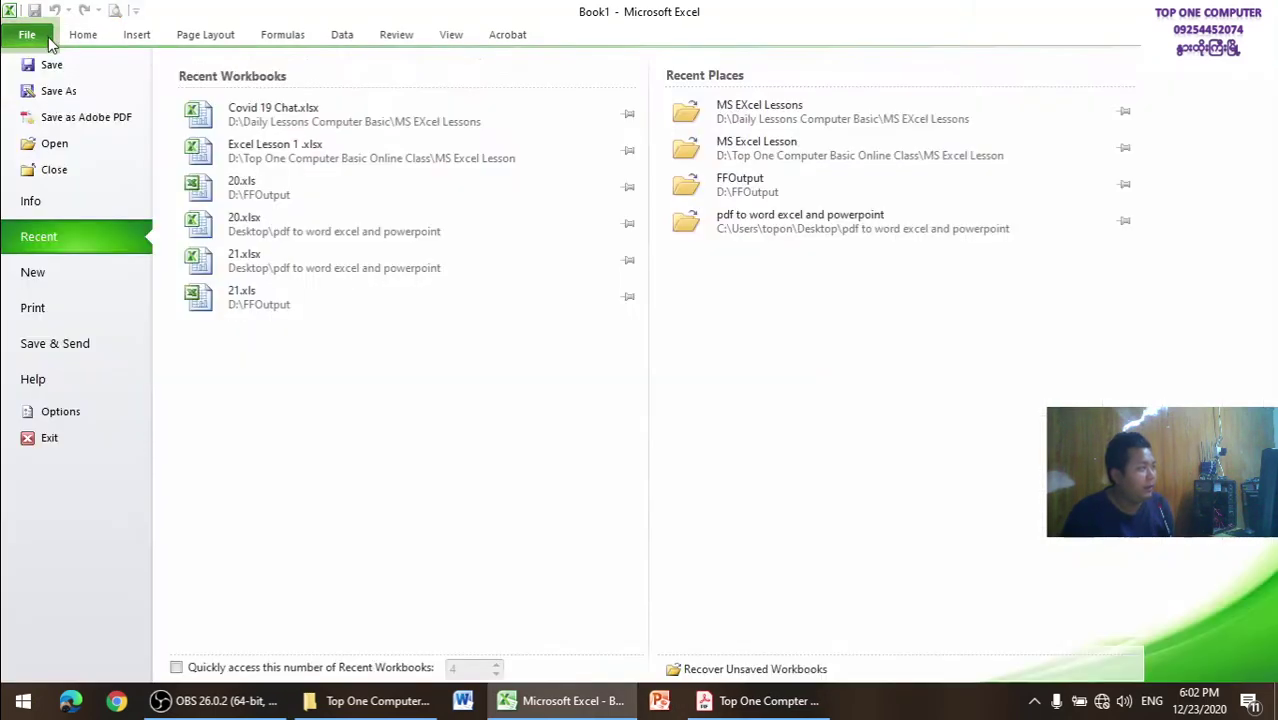
pyautogui.click(58, 169)
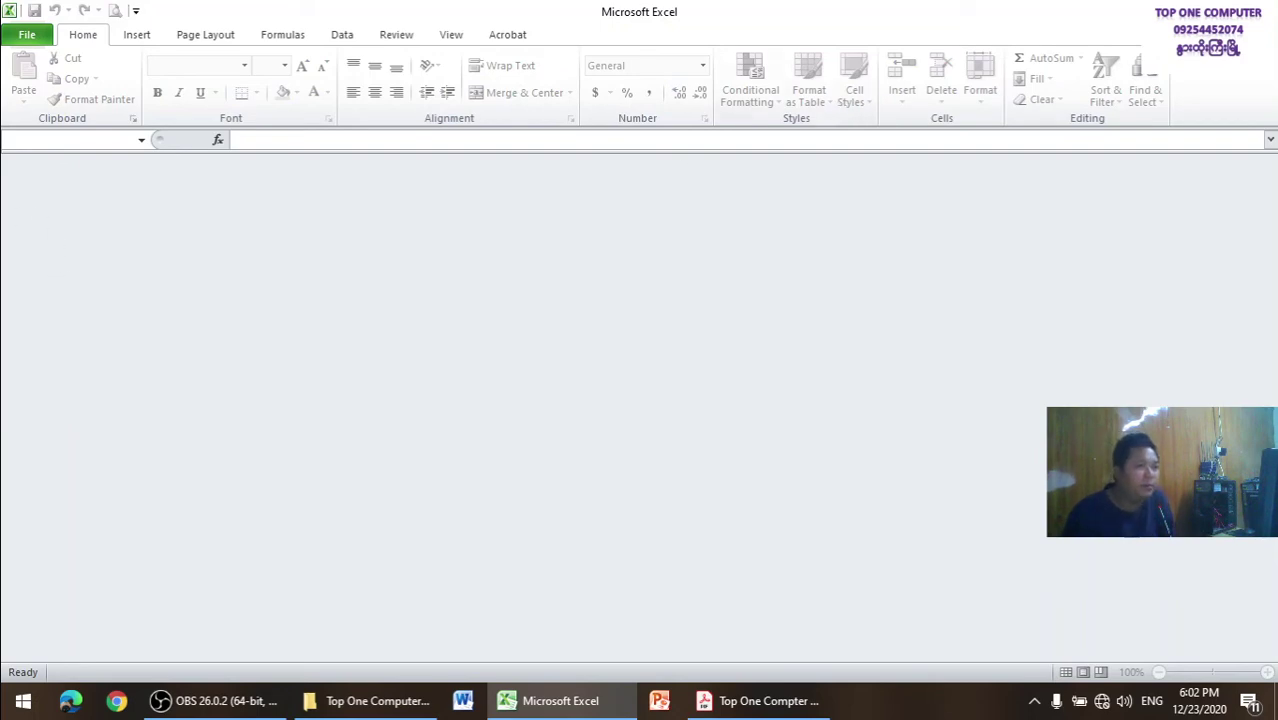
pyautogui.hotkey('alt', 'F4')
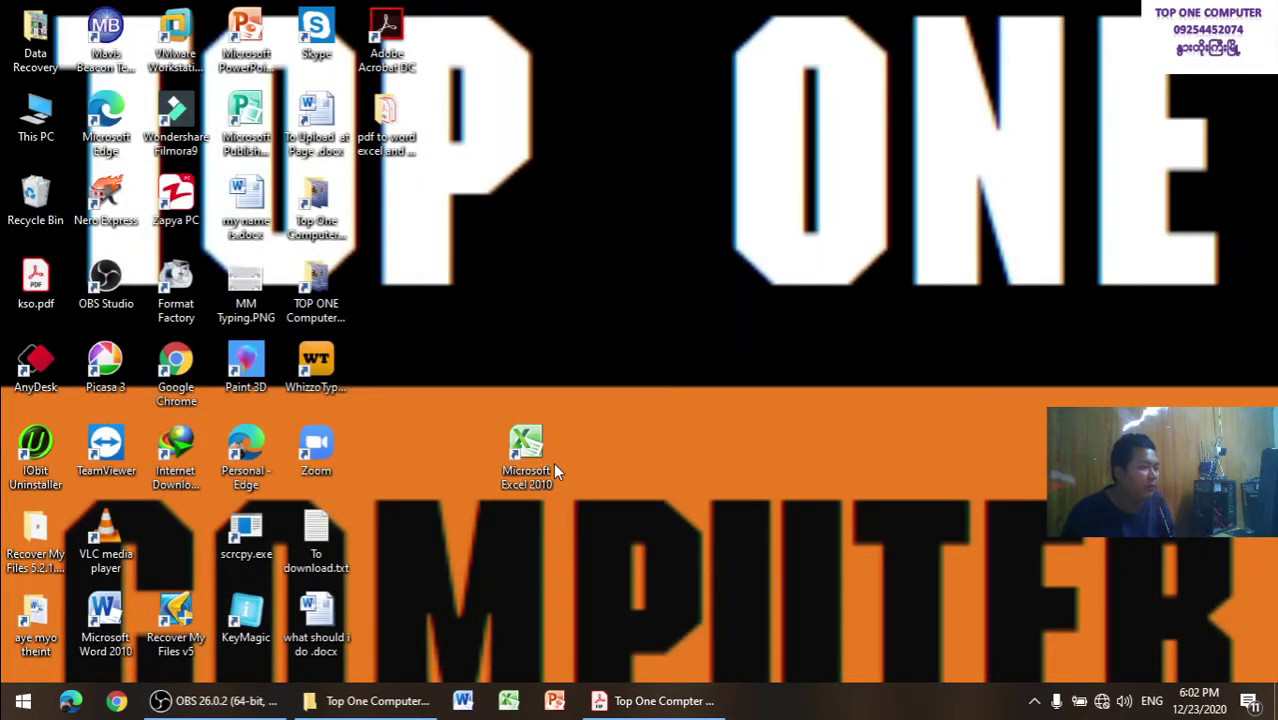
# Relaunch Excel, view Book1's Info page, return to the sheet, and minimise to the desktop
pyautogui.doubleClick(529, 456)
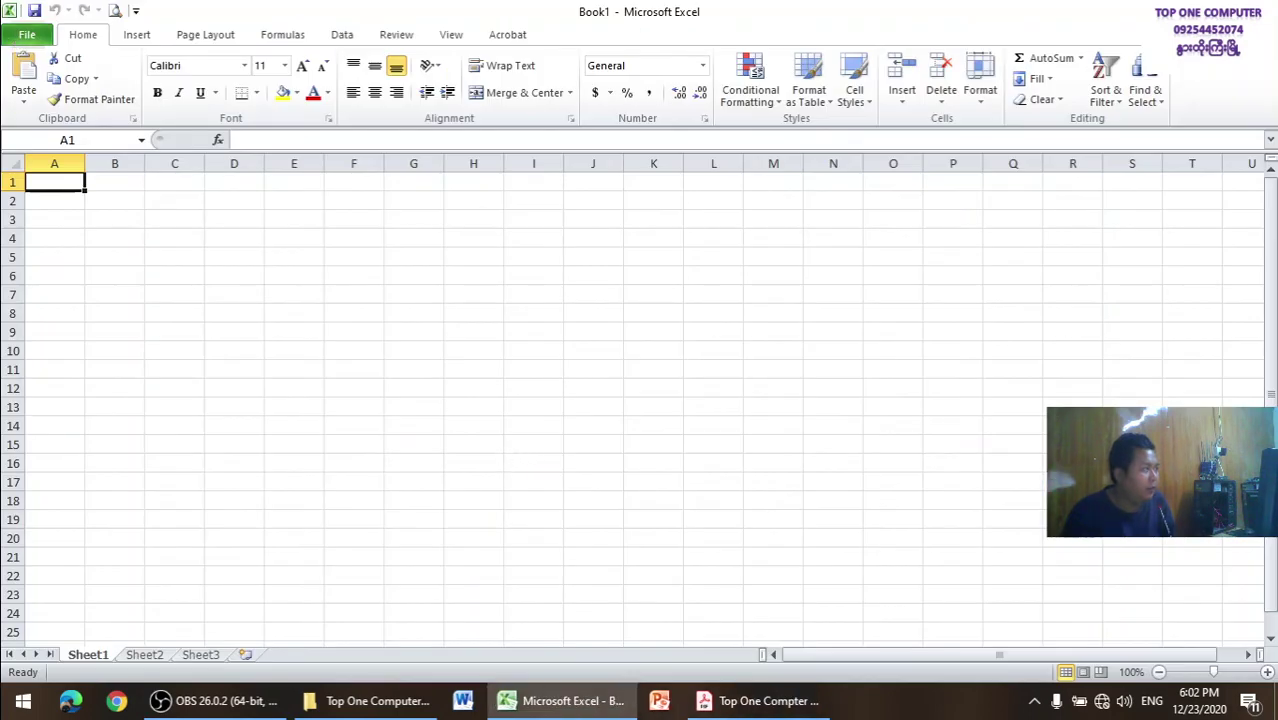
pyautogui.click(27, 34)
pyautogui.click(47, 206)
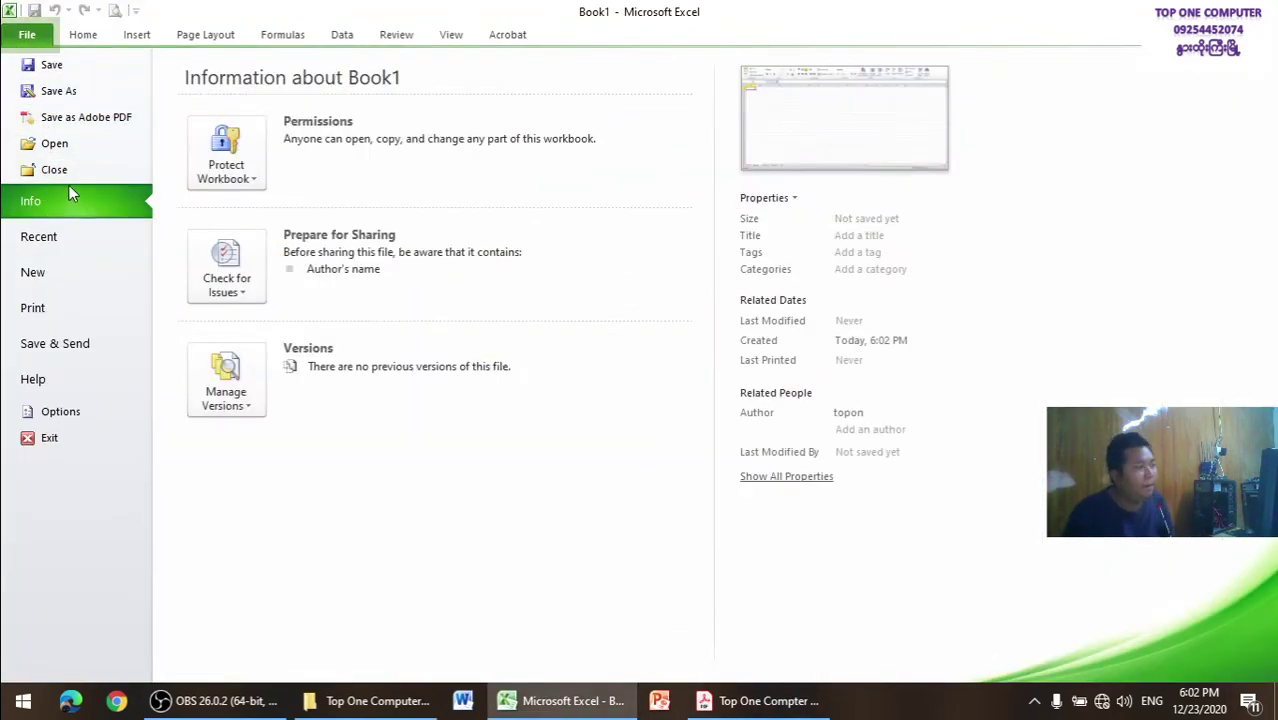
pyautogui.click(77, 35)
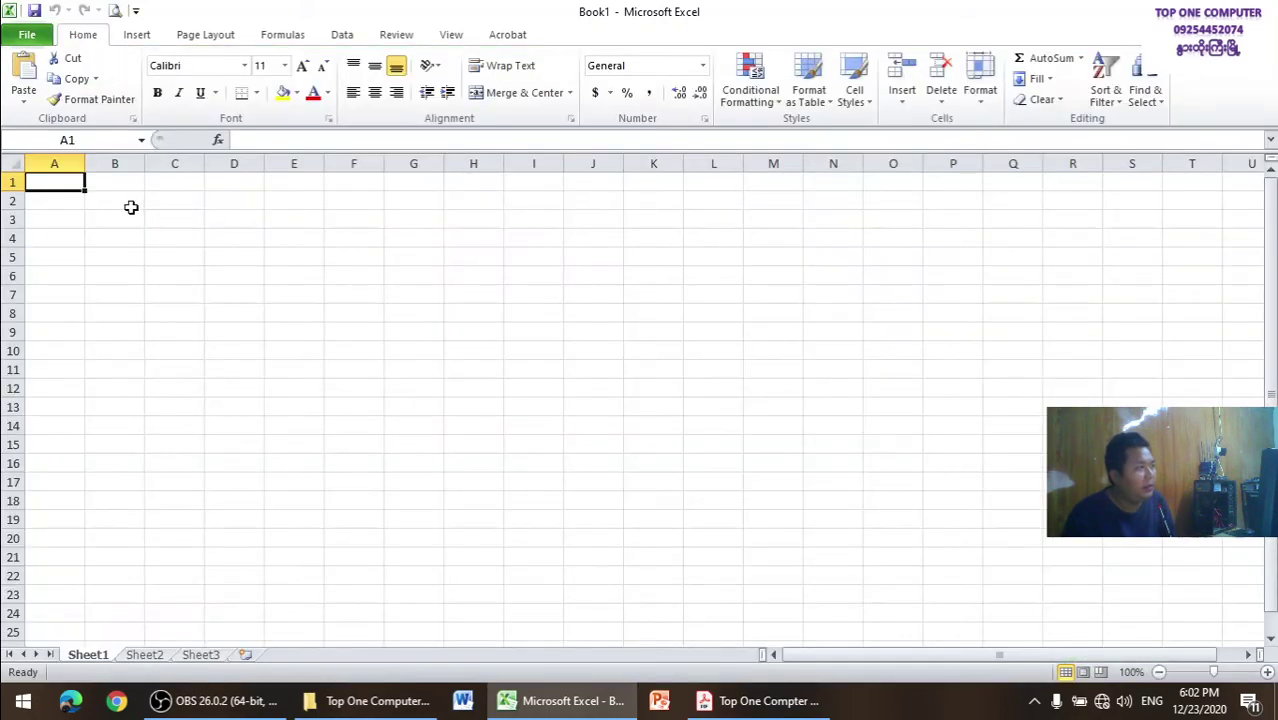
pyautogui.click(565, 700)
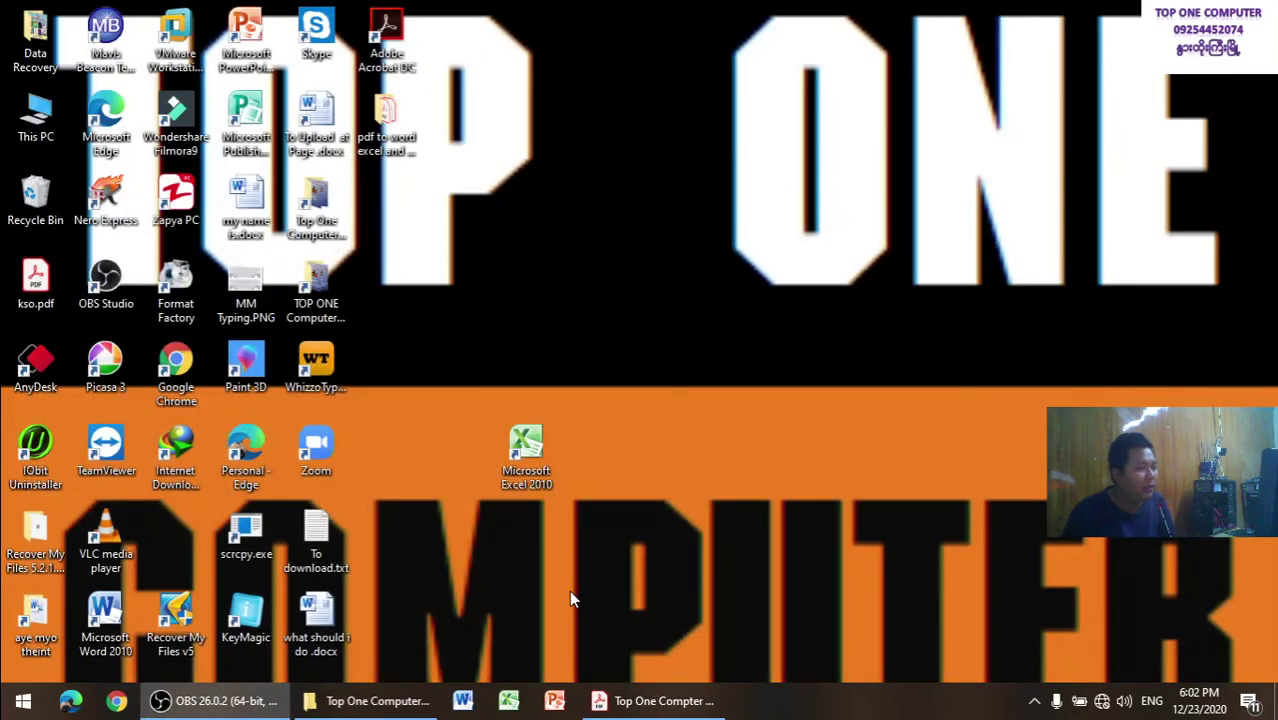
# Restore File Explorer and navigate to D:\Data\Daily Lessons Computer Basic
pyautogui.click(378, 700)
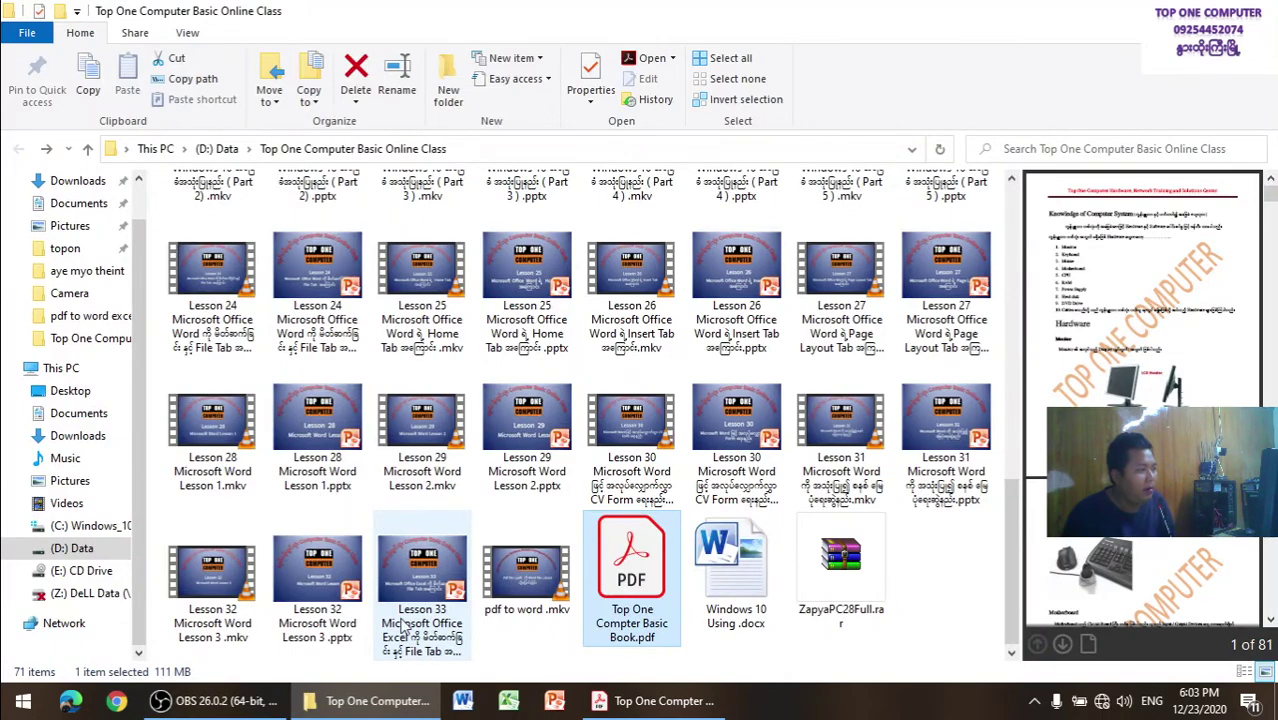
pyautogui.scroll(5, 420, 450)
pyautogui.scroll(5, 450, 330)
pyautogui.doubleClick(455, 248)
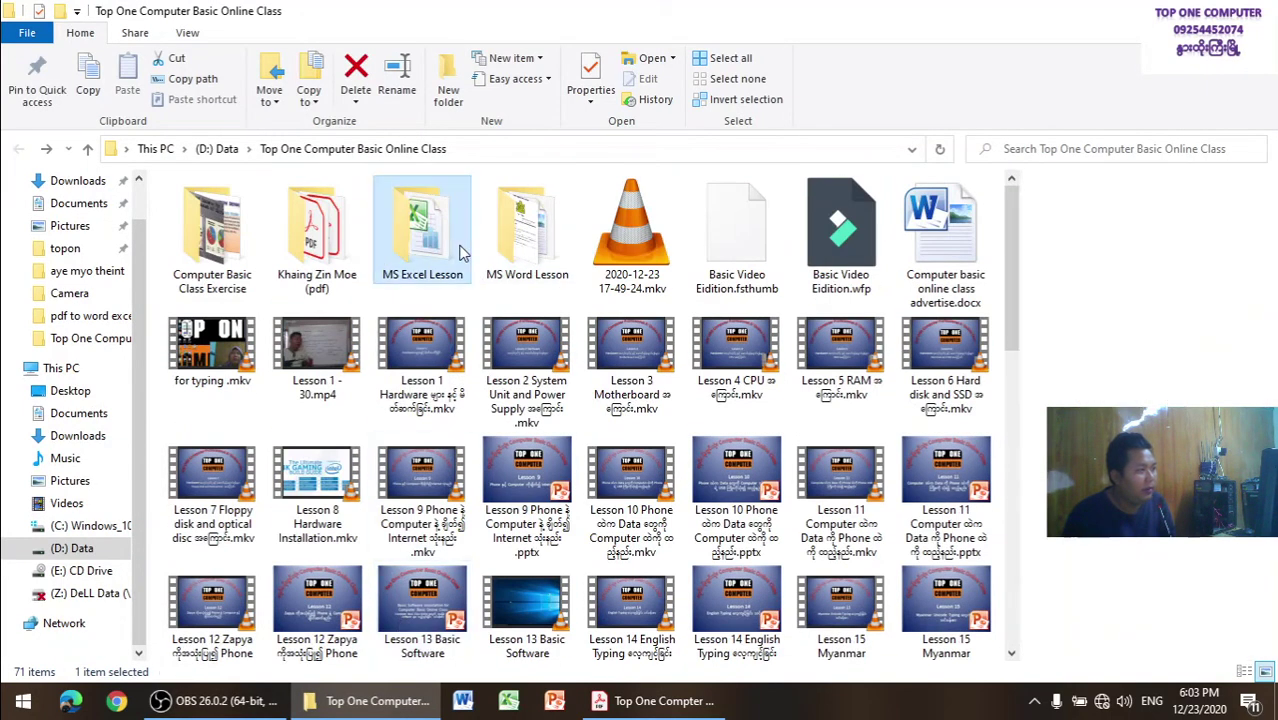
pyautogui.click(21, 150)
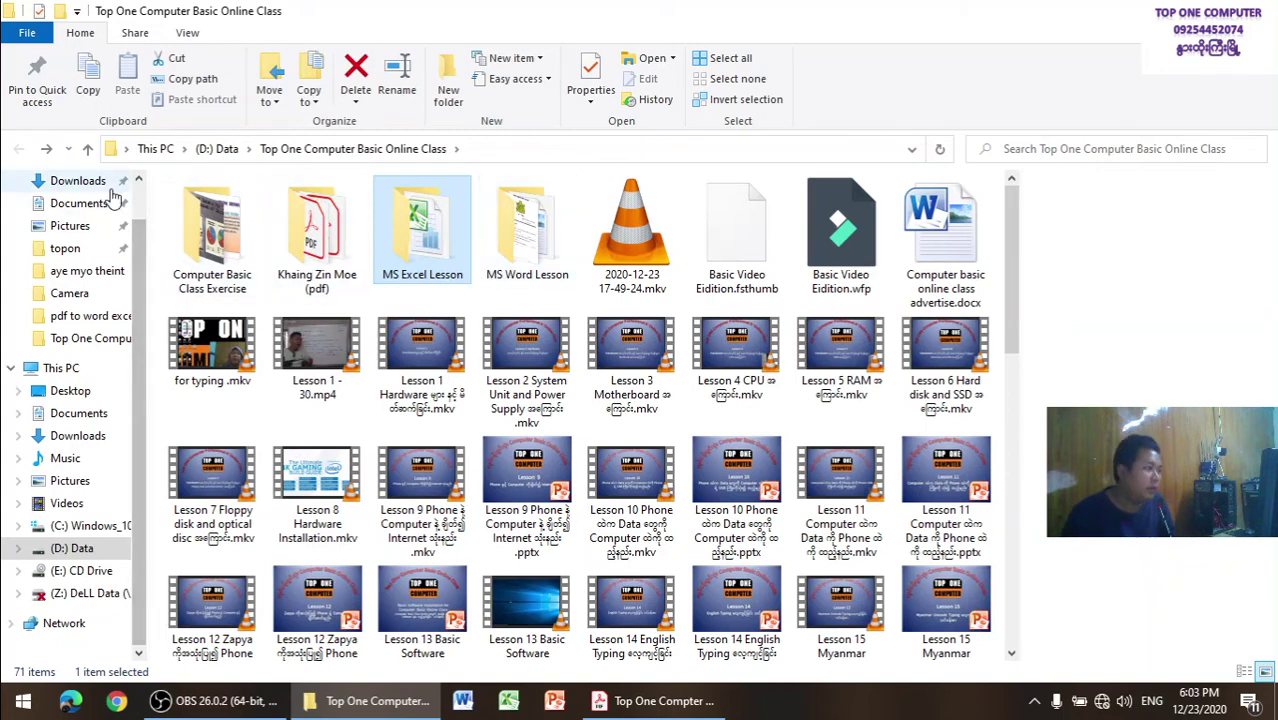
pyautogui.click(87, 149)
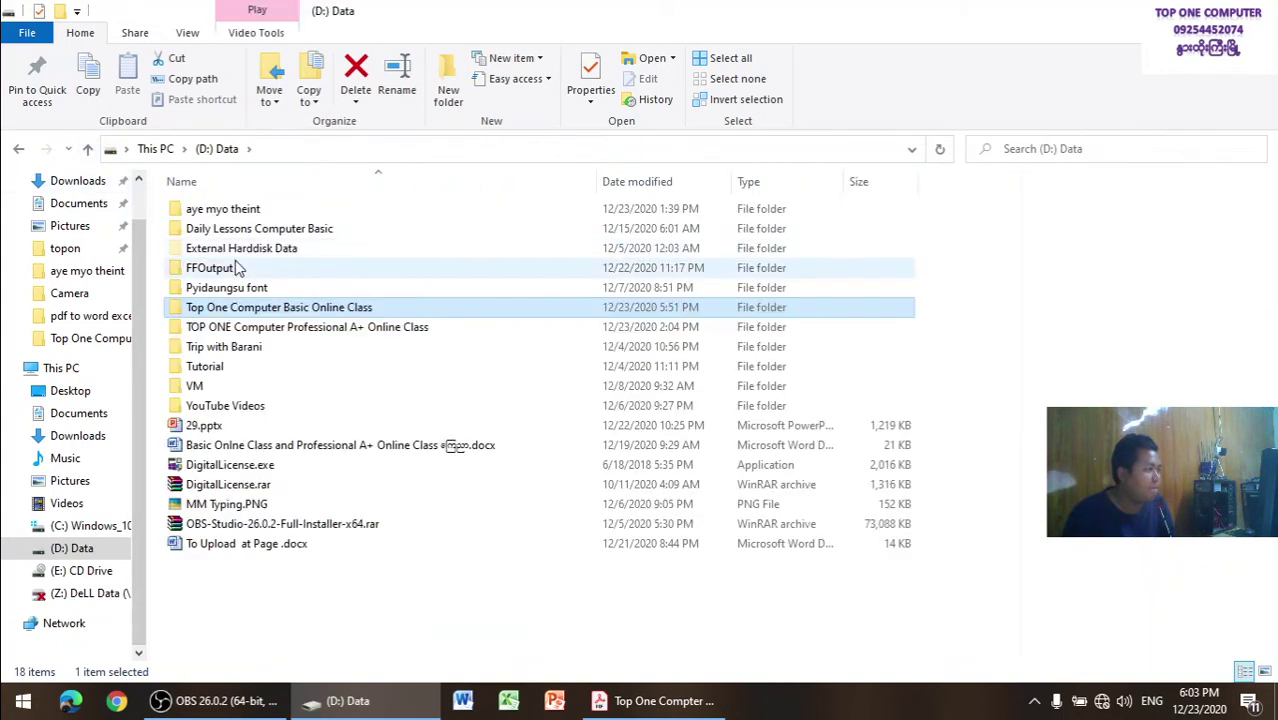
pyautogui.doubleClick(240, 247)
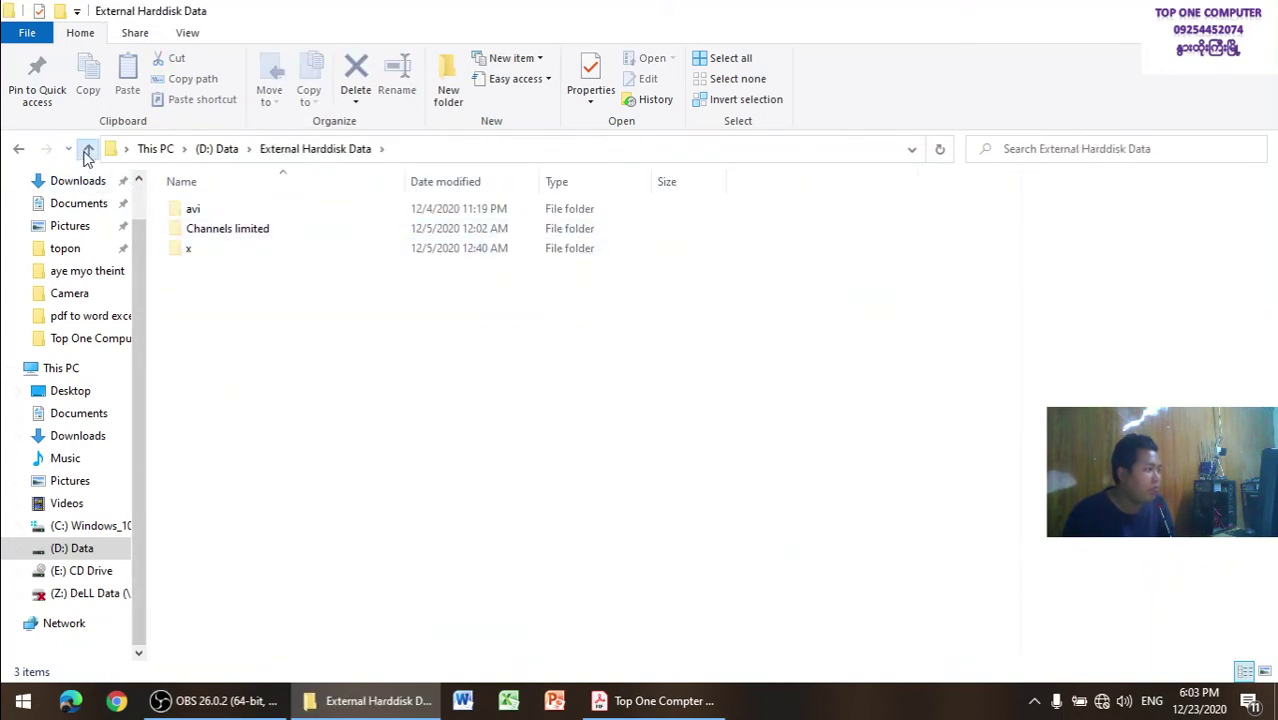
pyautogui.click(87, 149)
pyautogui.doubleClick(227, 235)
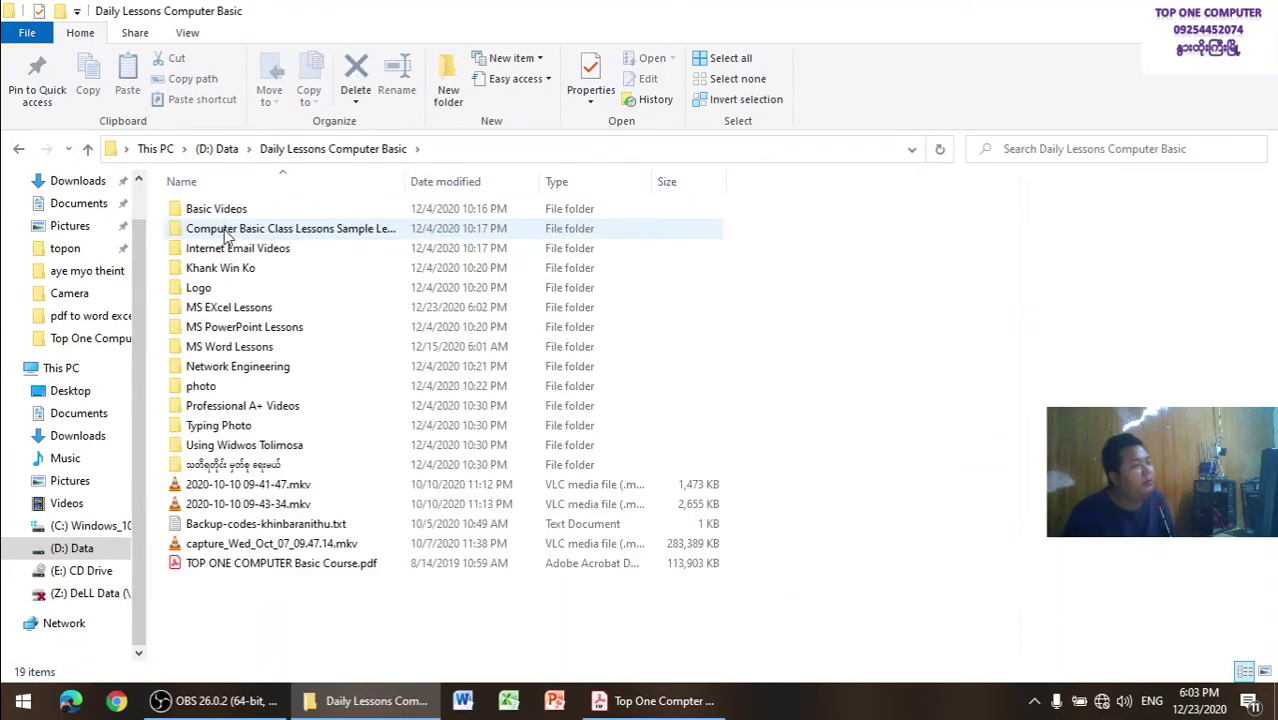
pyautogui.click(88, 150)
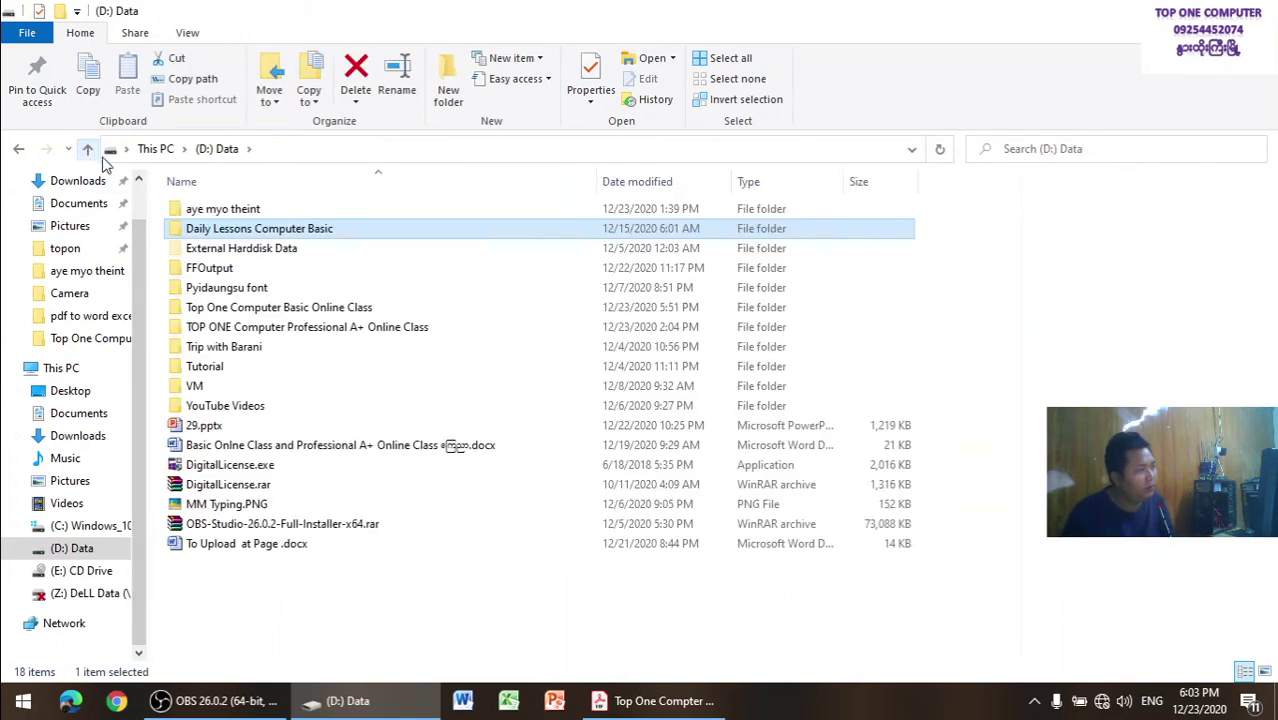
pyautogui.doubleClick(250, 232)
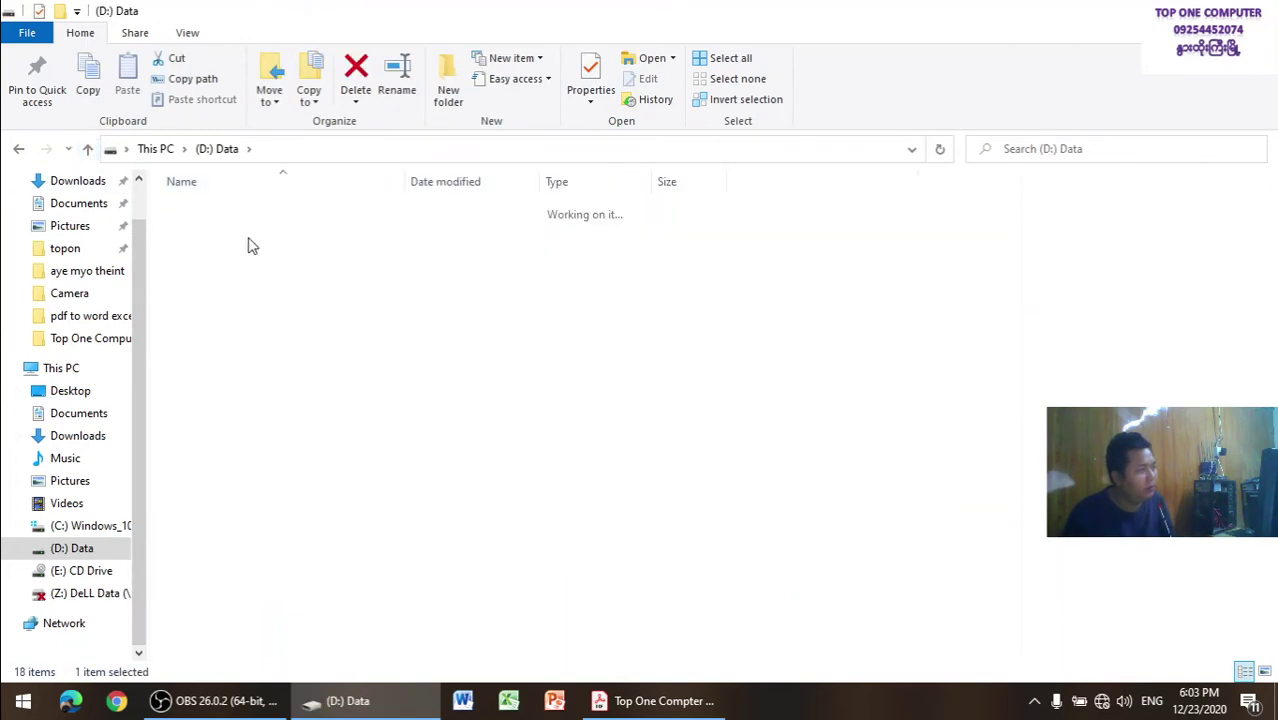
# Restore default Folder Options view settings, hiding file extensions and hidden items
pyautogui.click(187, 33)
pyautogui.click(904, 78)
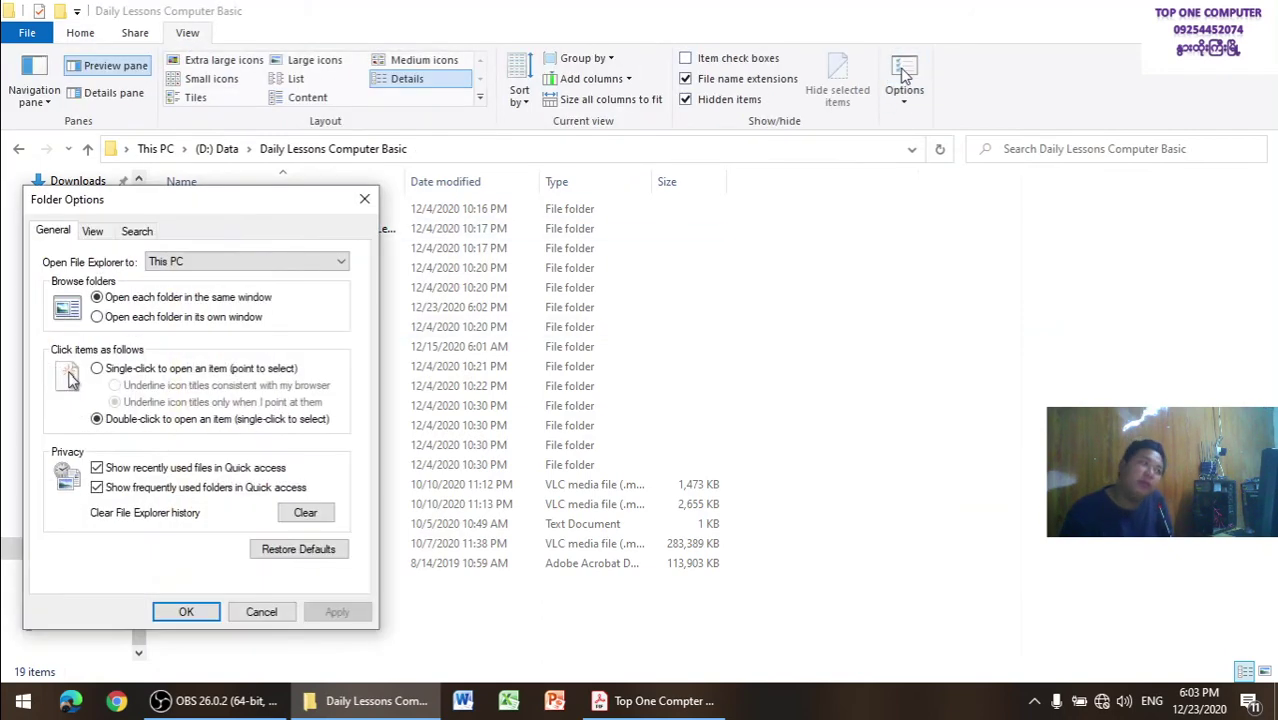
pyautogui.click(92, 231)
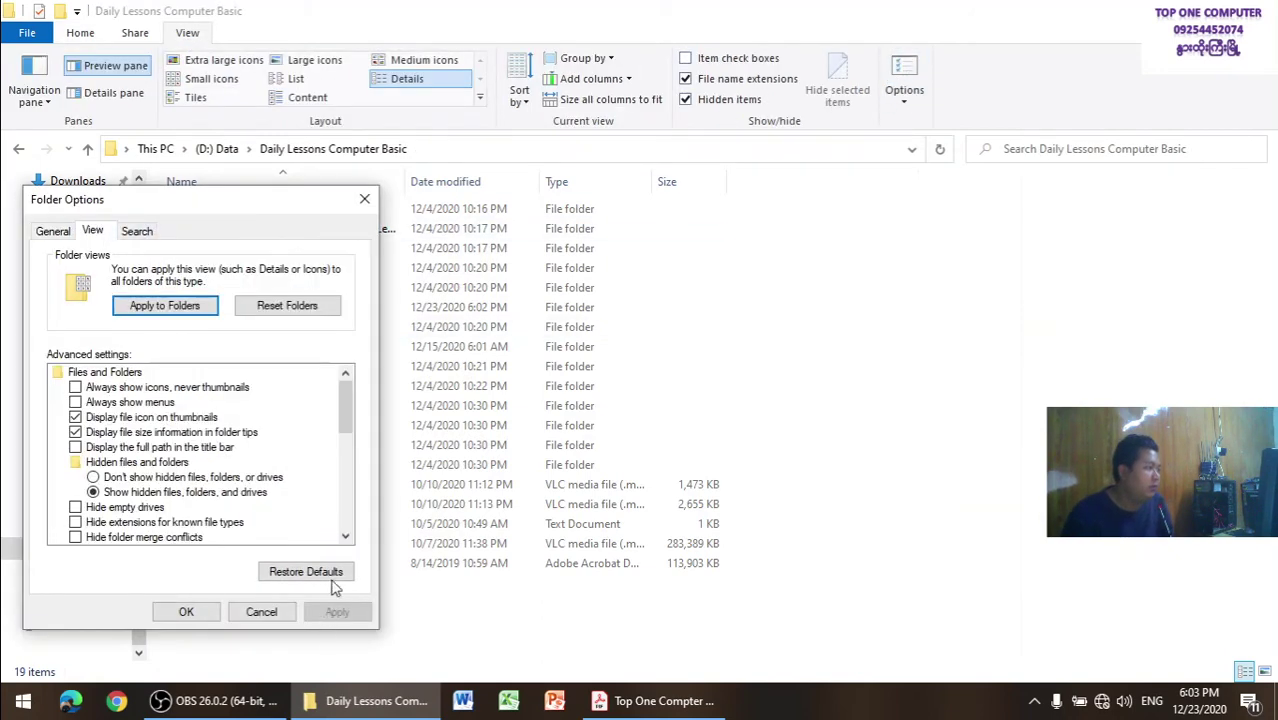
pyautogui.click(332, 577)
pyautogui.click(337, 613)
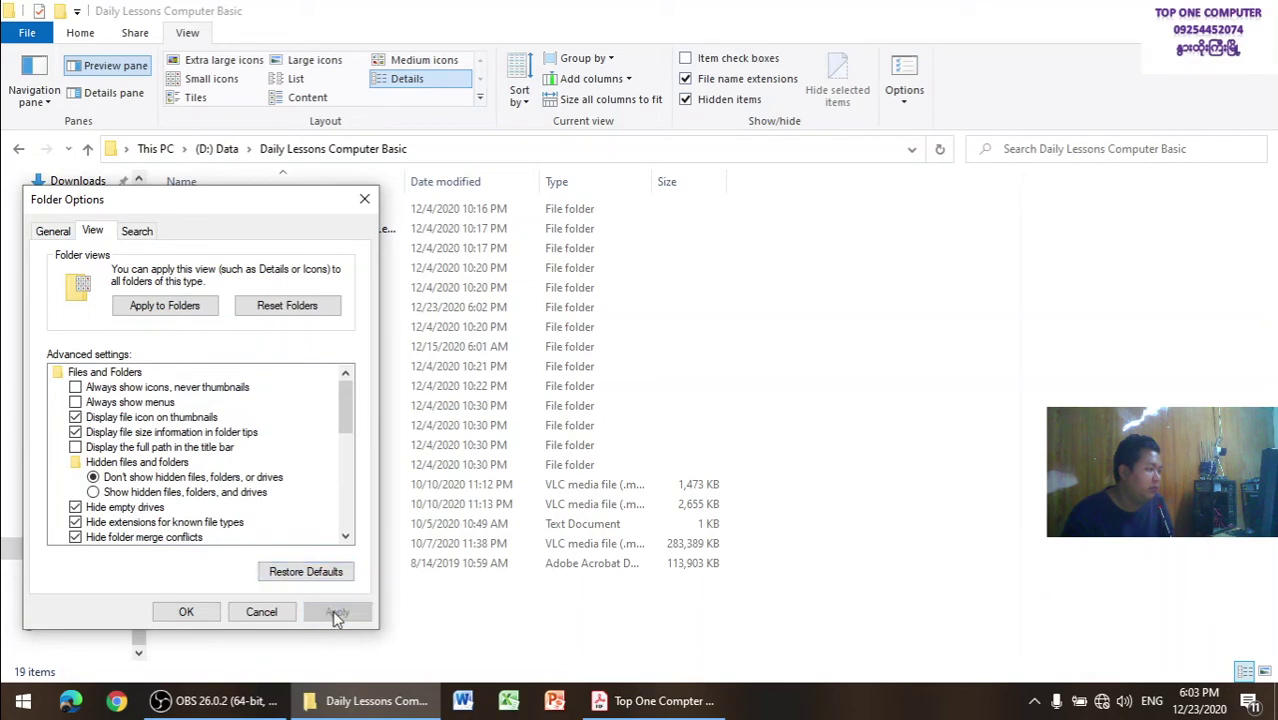
pyautogui.click(186, 612)
pyautogui.click(213, 214)
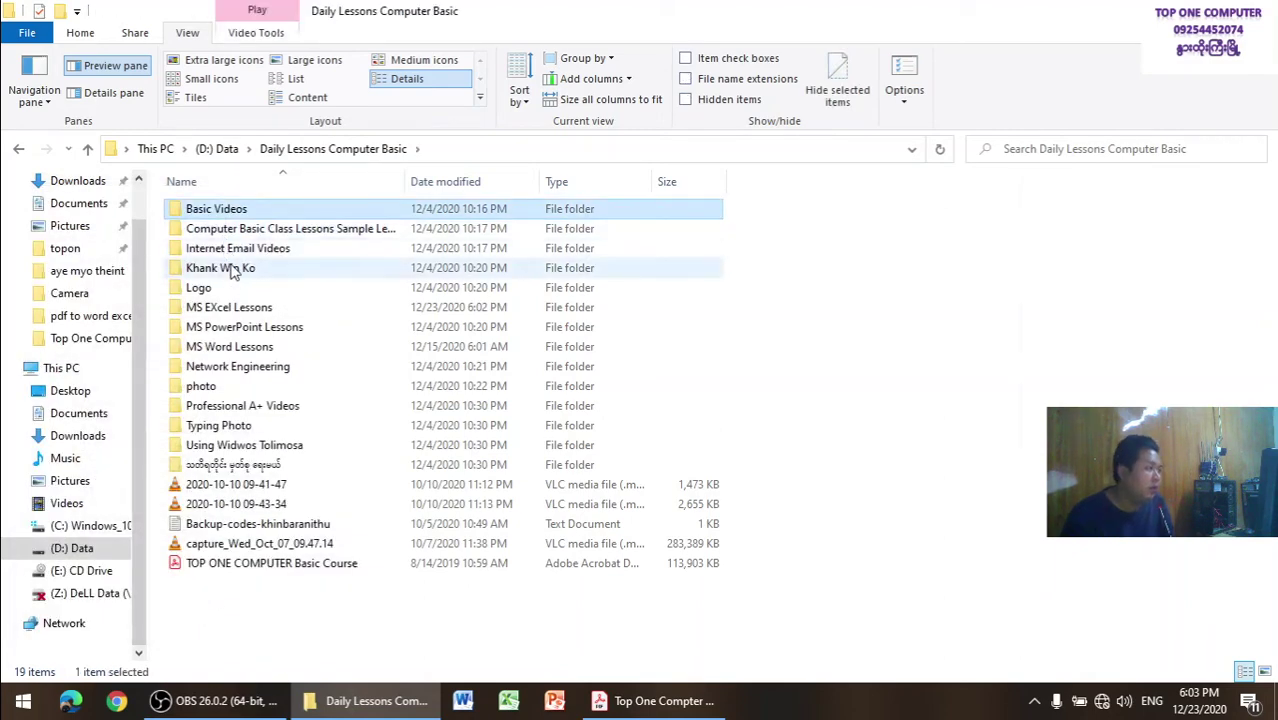
# Copy Covid 19 Chat from MS EXcel Lessons onto the desktop and open that copy in Excel
pyautogui.doubleClick(240, 307)
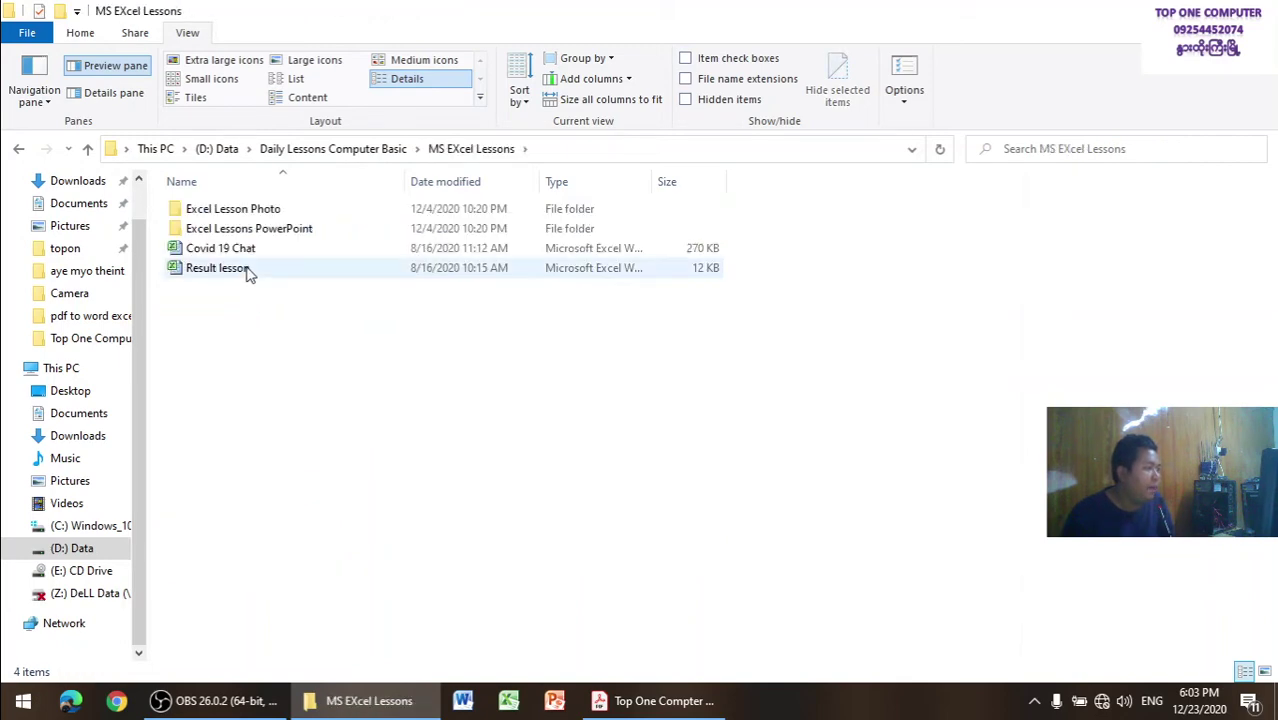
pyautogui.rightClick(251, 250)
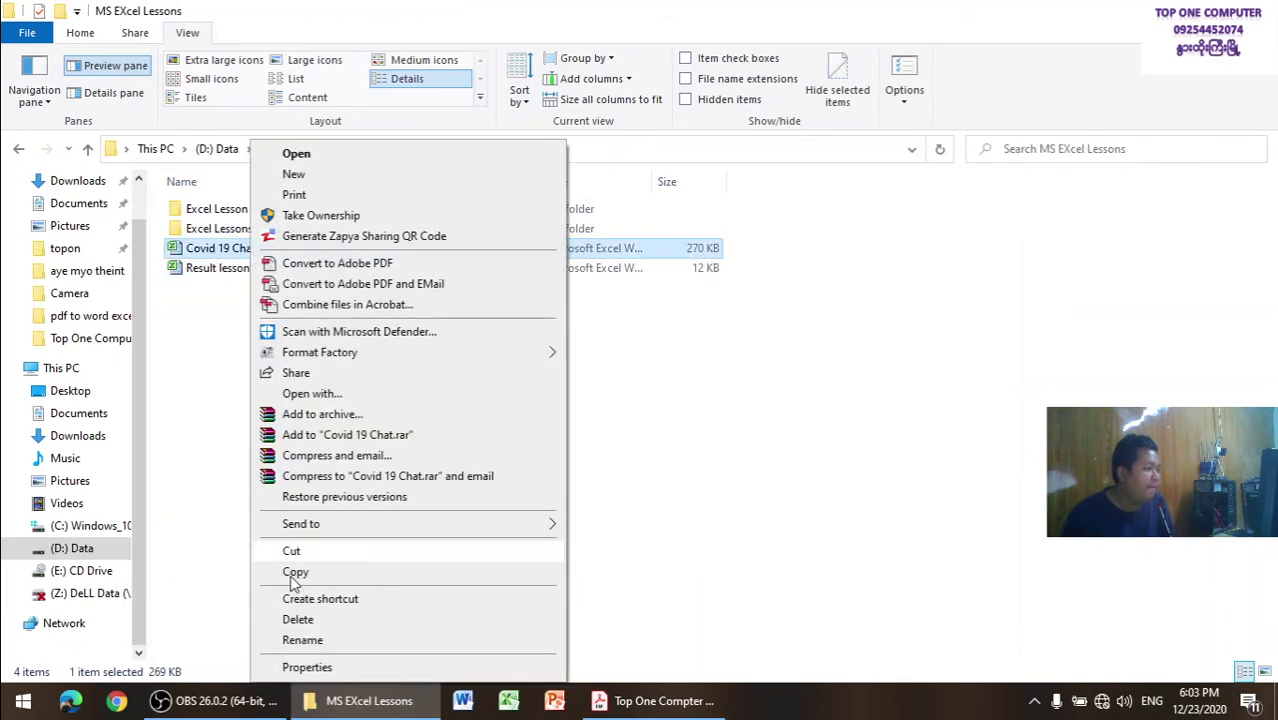
pyautogui.click(295, 578)
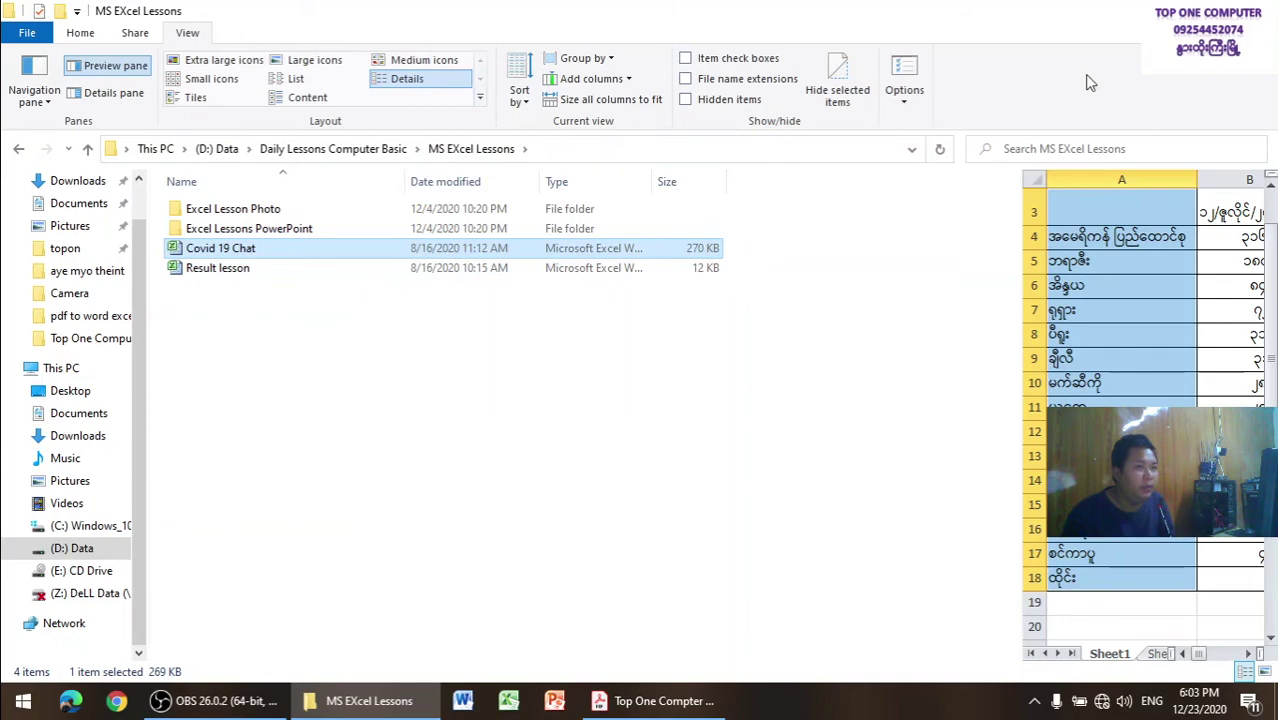
pyautogui.press('super+d')
pyautogui.rightClick(762, 175)
pyautogui.click(805, 292)
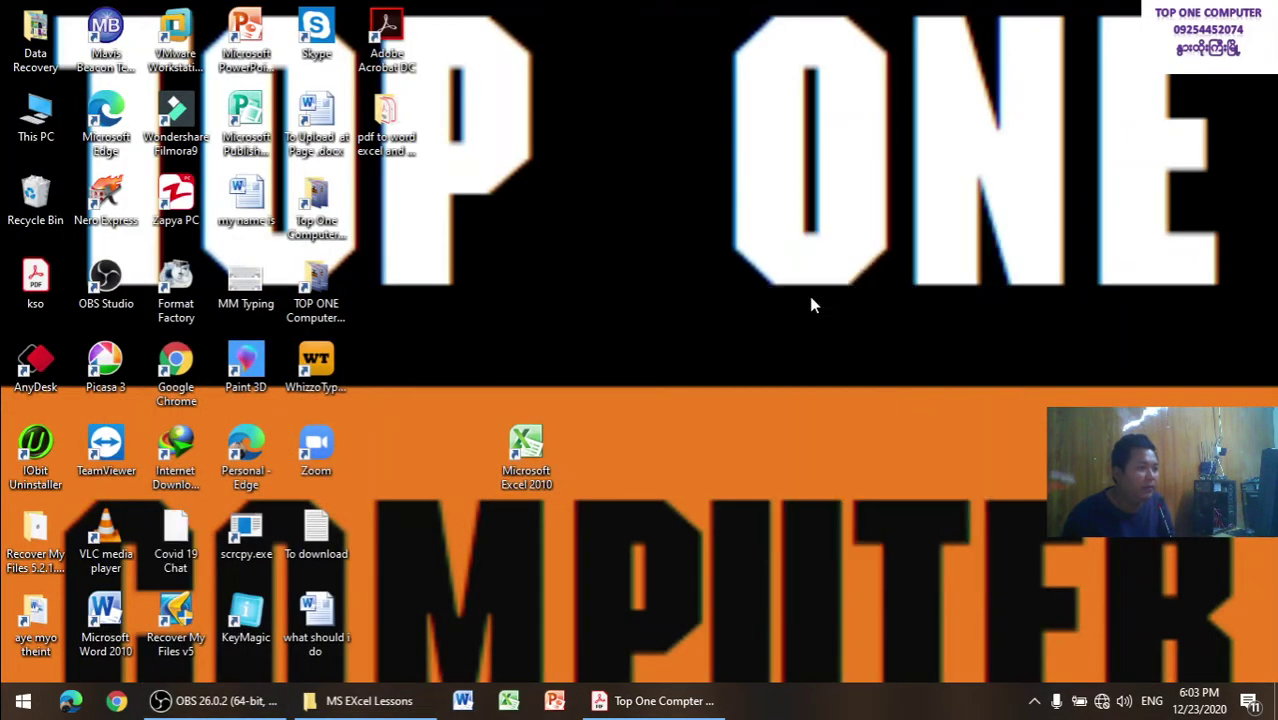
pyautogui.doubleClick(737, 205)
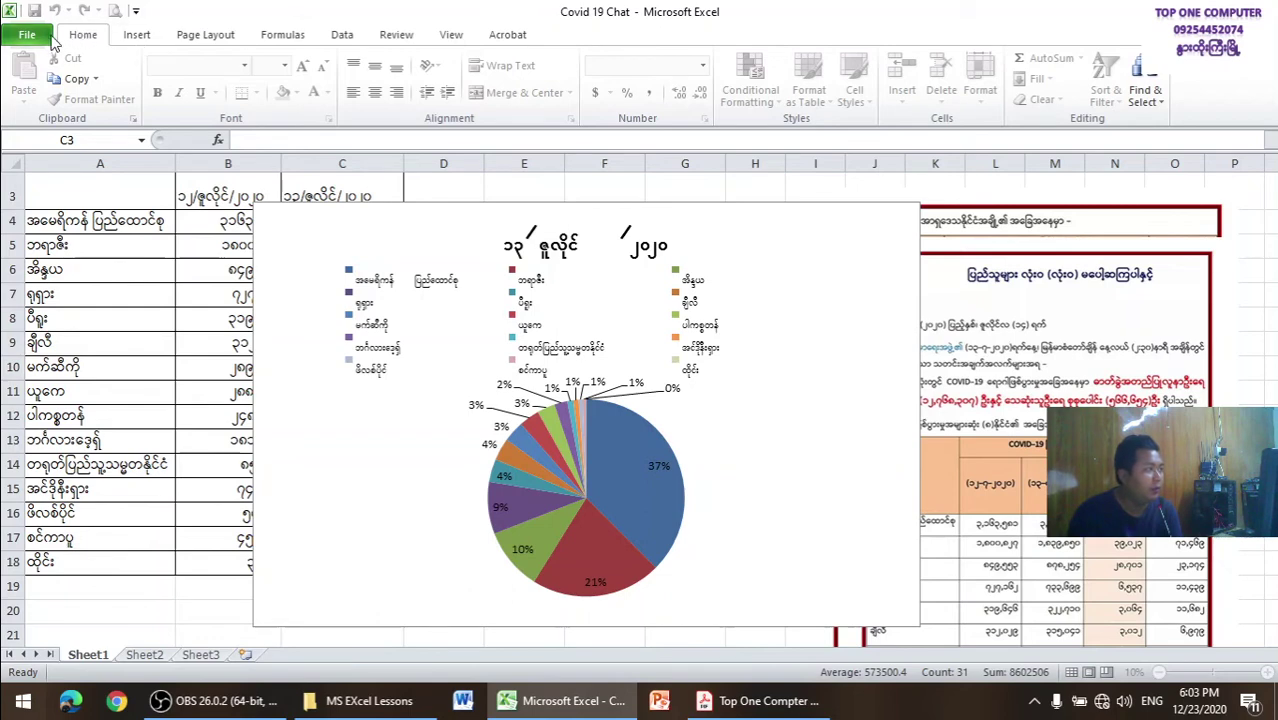
pyautogui.click(41, 36)
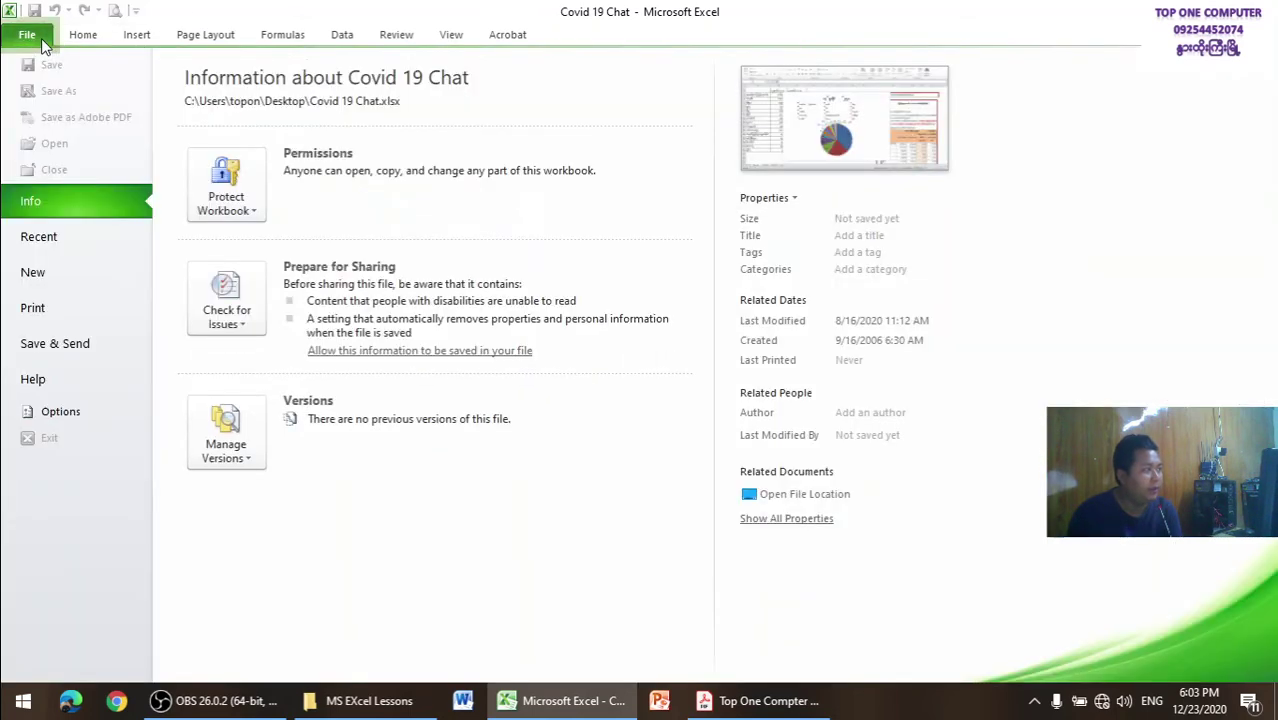
pyautogui.click(205, 197)
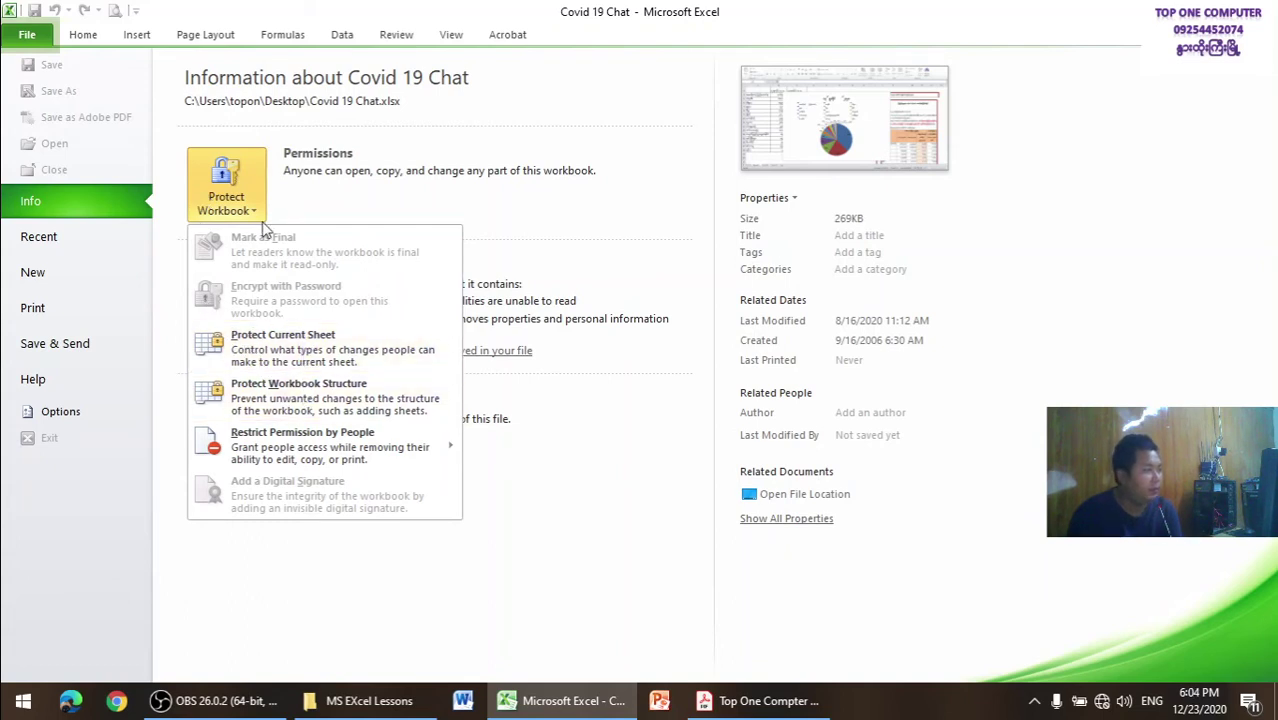
pyautogui.click(241, 197)
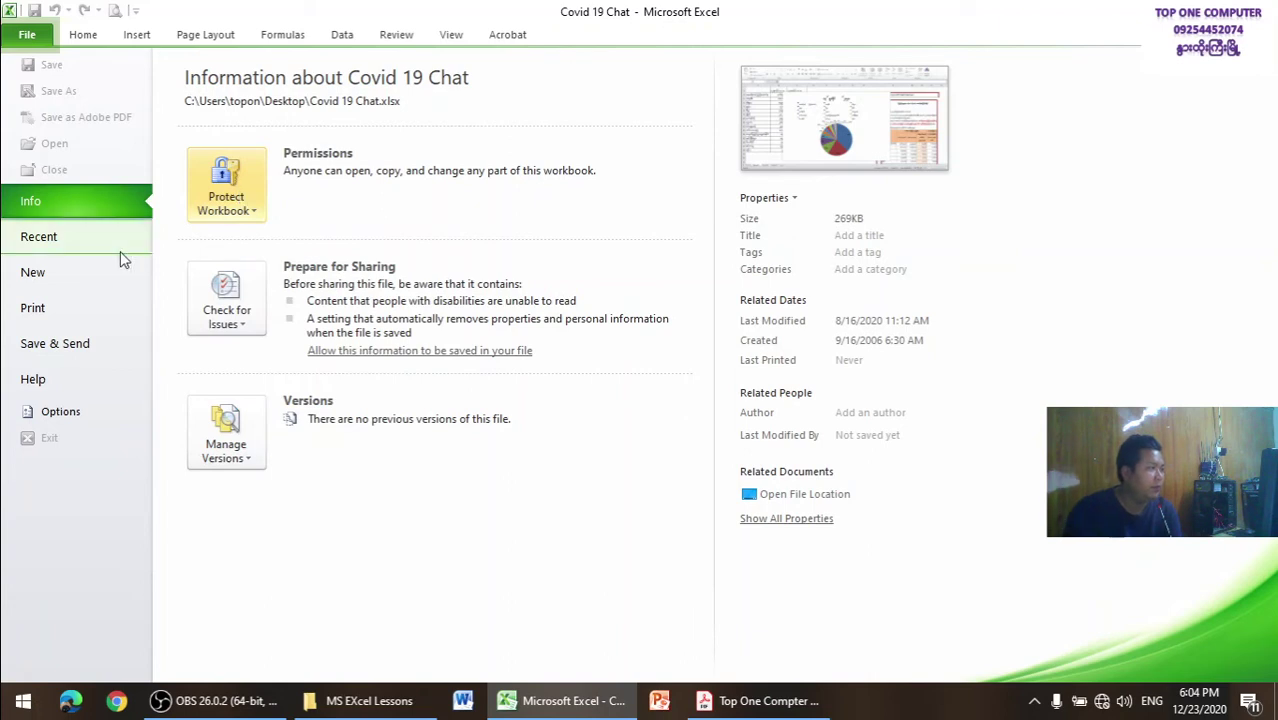
pyautogui.click(239, 183)
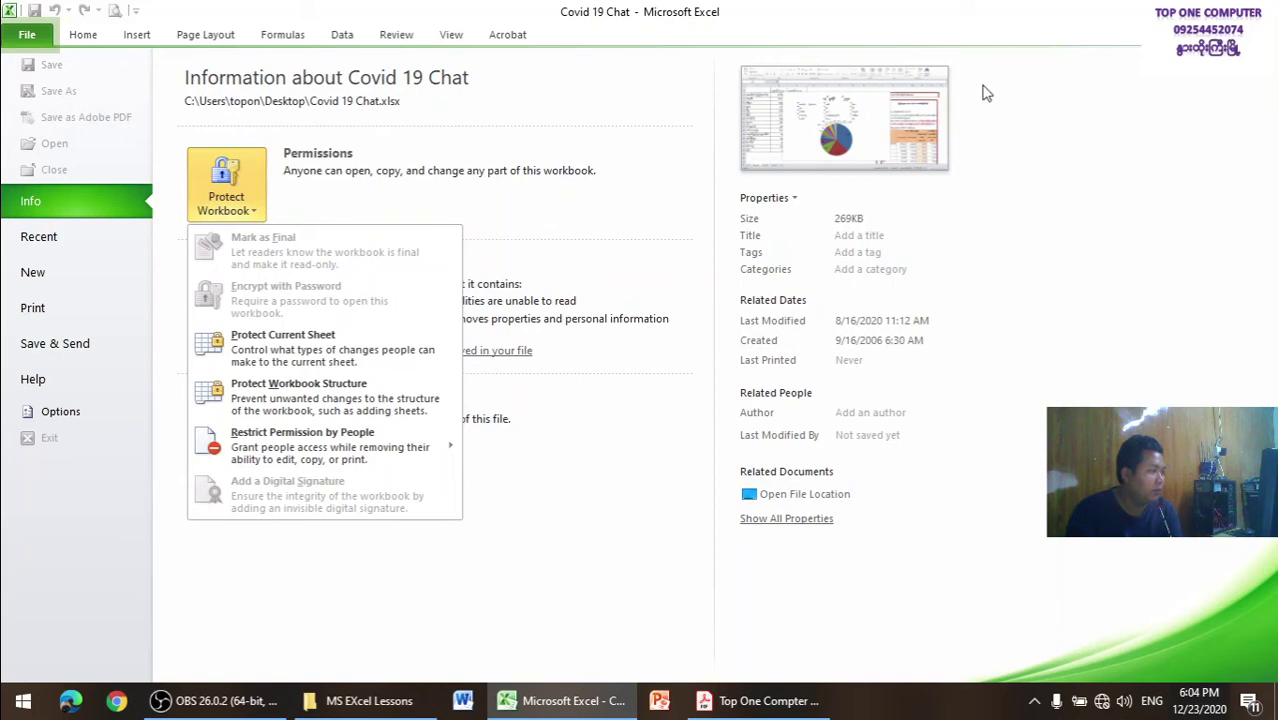
pyautogui.press('Escape')
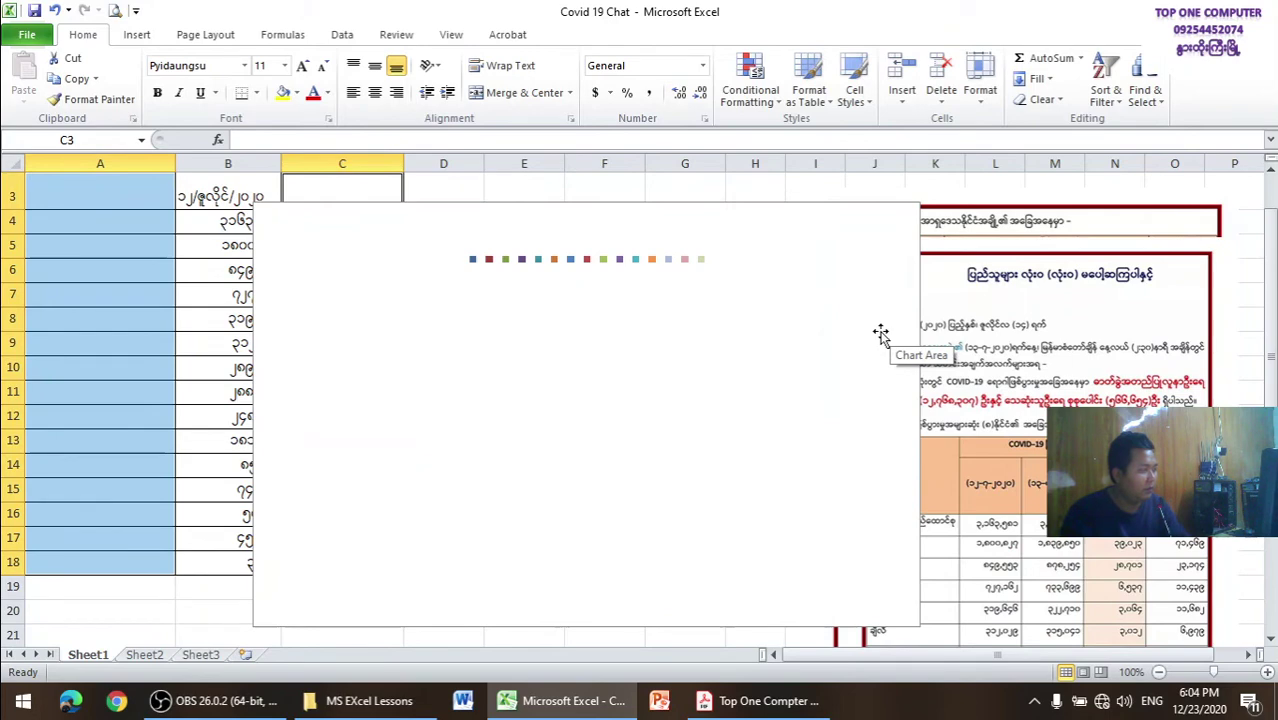
# Undo the pie chart change, then start Encrypt with Password from Info > Protect Workbook
pyautogui.hotkey('ctrl', 'z')
pyautogui.click(882, 250)
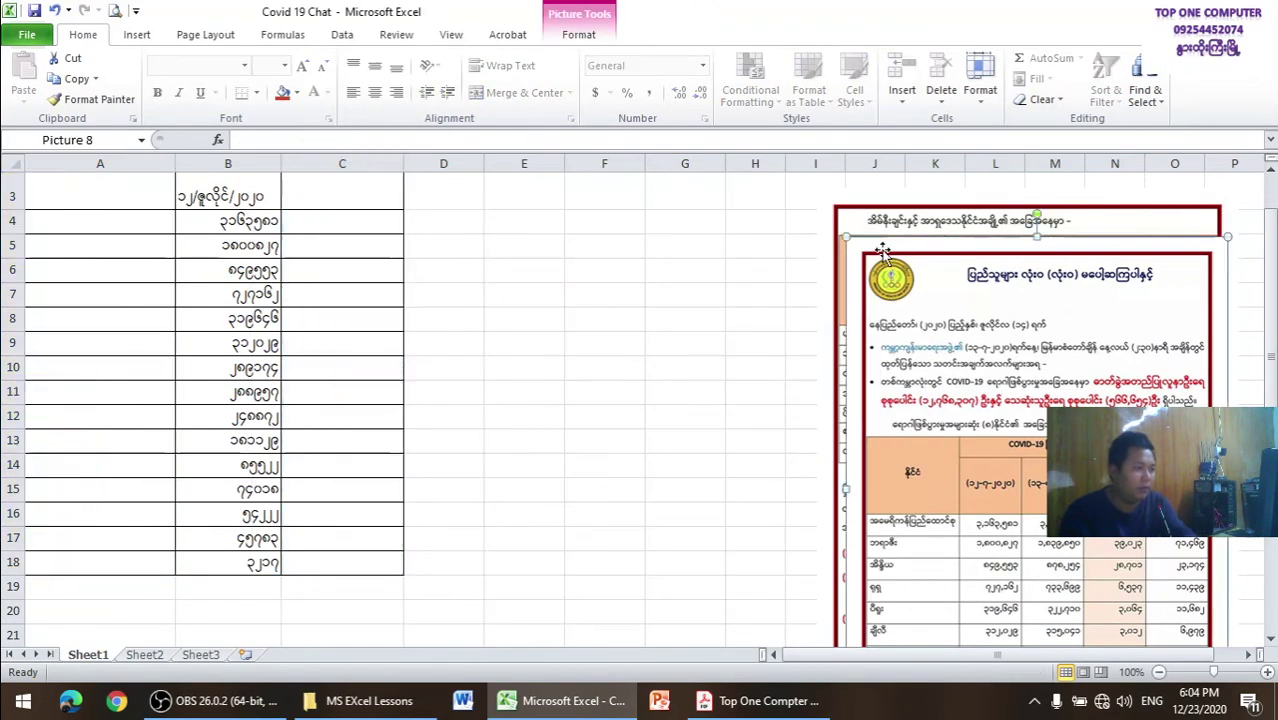
pyautogui.click(40, 35)
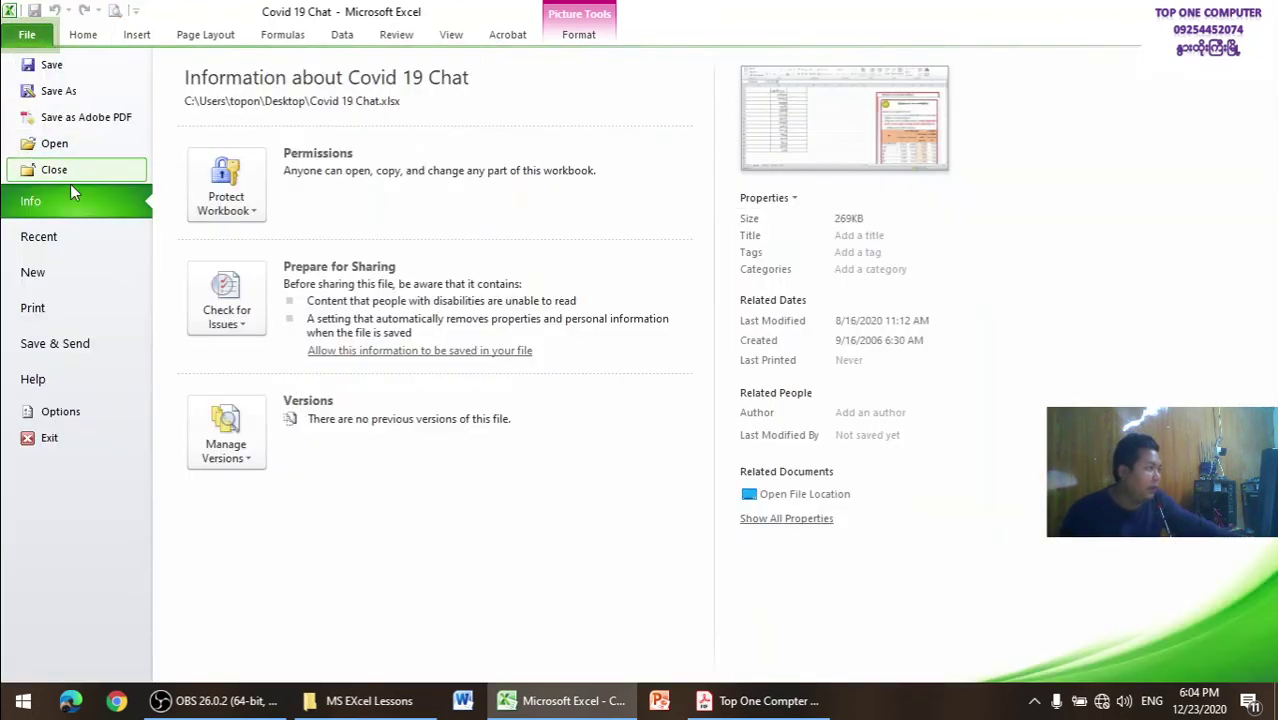
pyautogui.click(255, 210)
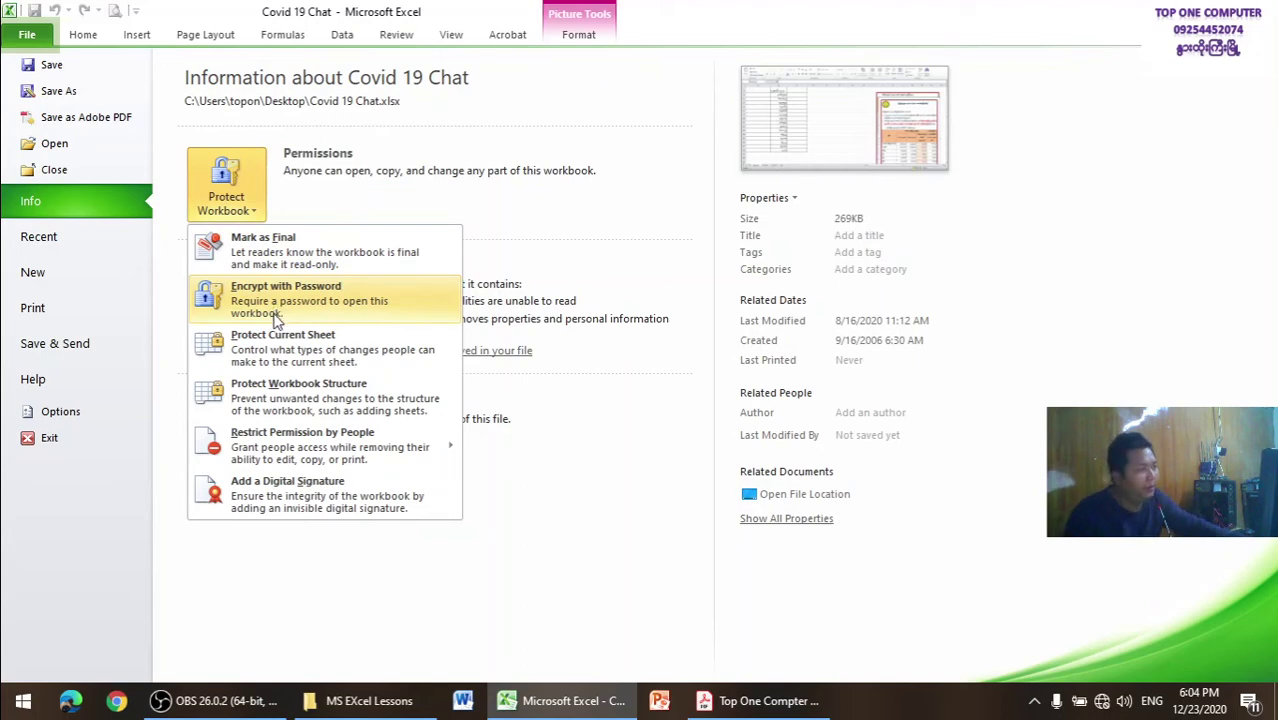
pyautogui.click(276, 318)
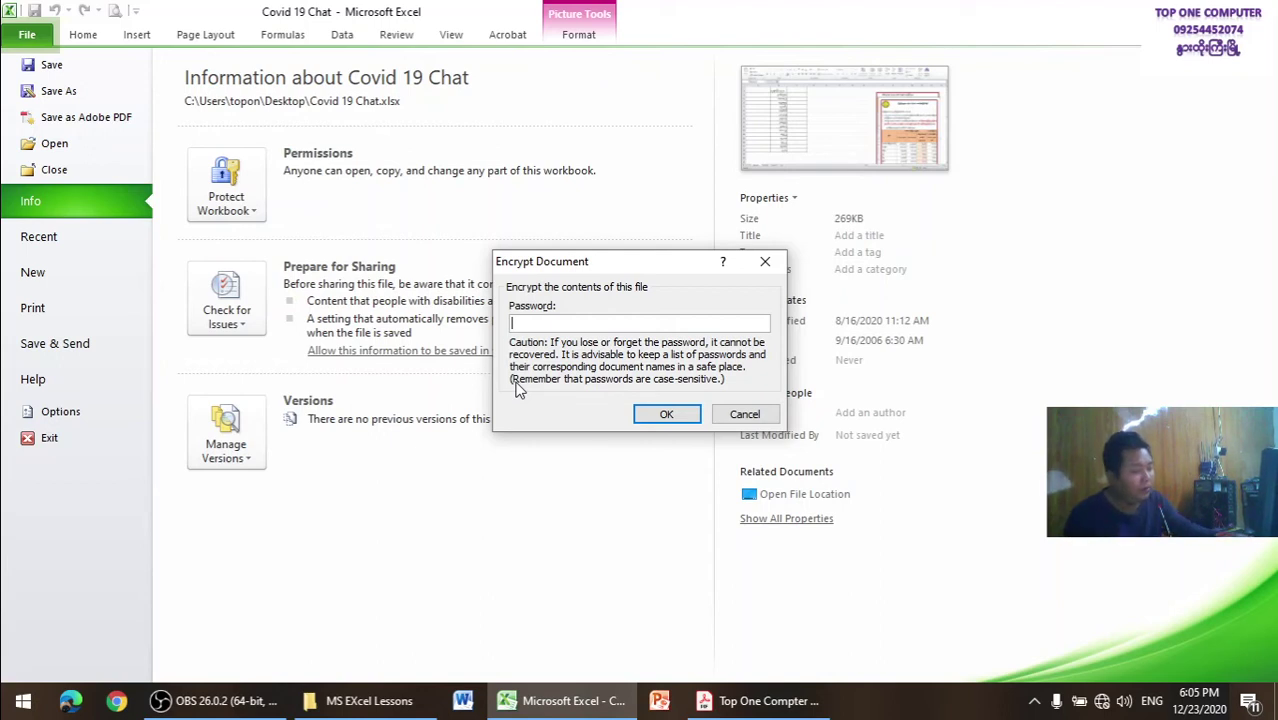
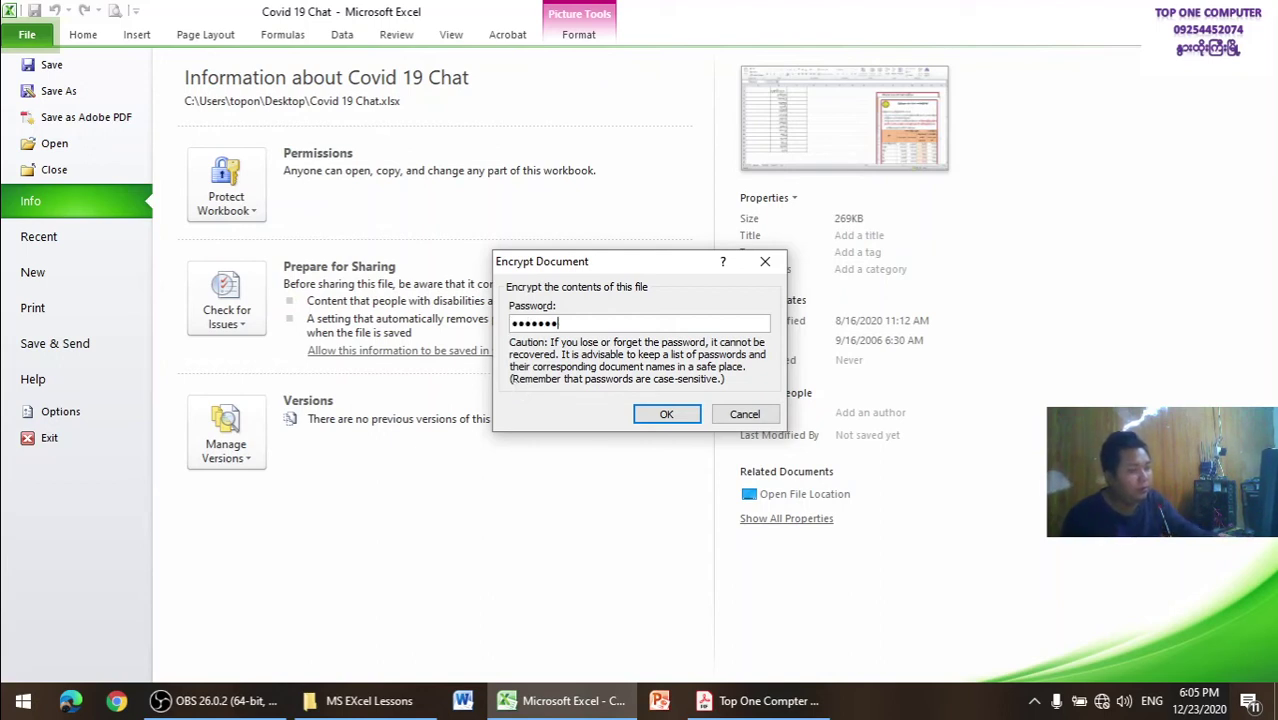
# Enter and confirm the opening password, retrying after a mismatch warning
pyautogui.press('Return')
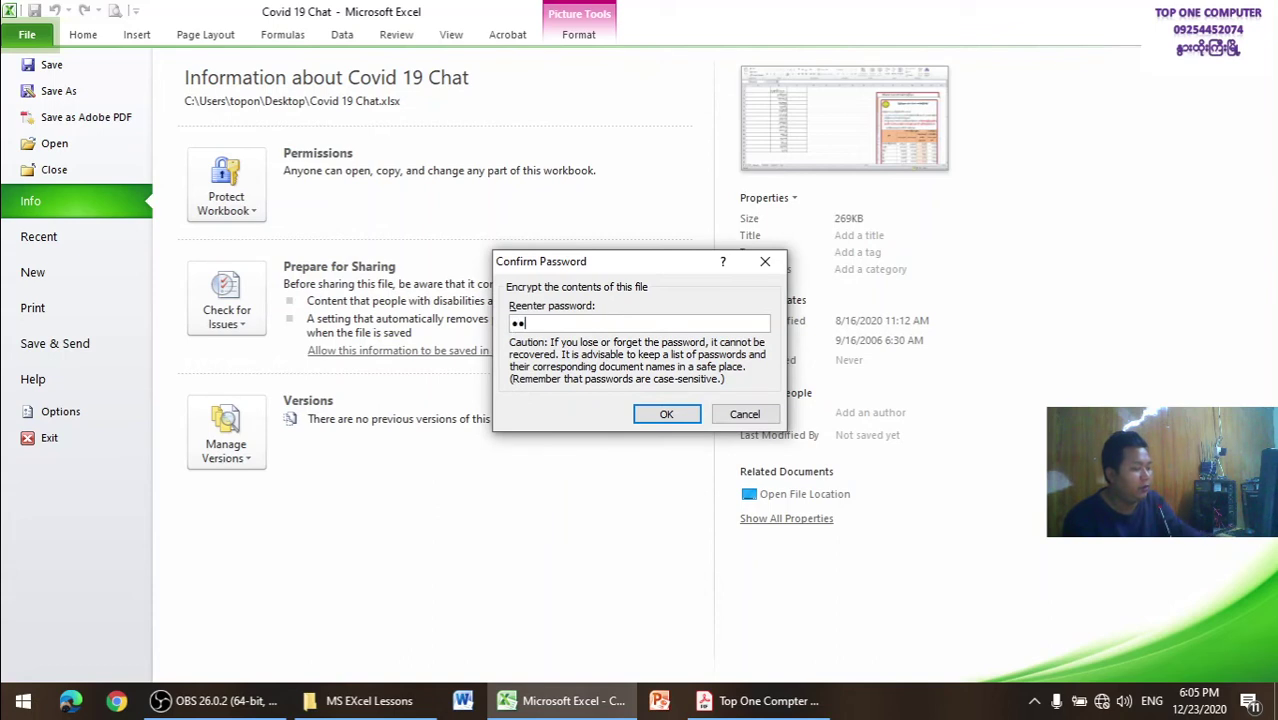
pyautogui.press('Return')
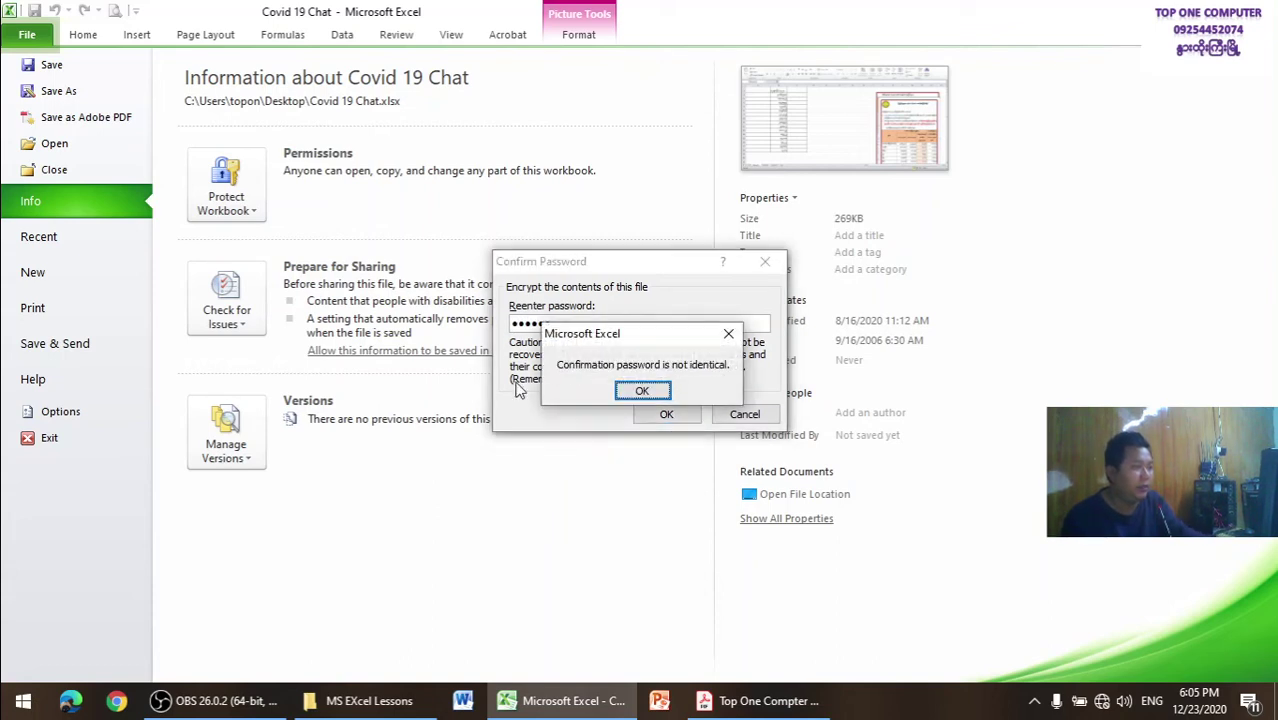
pyautogui.press('Return')
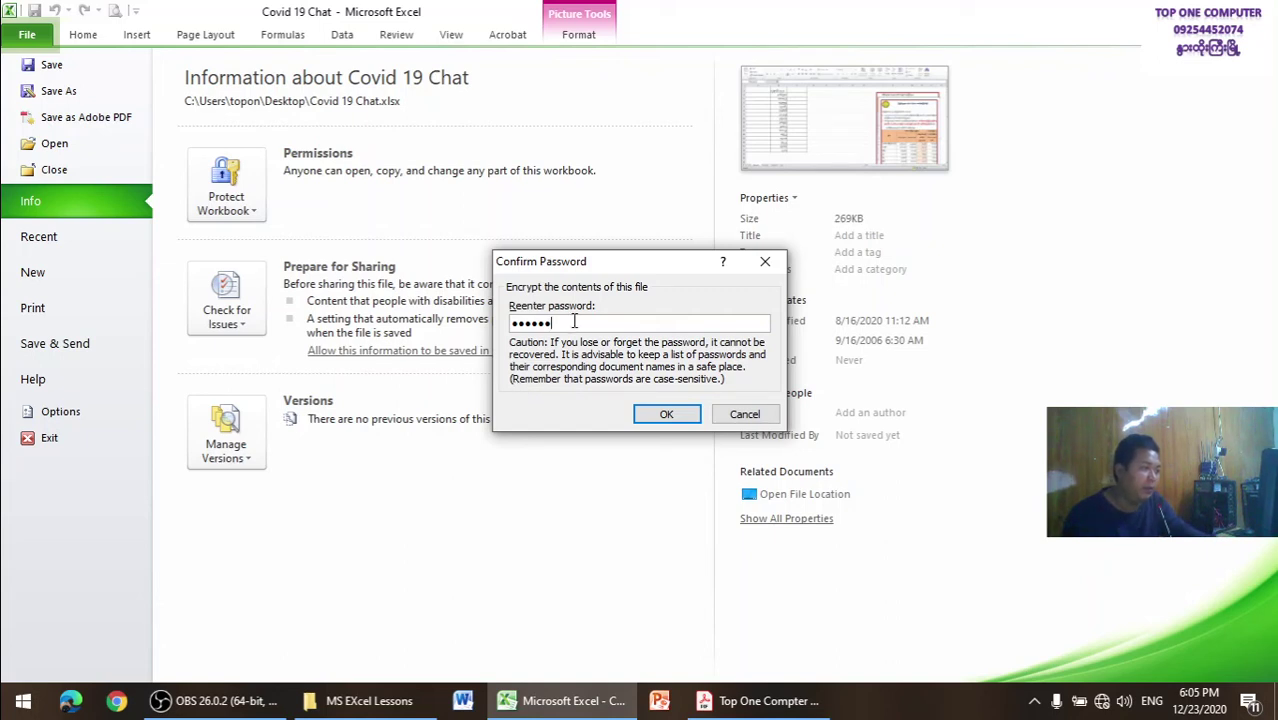
pyautogui.press('Return')
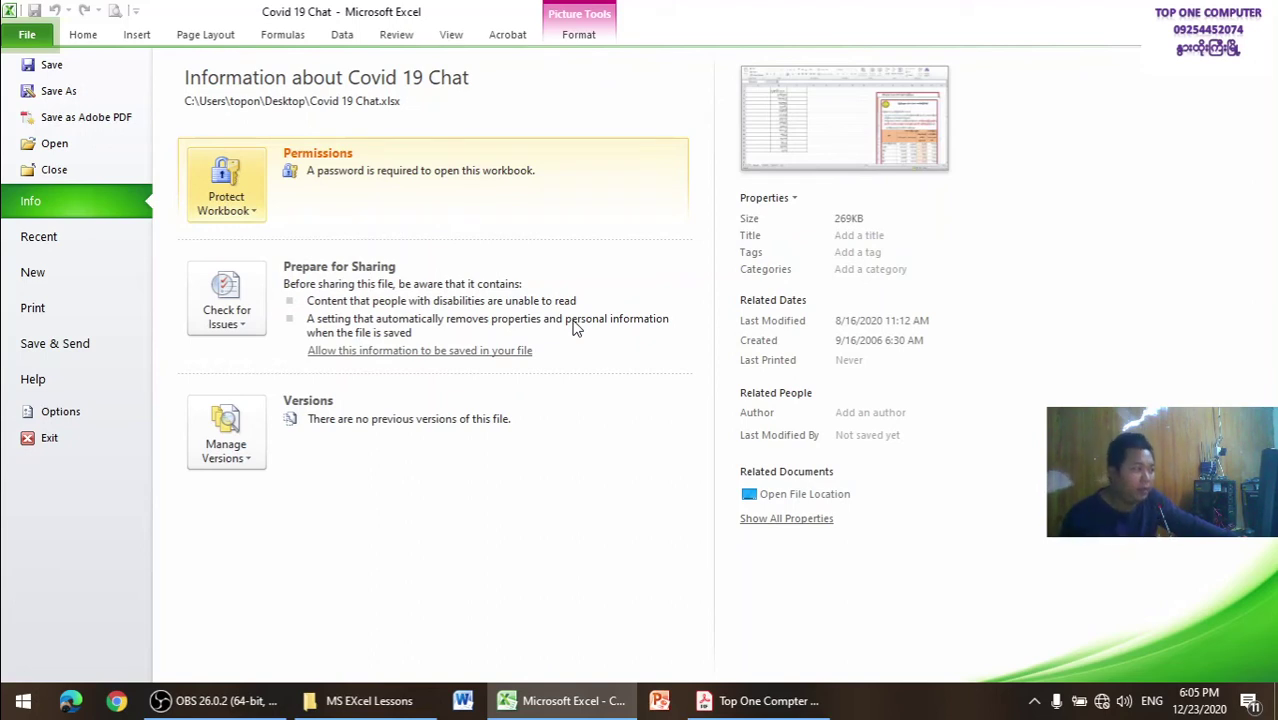
# Save and close the encrypted workbook and Excel, rearrange desktop icons, and reopen Covid 19 Chat
pyautogui.click(88, 64)
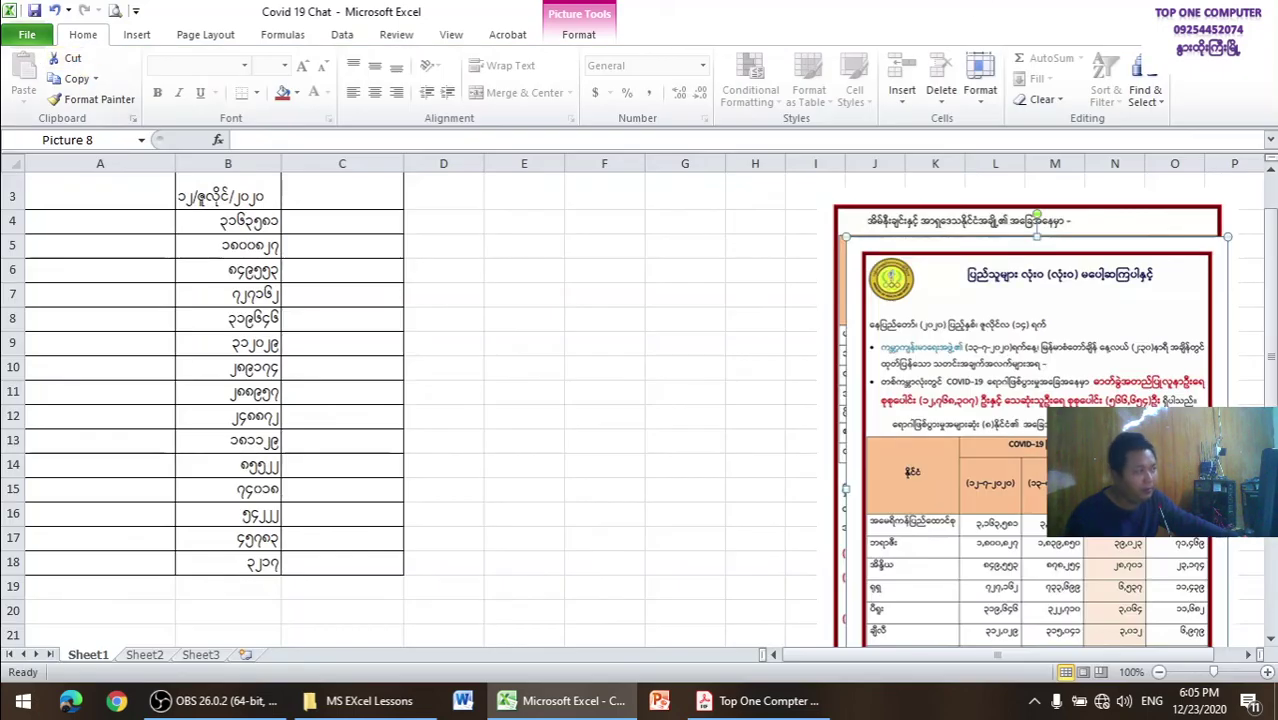
pyautogui.hotkey('ctrl', 'w')
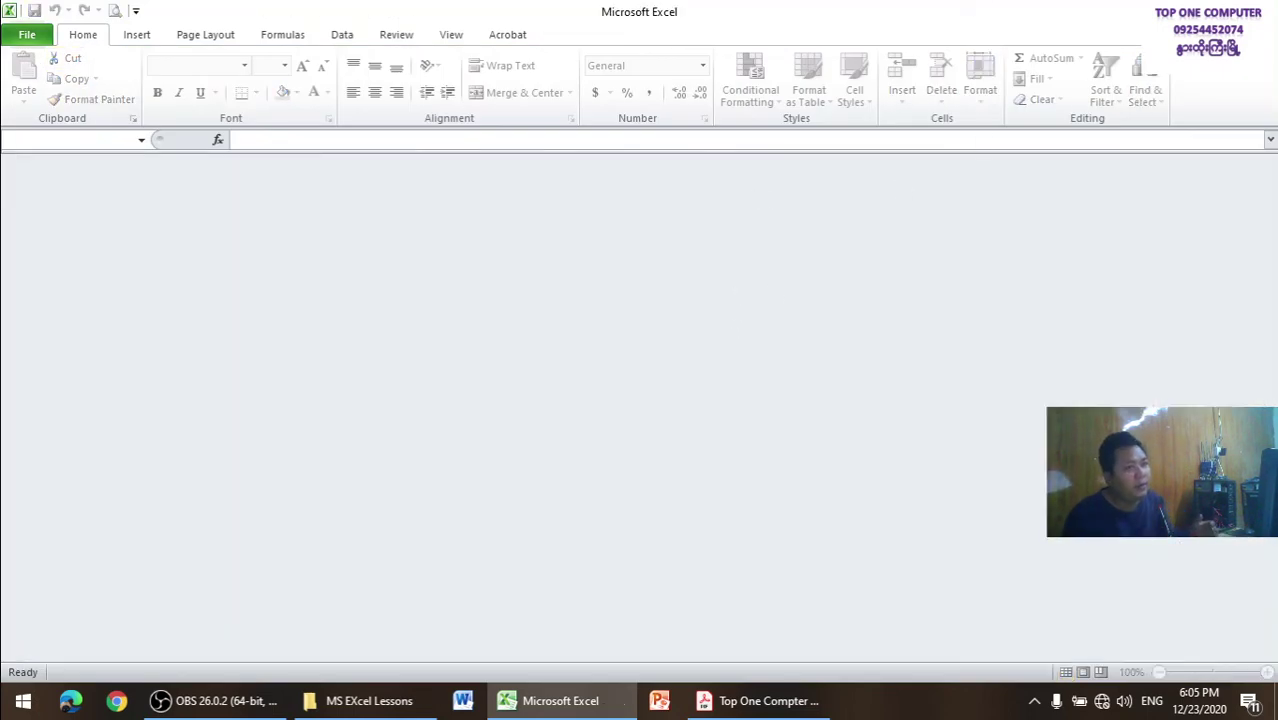
pyautogui.click(1262, 10)
pyautogui.moveTo(737, 198); pyautogui.dragTo(667, 448)
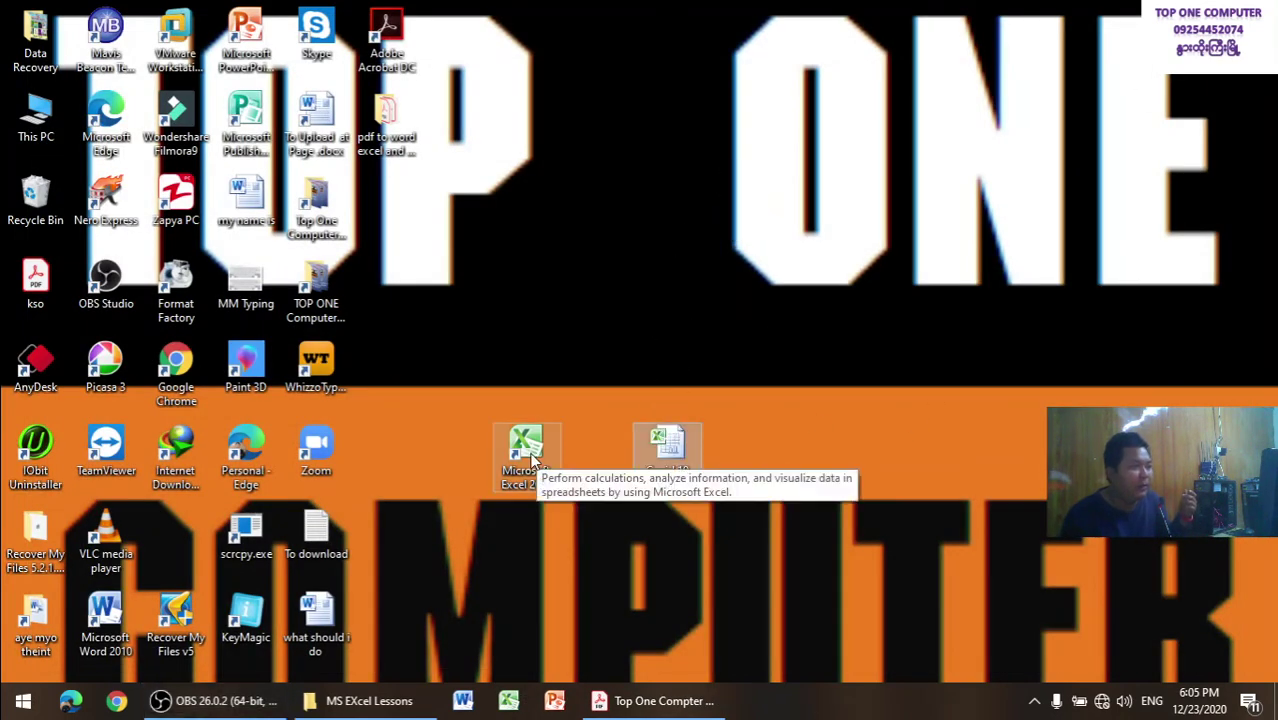
pyautogui.moveTo(527, 452); pyautogui.dragTo(387, 202)
pyautogui.doubleClick(675, 482)
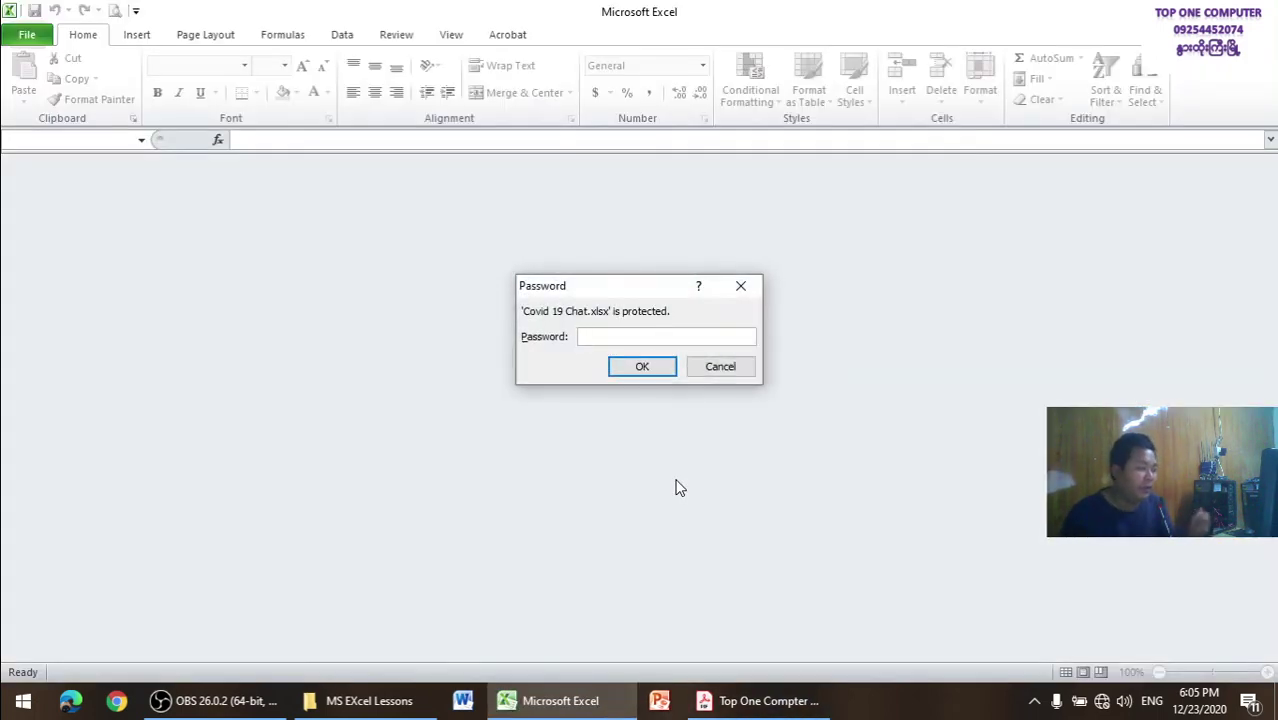
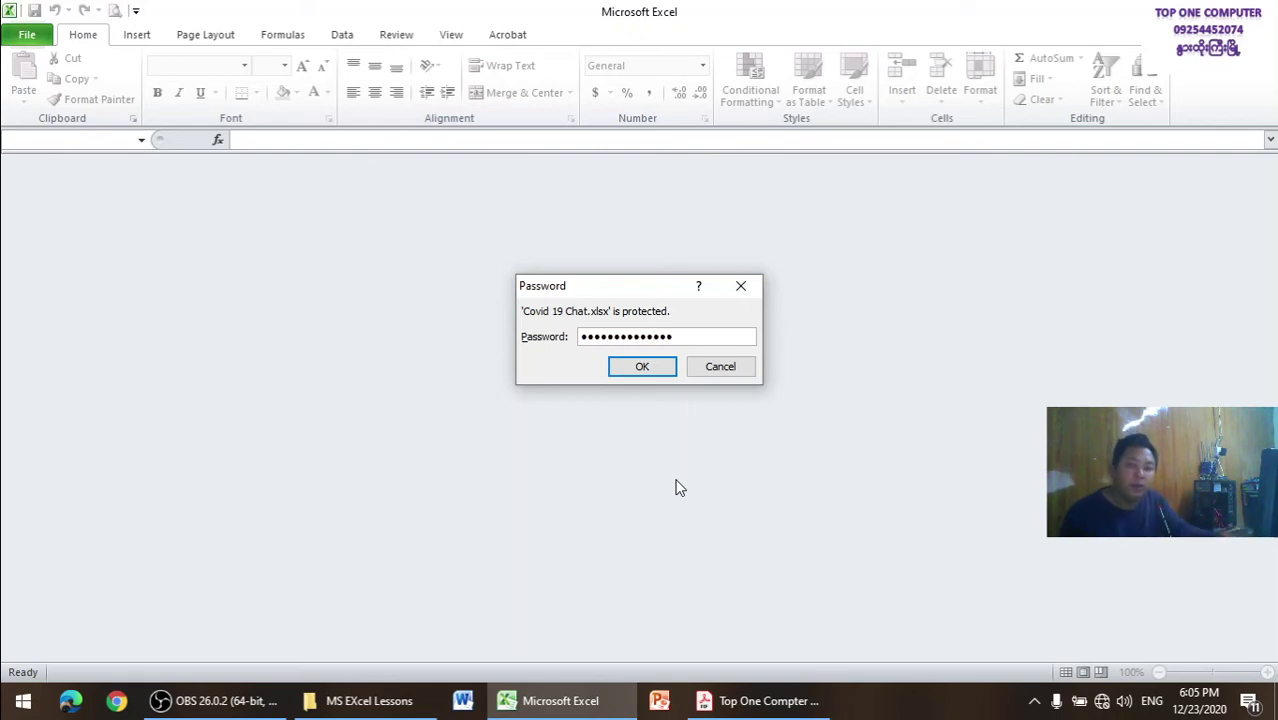
# Enter a wrong password, dismiss the error, close Excel, and reopen with the correct password
pyautogui.press('Return')
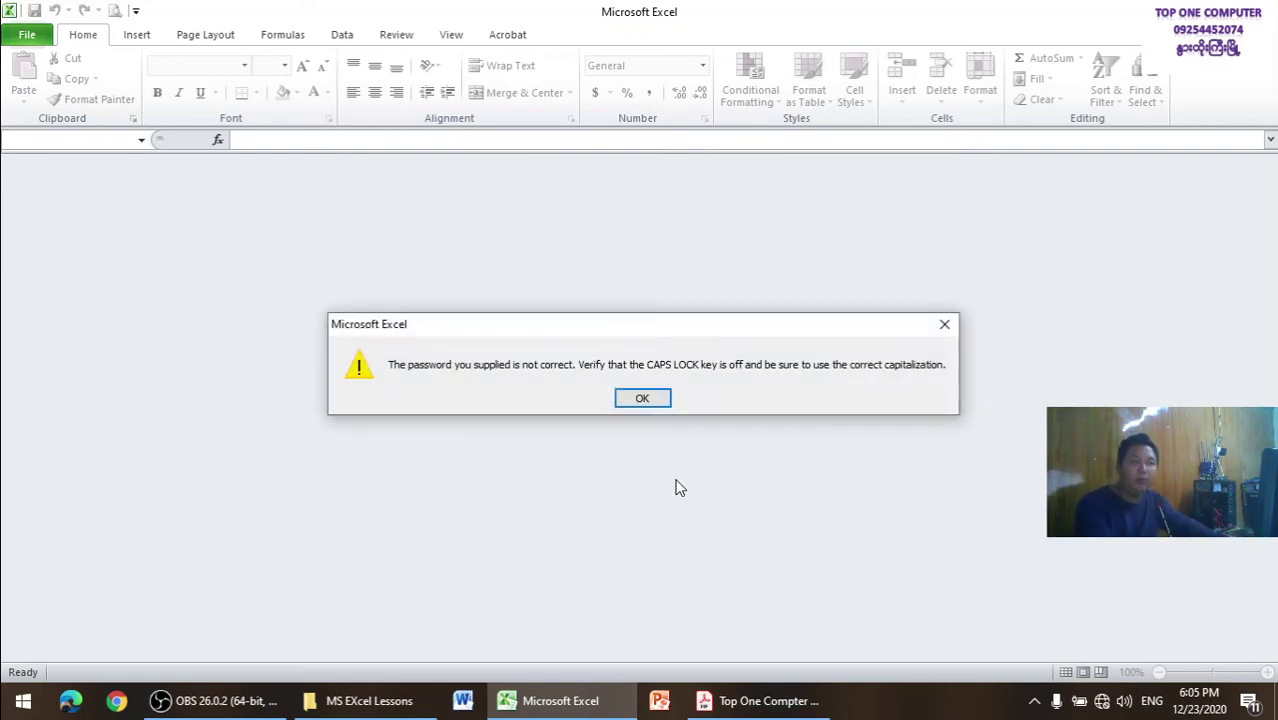
pyautogui.press('Return')
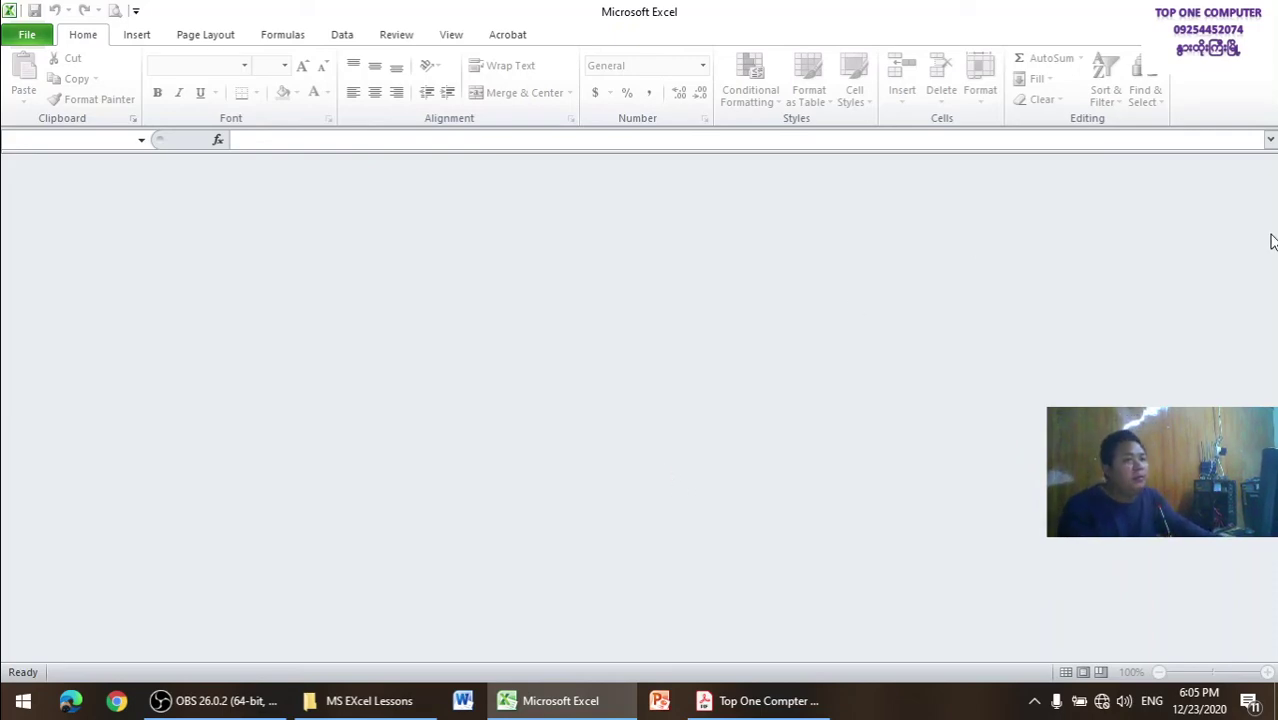
pyautogui.hotkey('alt', 'F4')
pyautogui.doubleClick(667, 462)
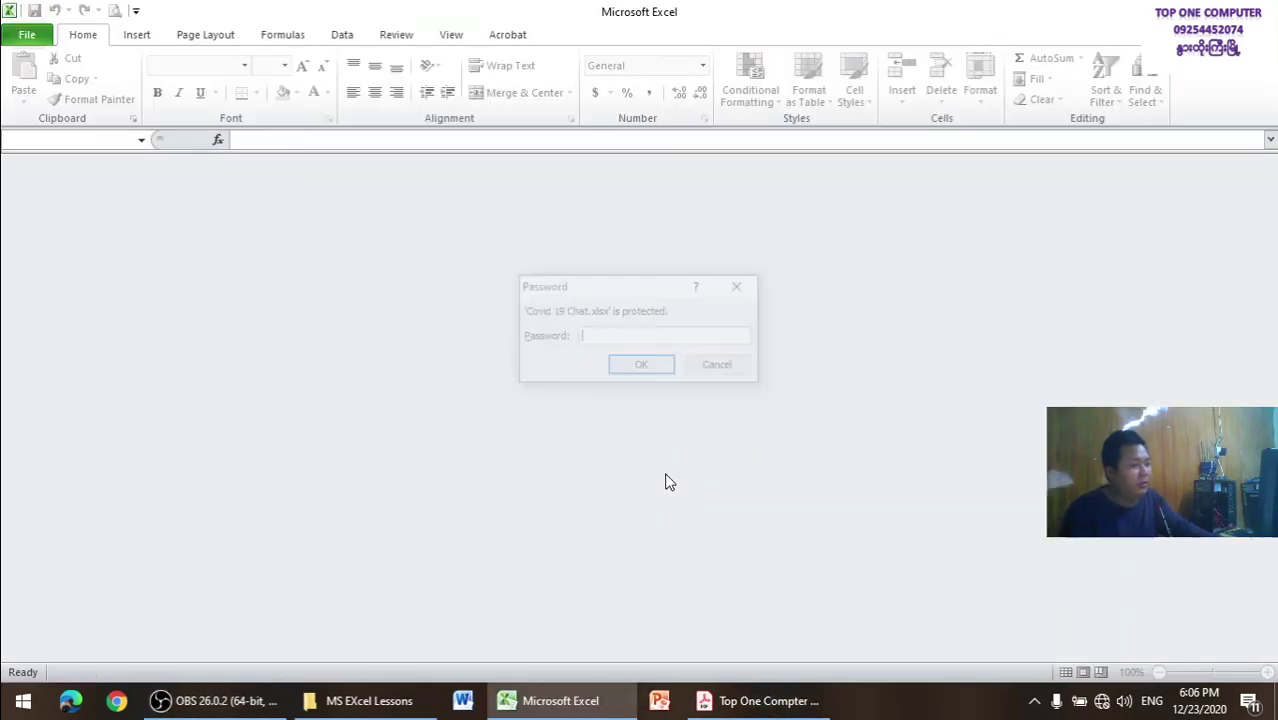
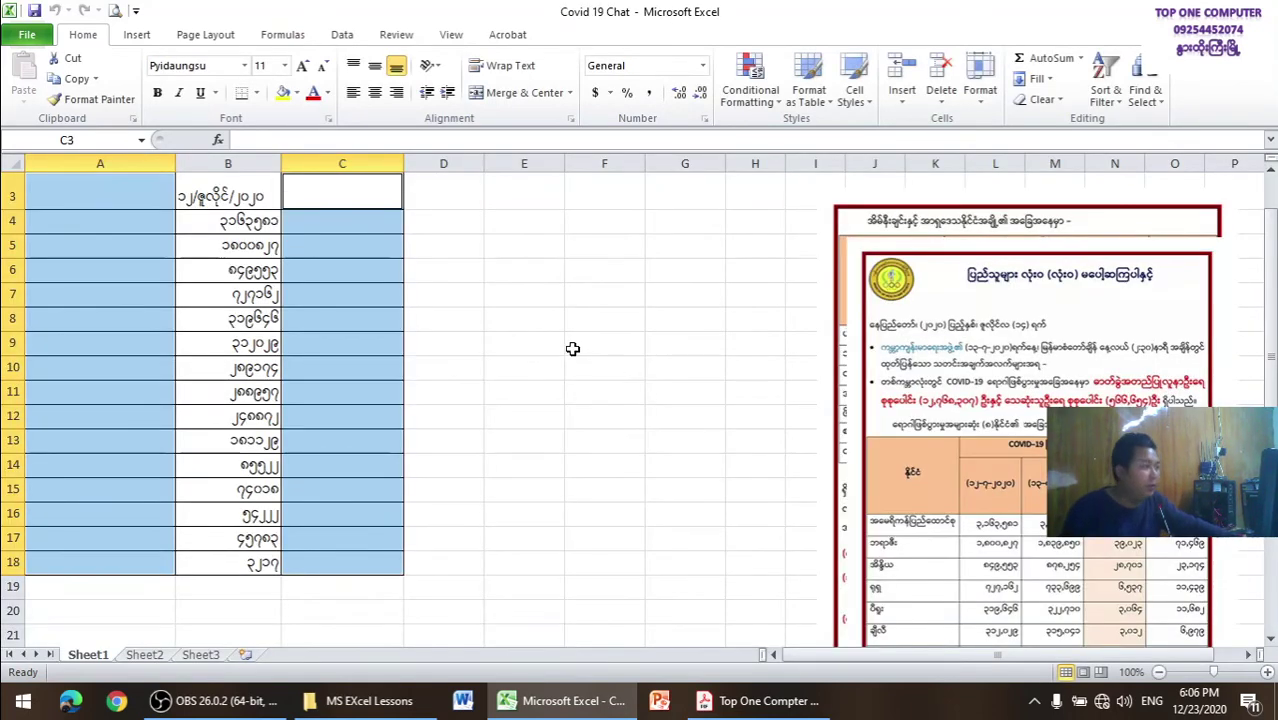
# Clear the workbook's opening password in Encrypt with Password and confirm the empty value
pyautogui.click(30, 36)
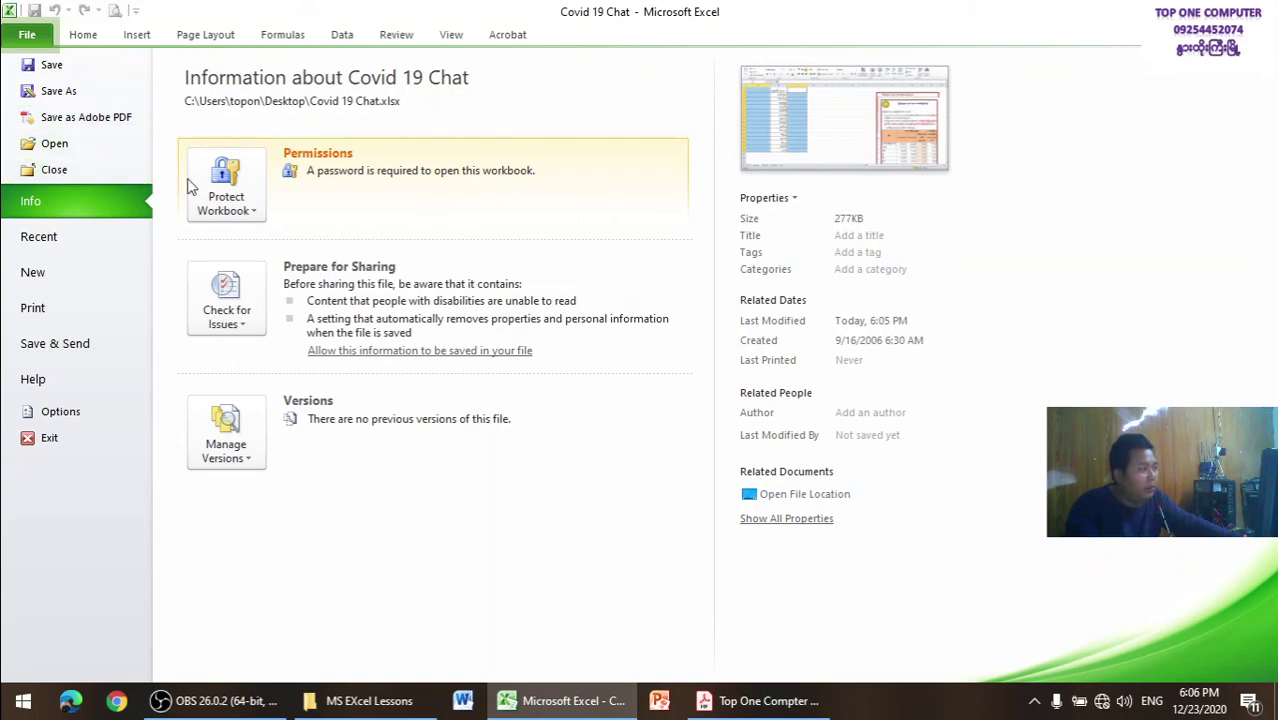
pyautogui.click(248, 178)
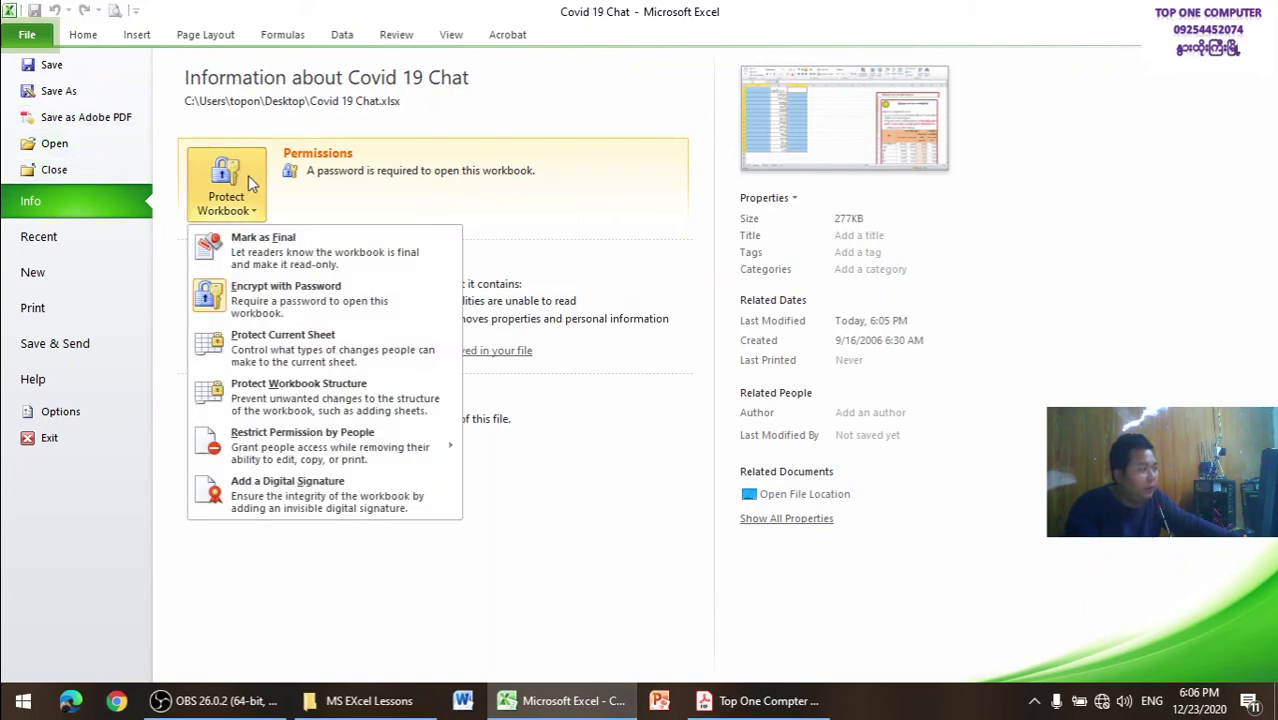
pyautogui.click(257, 305)
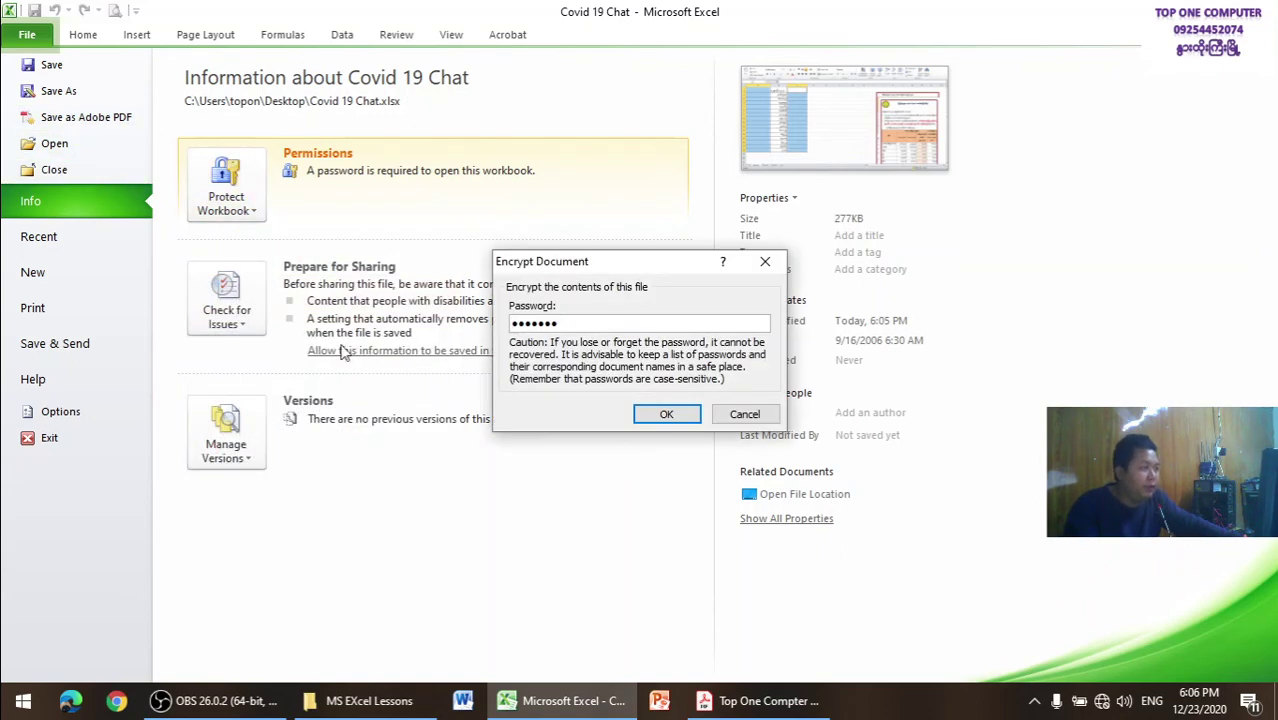
pyautogui.doubleClick(579, 322)
pyautogui.press('BackSpace')
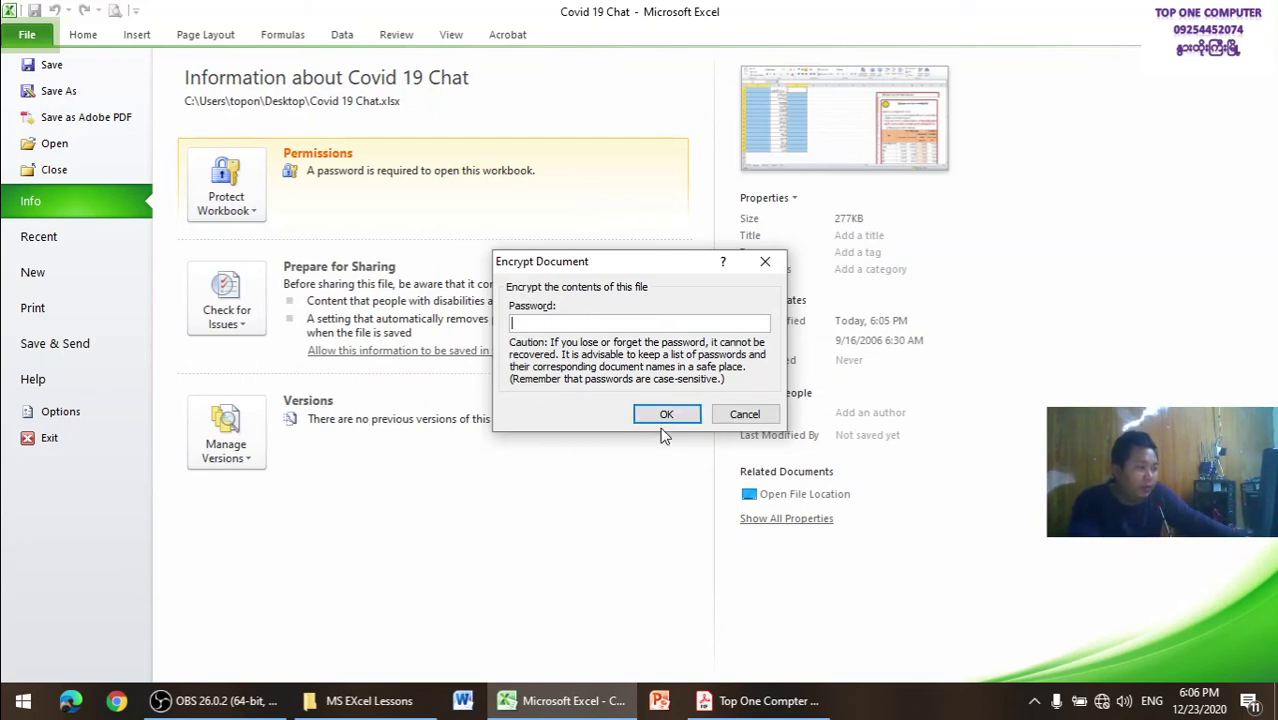
pyautogui.click(667, 418)
# Save the workbook, close it and Excel, and reopen Covid 19 Chat without a password prompt
pyautogui.click(58, 90)
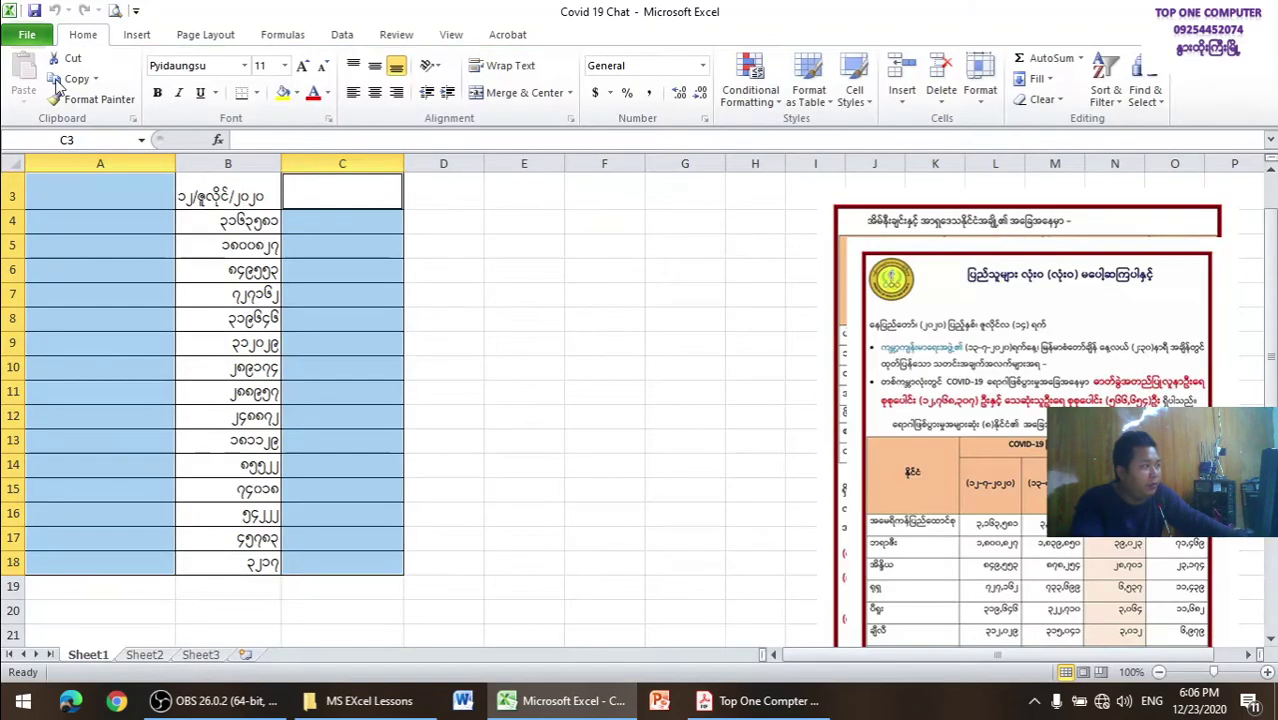
pyautogui.click(610, 18)
pyautogui.click(22, 38)
pyautogui.click(27, 34)
pyautogui.hotkey('ctrl', 'w')
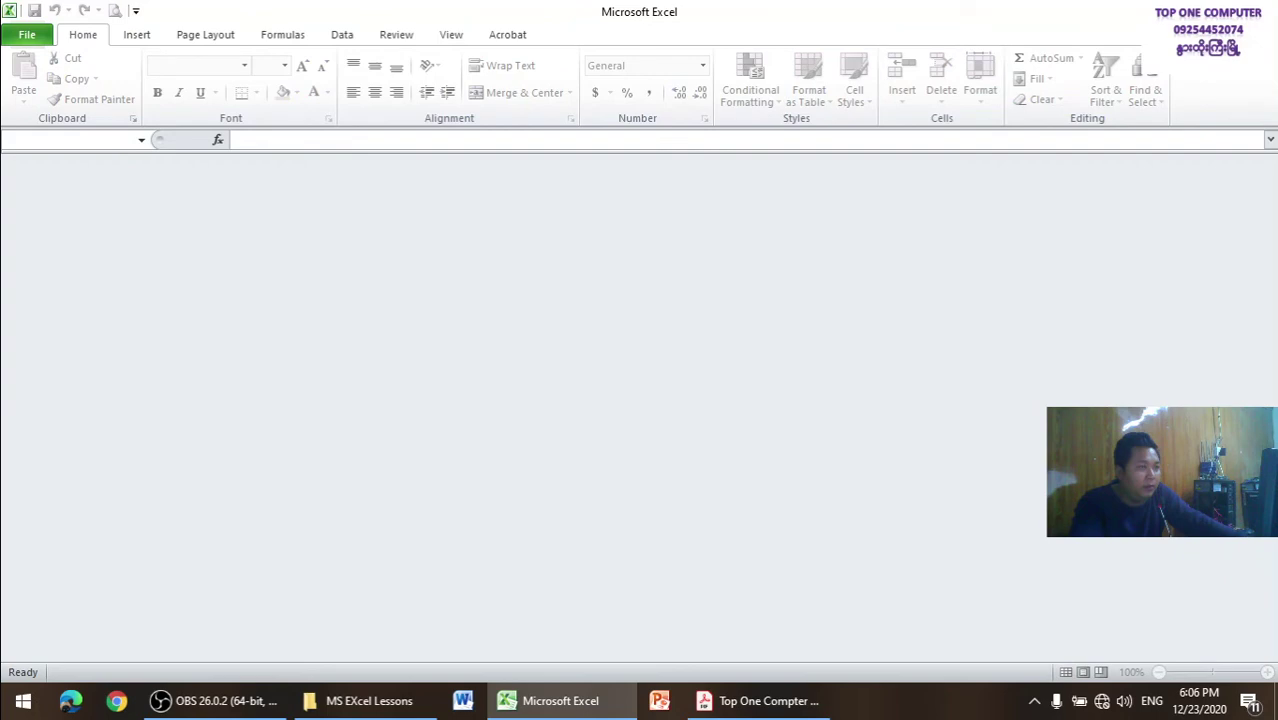
pyautogui.hotkey('alt', 'F4')
pyautogui.doubleClick(640, 442)
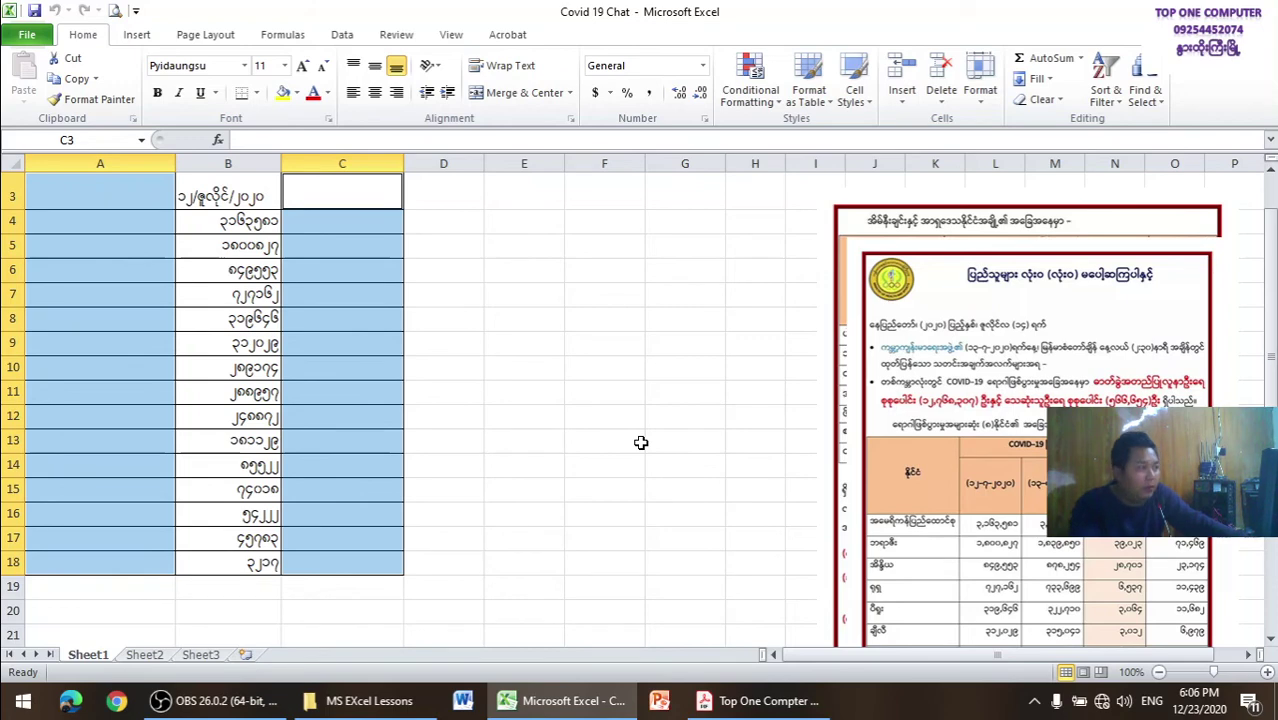
pyautogui.click(27, 35)
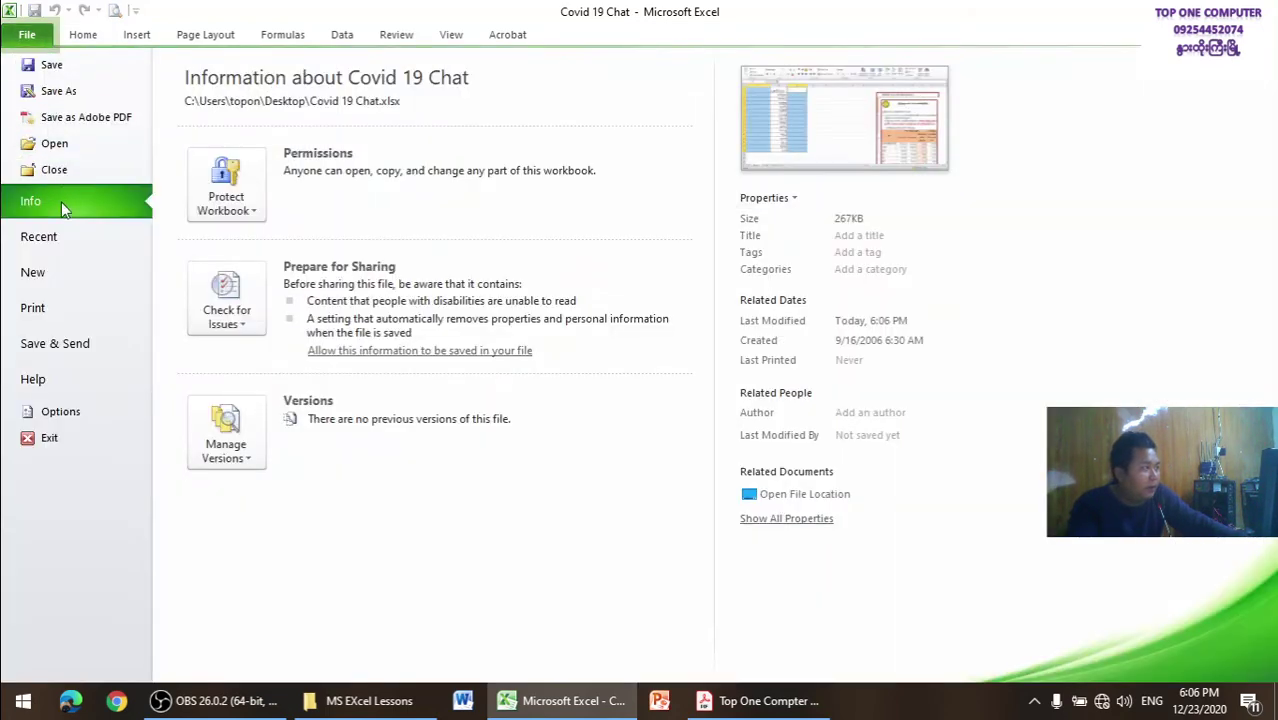
pyautogui.click(238, 168)
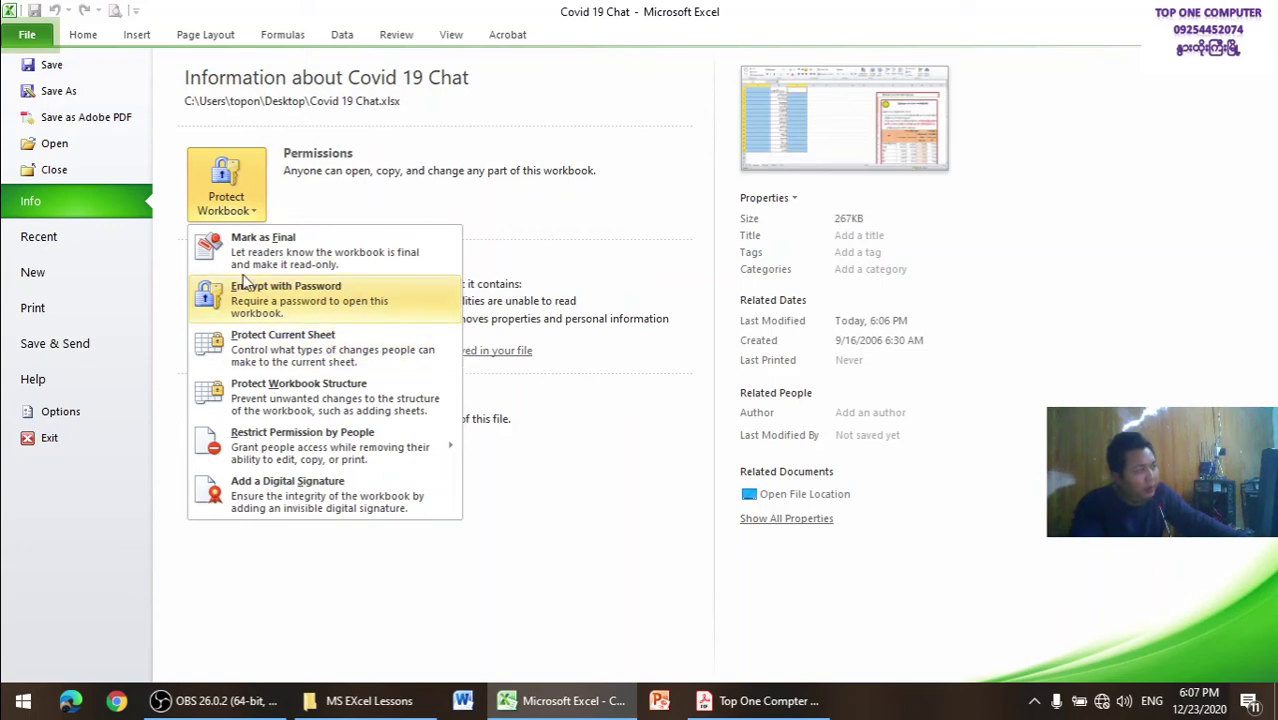
pyautogui.click(84, 36)
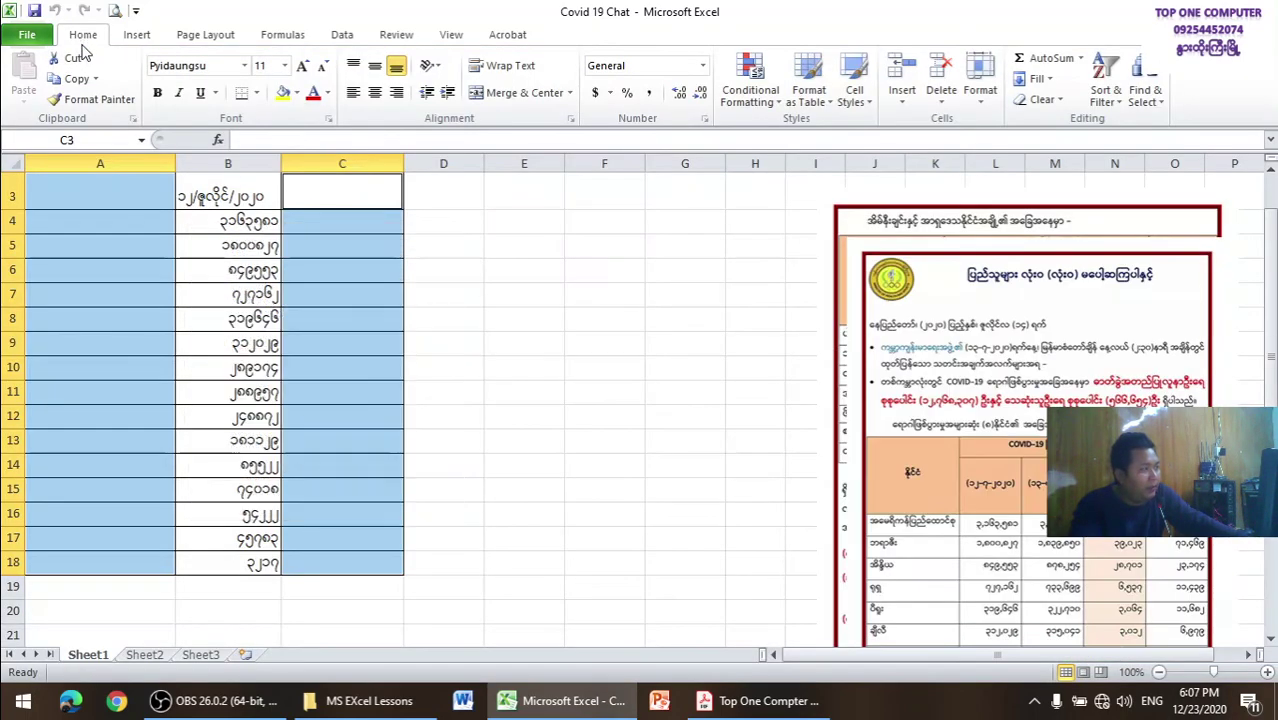
pyautogui.click(164, 655)
pyautogui.click(196, 658)
pyautogui.click(165, 658)
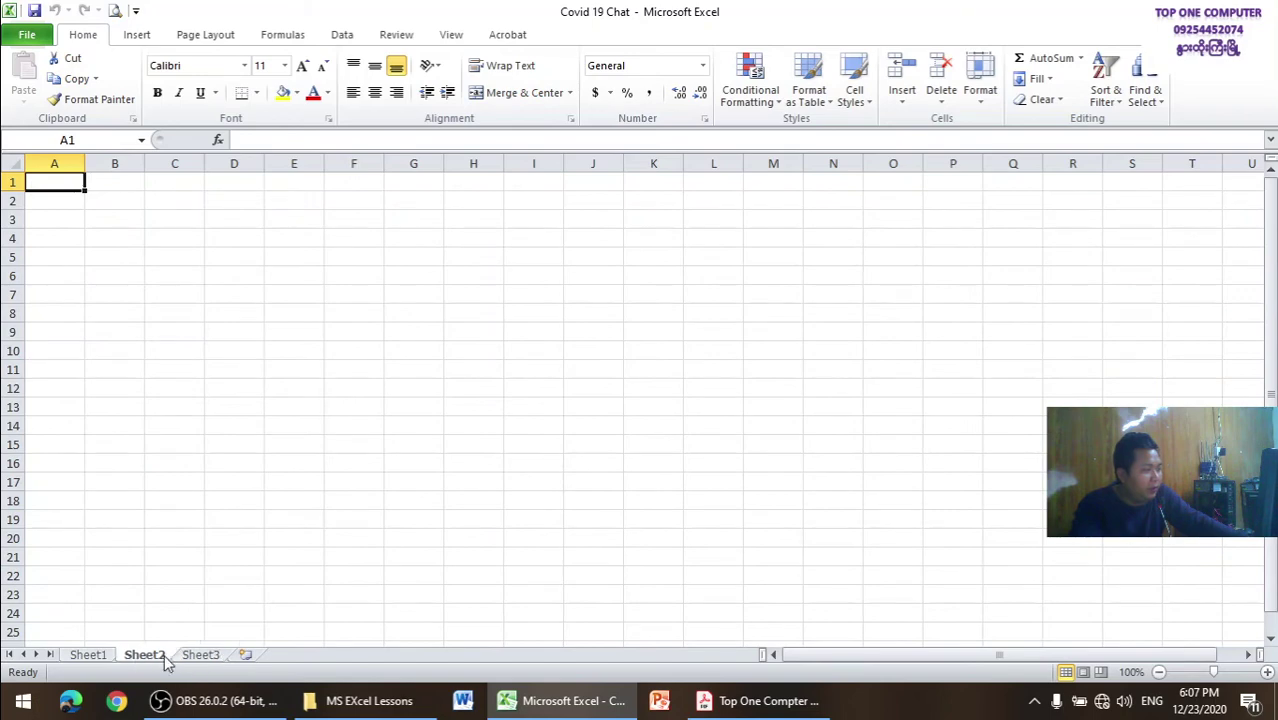
pyautogui.click(92, 655)
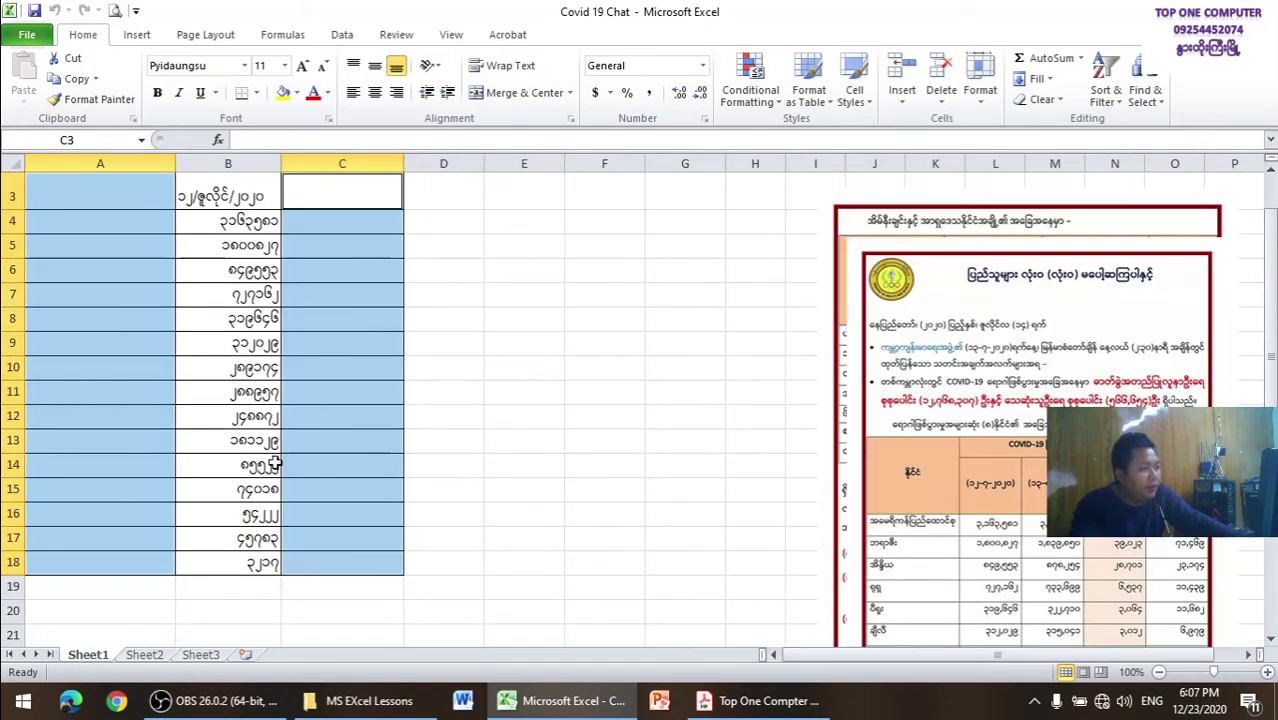
pyautogui.scroll(1, 272, 460)
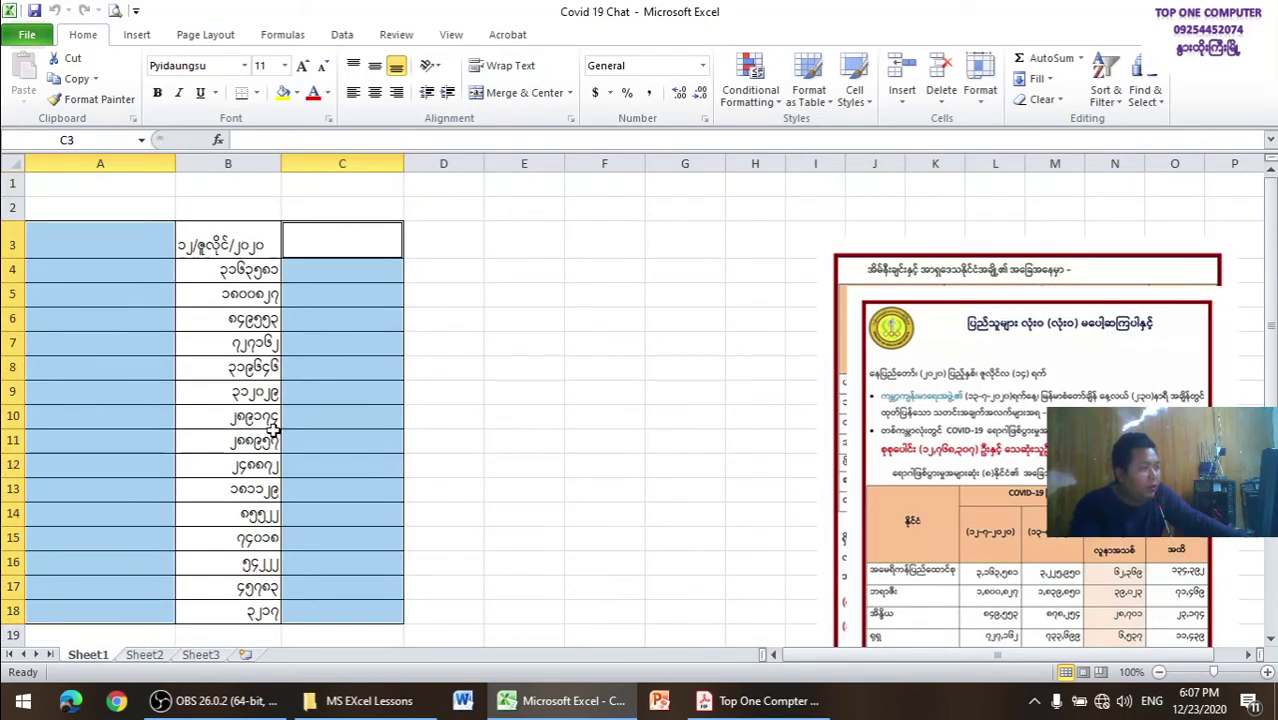
pyautogui.click(27, 34)
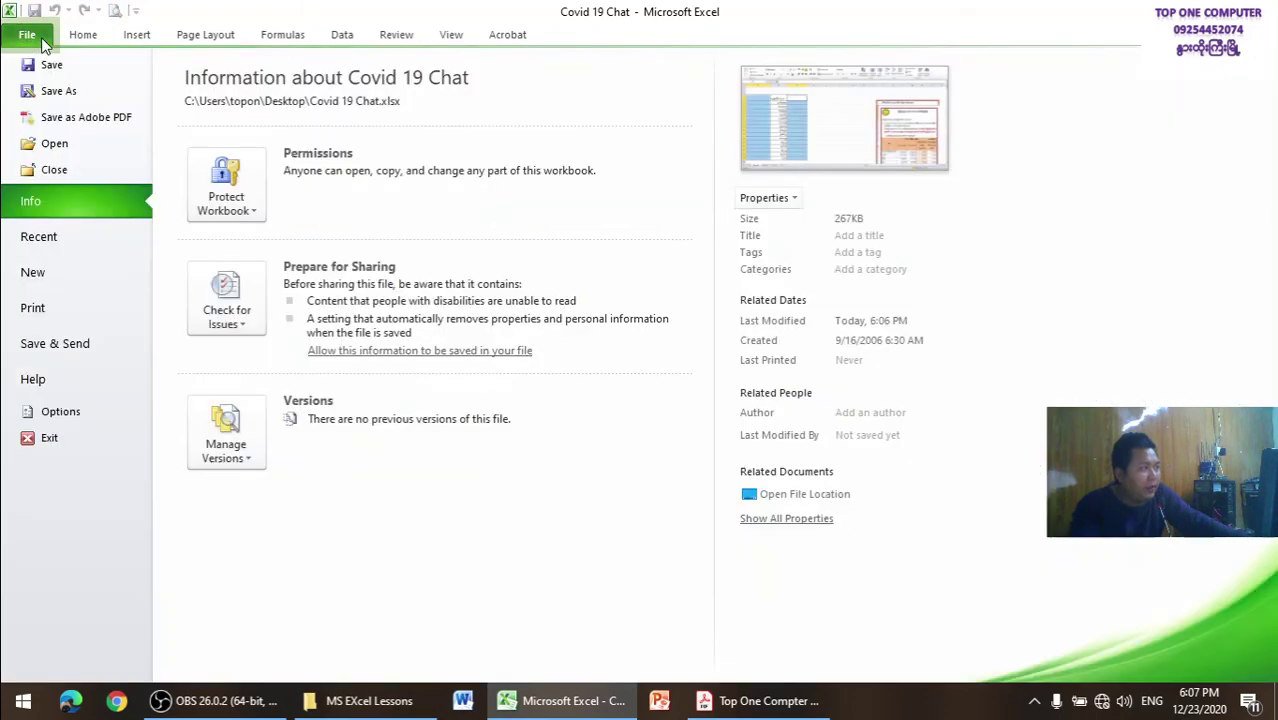
pyautogui.click(252, 210)
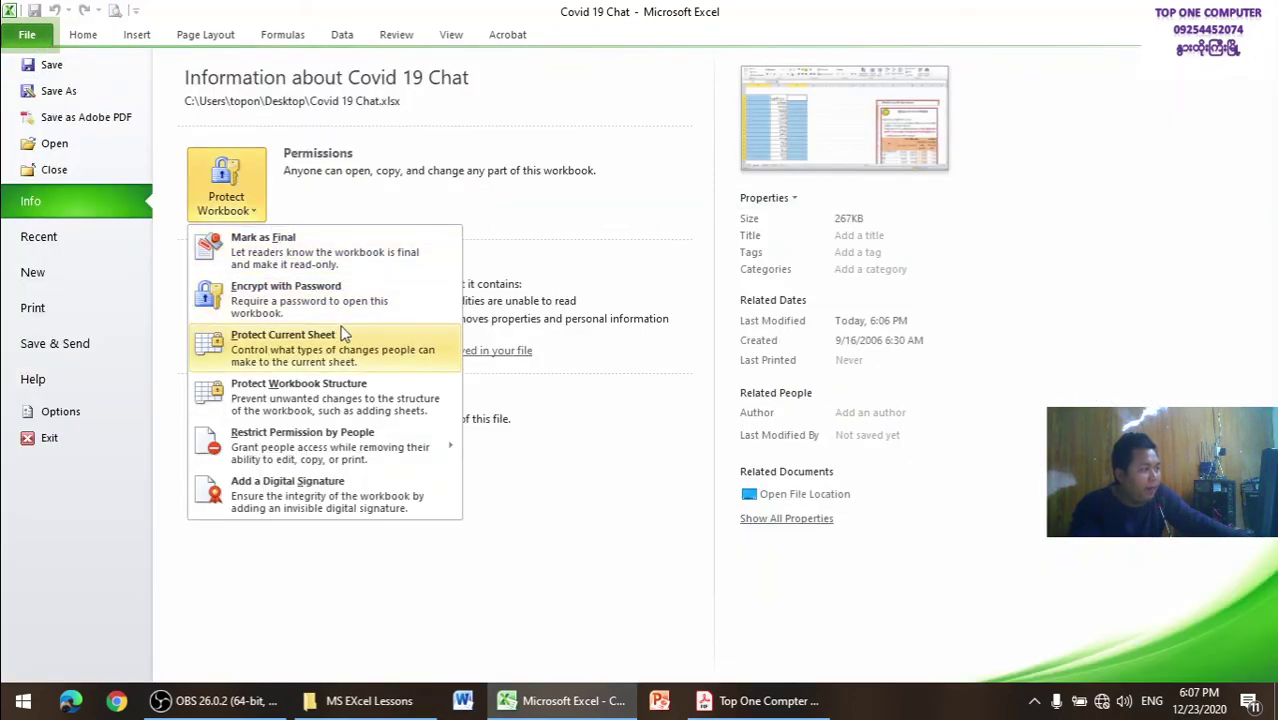
pyautogui.click(345, 345)
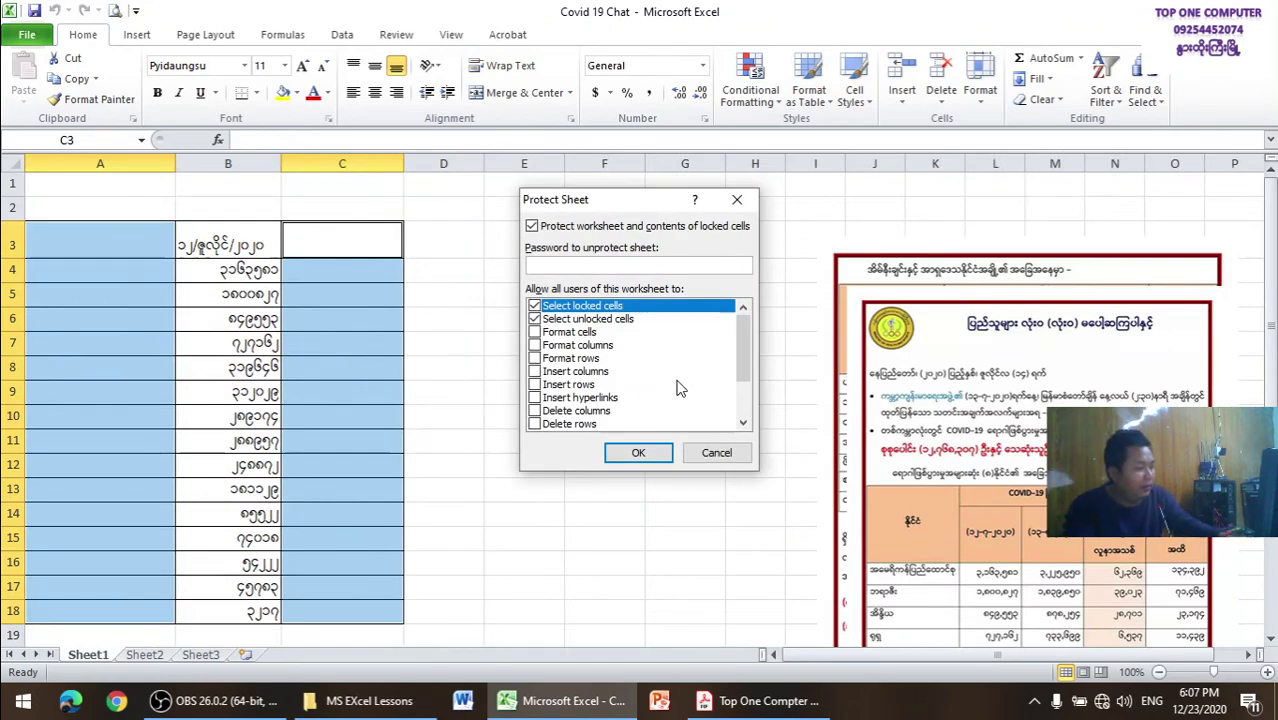
pyautogui.click(737, 200)
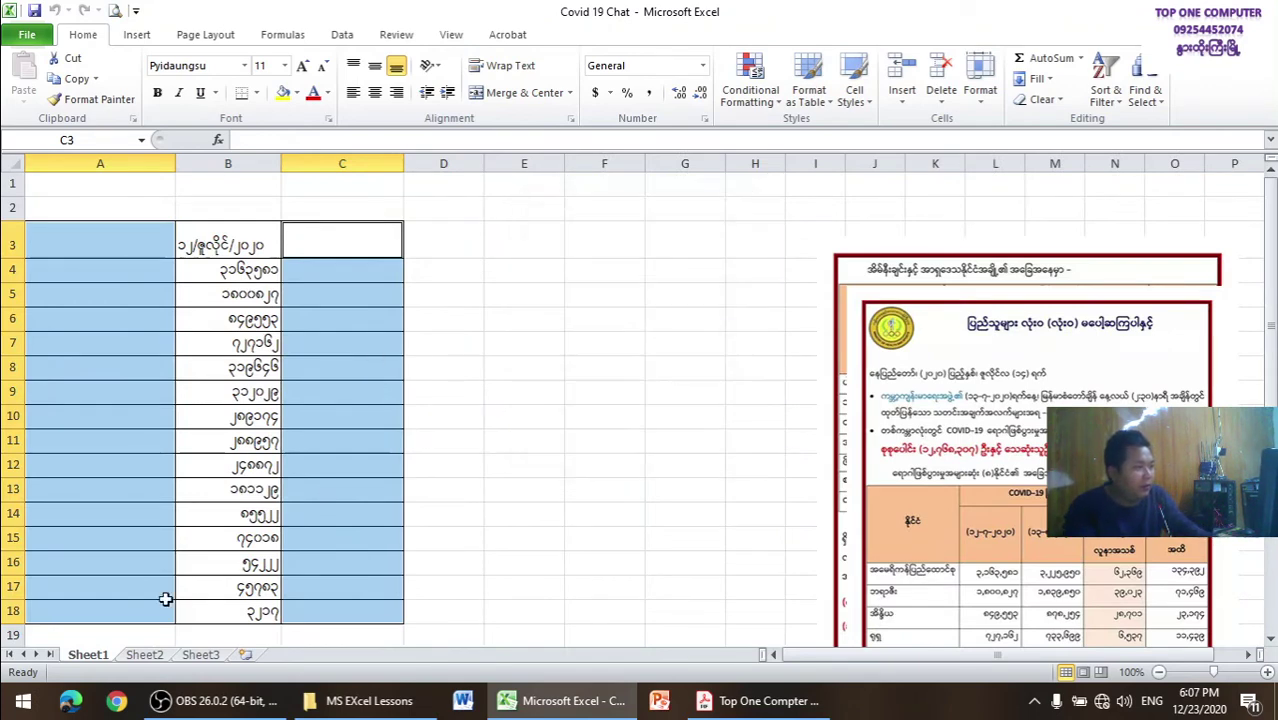
pyautogui.rightClick(88, 655)
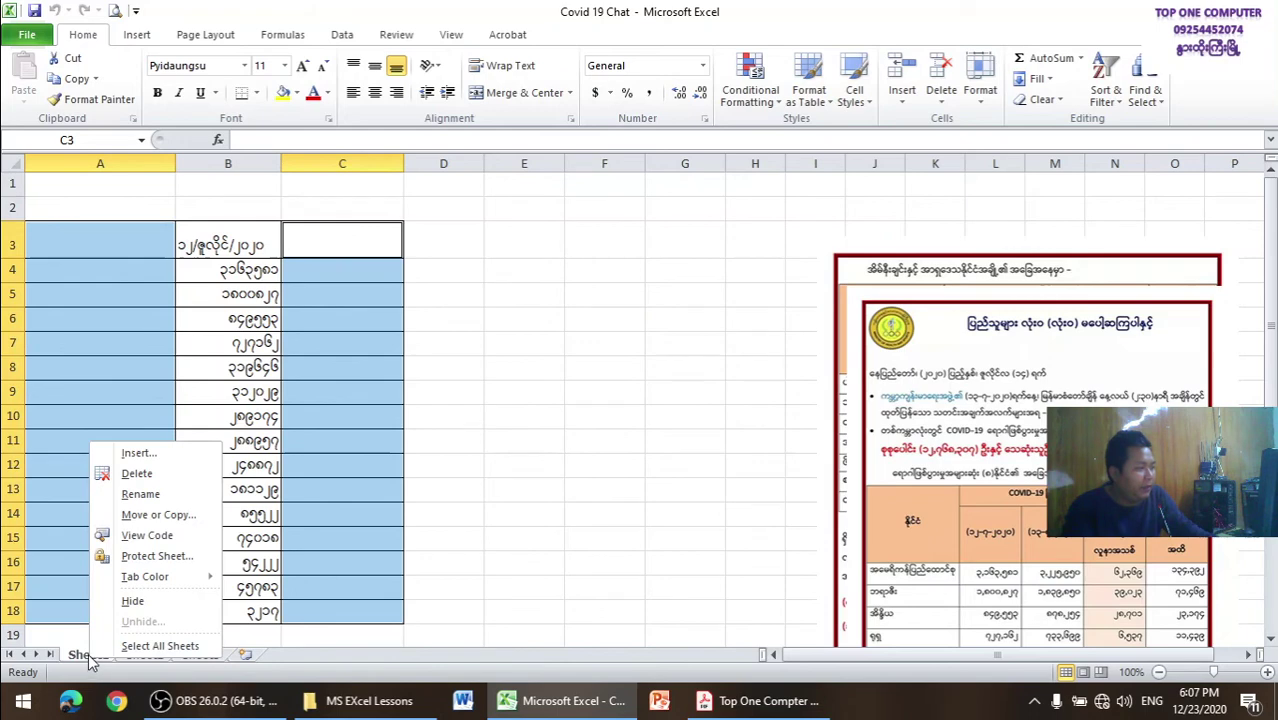
pyautogui.click(190, 556)
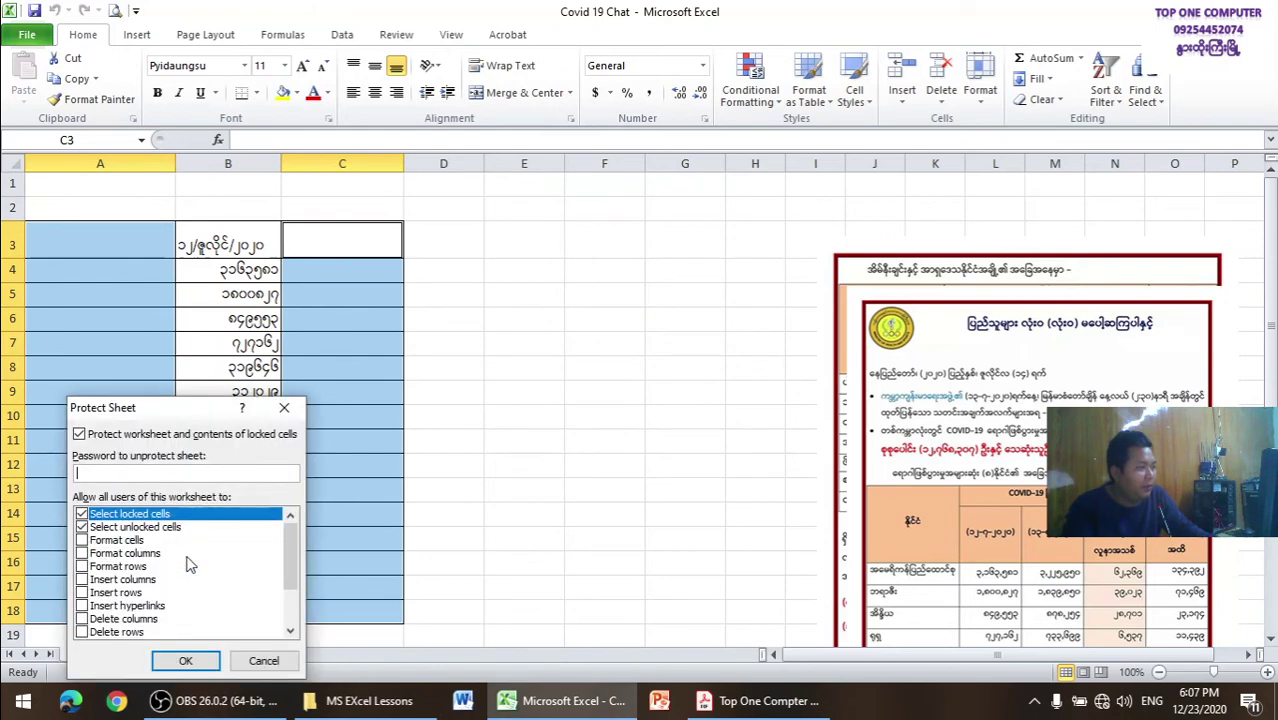
pyautogui.click(284, 408)
pyautogui.scroll(-1, 289, 431)
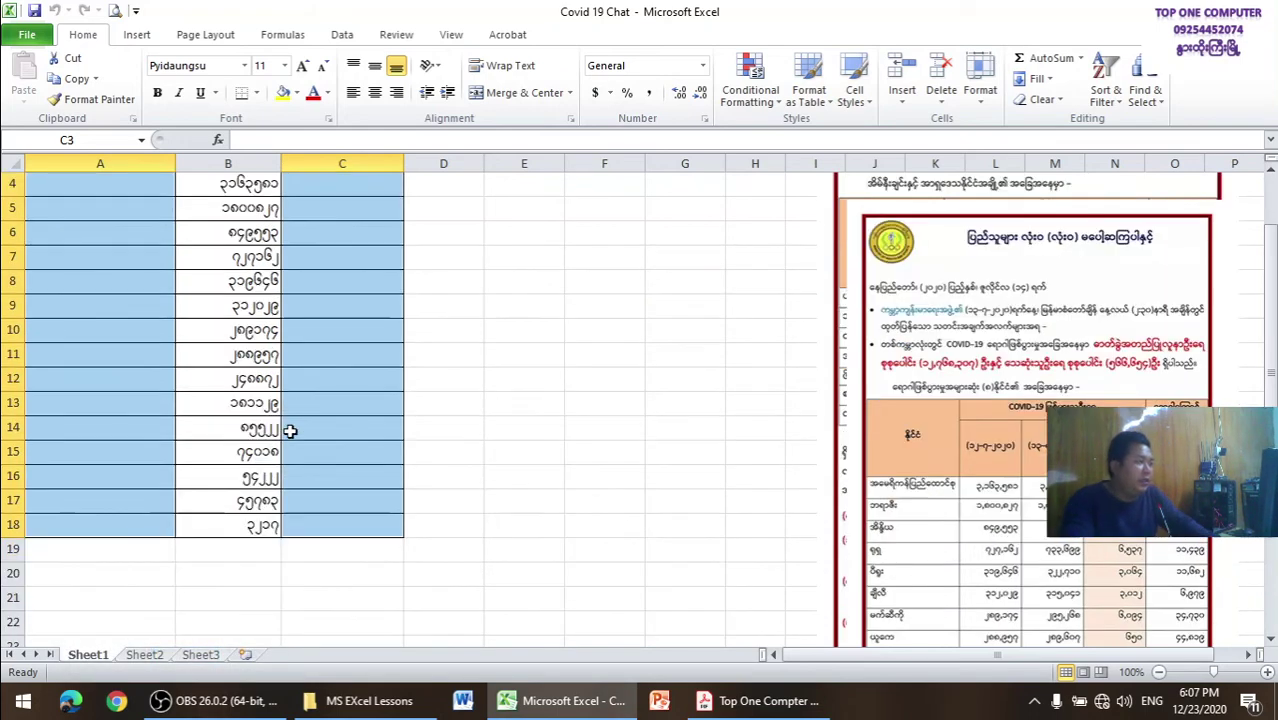
pyautogui.scroll(1, 289, 431)
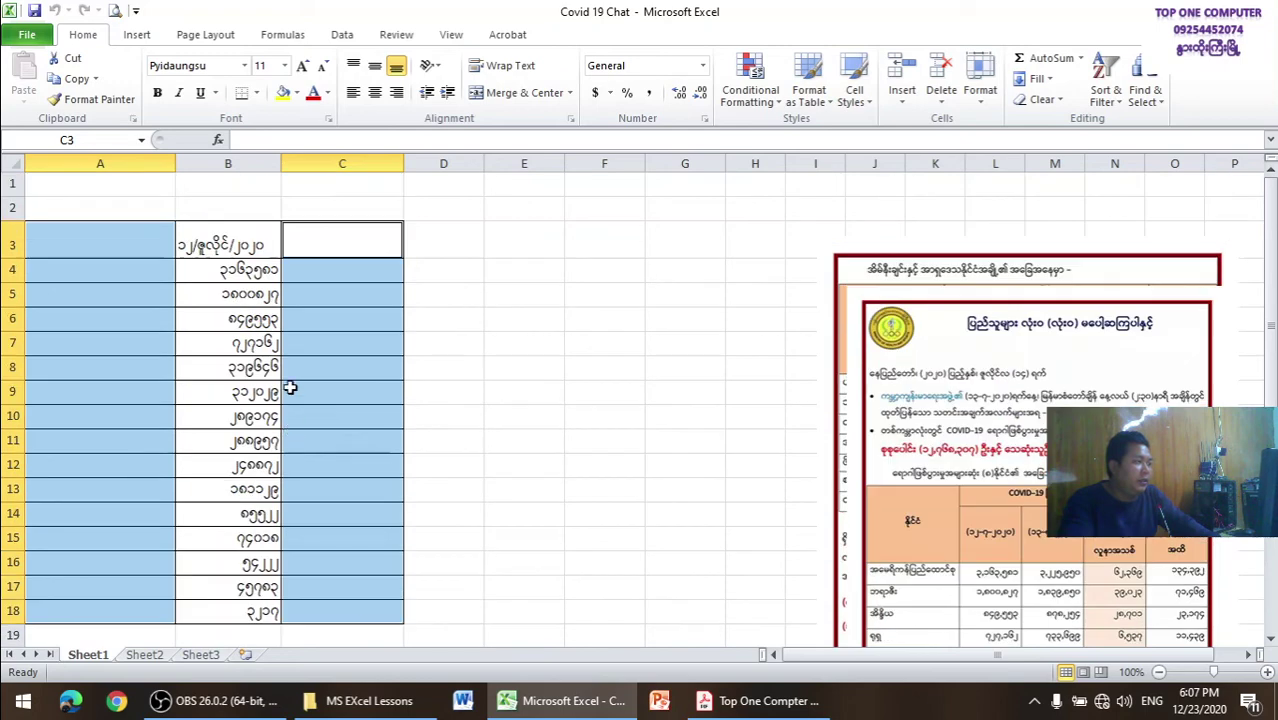
# Change cell B18's value to 7
pyautogui.doubleClick(272, 610)
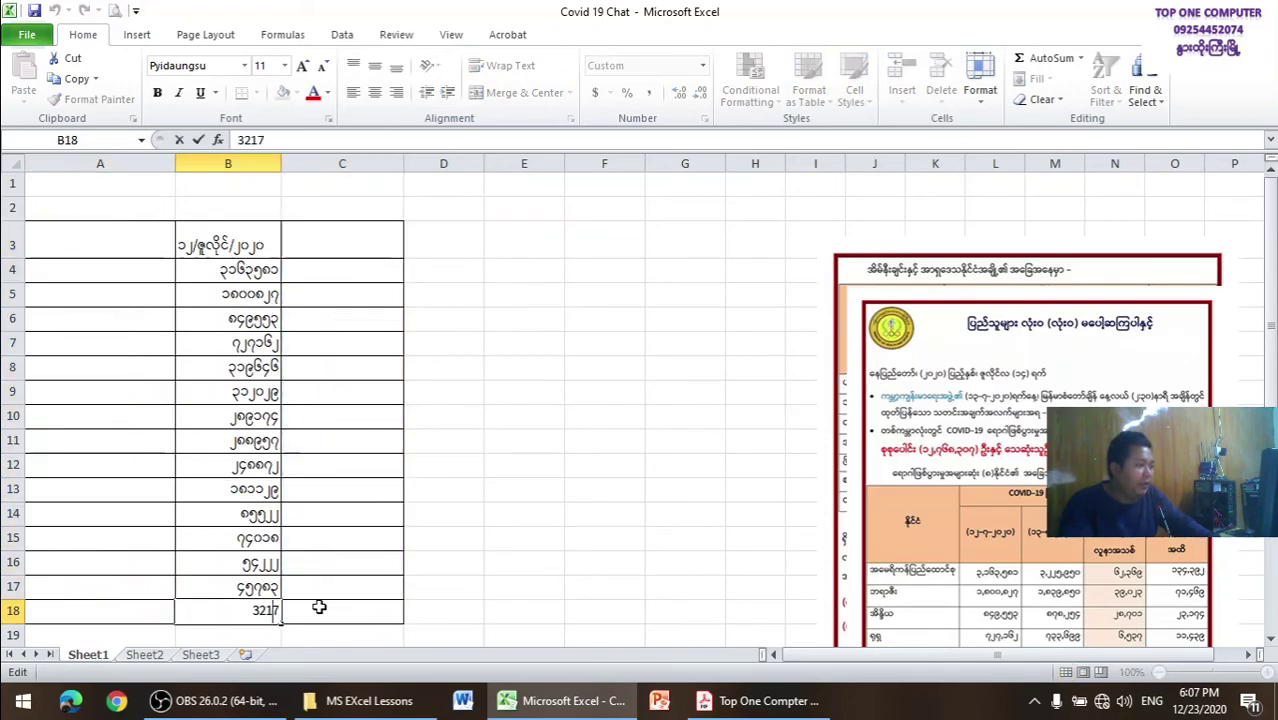
pyautogui.press('BackSpace')
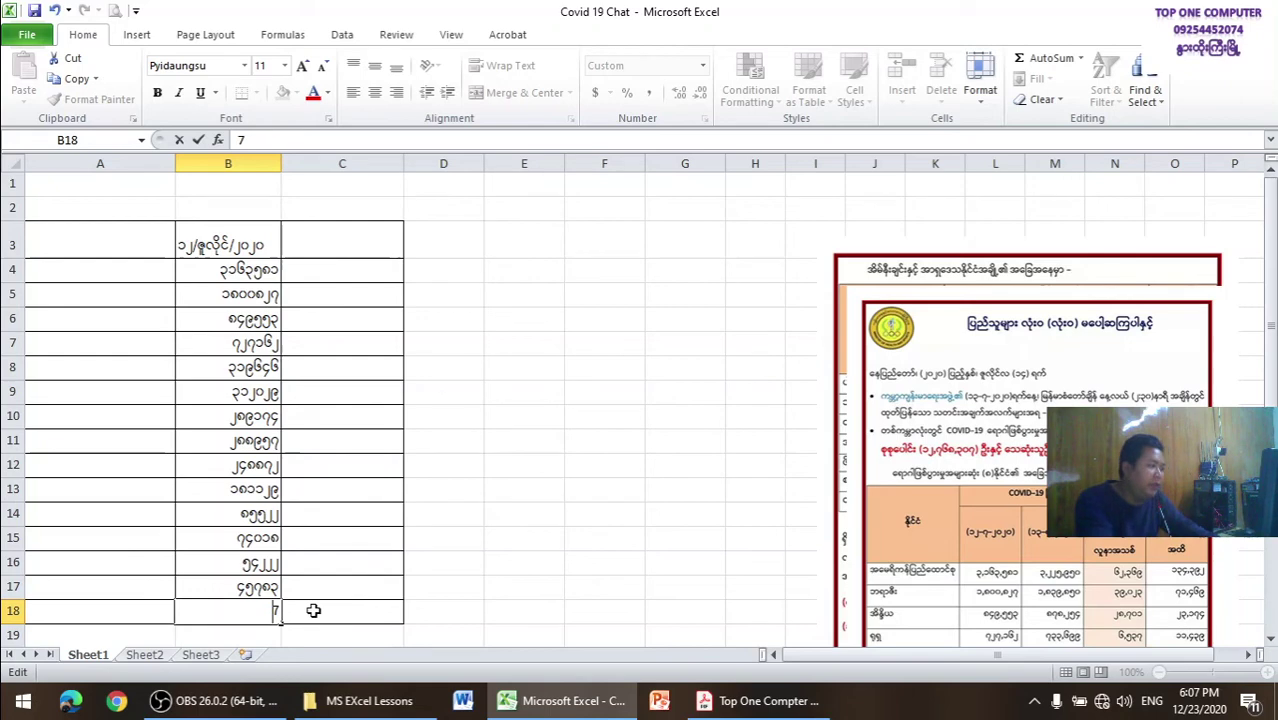
pyautogui.click(414, 560)
# Protect Sheet1 with a password entered and confirmed in Protect Sheet
pyautogui.rightClick(82, 659)
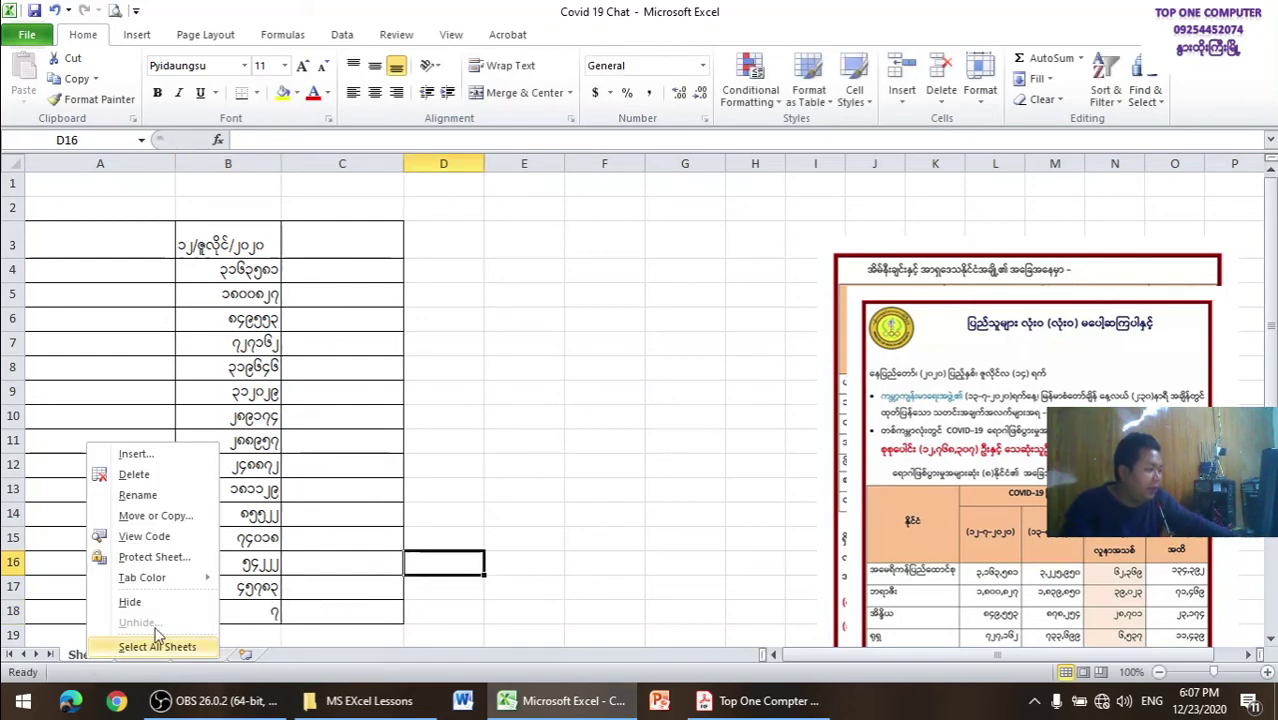
pyautogui.click(185, 560)
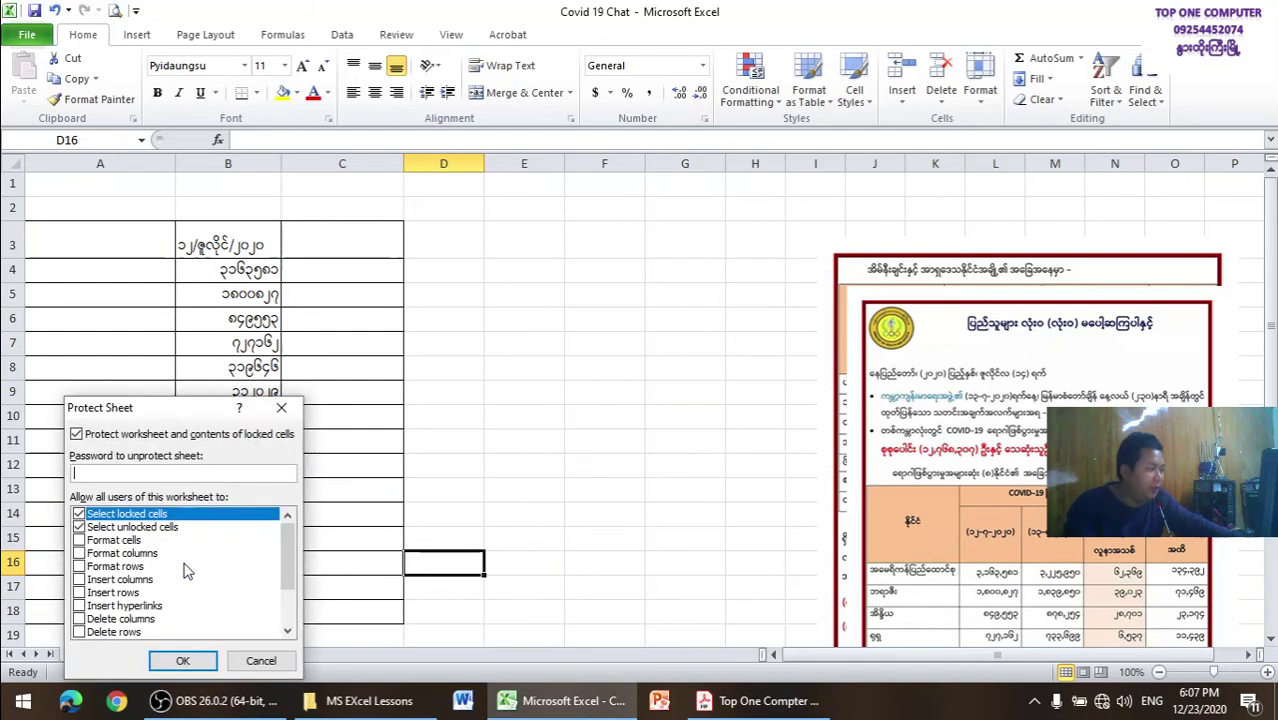
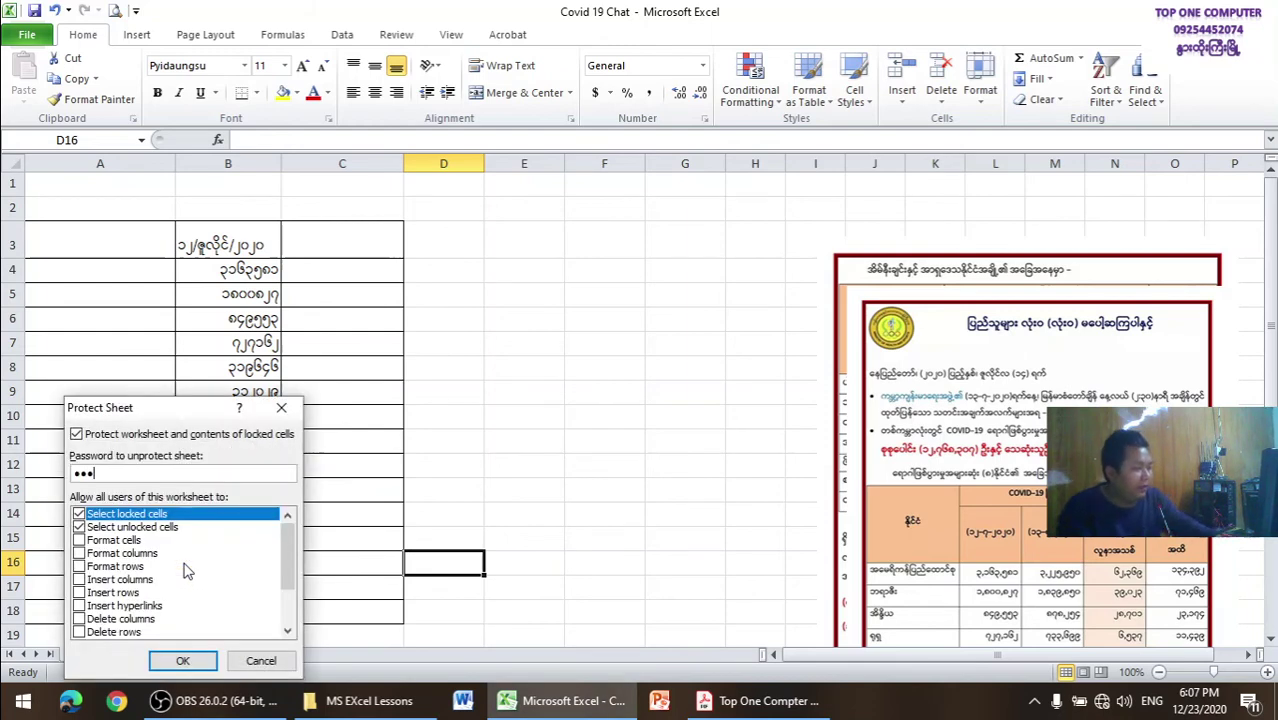
pyautogui.click(182, 661)
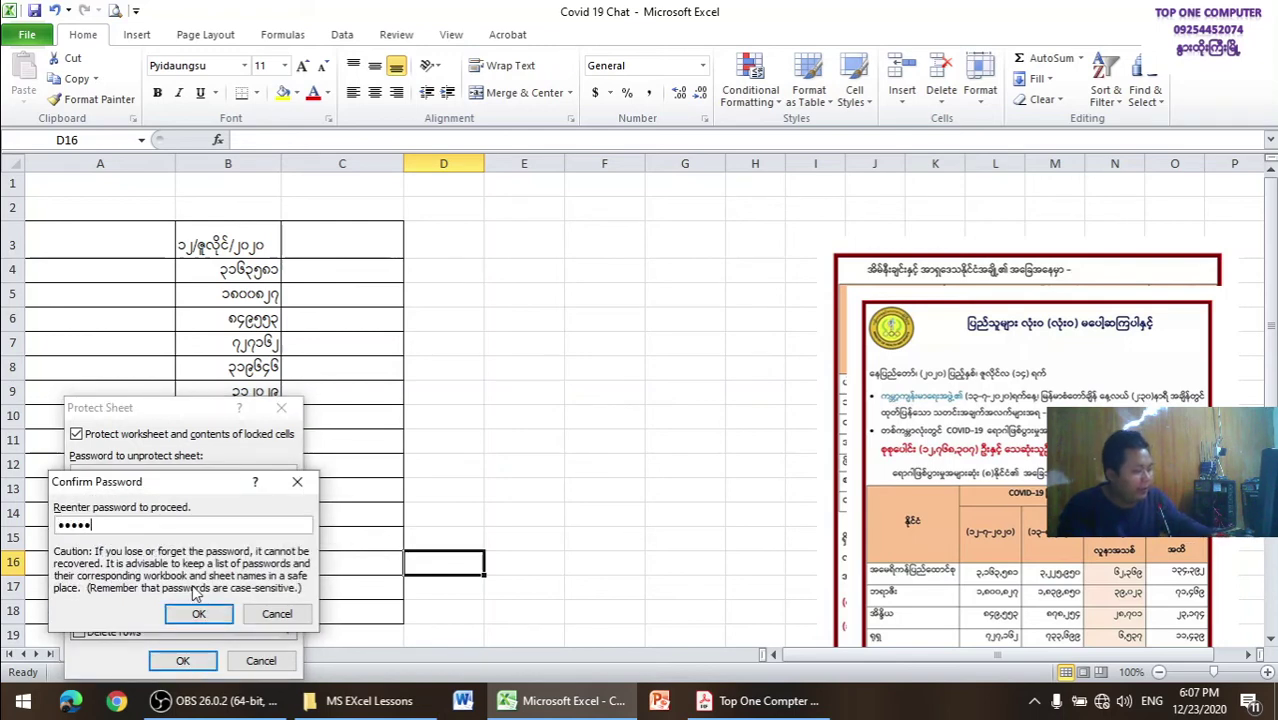
pyautogui.click(198, 613)
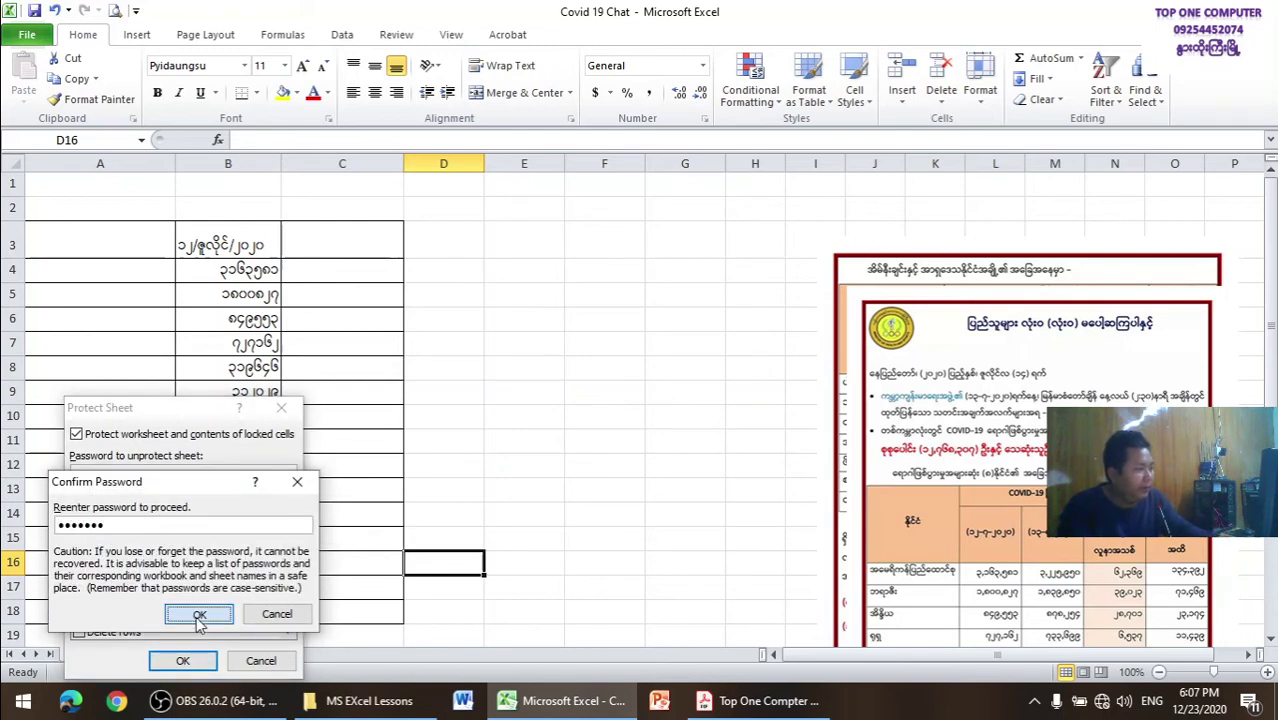
# Test the protection by trying to edit B9, triggering the read-only warning
pyautogui.click(416, 400)
pyautogui.click(245, 274)
pyautogui.hotkey('ctrl', 'Down')
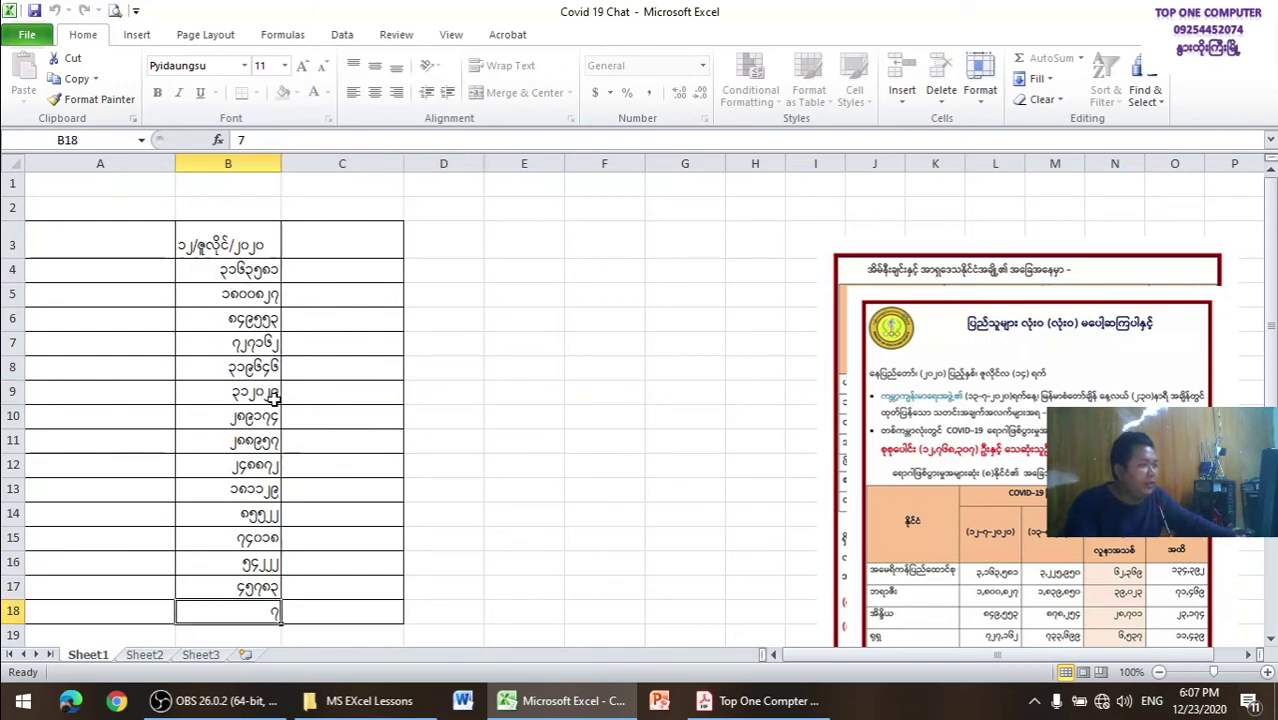
pyautogui.doubleClick(273, 398)
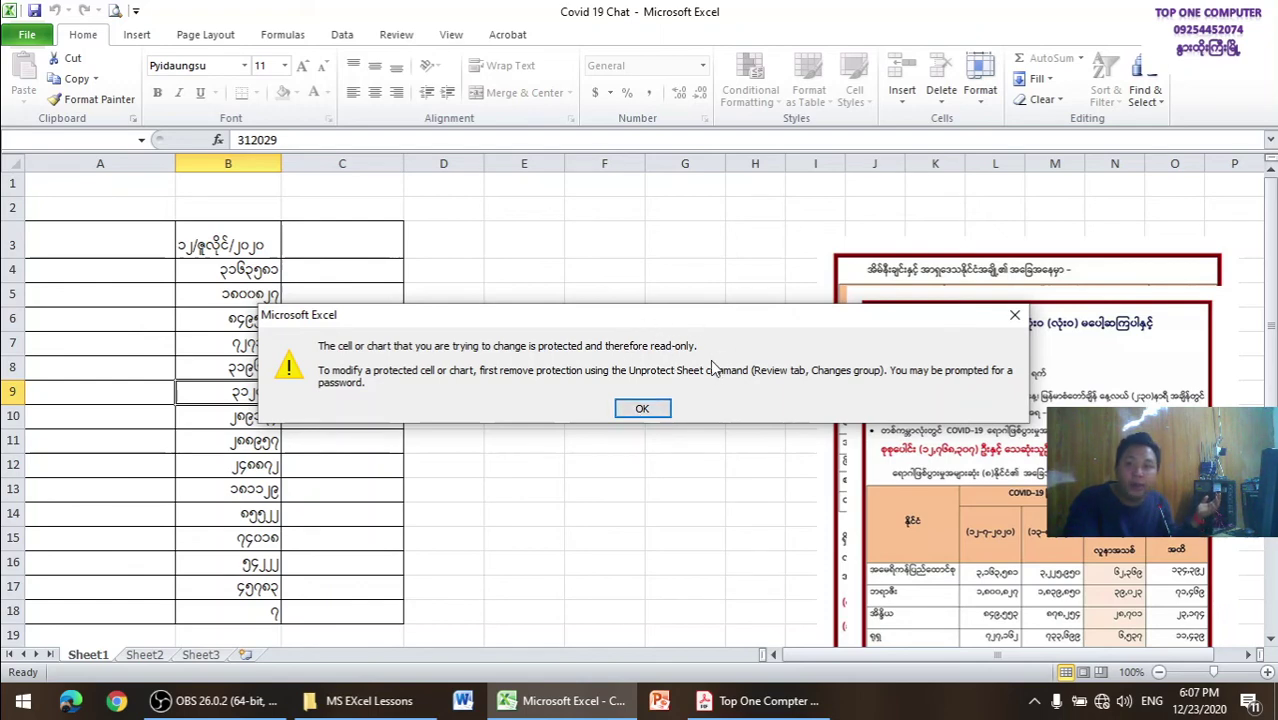
pyautogui.click(1014, 314)
pyautogui.click(168, 245)
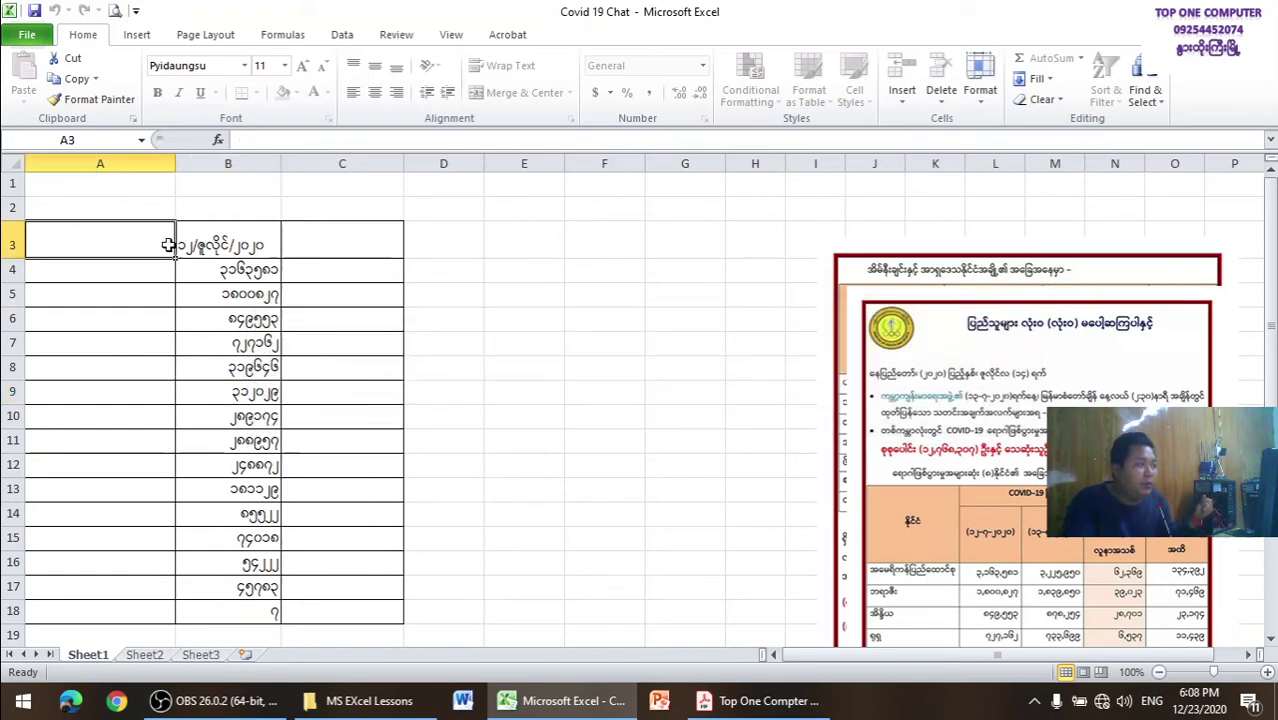
pyautogui.click(250, 243)
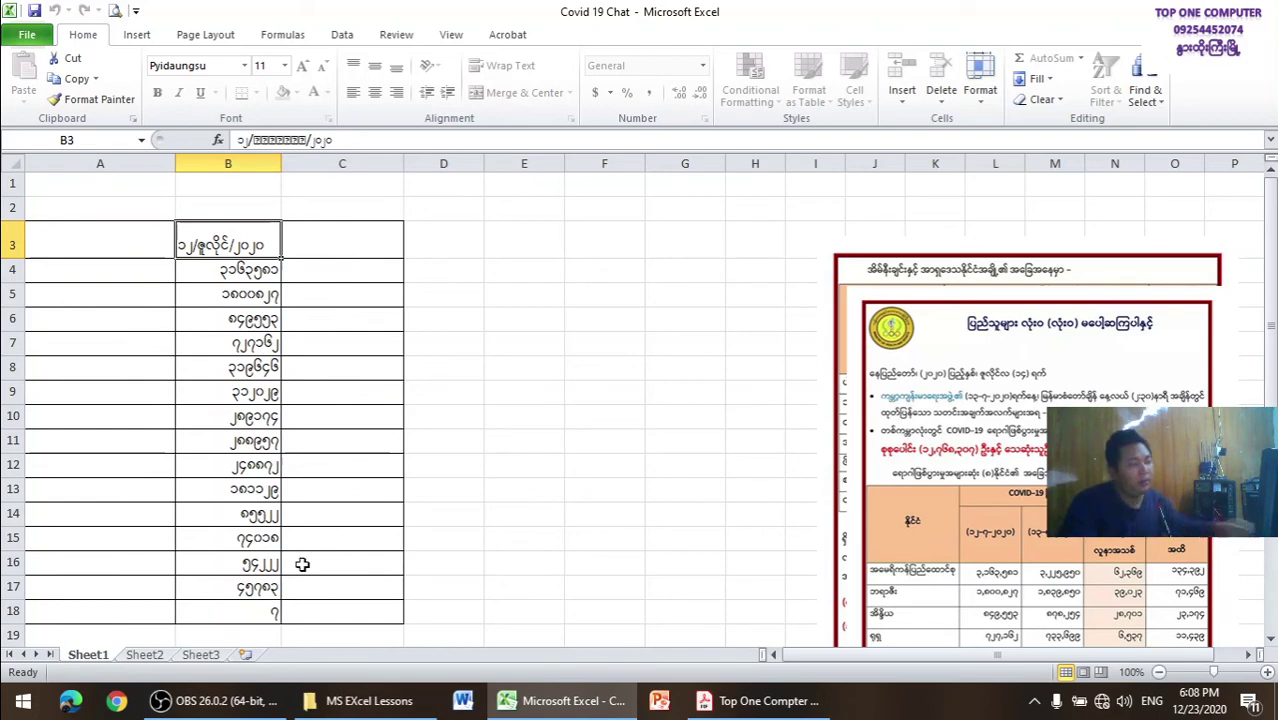
pyautogui.click(235, 418)
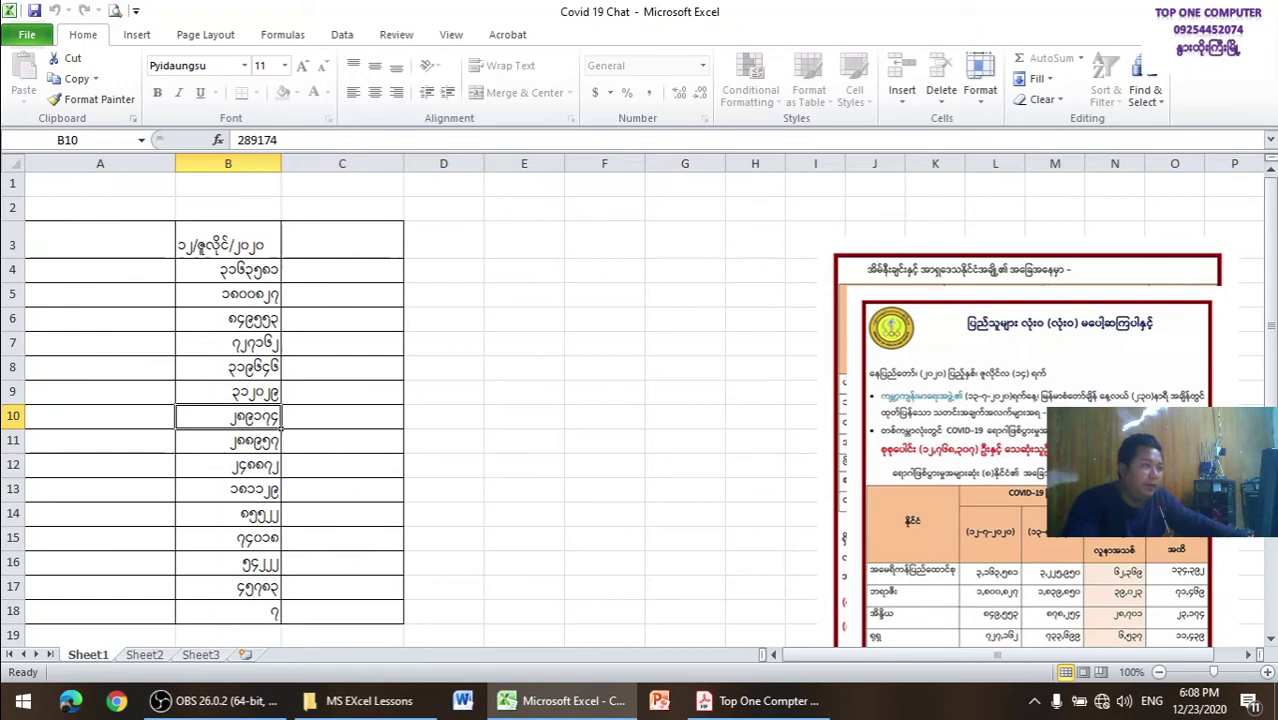
pyautogui.click(275, 343)
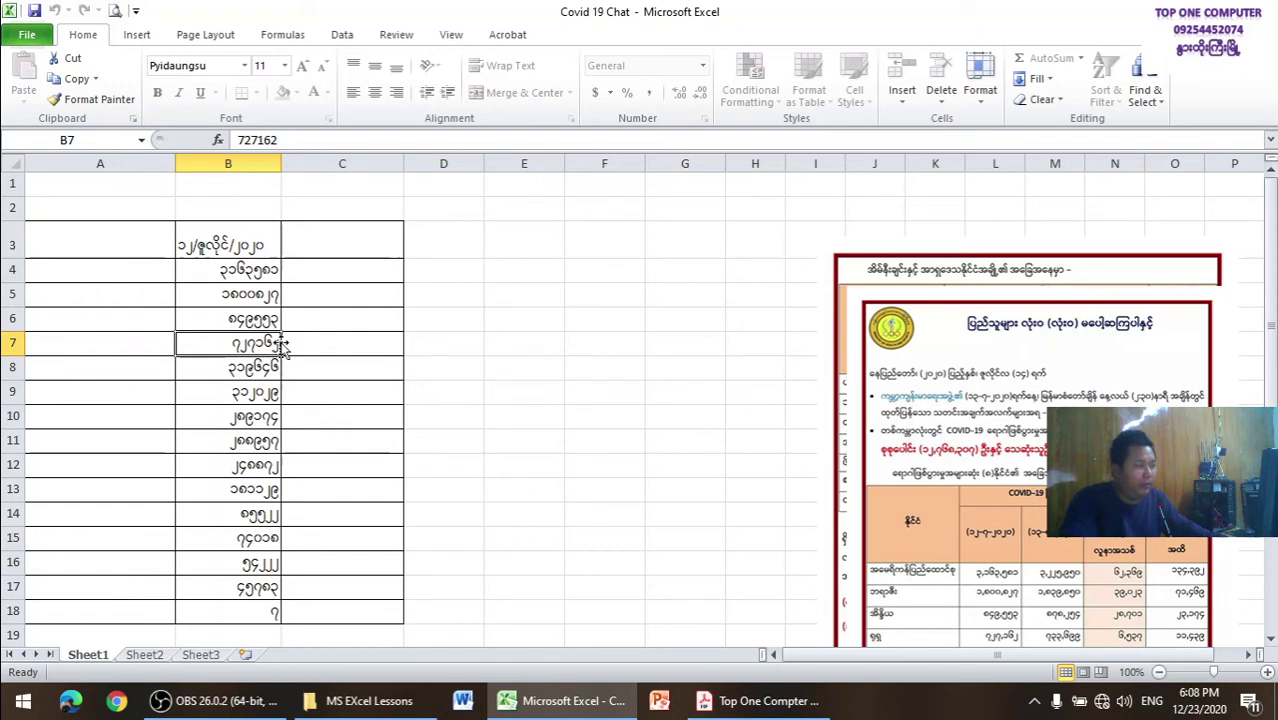
pyautogui.click(255, 611)
pyautogui.click(268, 465)
pyautogui.doubleClick(268, 465)
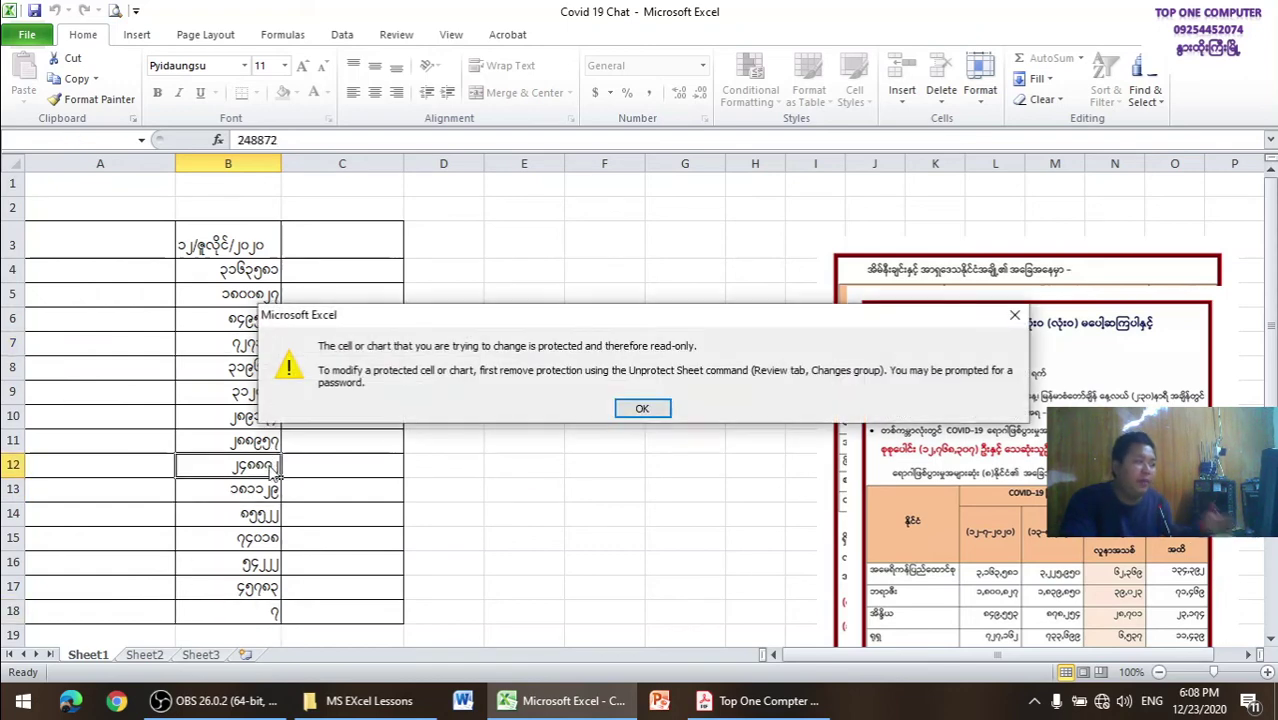
pyautogui.click(642, 409)
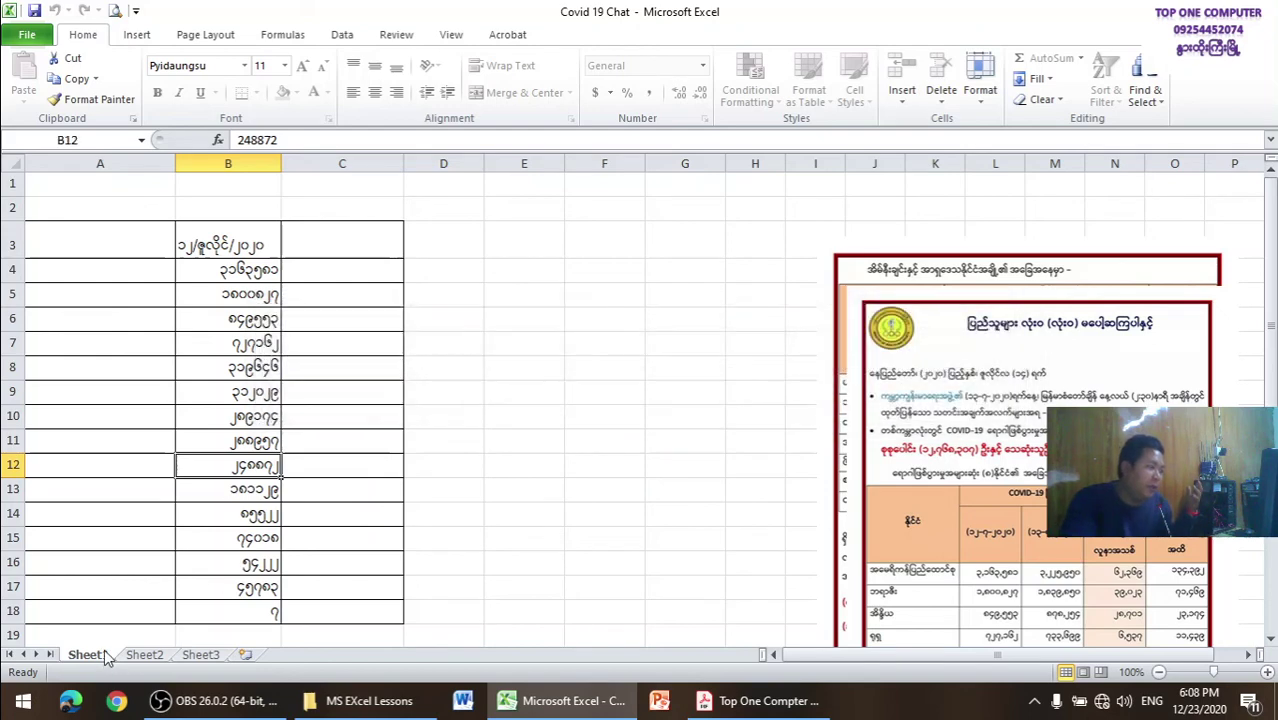
# Unprotect Sheet1, retrying with the correct password after a wrong-password error
pyautogui.rightClick(104, 649)
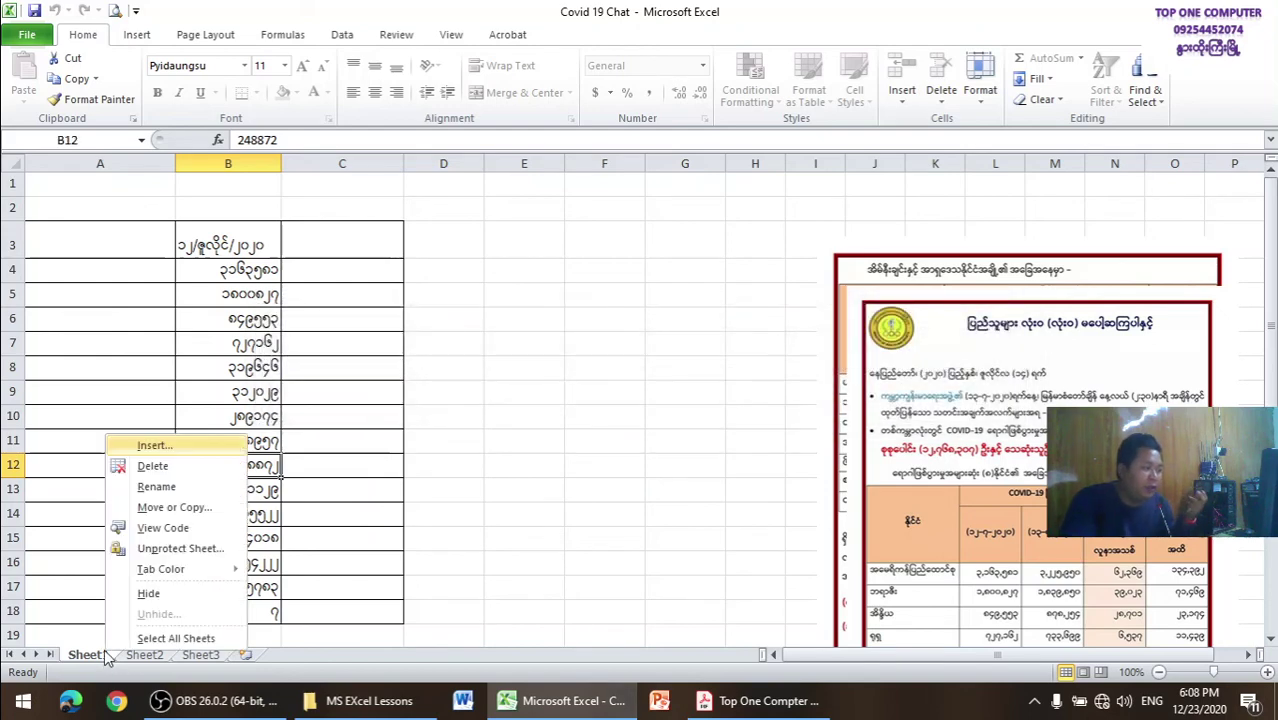
pyautogui.click(185, 548)
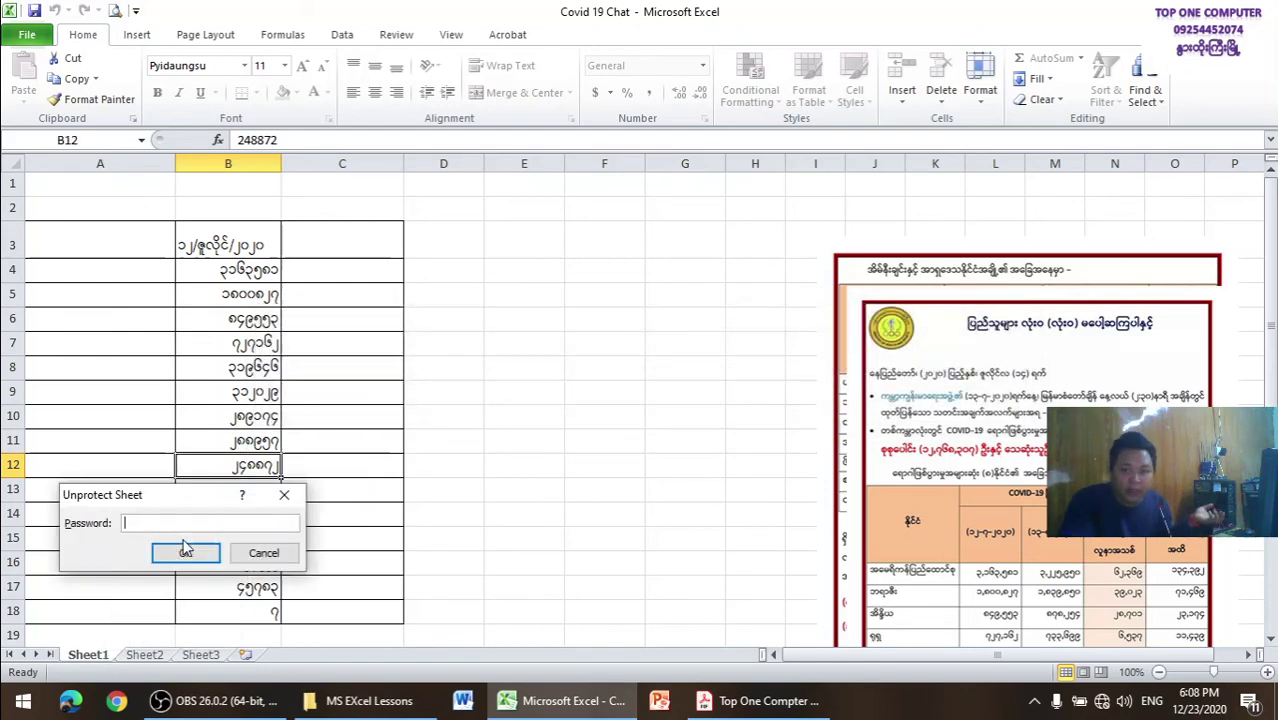
pyautogui.write('1')
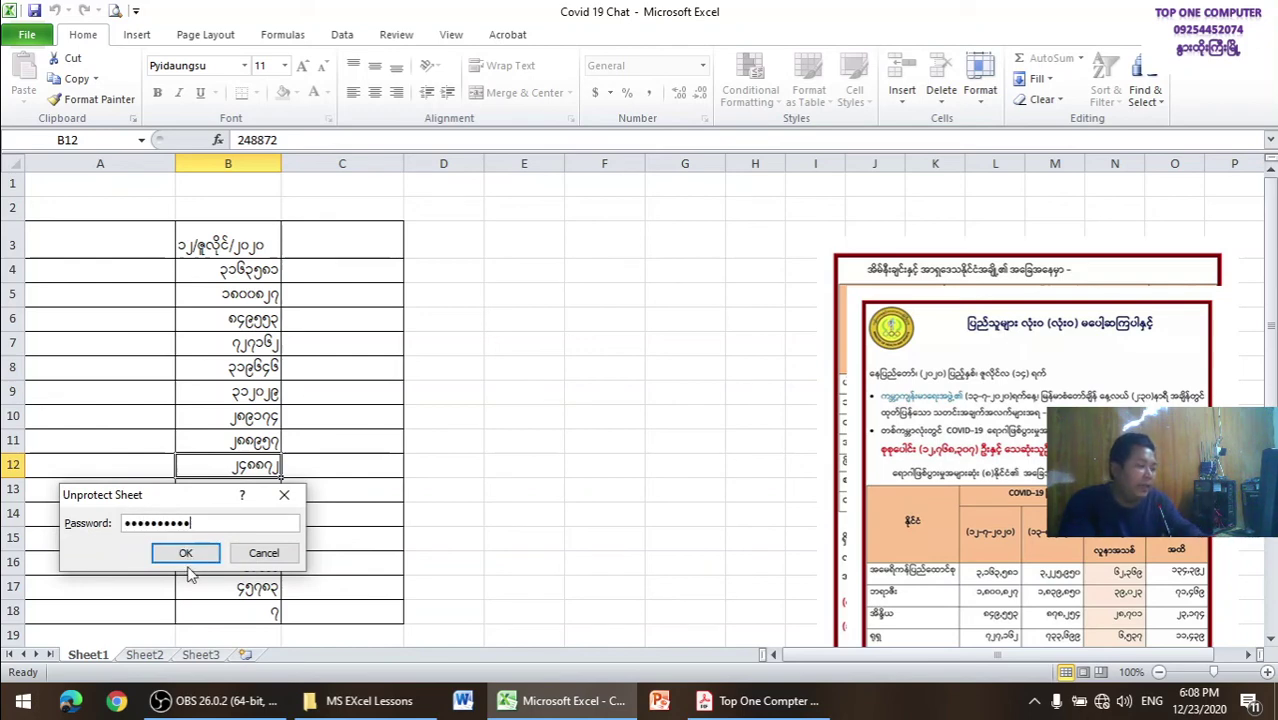
pyautogui.click(185, 555)
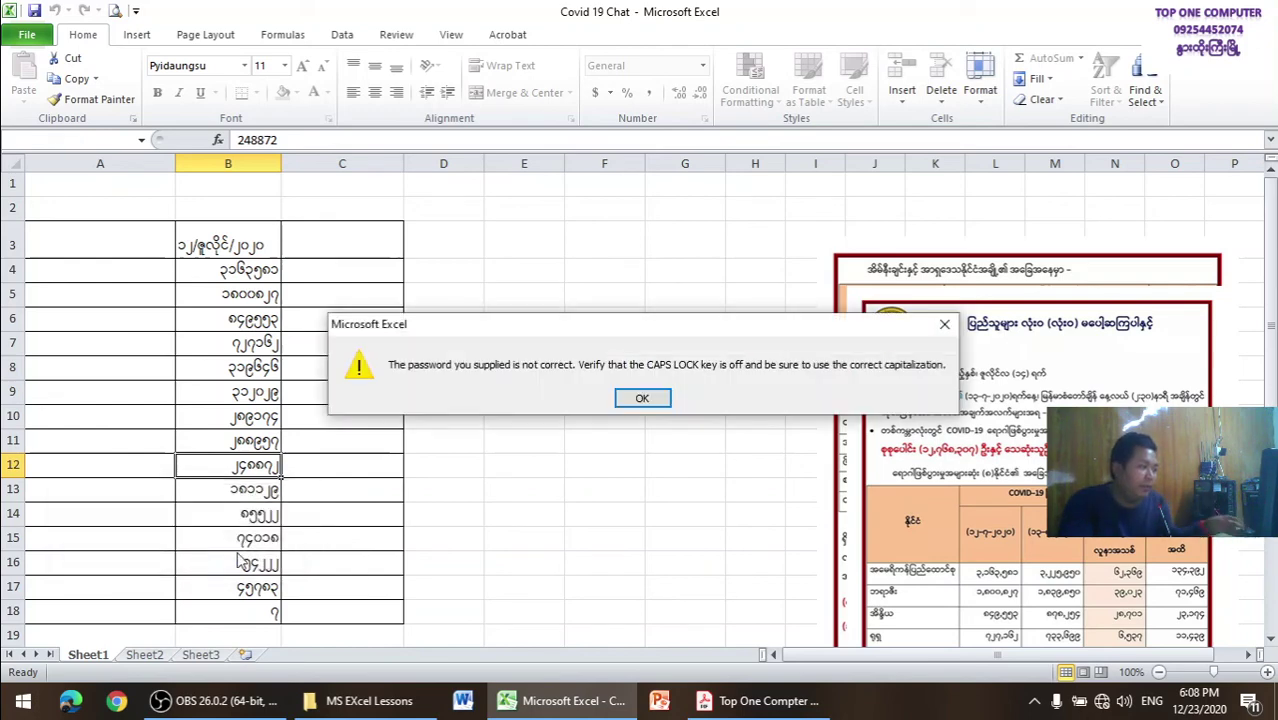
pyautogui.click(665, 400)
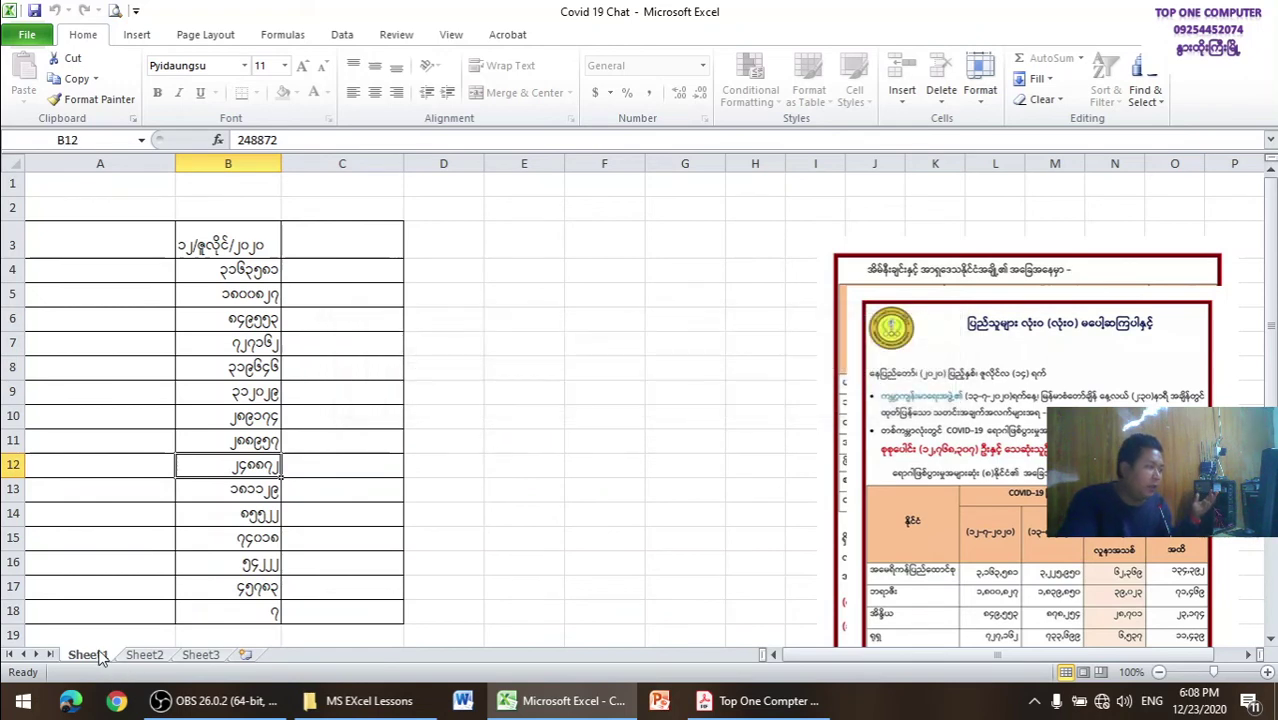
pyautogui.rightClick(100, 655)
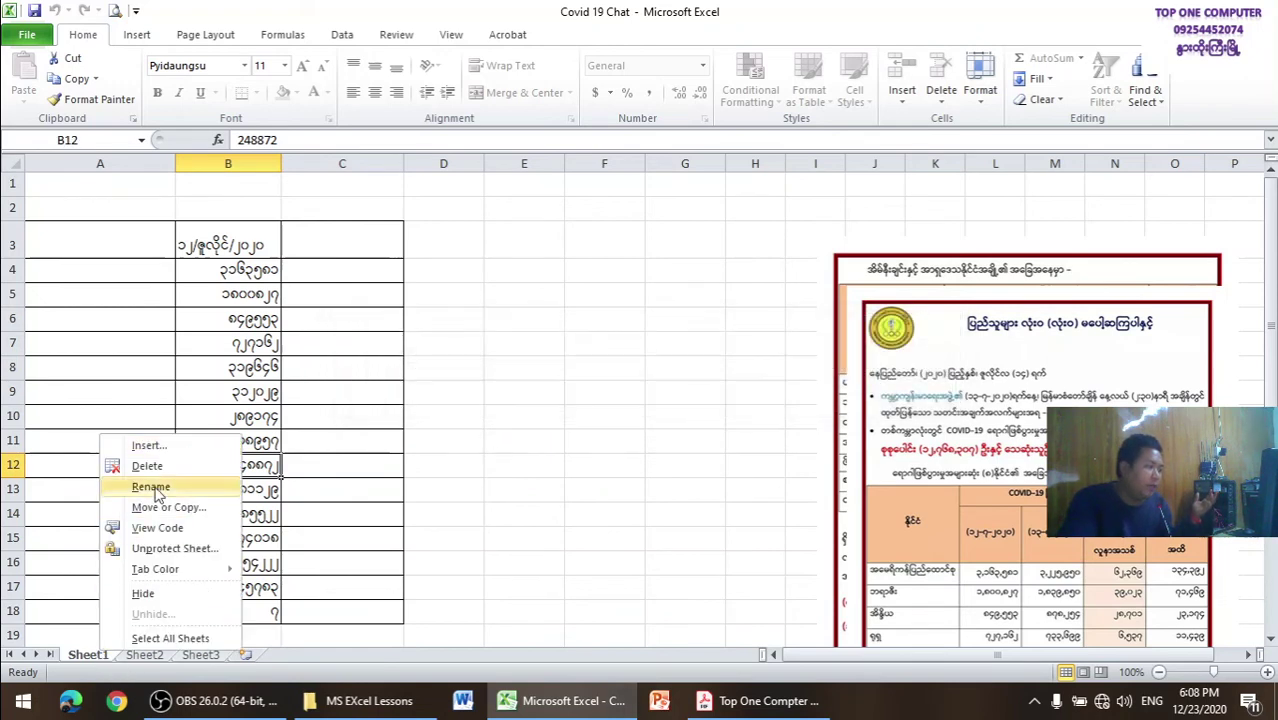
pyautogui.click(170, 549)
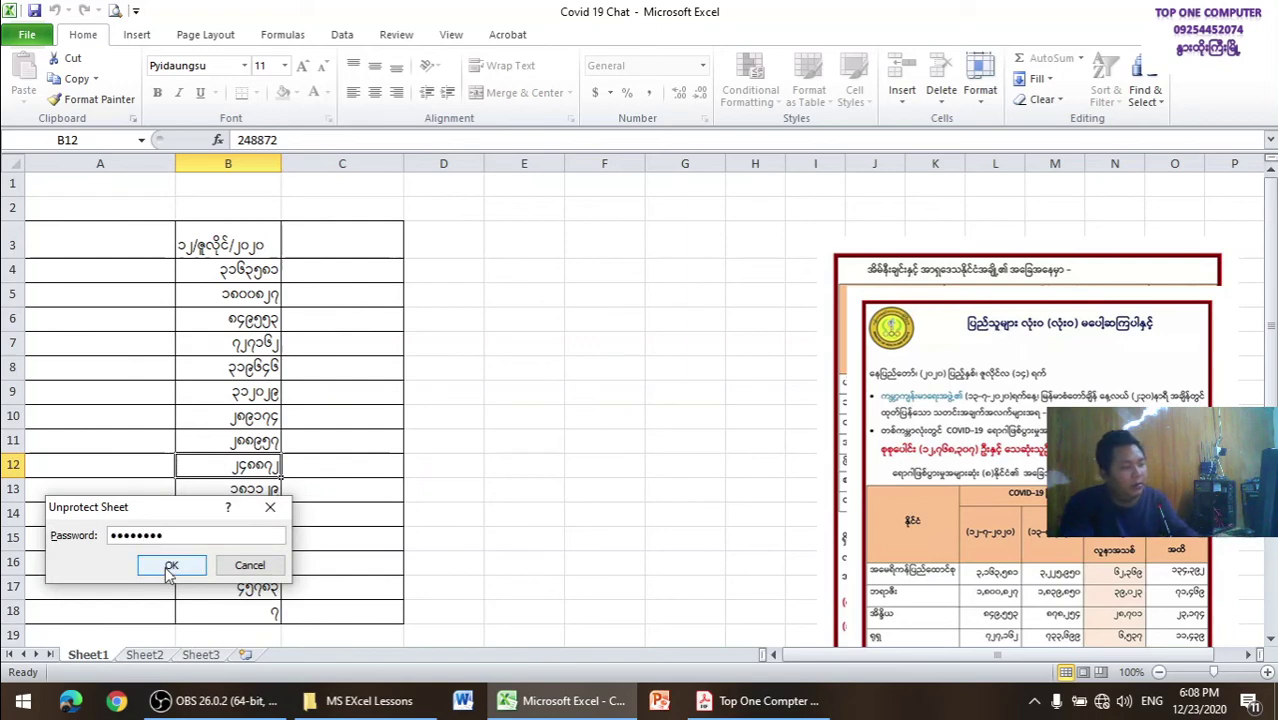
pyautogui.click(170, 566)
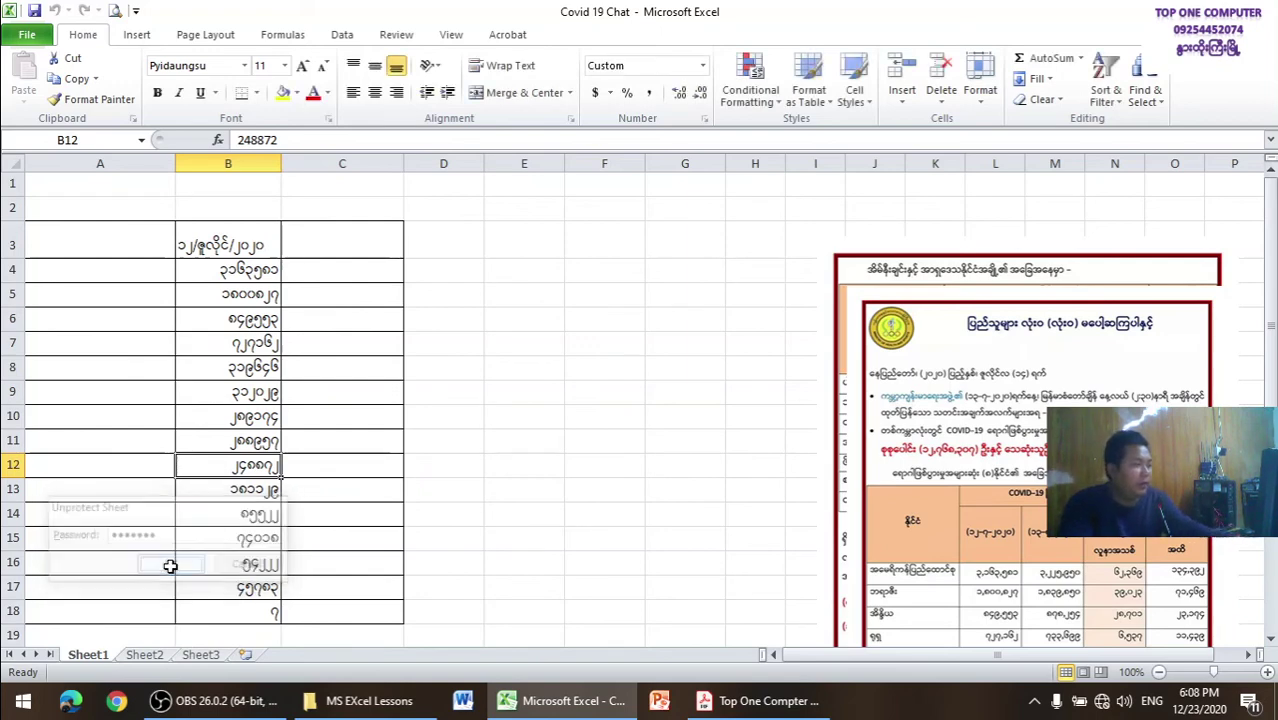
# Re-enter 7 in B18 and select cells in columns B and C to confirm editing works
pyautogui.click(284, 612)
pyautogui.click(273, 611)
pyautogui.write('7')
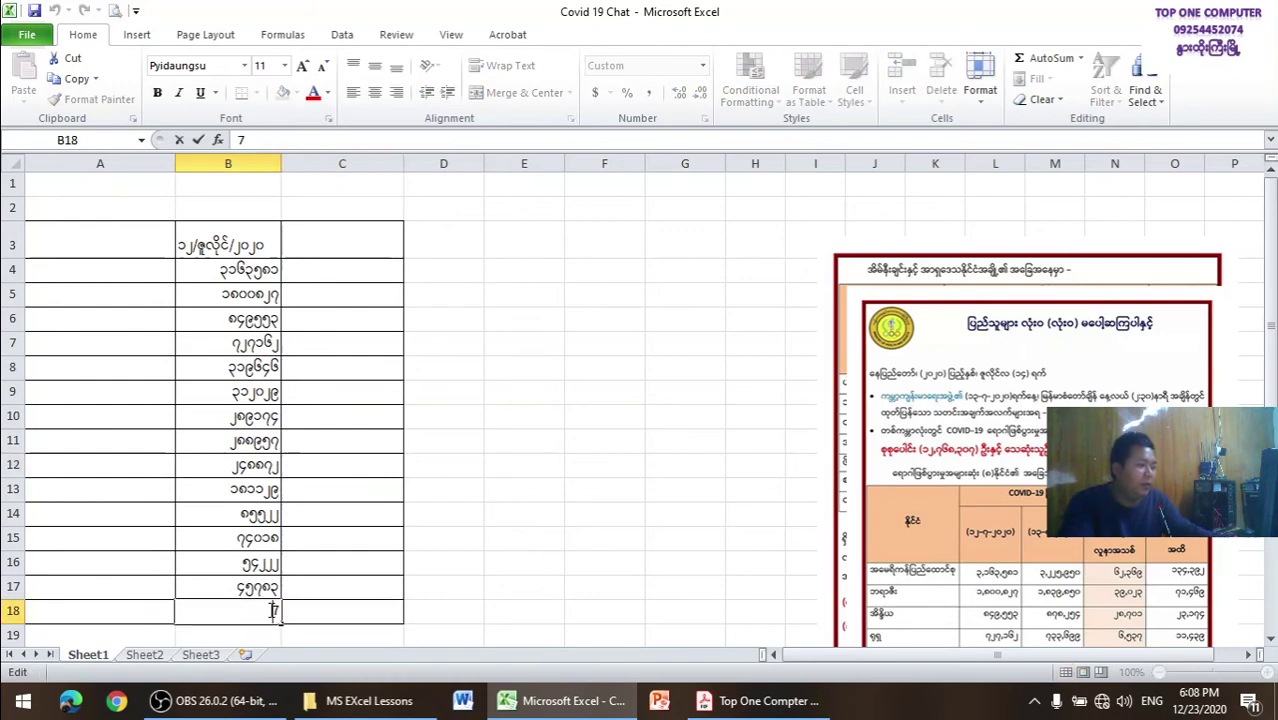
pyautogui.click(278, 580)
pyautogui.hotkey('ctrl', 'Up')
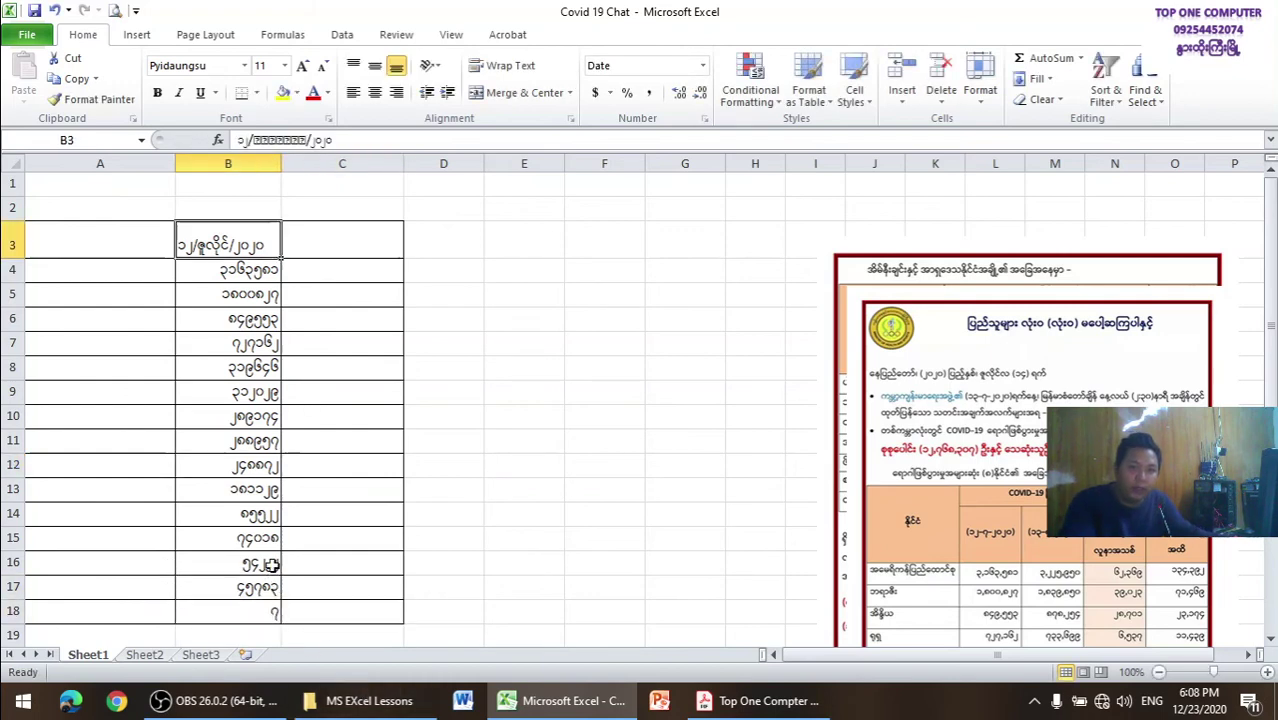
pyautogui.click(249, 464)
pyautogui.click(356, 436)
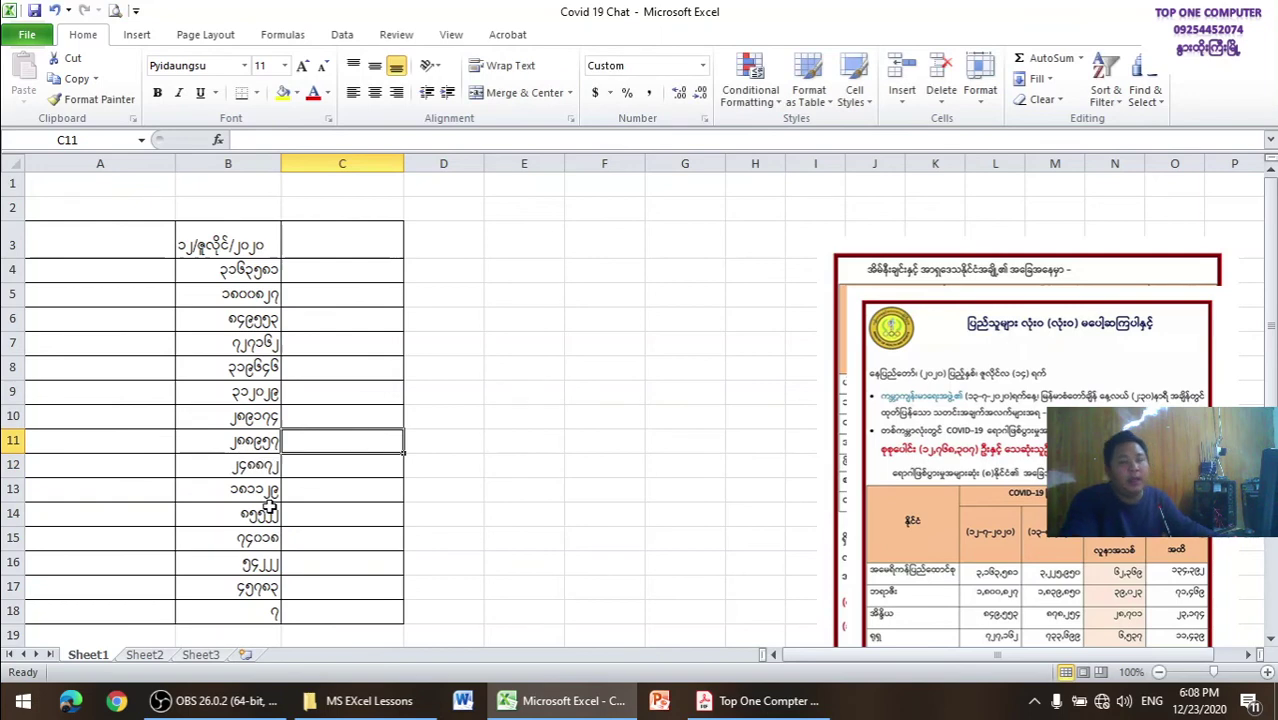
# Check the Info page's Protect Workbook and Properties dropdowns, then return to the Covid 19 Chat sheet
pyautogui.click(28, 36)
pyautogui.click(226, 185)
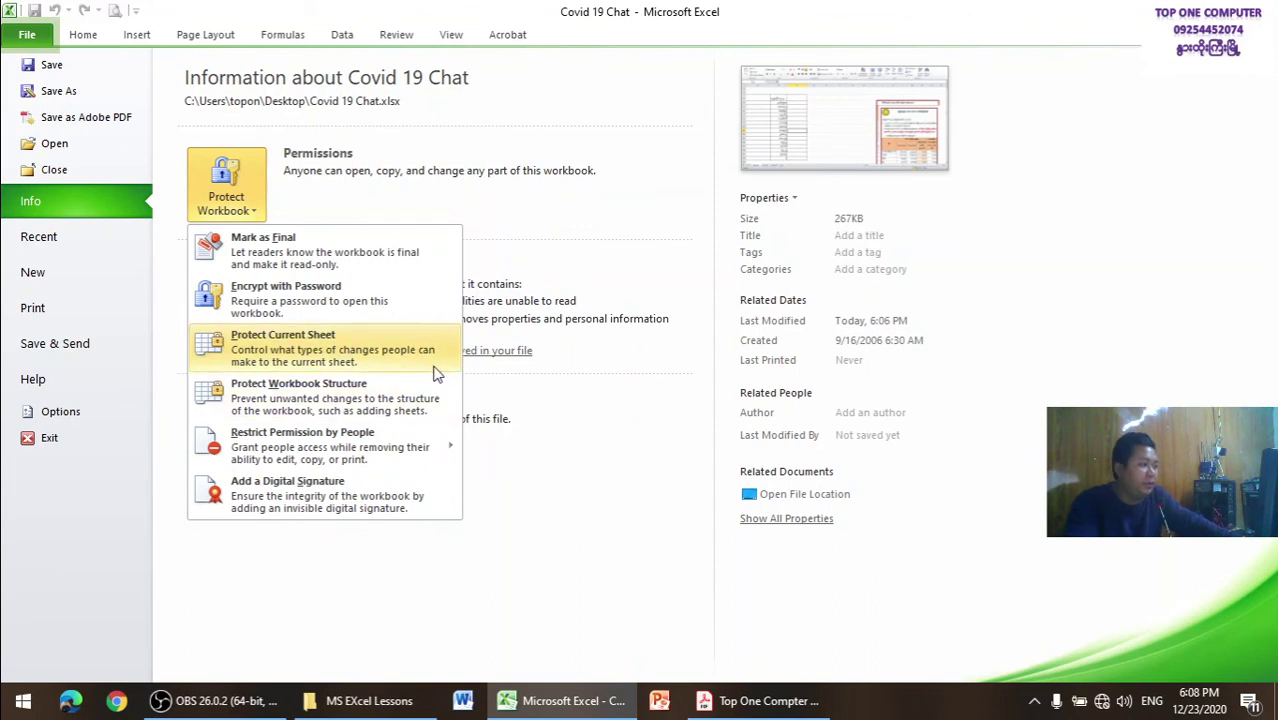
pyautogui.click(232, 205)
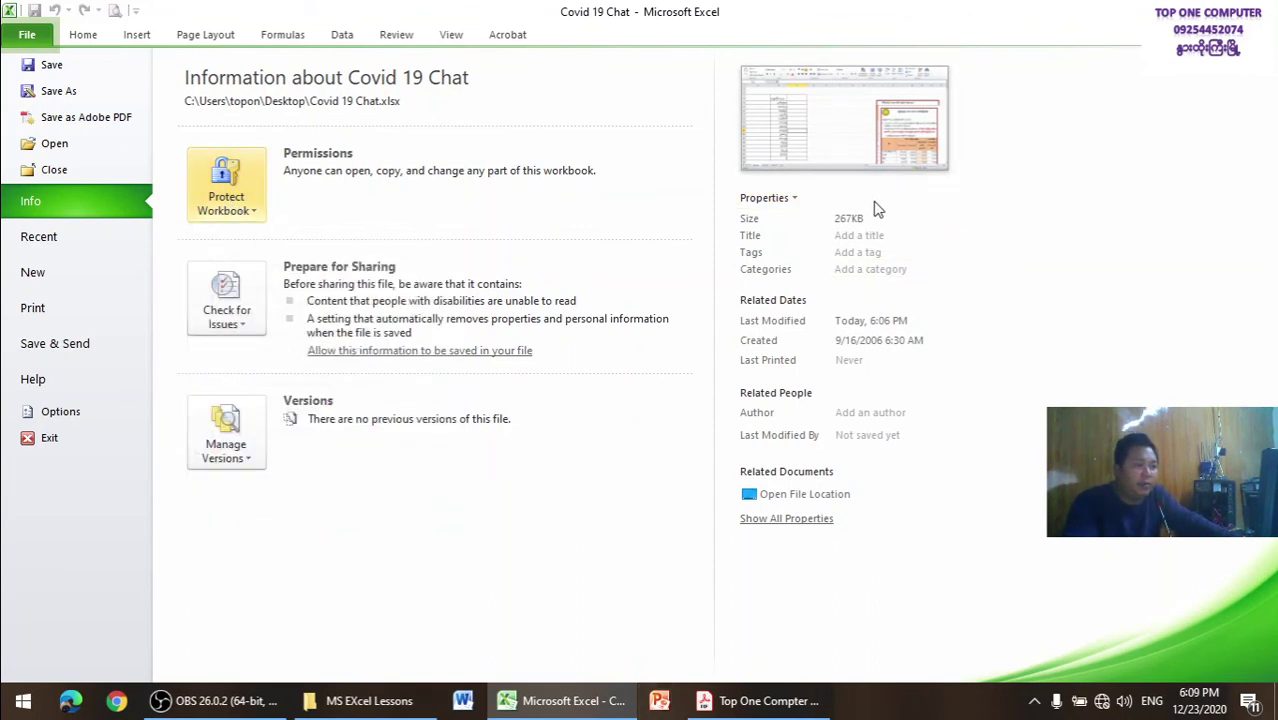
pyautogui.click(795, 197)
pyautogui.click(800, 196)
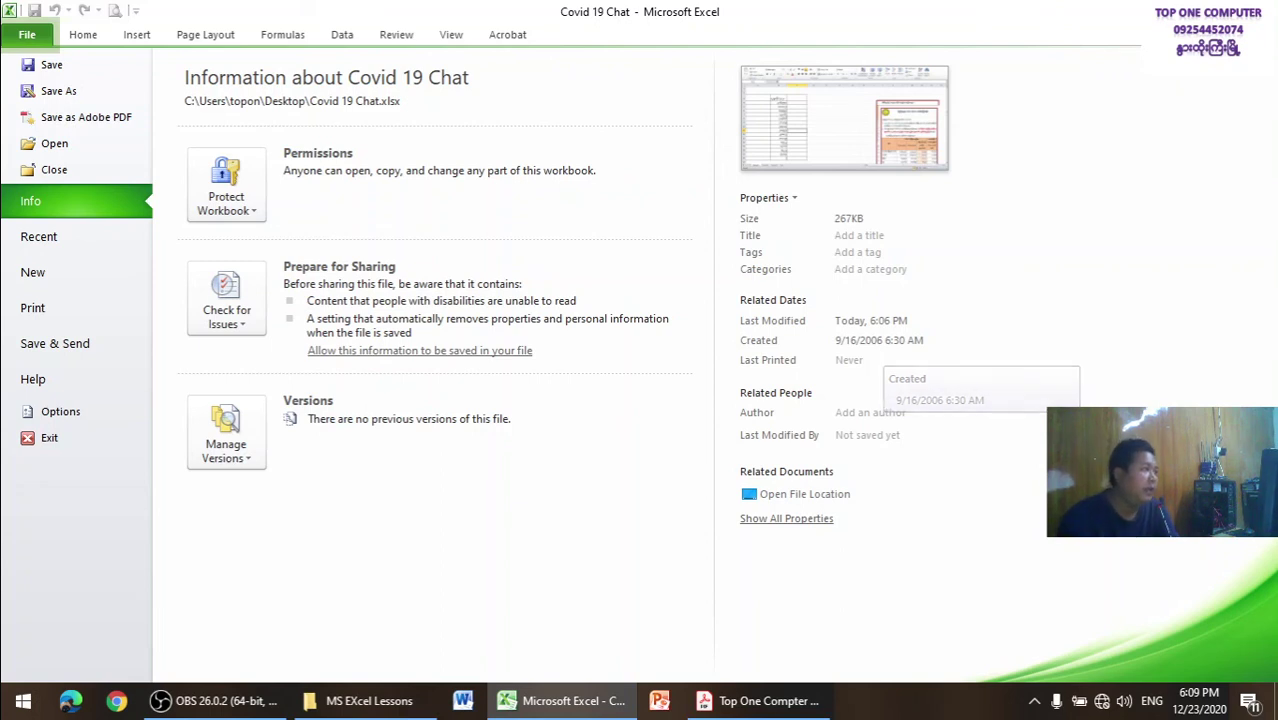
pyautogui.click(100, 35)
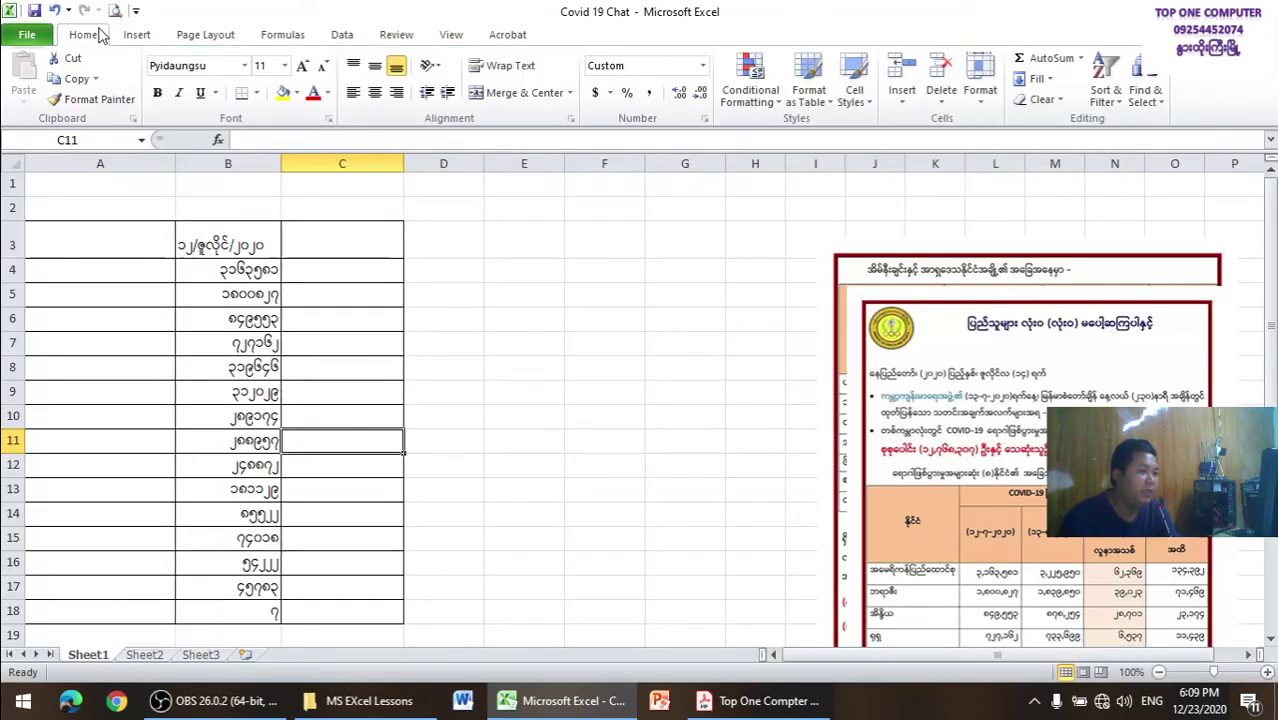
# Look through the Info and Recent workbook views, then display the New page's available templates
pyautogui.click(38, 38)
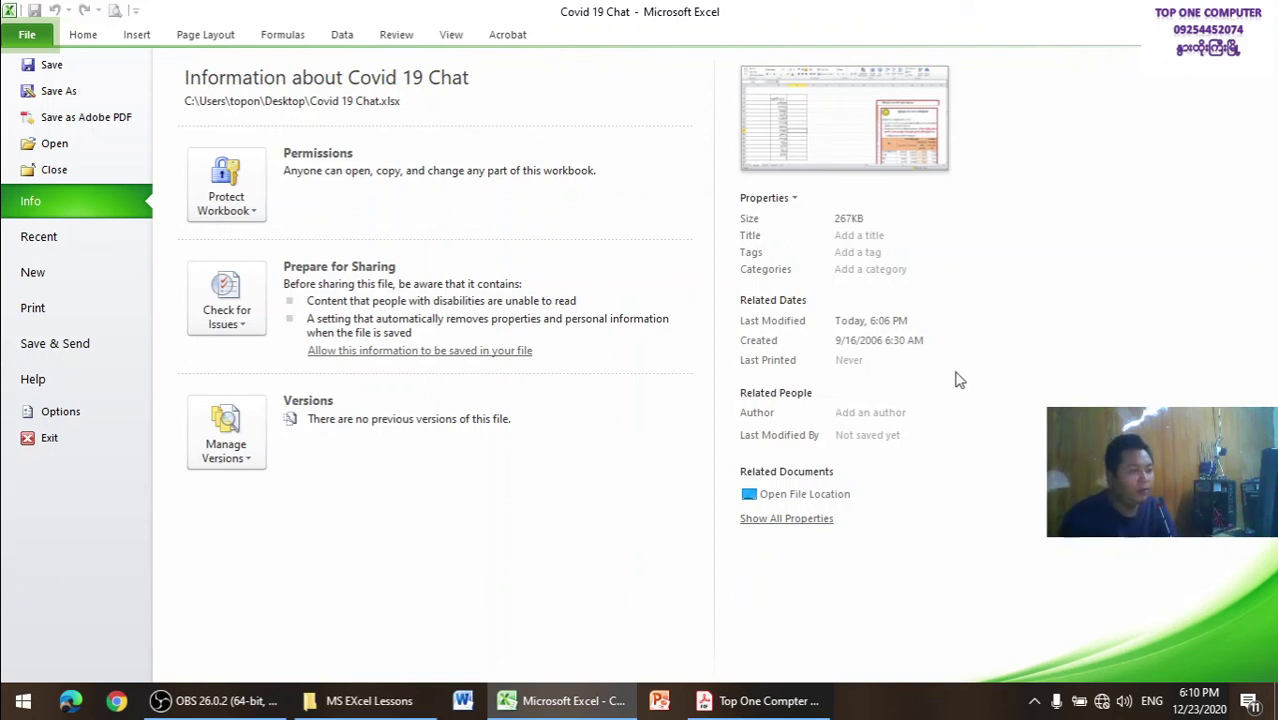
pyautogui.click(70, 234)
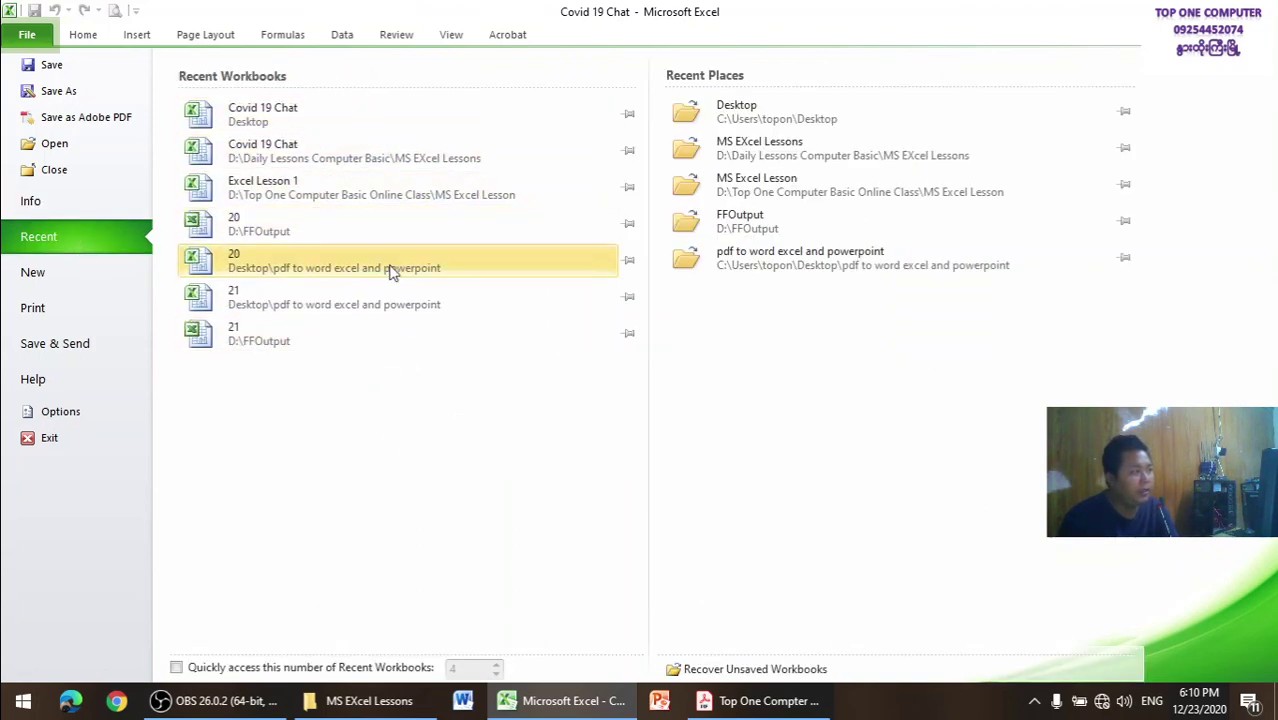
pyautogui.click(75, 202)
pyautogui.click(45, 236)
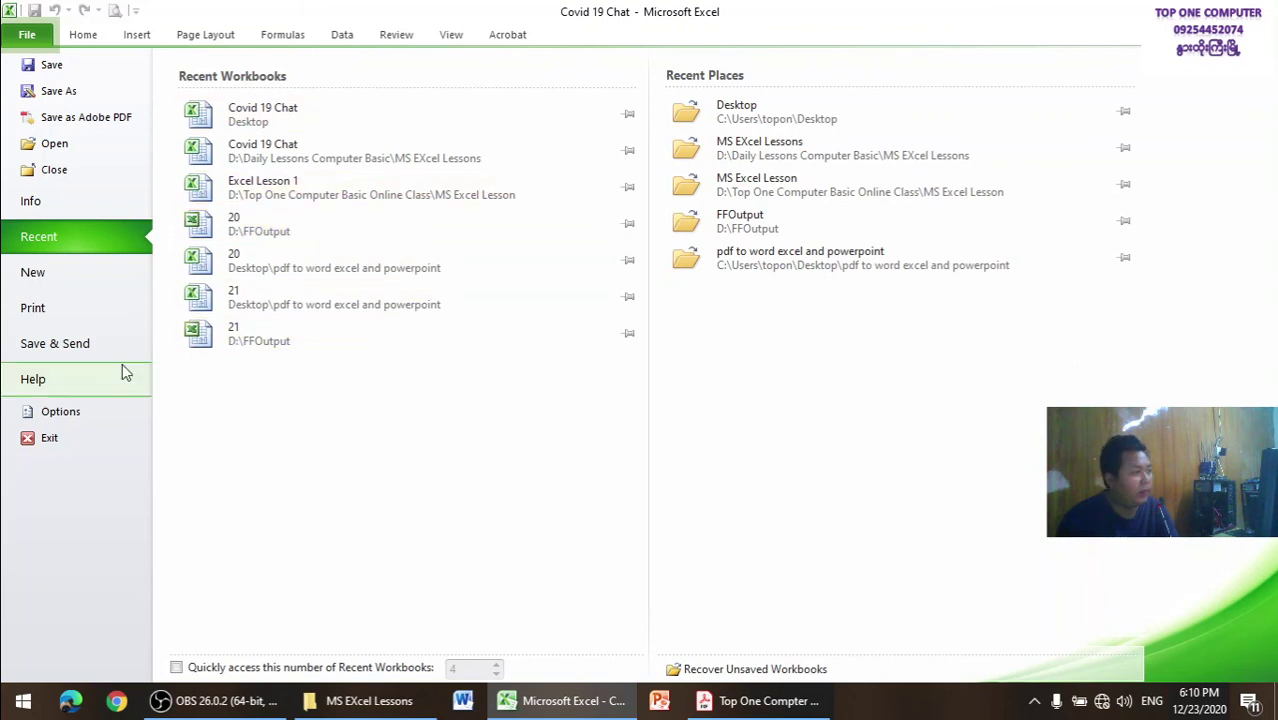
pyautogui.click(77, 275)
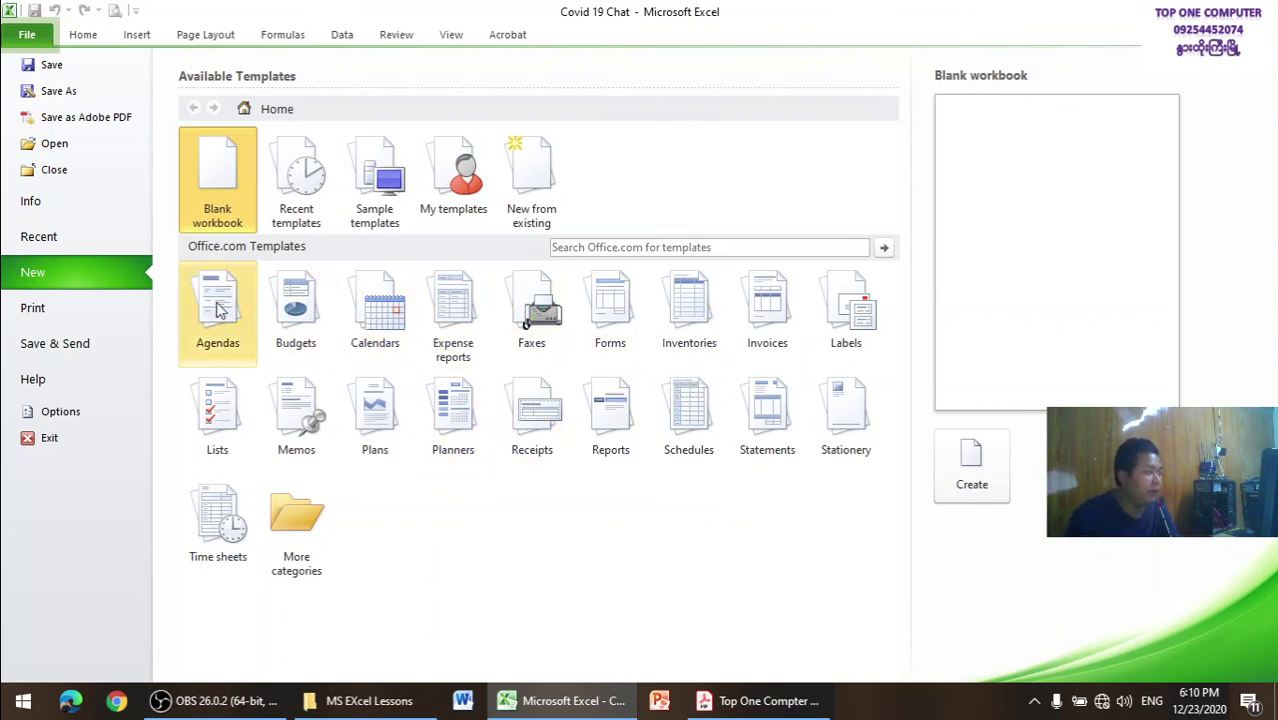
# Review the print settings with Adobe PDF kept as printer, then show the Save & Send options
pyautogui.click(103, 318)
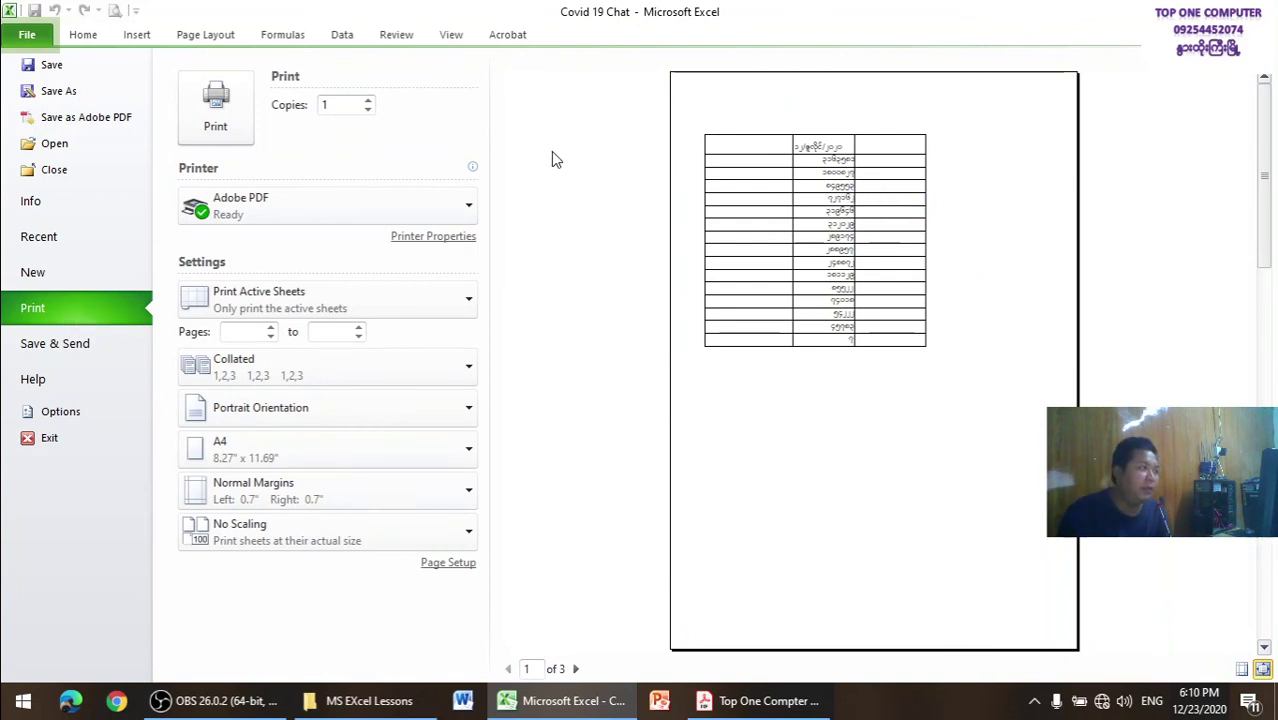
pyautogui.click(355, 199)
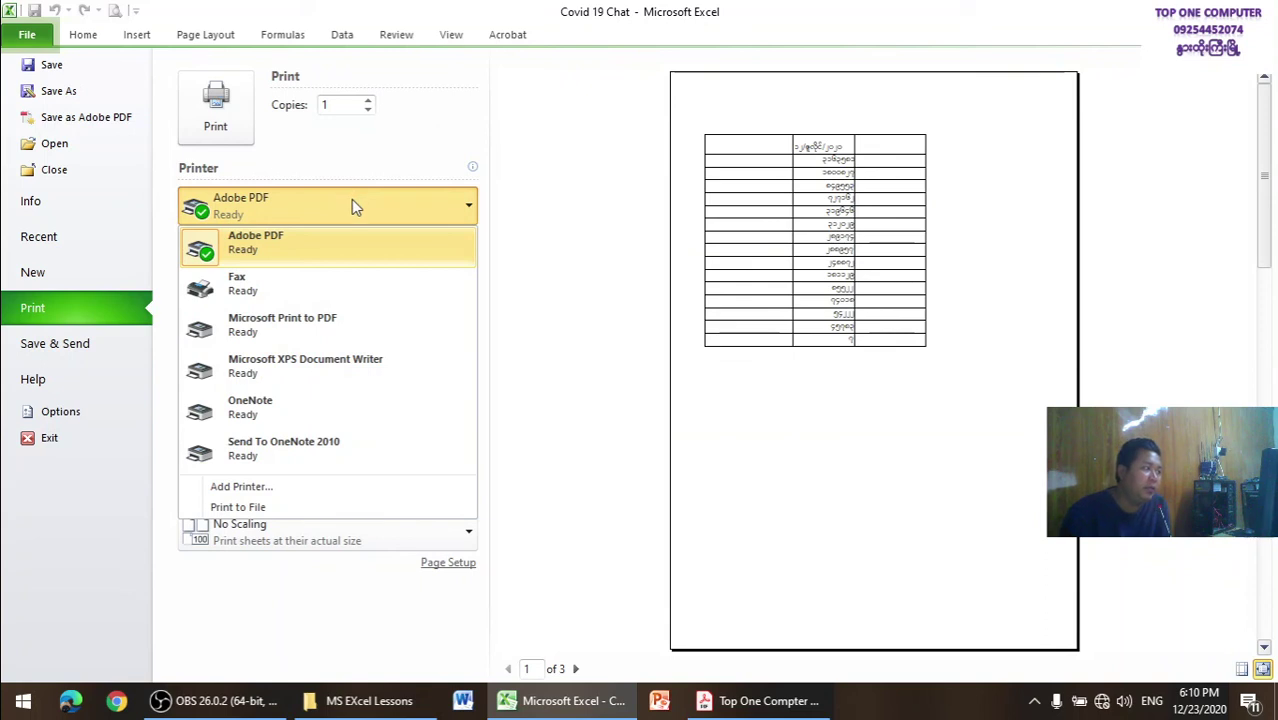
pyautogui.click(351, 199)
pyautogui.click(356, 203)
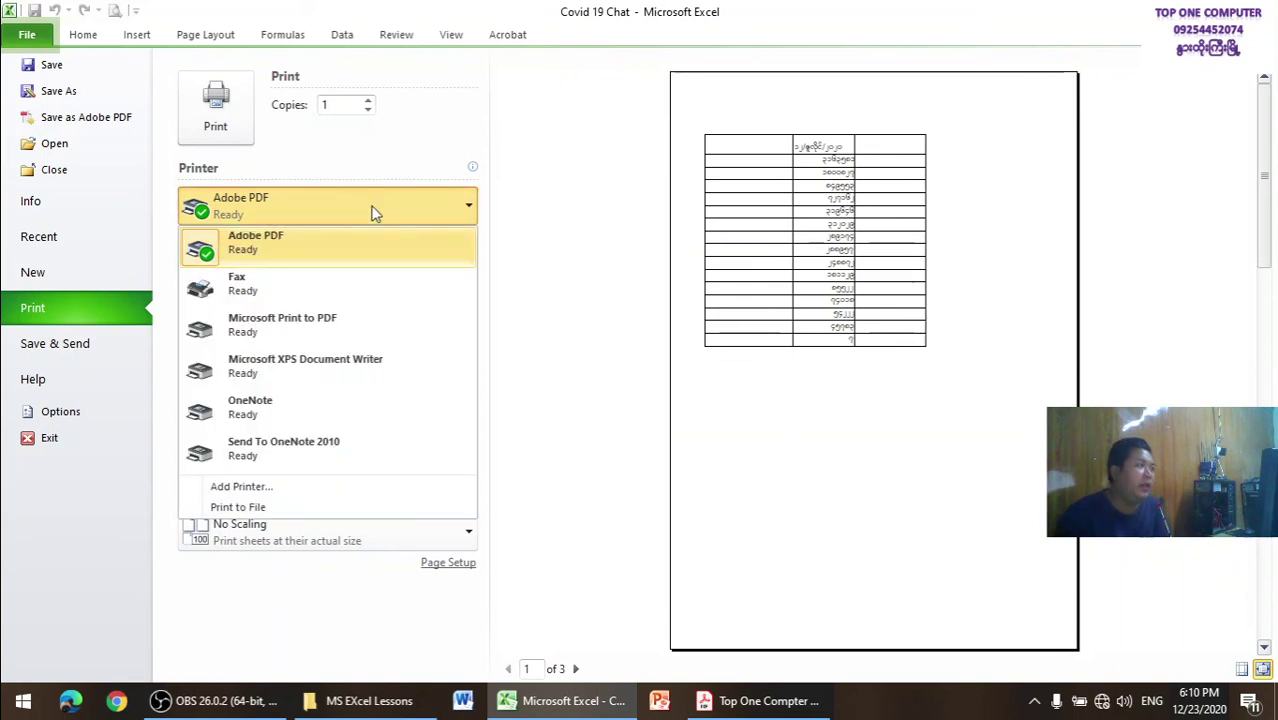
pyautogui.click(368, 205)
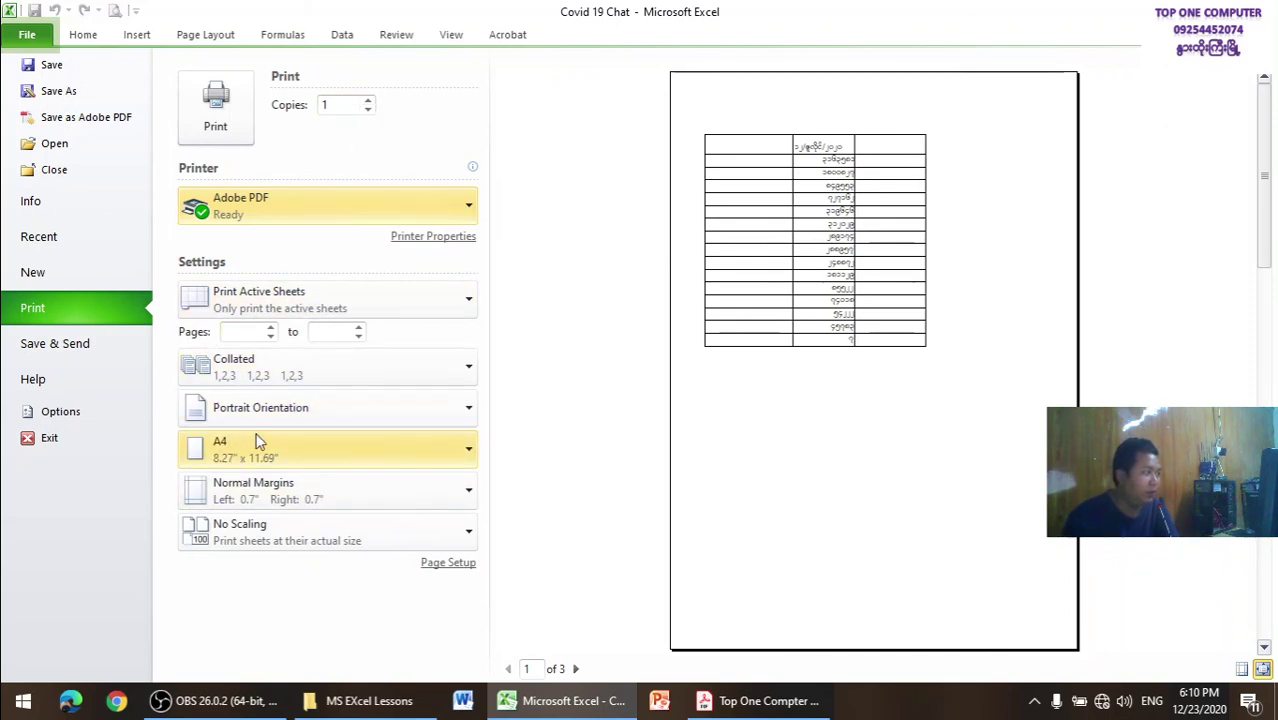
pyautogui.click(76, 347)
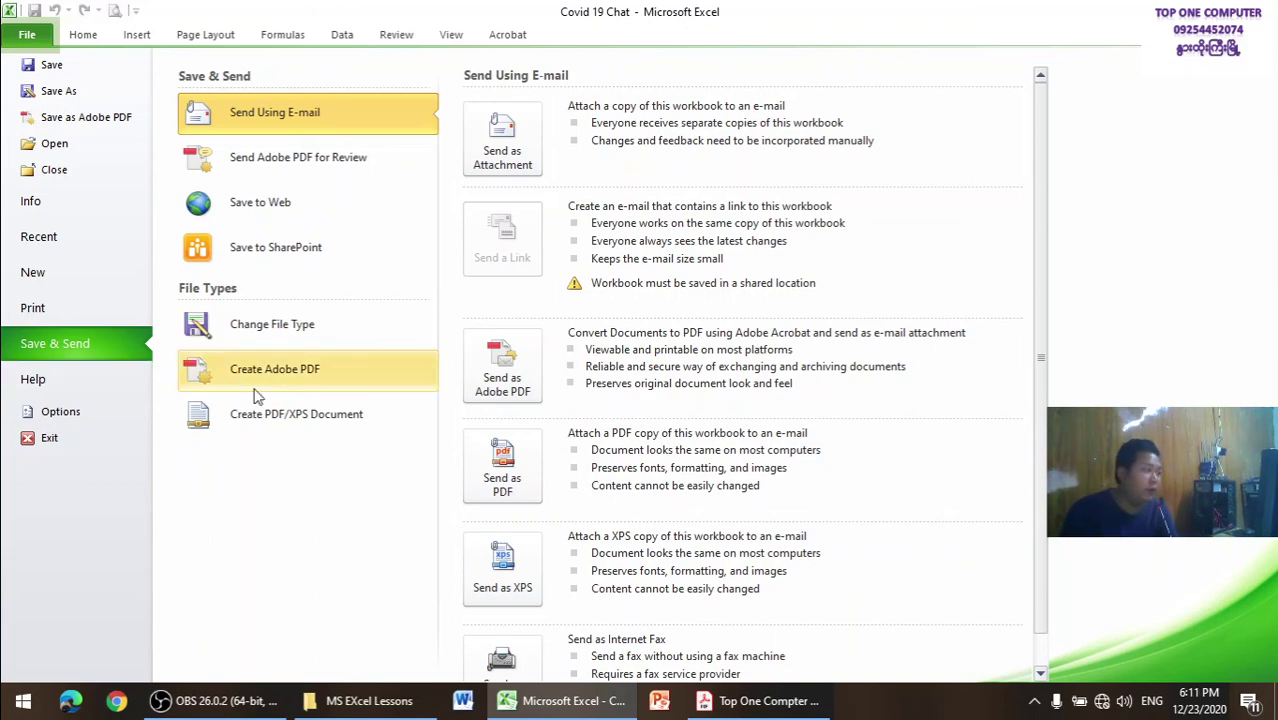
# In Excel Options > Save, set 'Save AutoRecover information every' to 1 minute
pyautogui.click(91, 415)
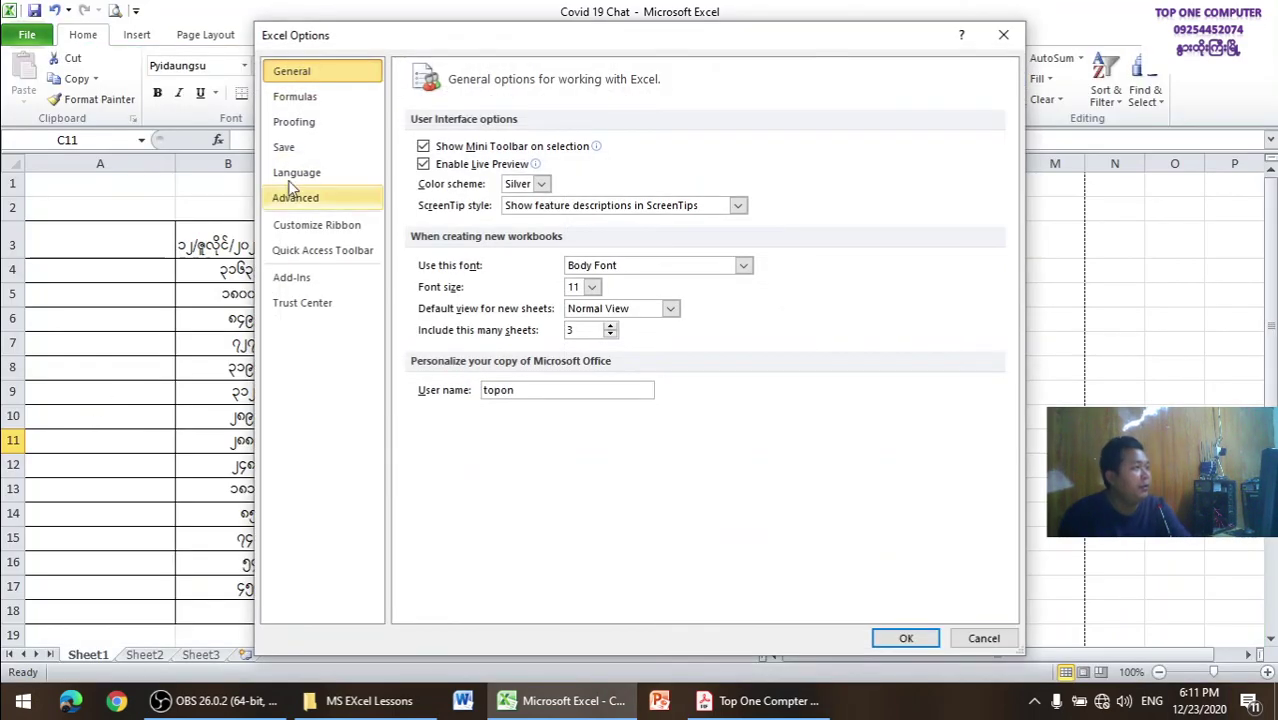
pyautogui.click(312, 150)
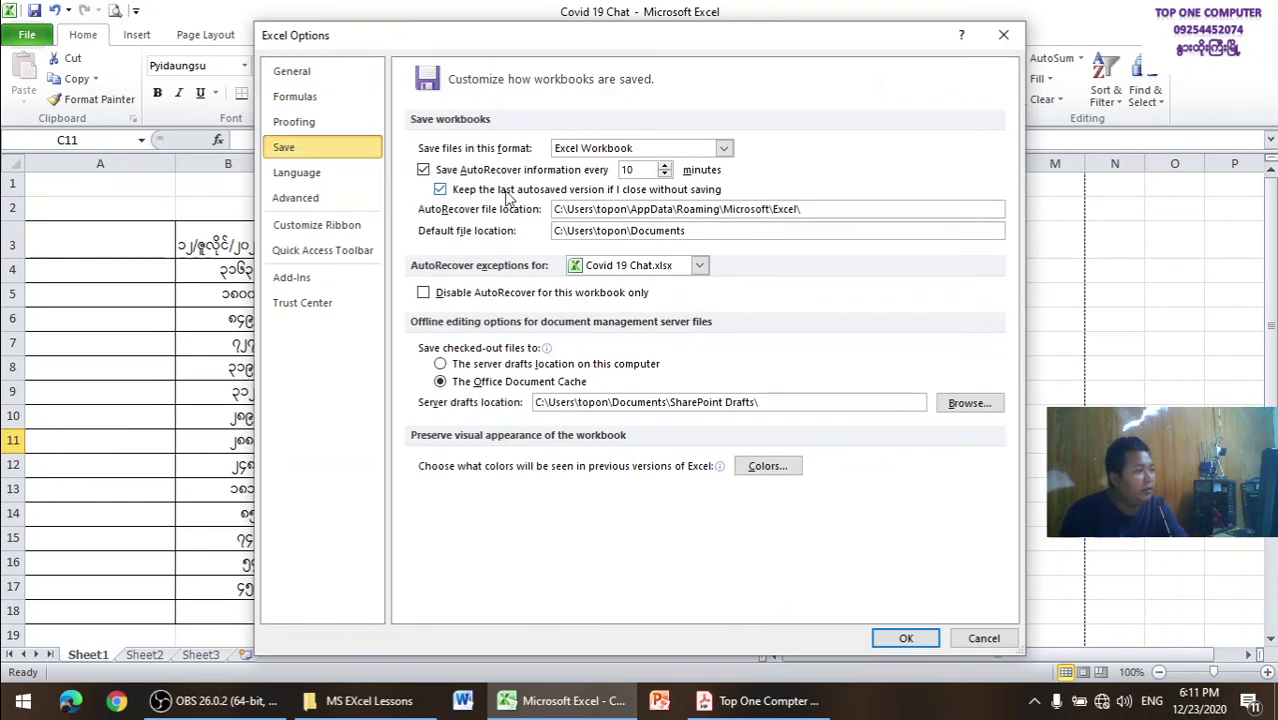
pyautogui.click(666, 177)
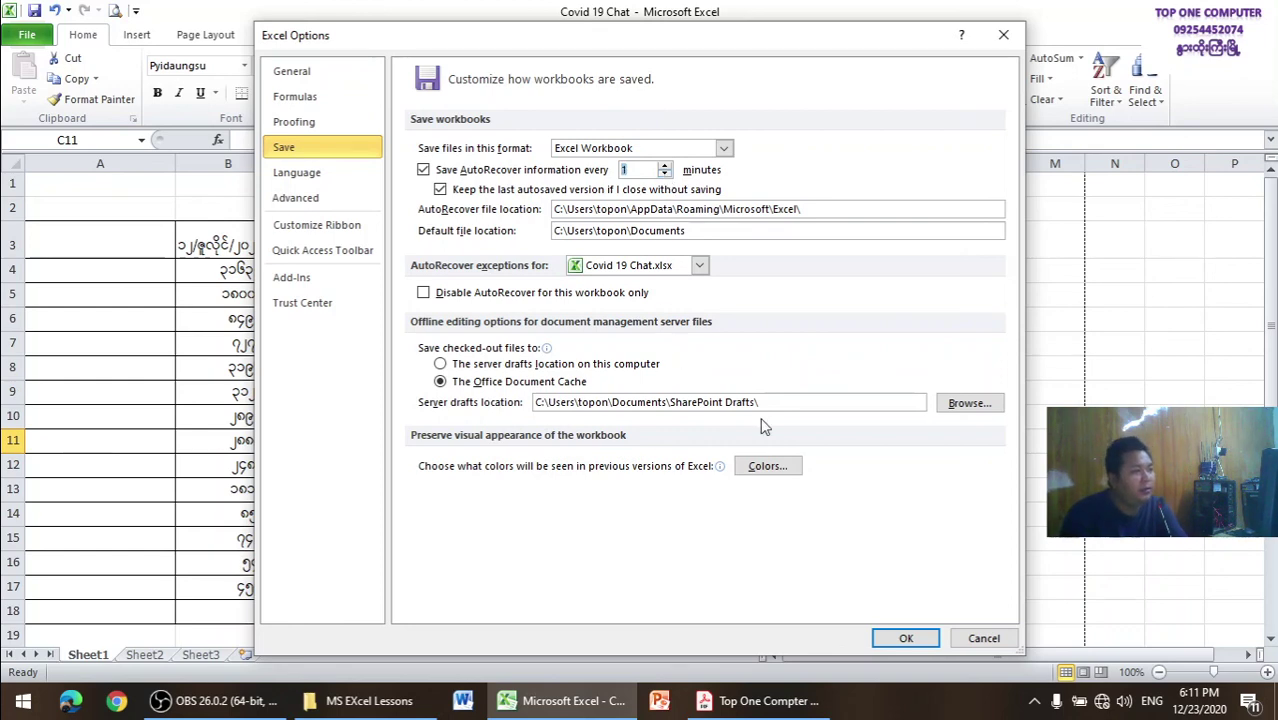
pyautogui.click(905, 638)
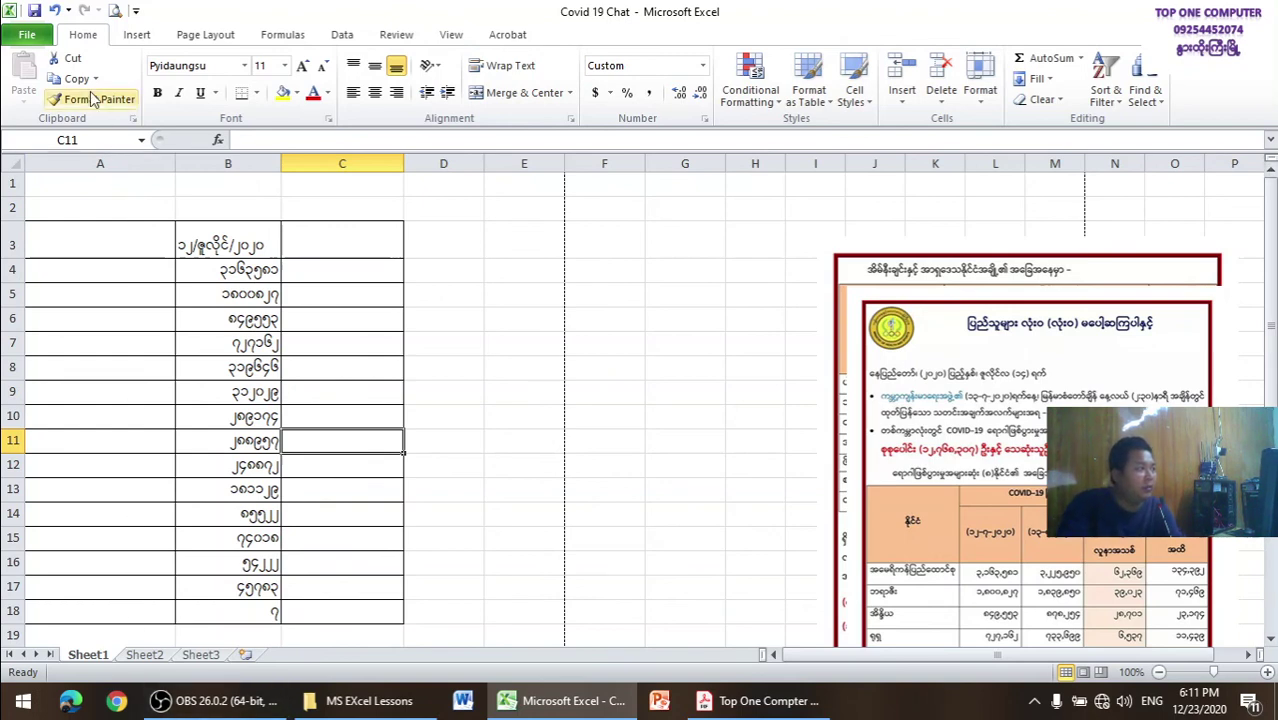
# Save Covid 19 Chat, view the Help page, and close Excel Options unchanged
pyautogui.click(33, 11)
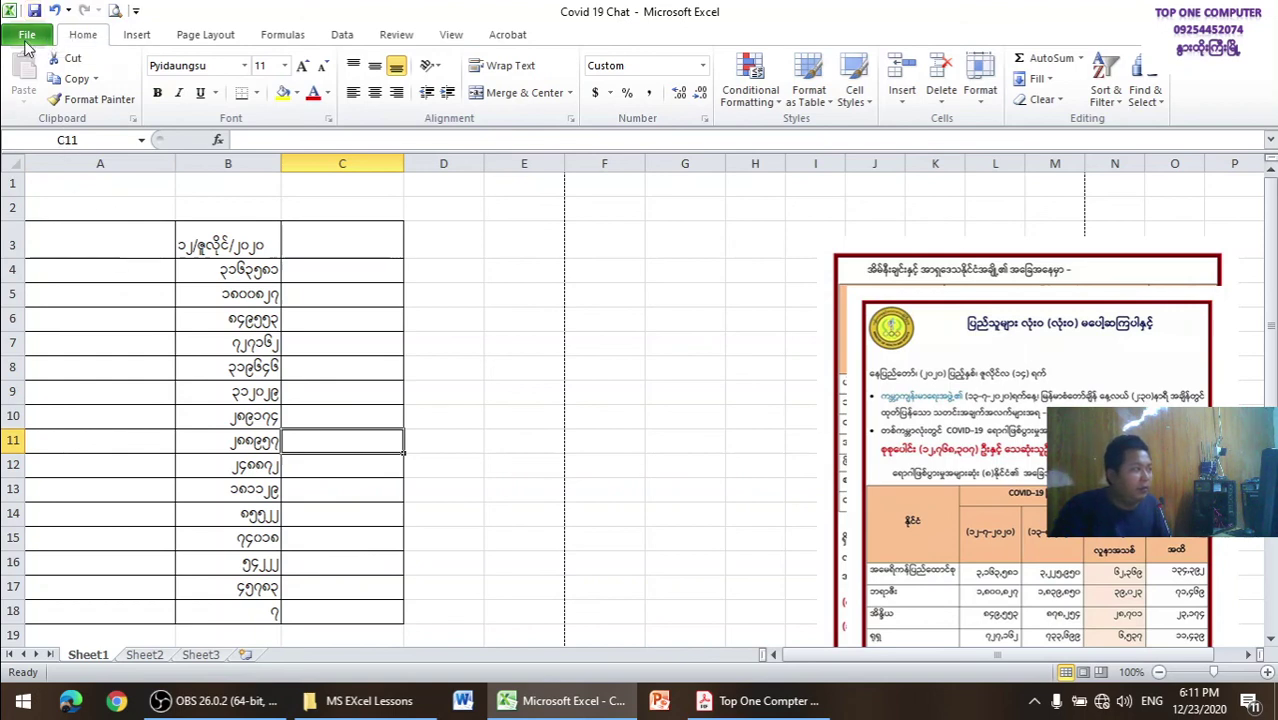
pyautogui.click(27, 38)
pyautogui.click(24, 390)
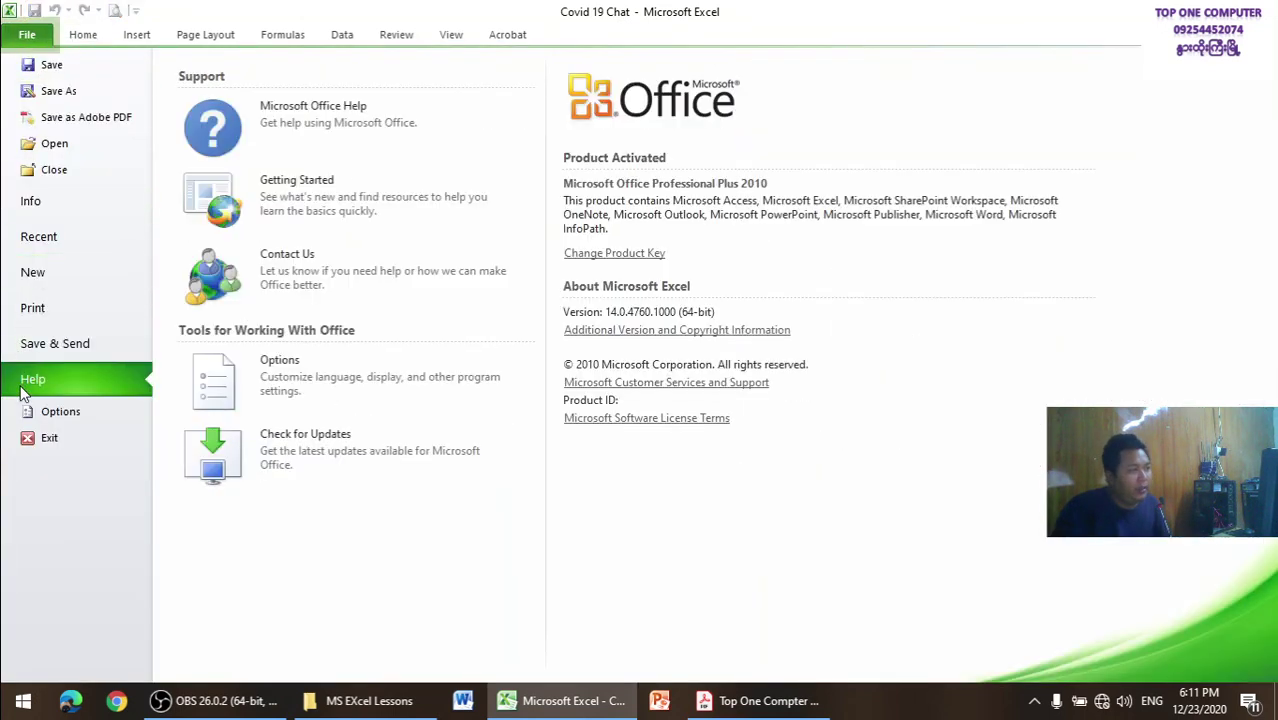
pyautogui.click(60, 418)
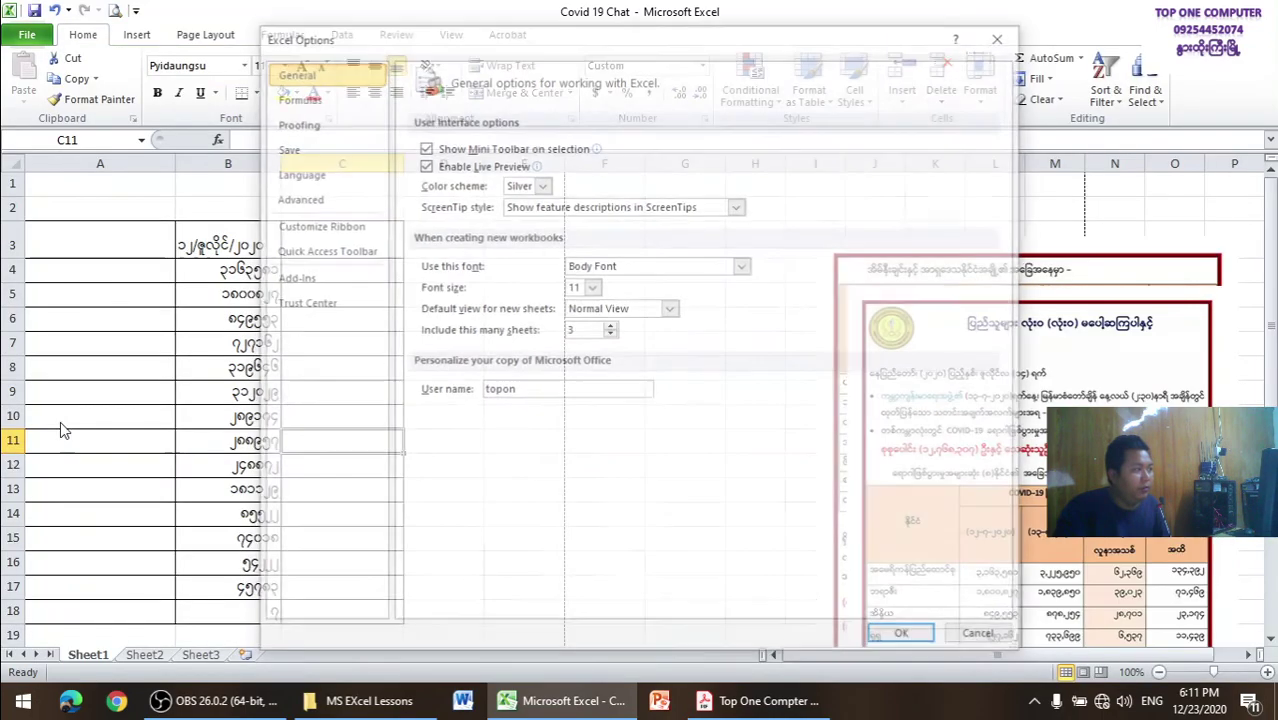
pyautogui.click(1003, 34)
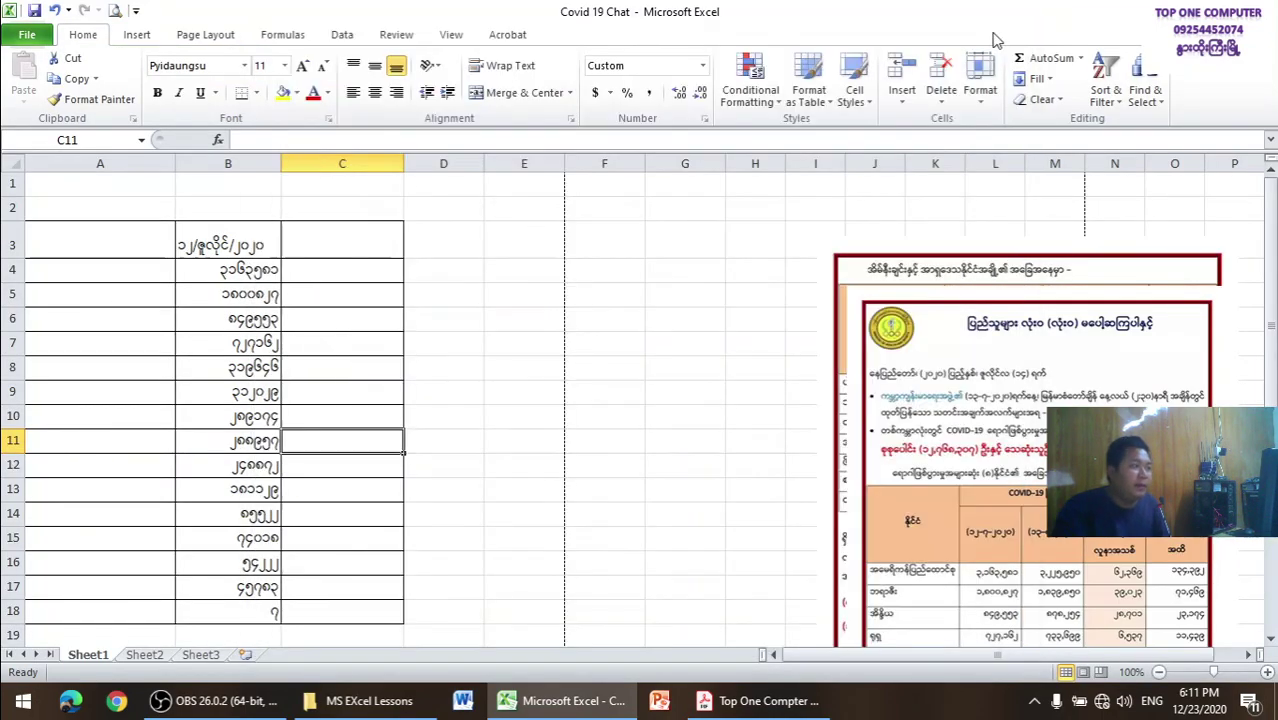